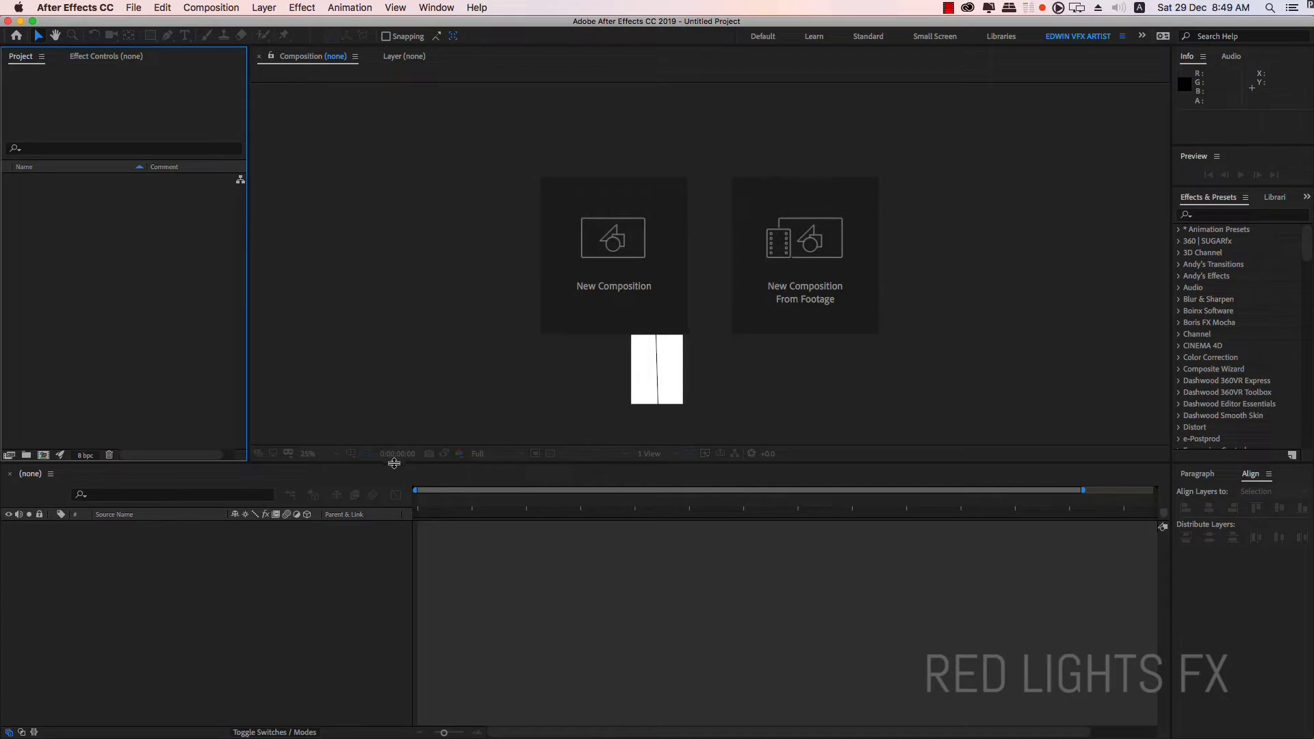
Step: Create a new composition named BG using the HDTV 1080 25 preset
mouse_move(397, 467)
left_mouse_down()
mouse_move(396, 431)
mouse_move(397, 453)
left_mouse_up()
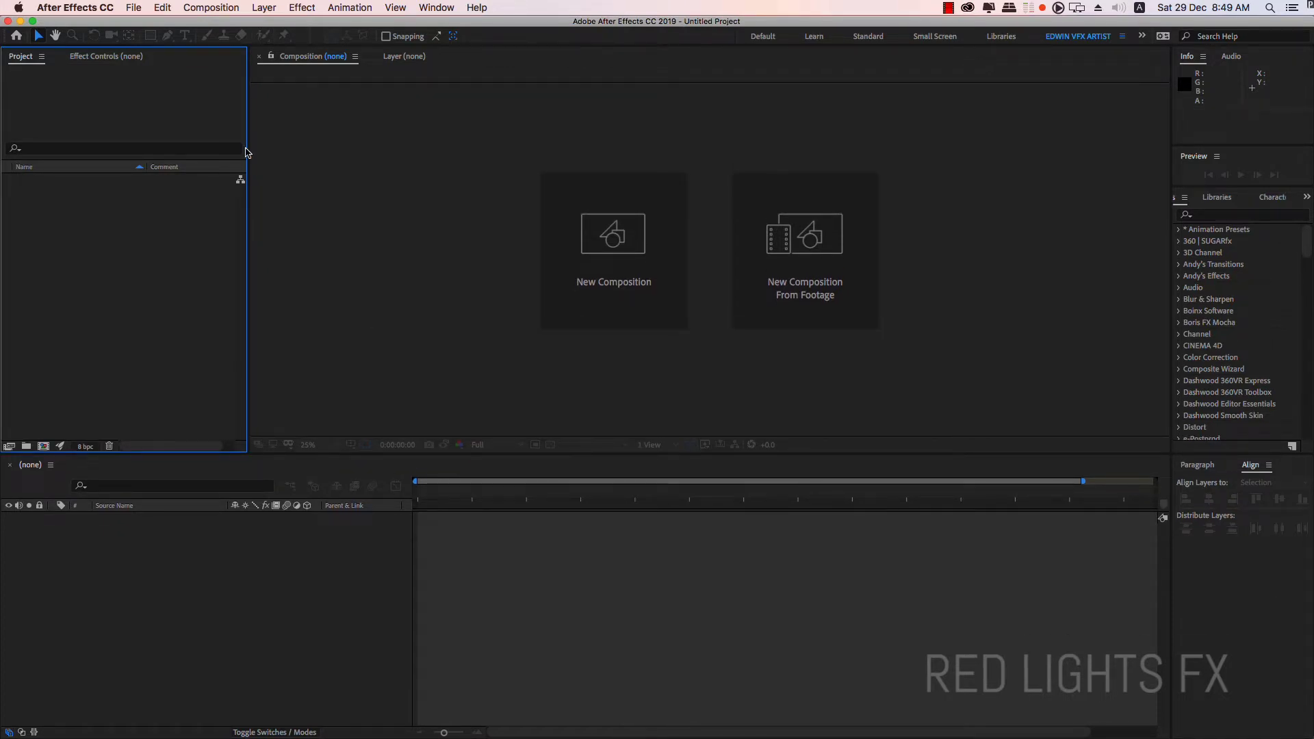
left_click(605, 239)
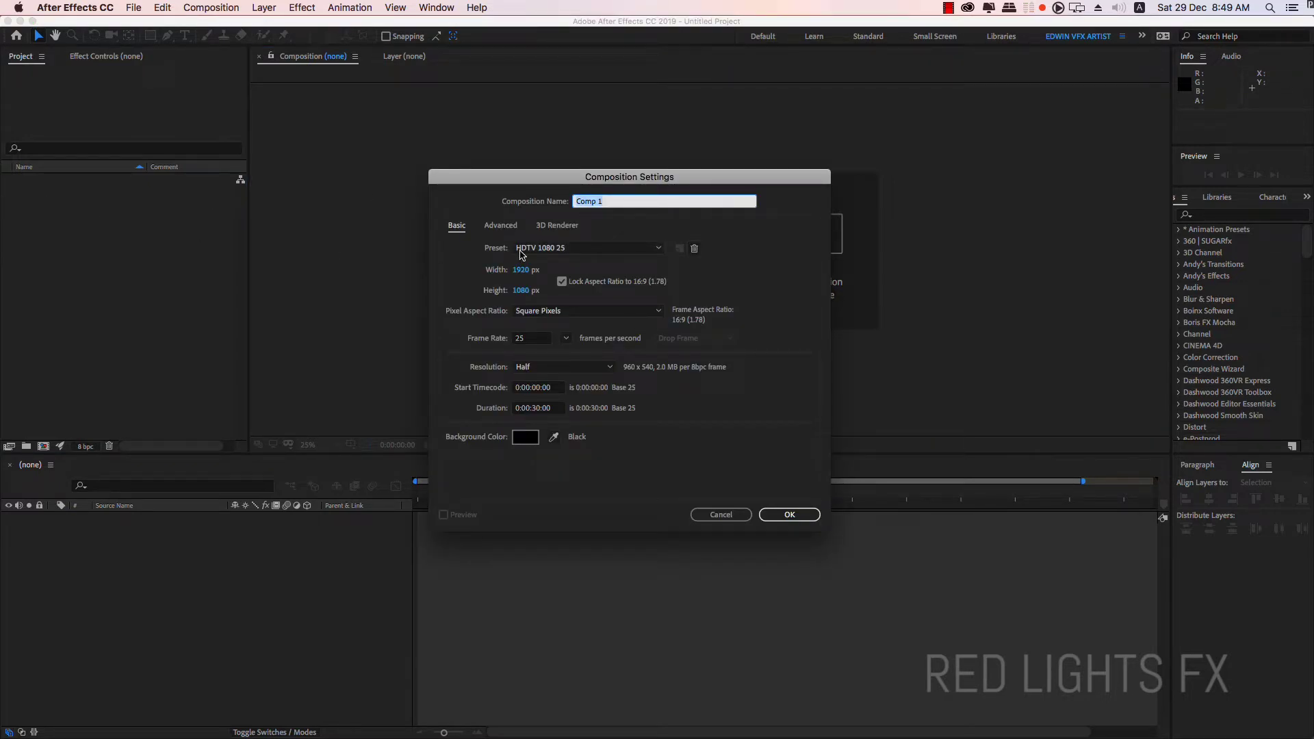
type("BG")
left_click(630, 248)
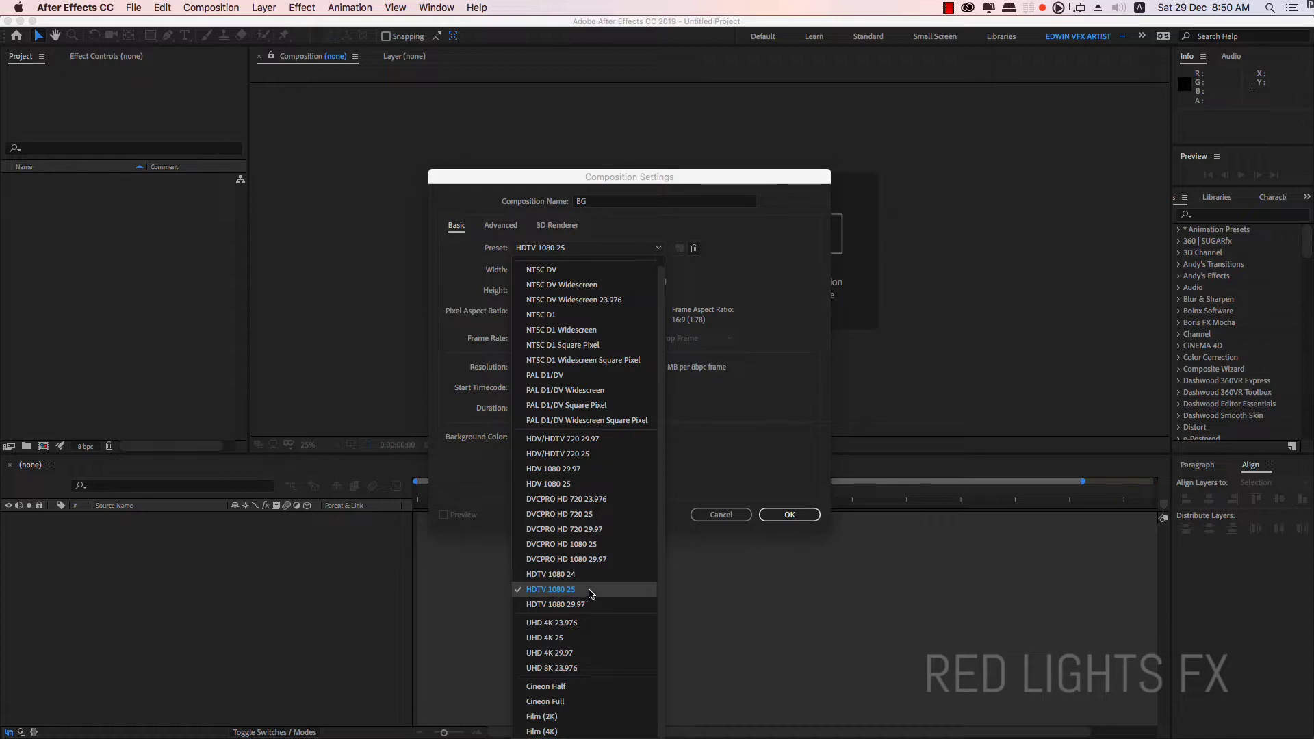
left_click(765, 477)
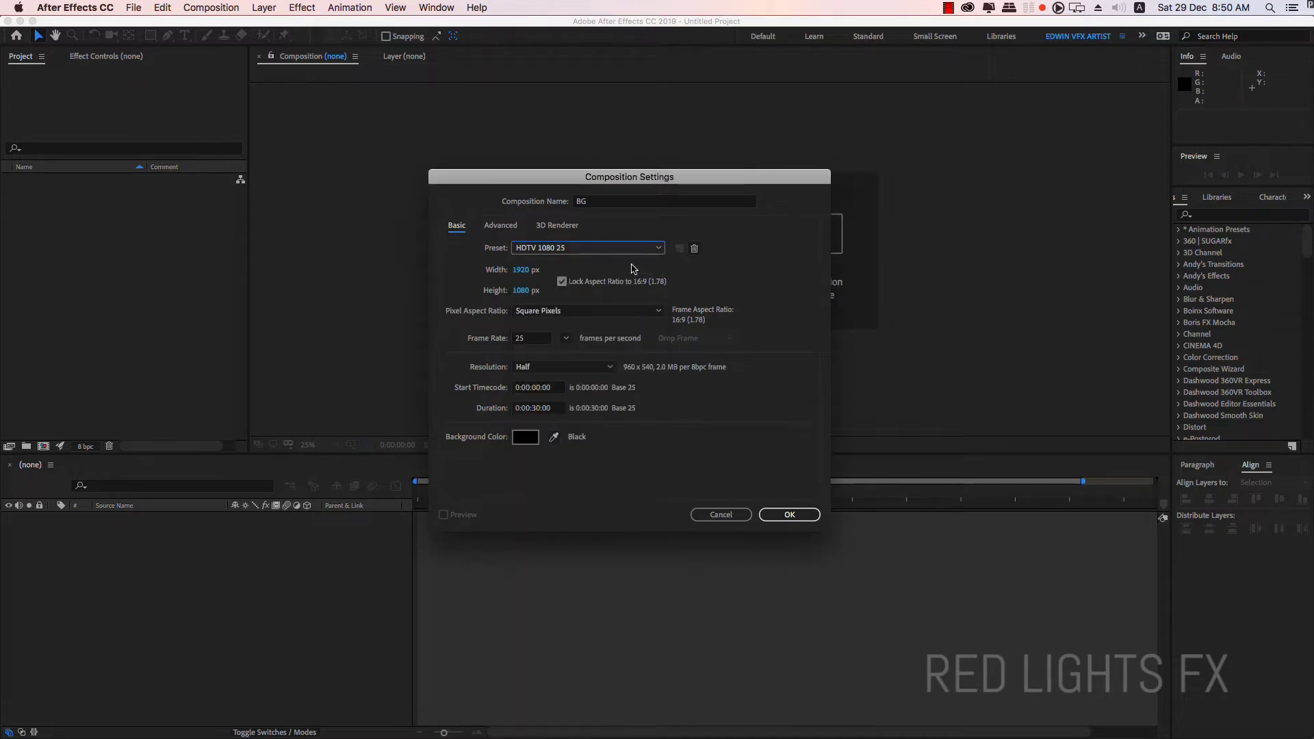
left_click(790, 515)
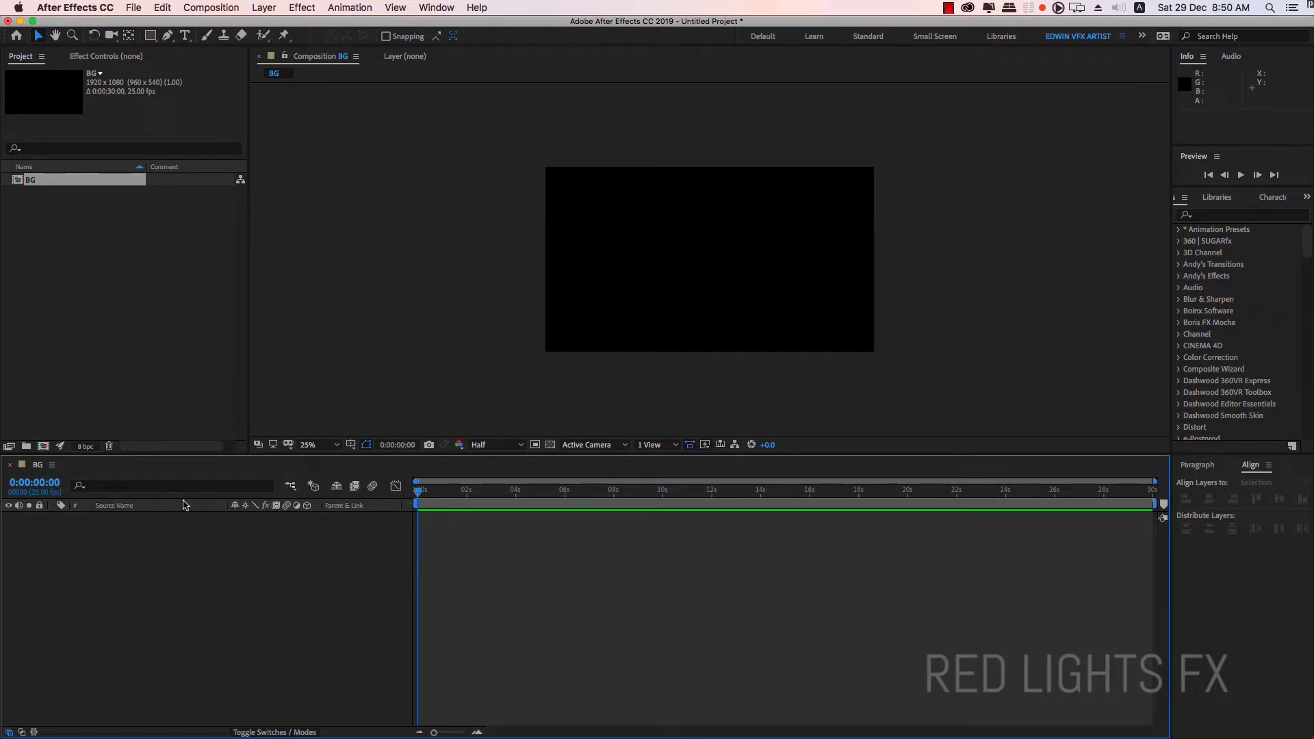
Step: Add a red, composition-sized solid layer named BG to the BG composition
right_click(238, 609)
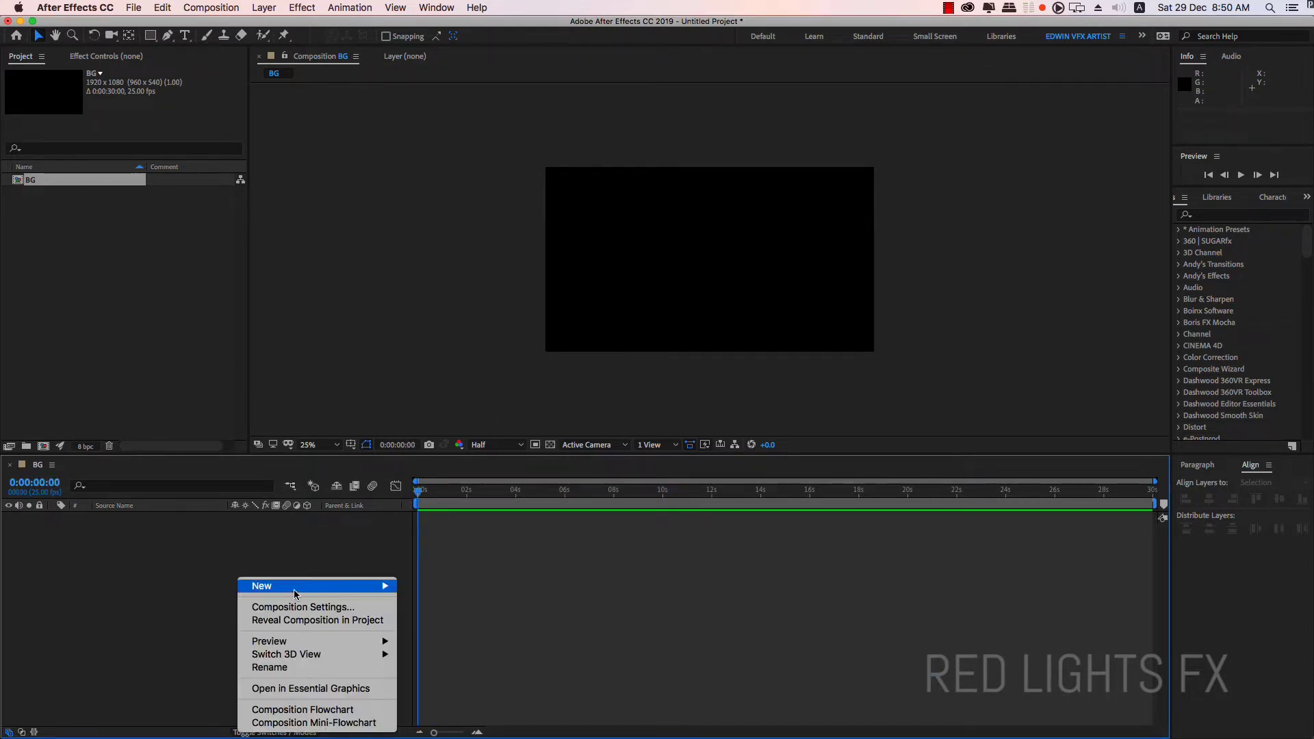
mouse_move(356, 587)
left_click(455, 624)
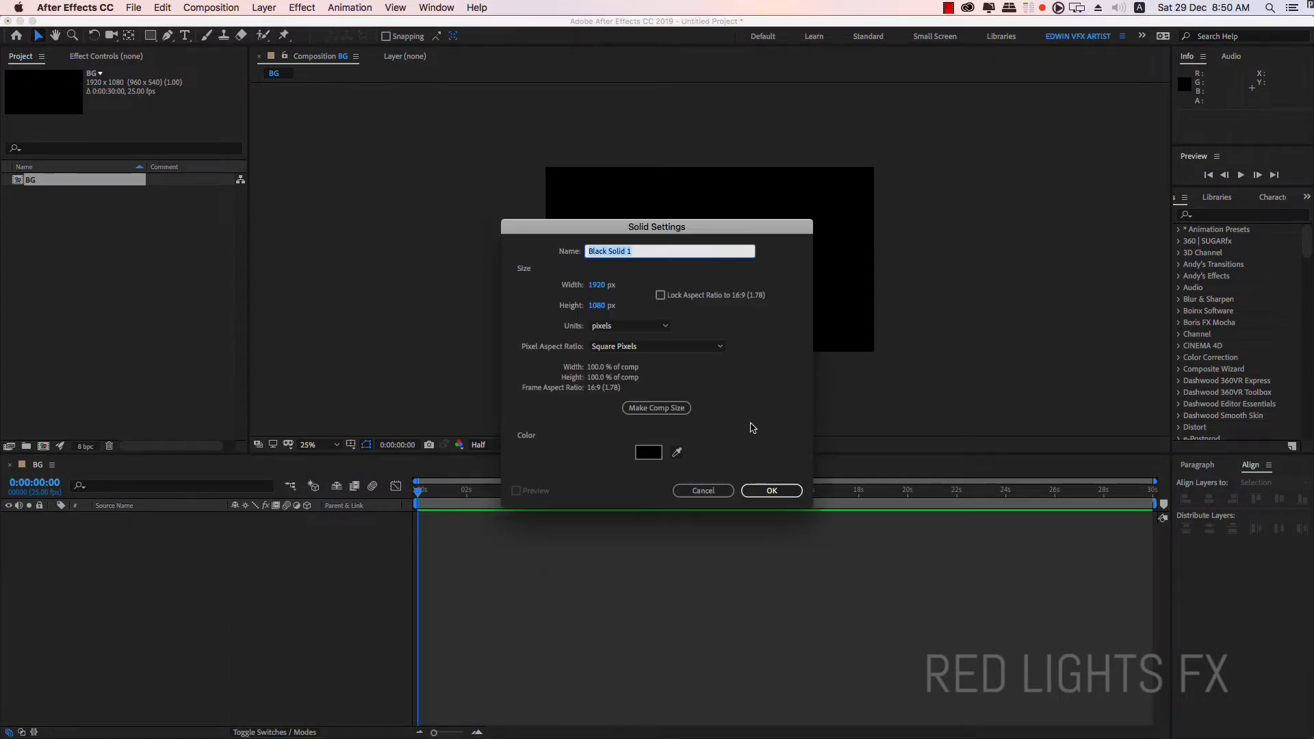
left_click(659, 251)
key("super+a")
type("BG")
left_click(658, 455)
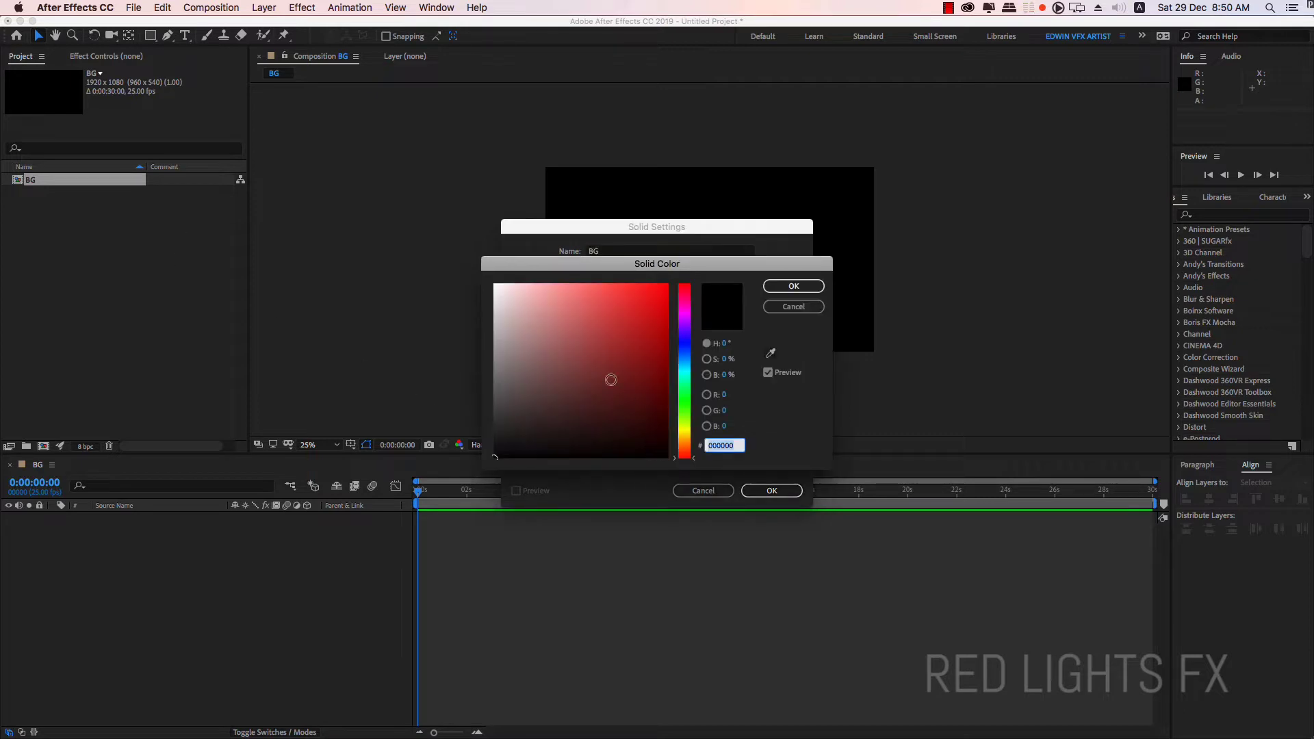
left_click(667, 323)
left_click(794, 286)
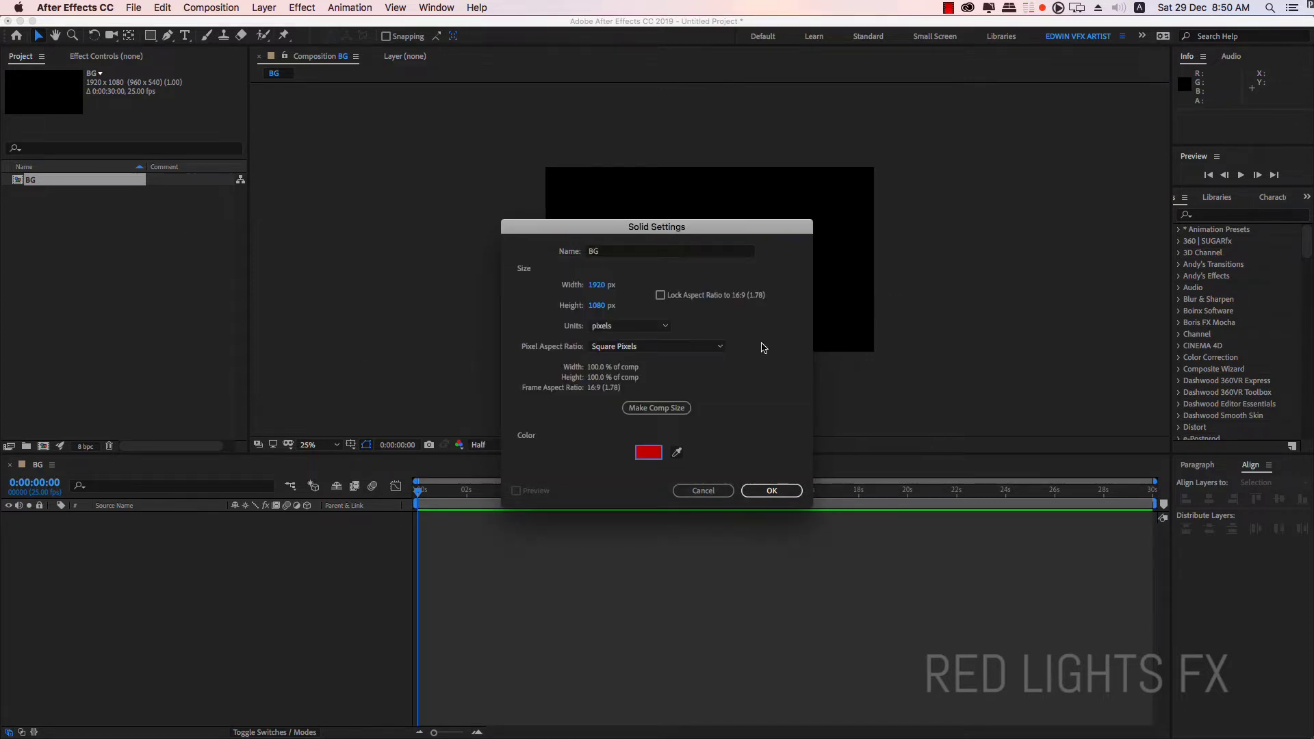
left_click(773, 491)
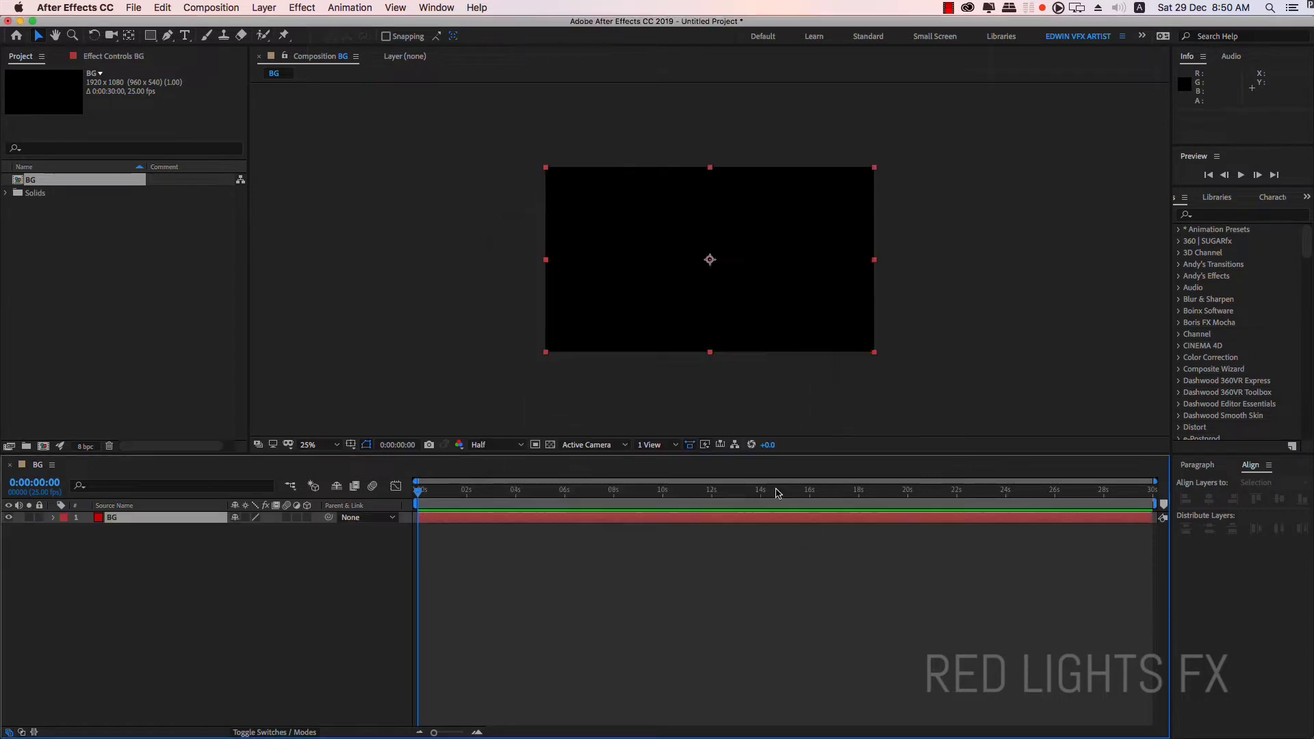
left_click(252, 584)
Step: Add a black solid layer named FG above the red BG solid
right_click(326, 561)
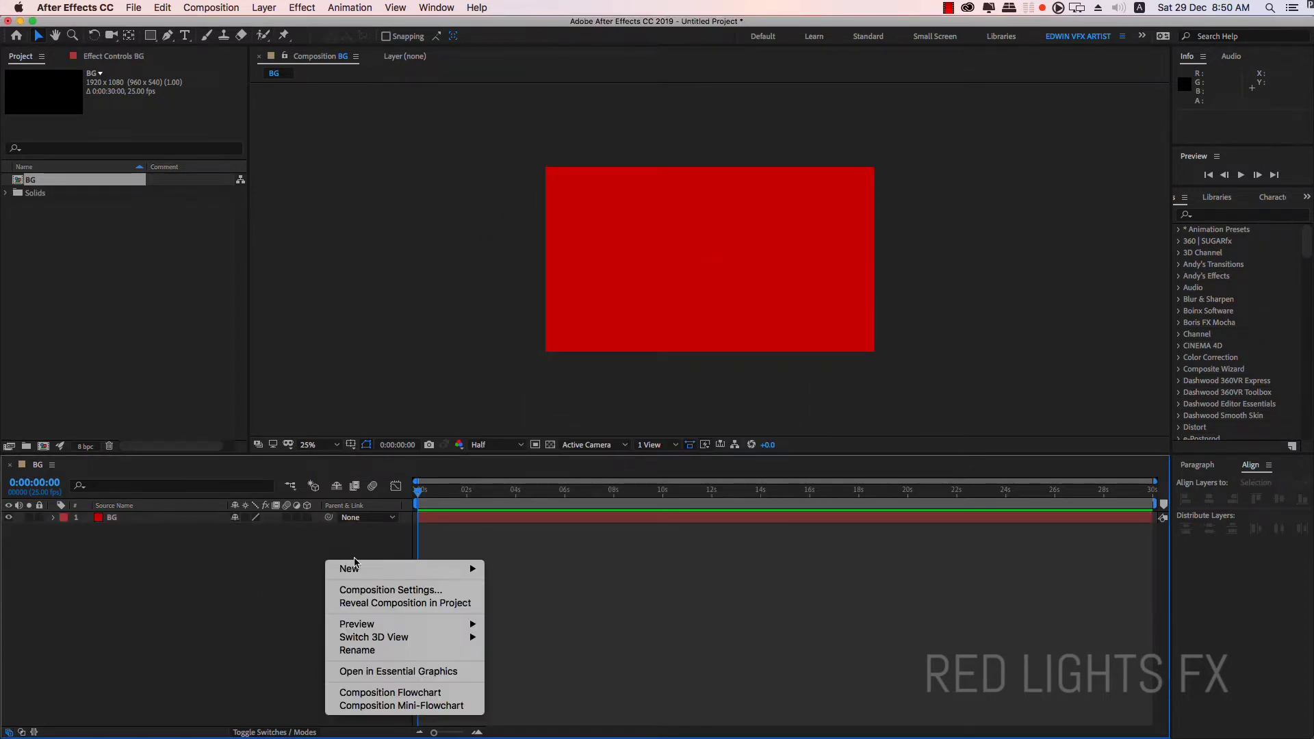
mouse_move(371, 572)
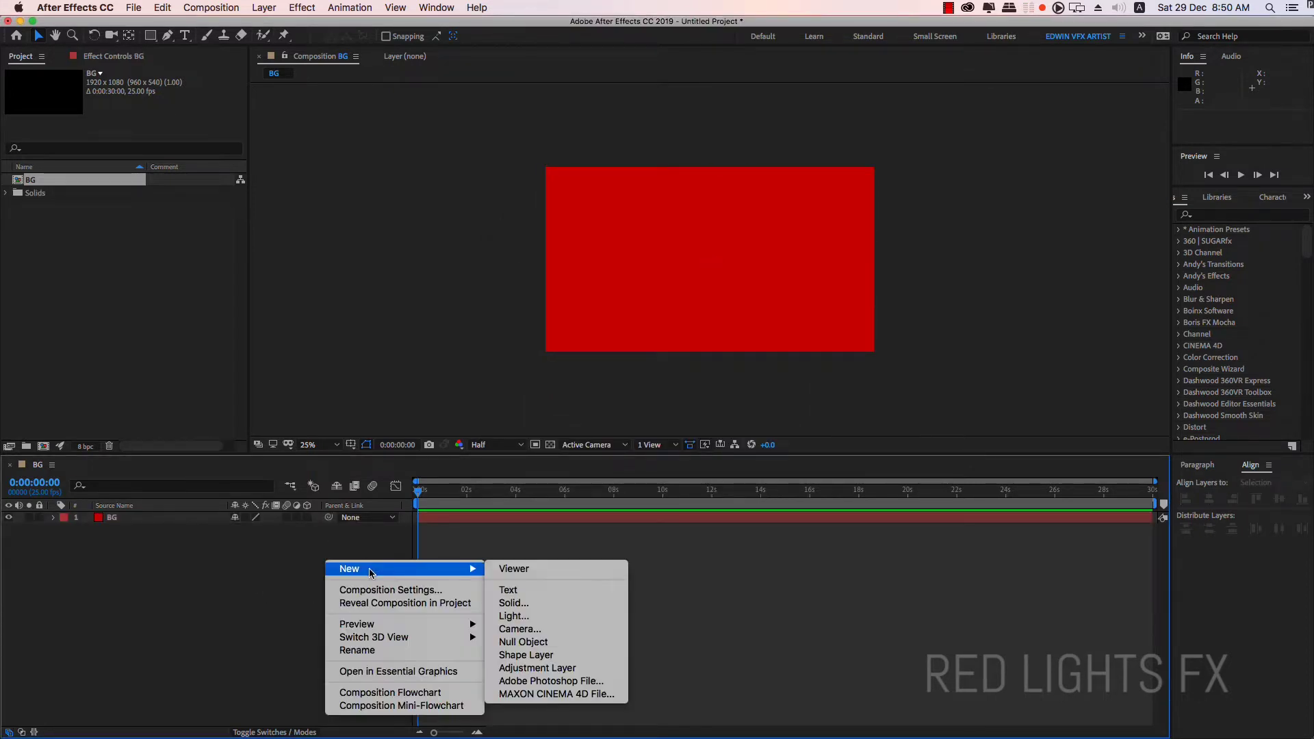
left_click(528, 608)
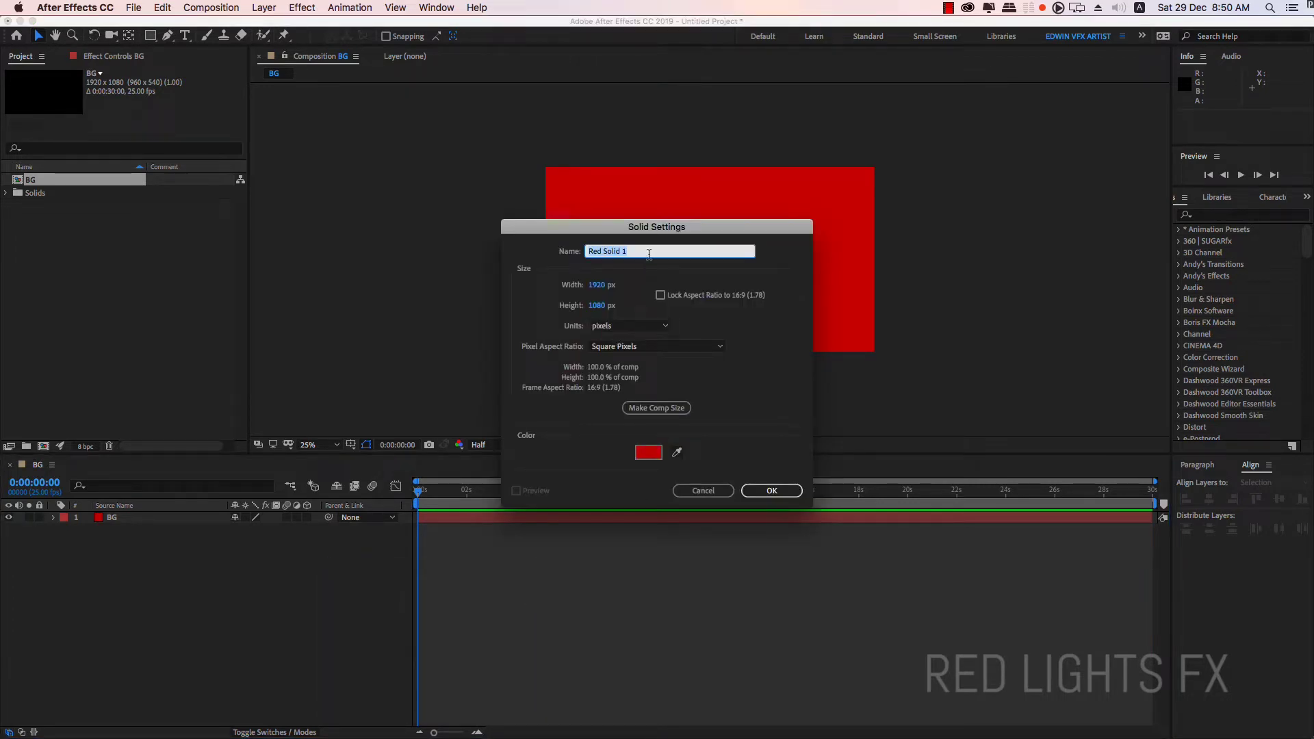
type("FG")
left_click(643, 452)
left_click(796, 287)
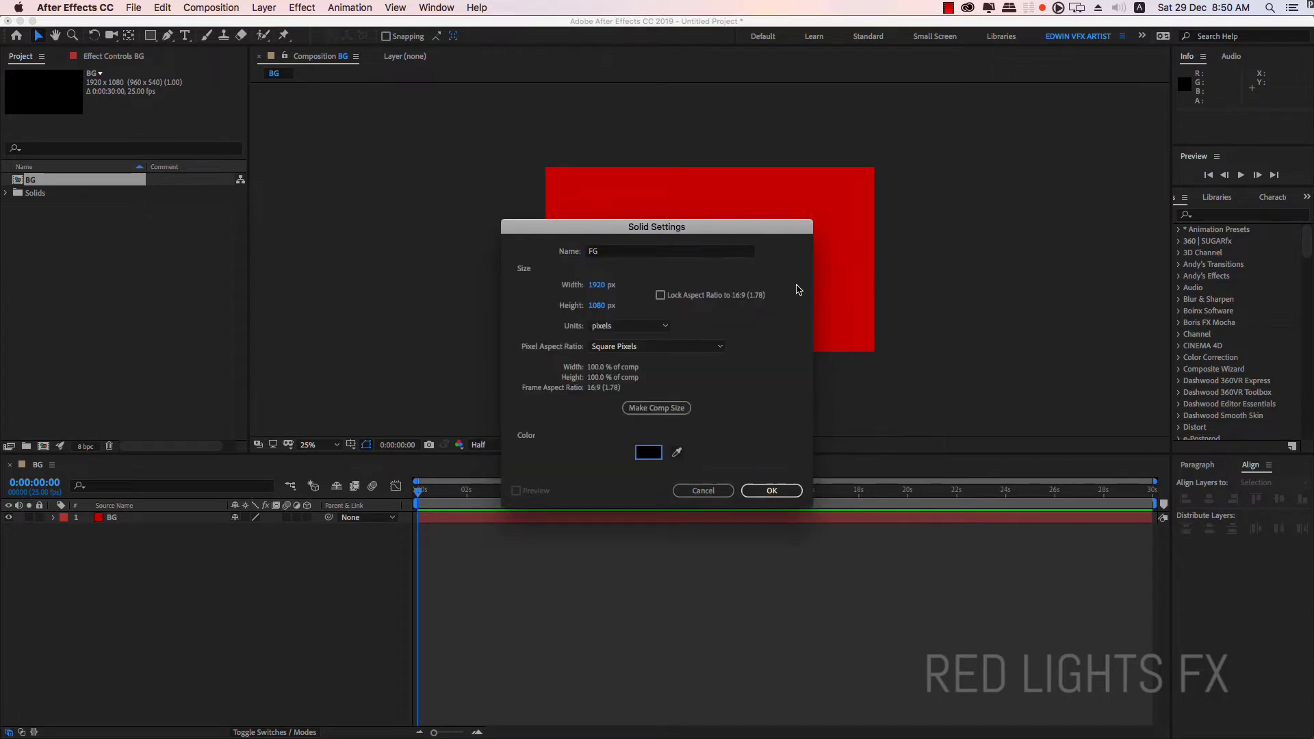
left_click(771, 491)
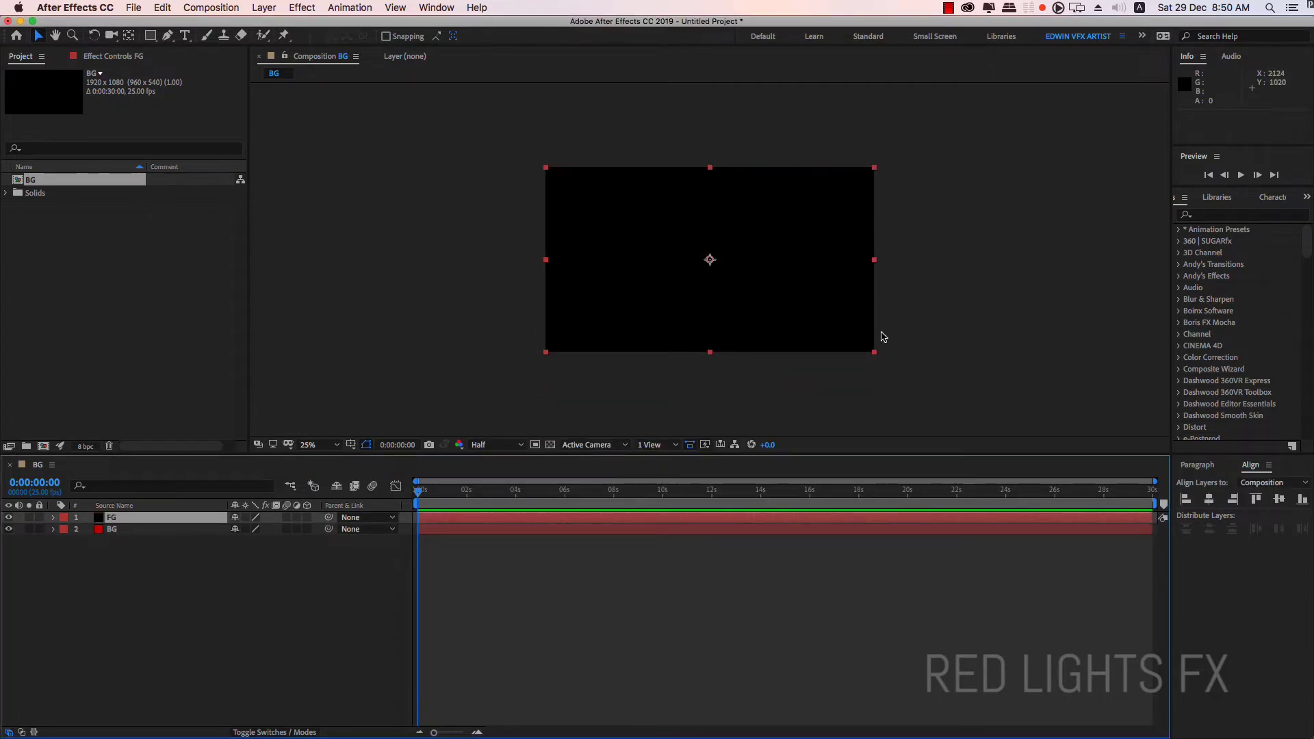
Step: Draw a large elliptical mask on the FG layer, nearly filling the frame, and centre it in the composition
left_click_drag(150, 35, 200, 65)
left_click_drag(569, 177, 874, 351)
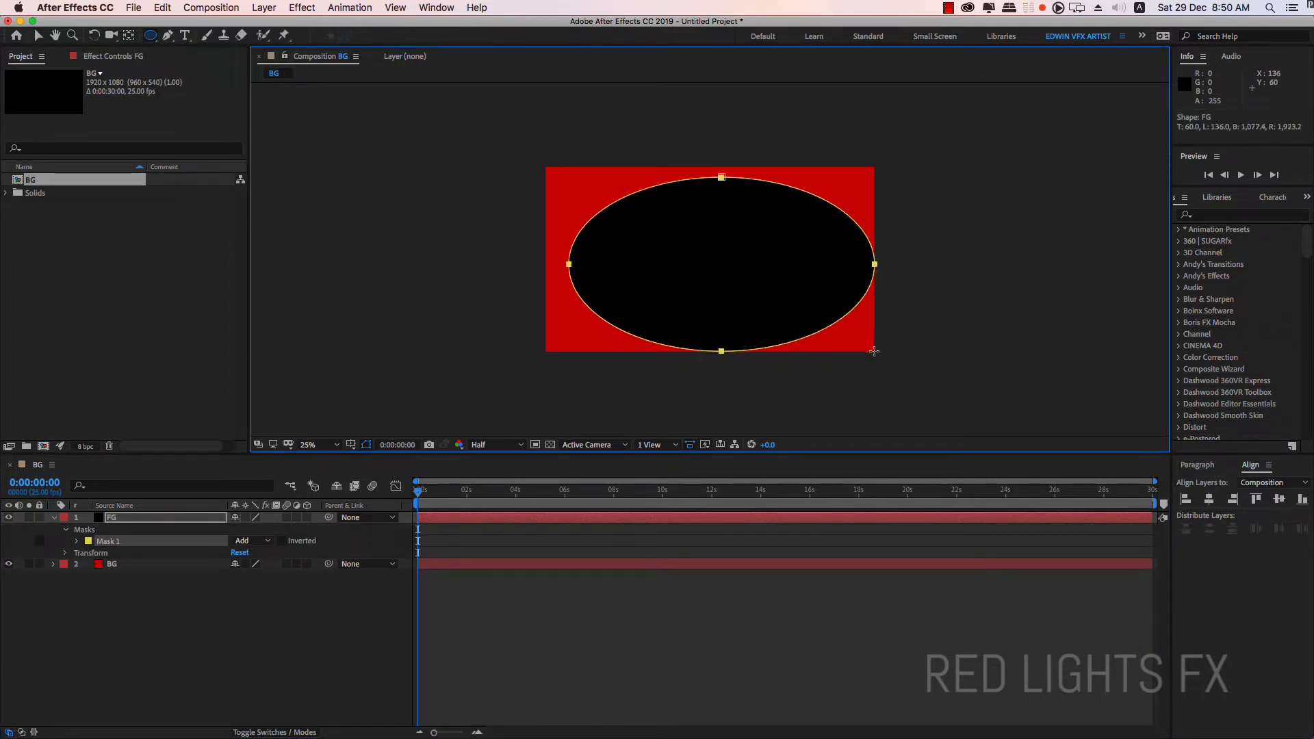
left_click(38, 35)
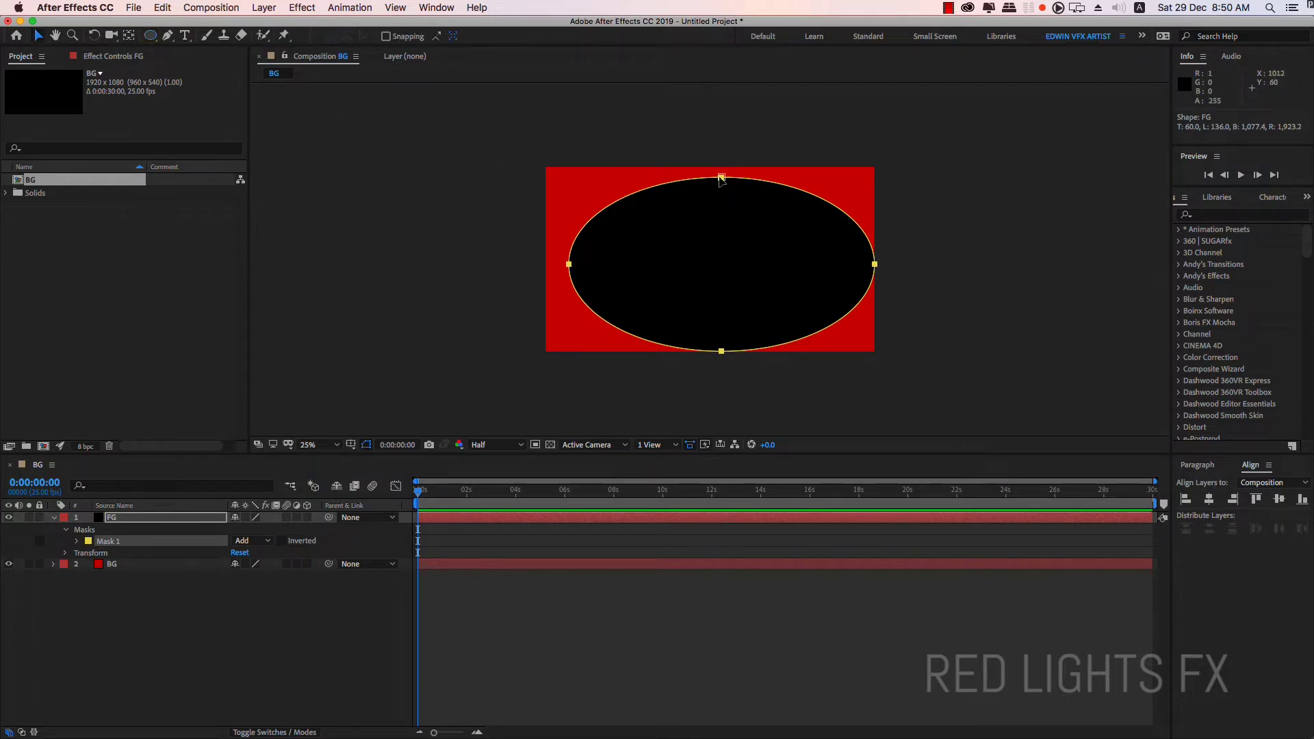
mouse_move(721, 179)
left_mouse_down()
mouse_move(735, 178)
mouse_move(714, 175)
left_mouse_up()
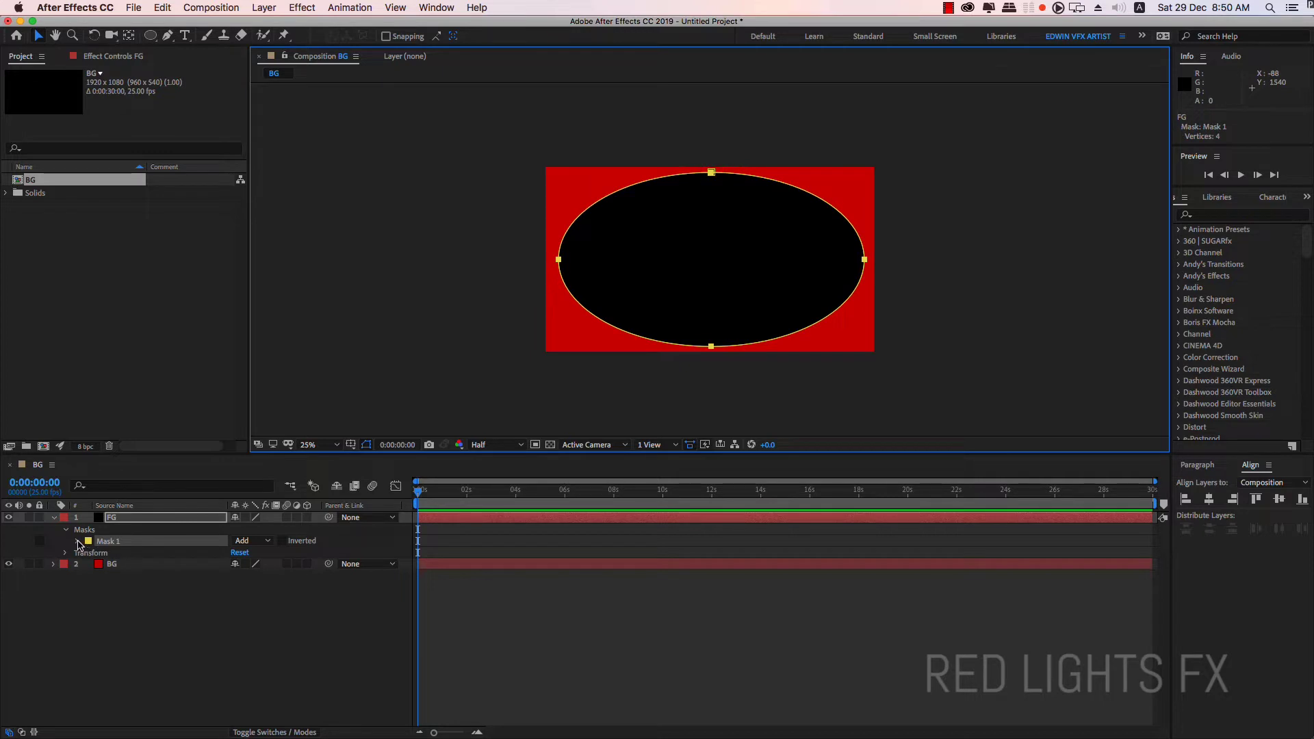
Step: Change the FG layer's elliptical mask mode to Subtract
left_click(78, 542)
left_click(252, 541)
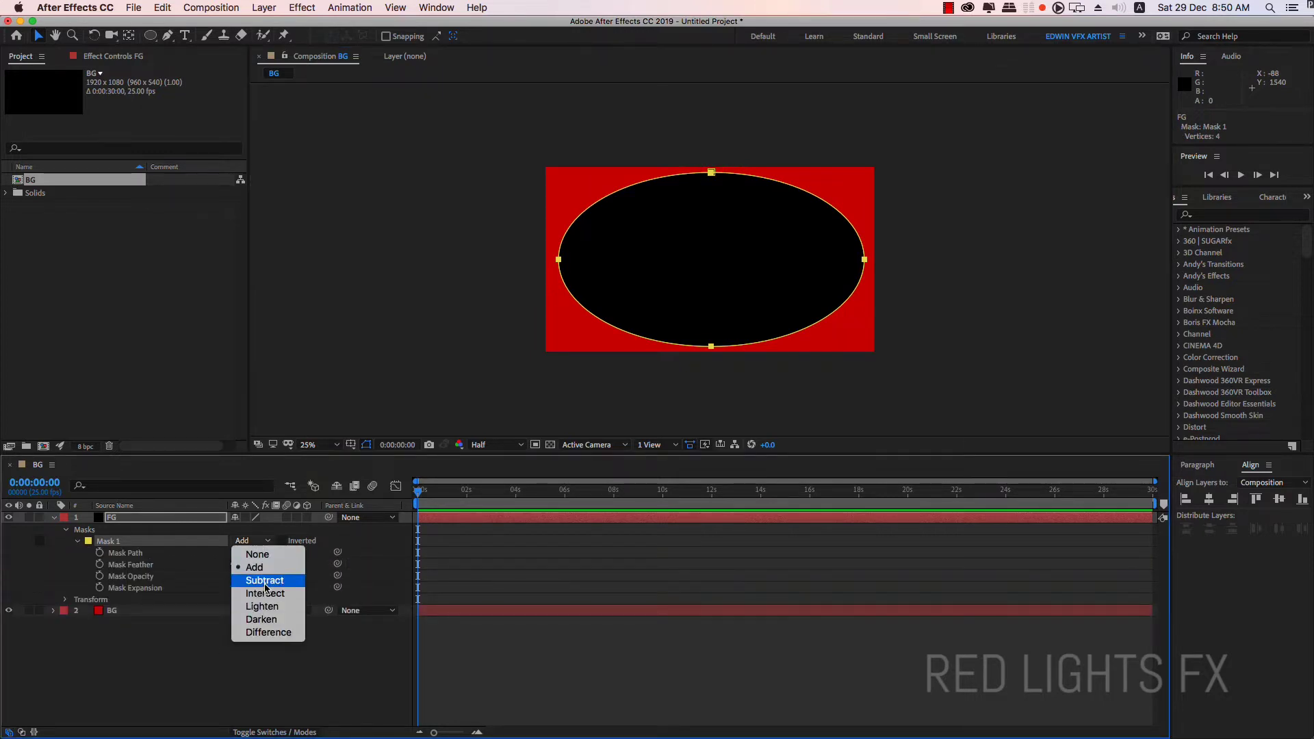
left_click(266, 585)
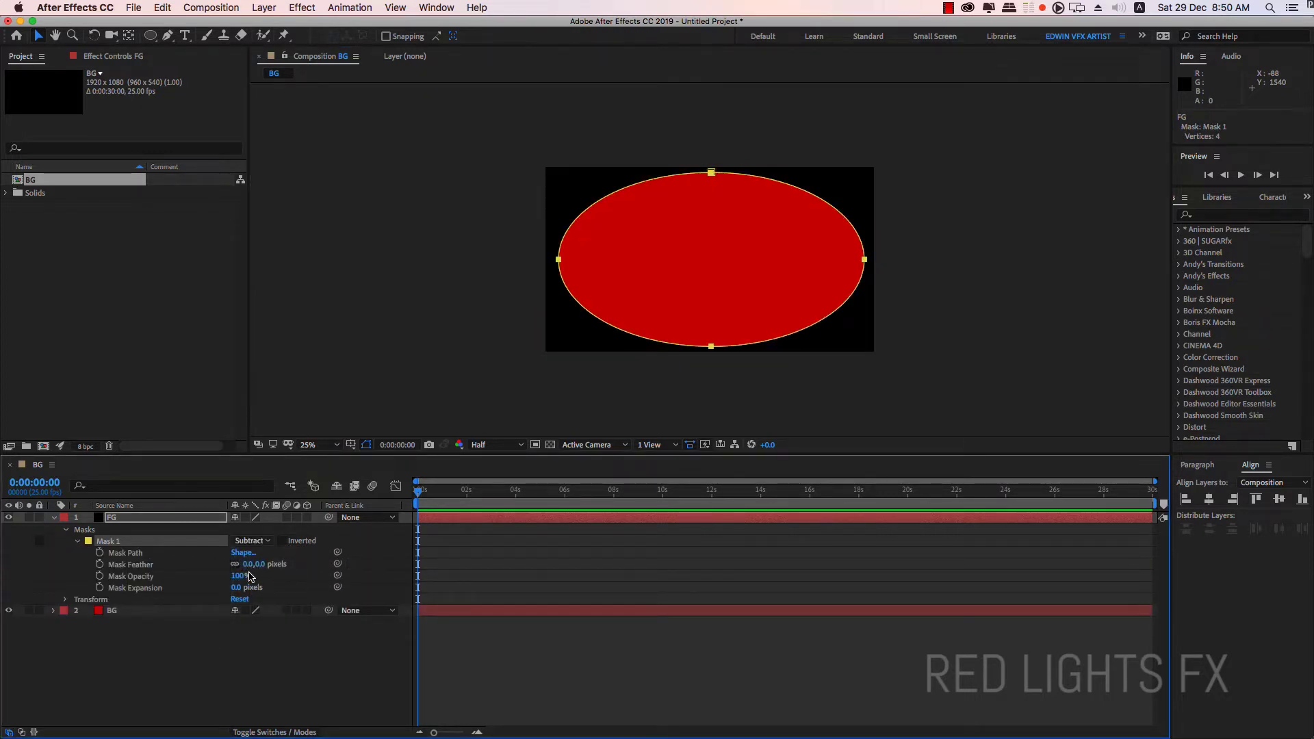
Step: Soften the FG mask into a vignette with a 714 px feather and 72% mask opacity, then collapse the layer's properties
left_click_drag(253, 564, 488, 563)
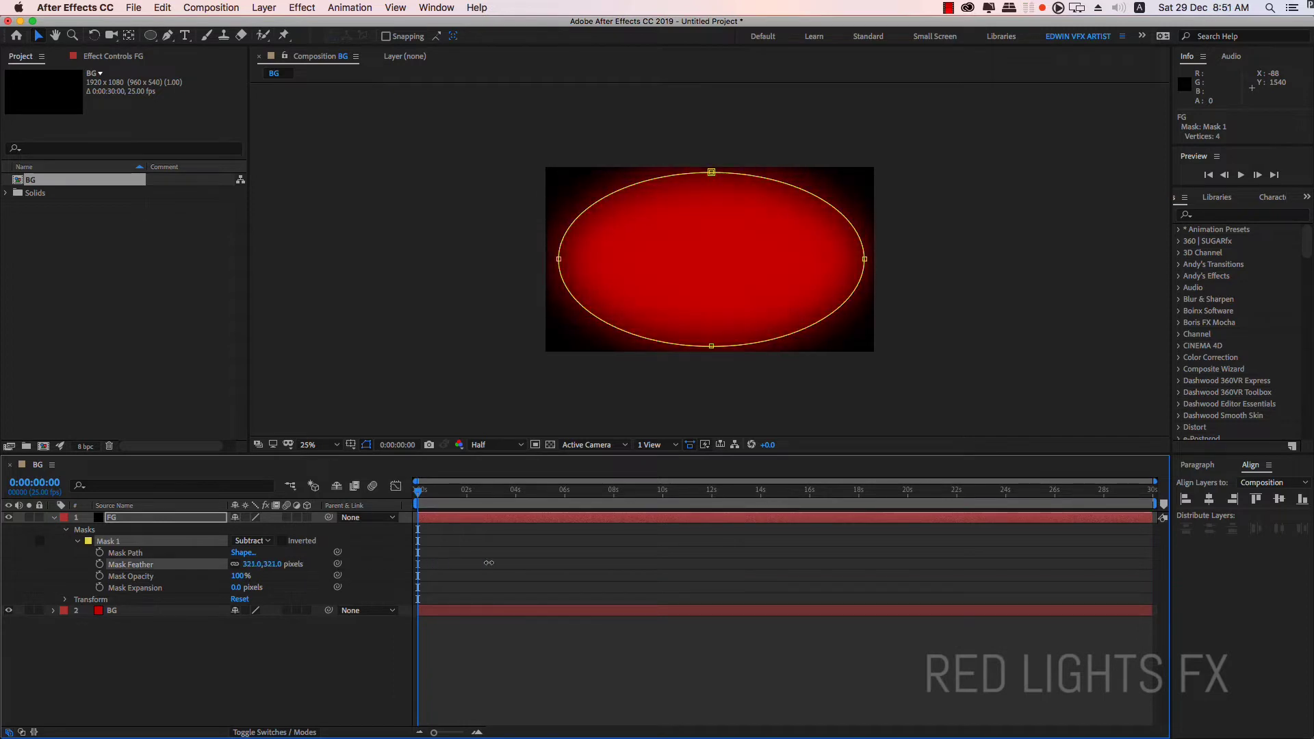
left_click_drag(241, 575, 187, 568)
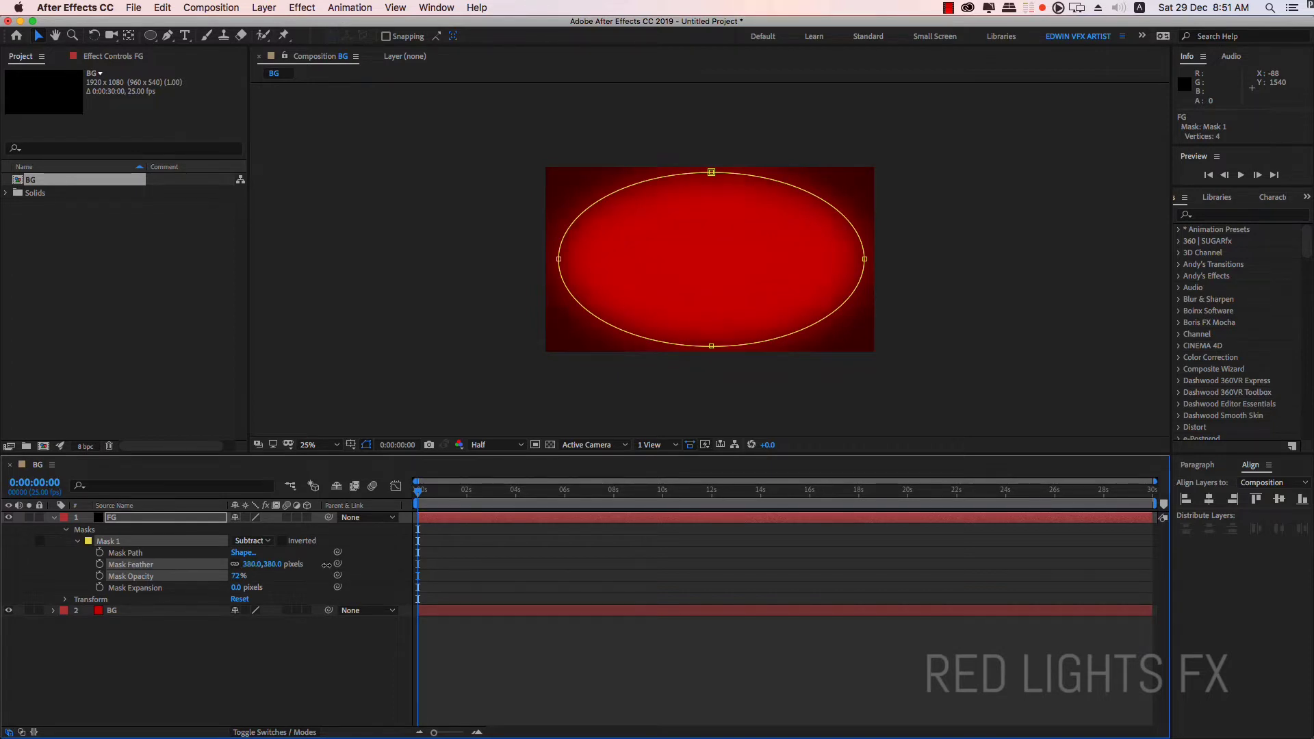
left_click_drag(327, 565, 393, 557)
left_click_drag(476, 552, 479, 552)
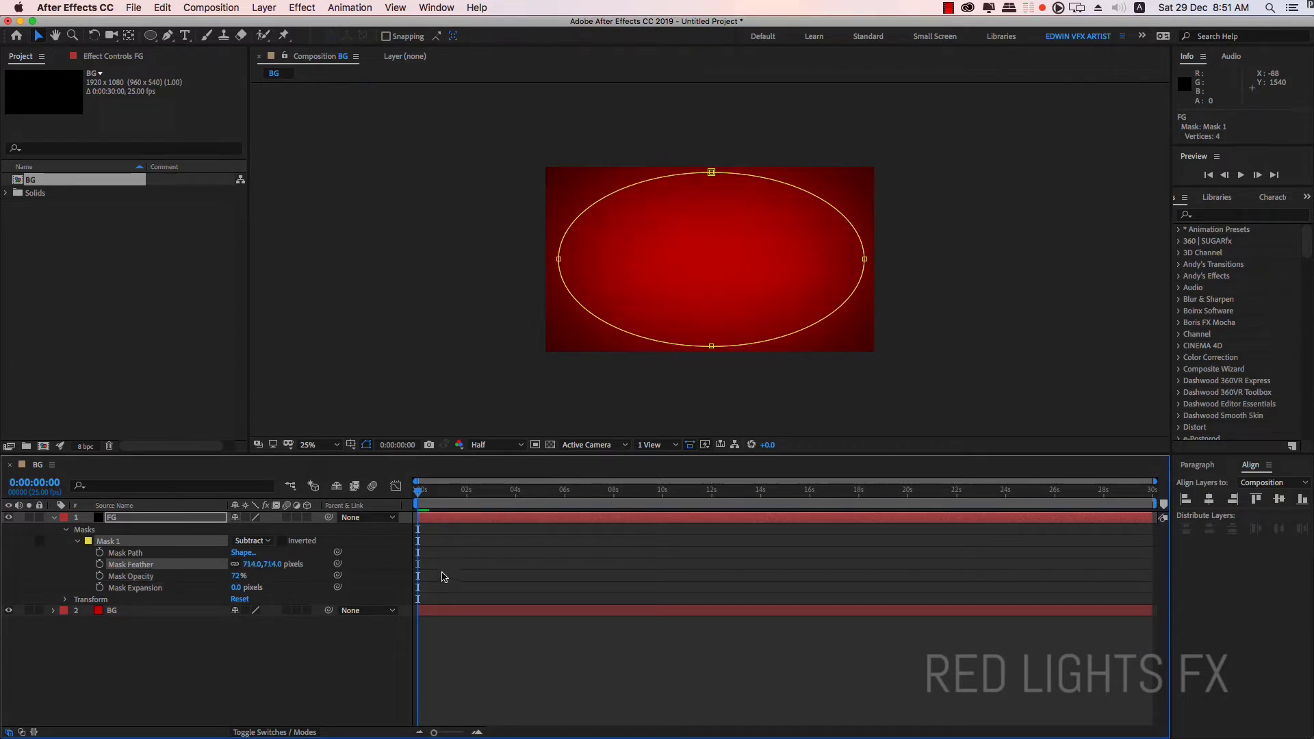
left_click(284, 680)
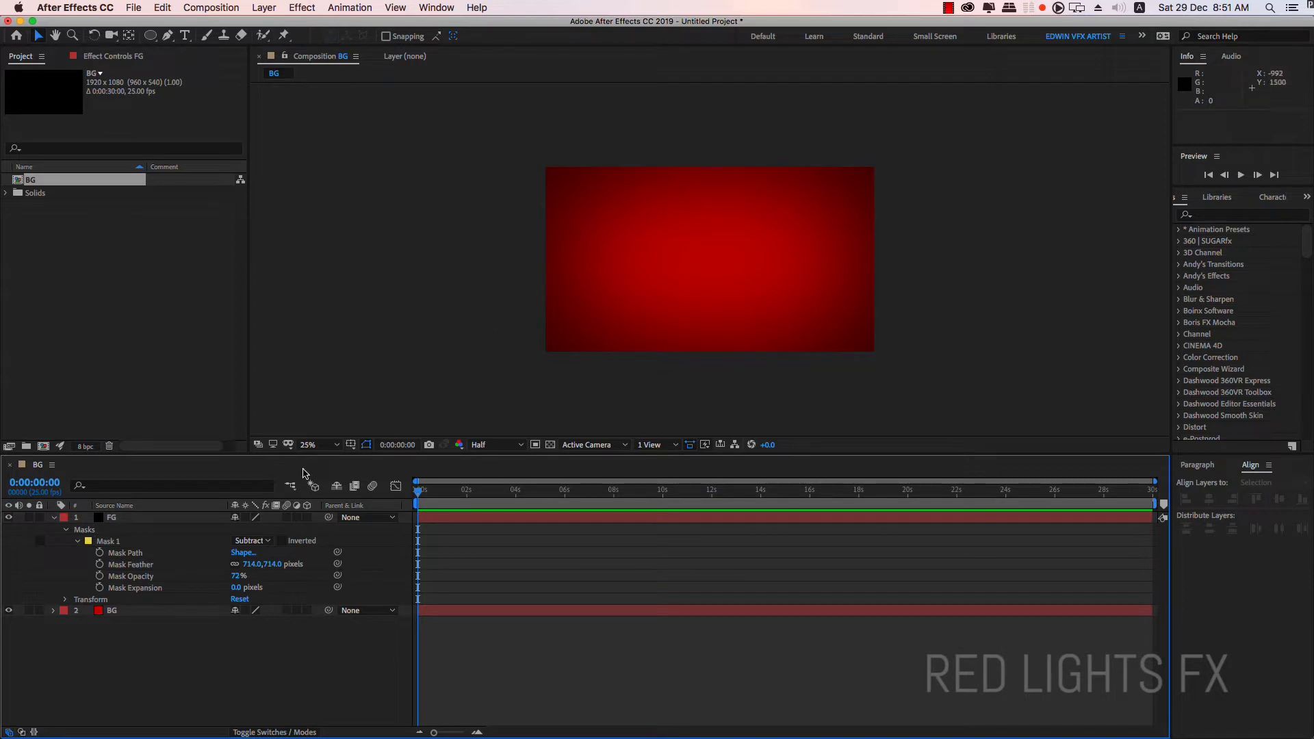
left_click(79, 517)
left_click(54, 517)
left_click(75, 544)
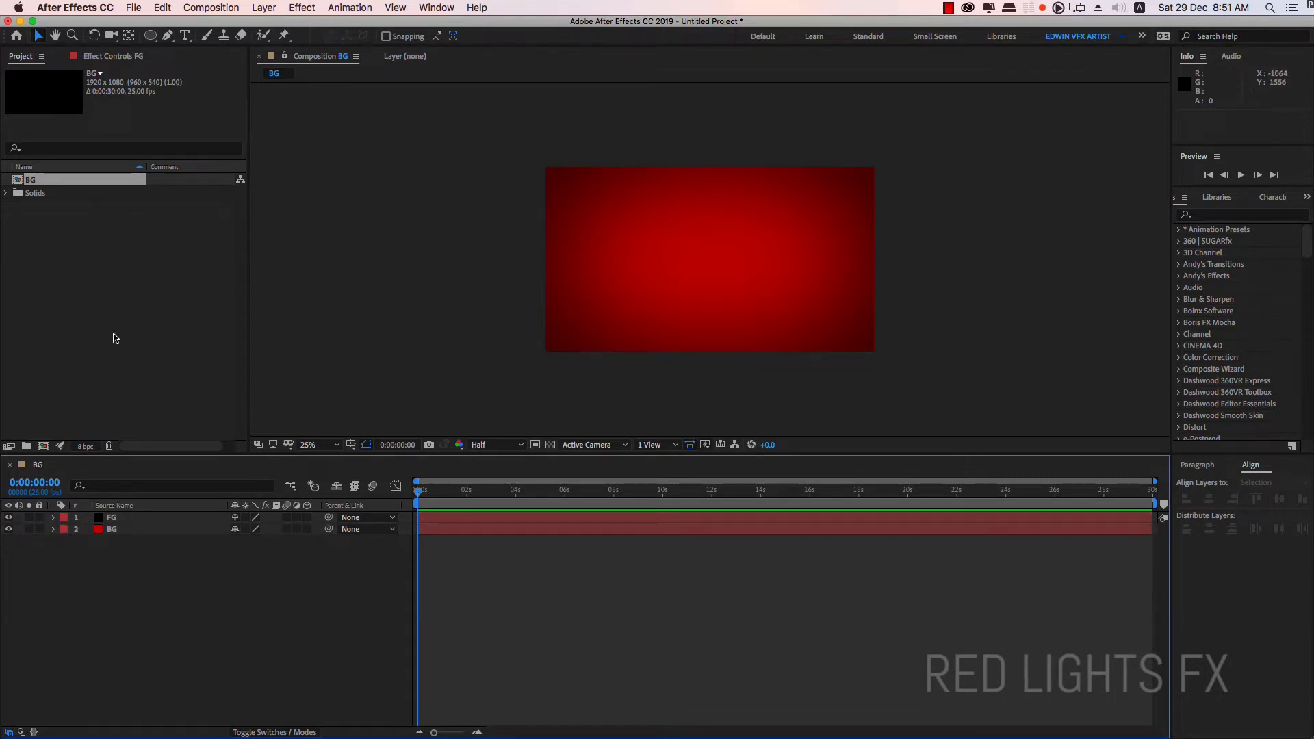
Step: Create a second composition named TEXT LOGO with the same settings
key("super+n")
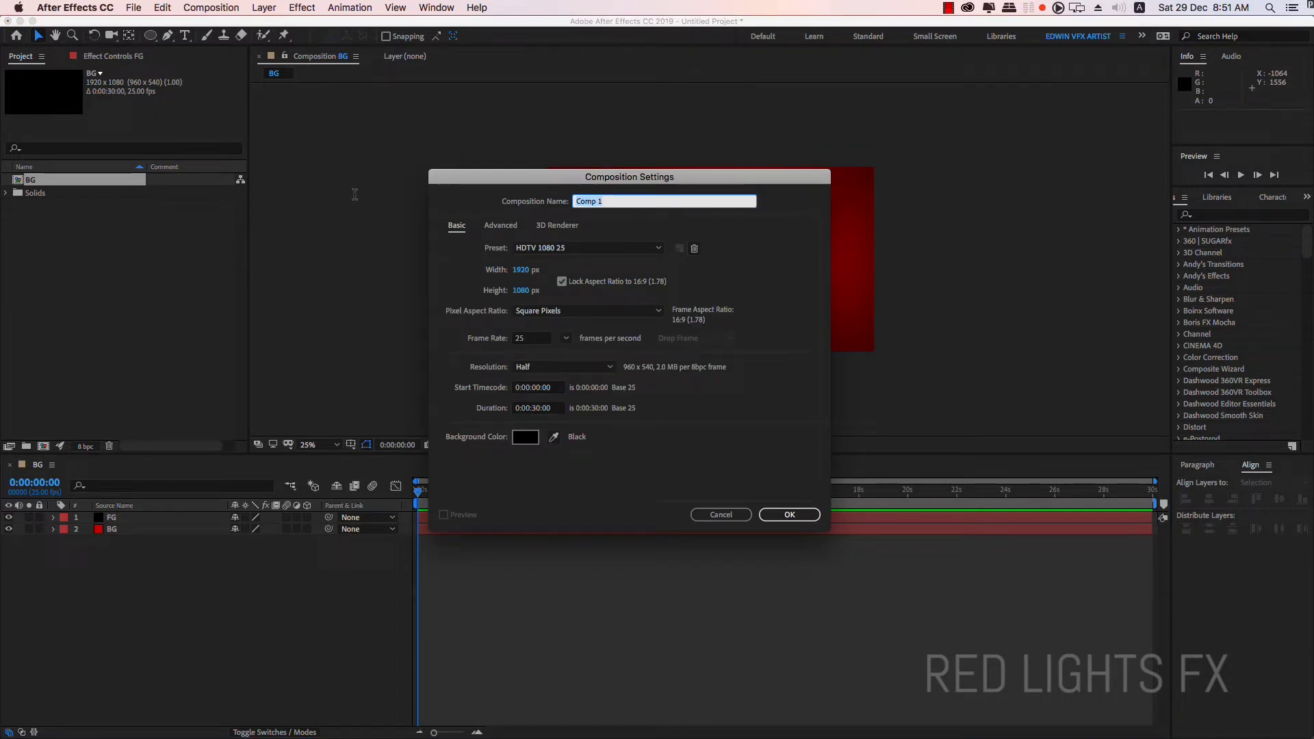
type("TEXT LOGO")
left_click(813, 520)
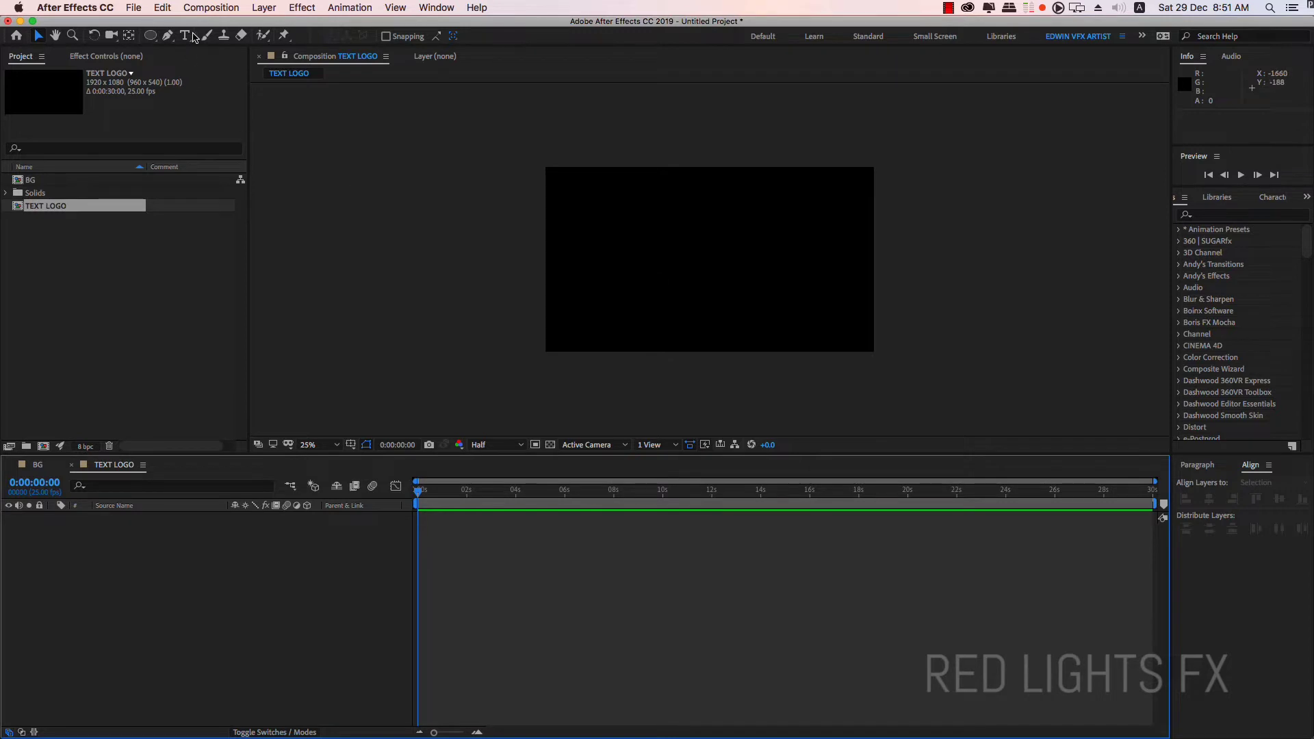
Step: Add a text layer reading "RED LIGHTS" to the TEXT LOGO composition
left_click(186, 35)
left_click(595, 258)
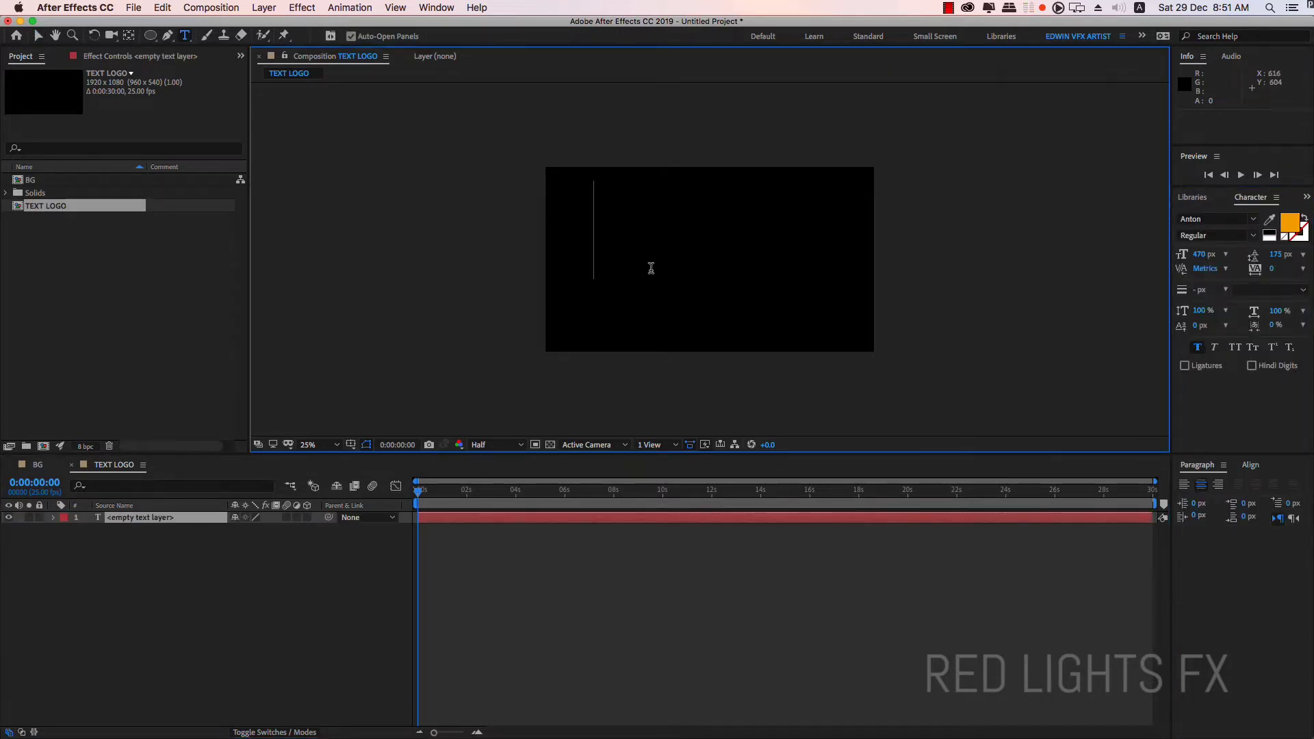
type("RED LI")
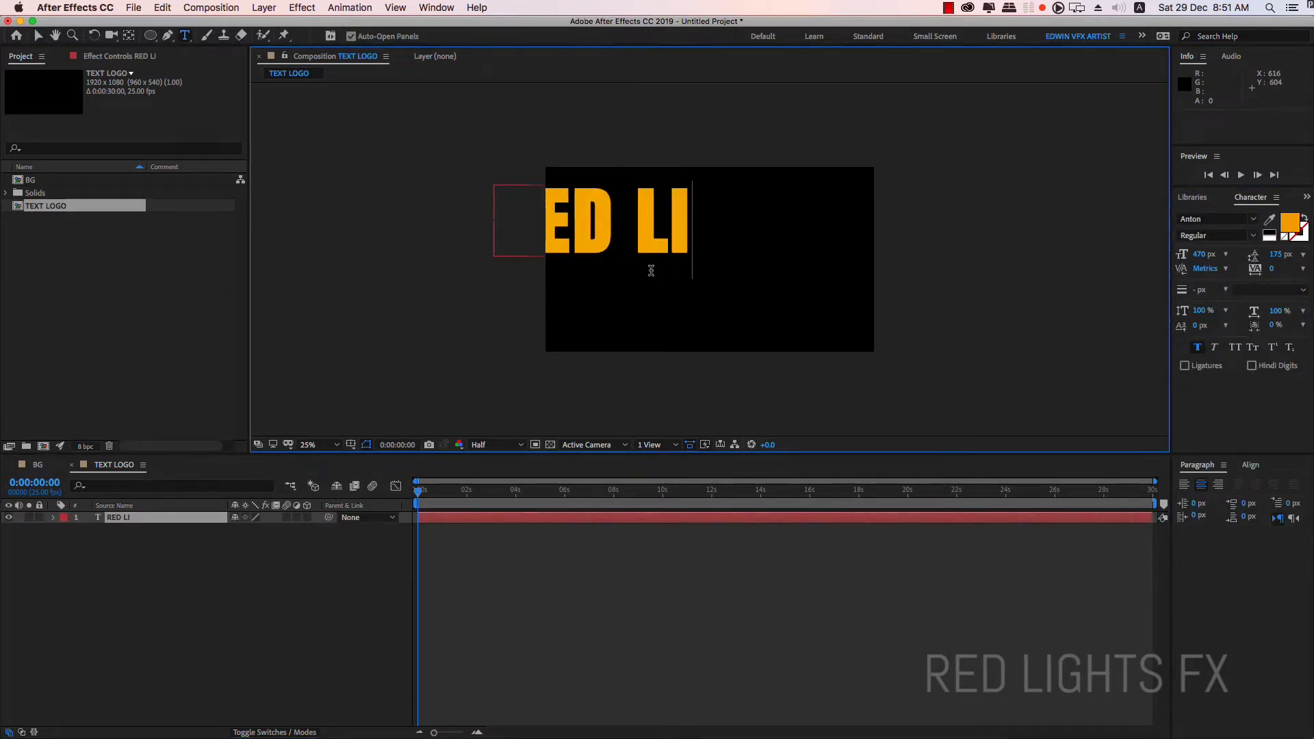
type("GHTS")
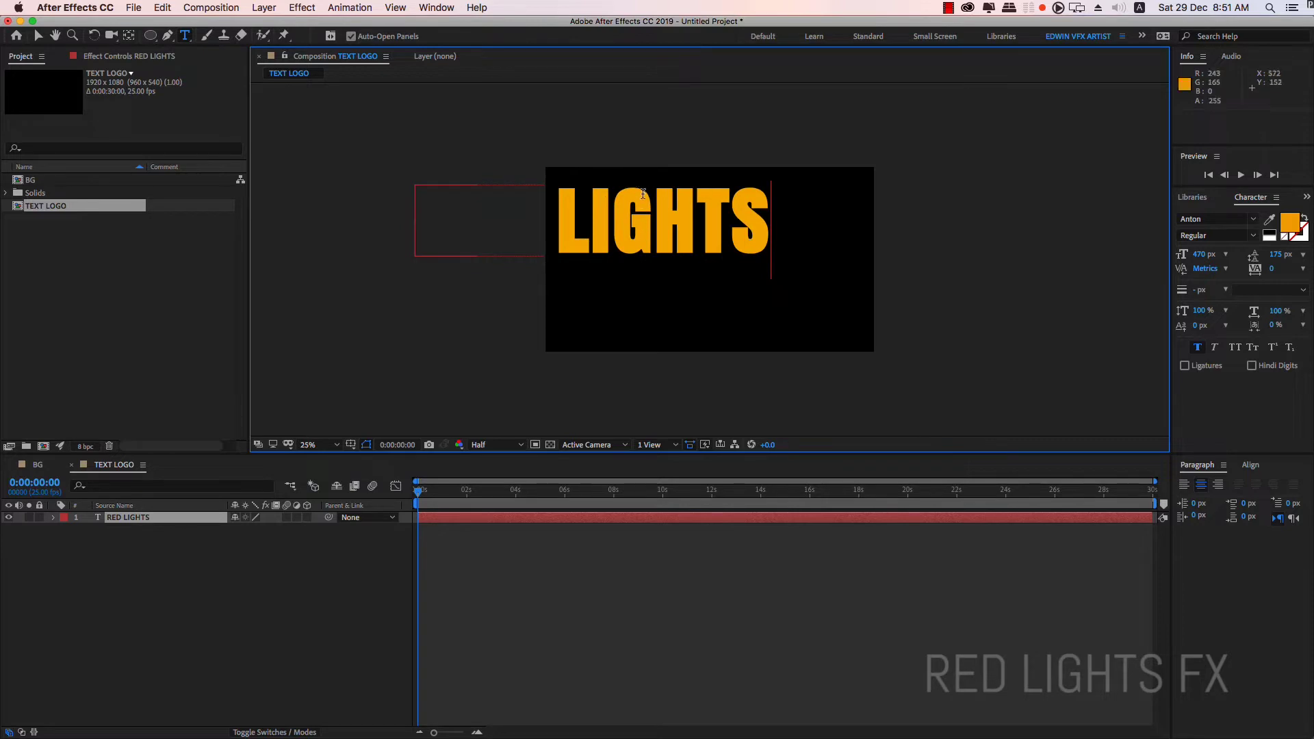
Step: Reduce the text's font size to 268 px and move it so the whole title fits inside the frame
left_click(38, 35)
left_click_drag(703, 189, 829, 234)
left_click_drag(1200, 258, 1094, 293)
left_click_drag(776, 302, 758, 267)
Step: Append "FX" to the title so it reads "RED LIGHTS FX", and move it to the middle of the frame
left_click(183, 35)
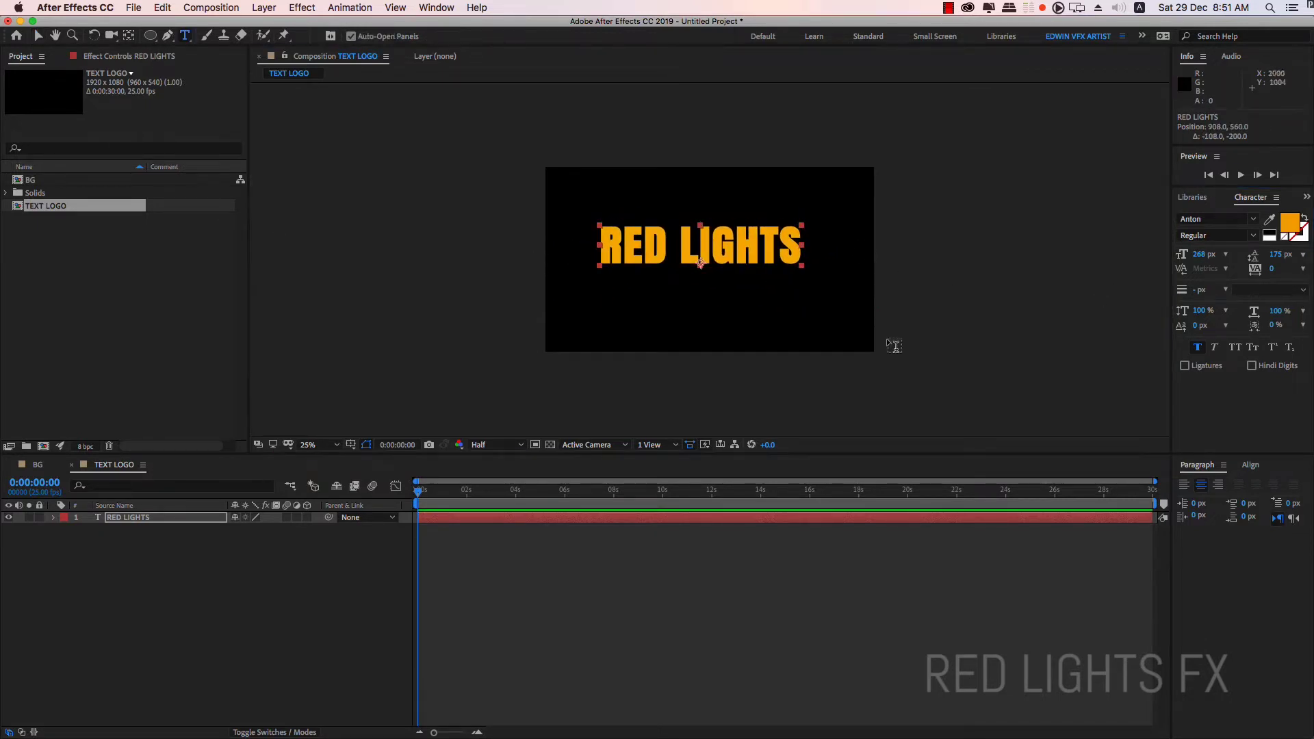
left_click(842, 267)
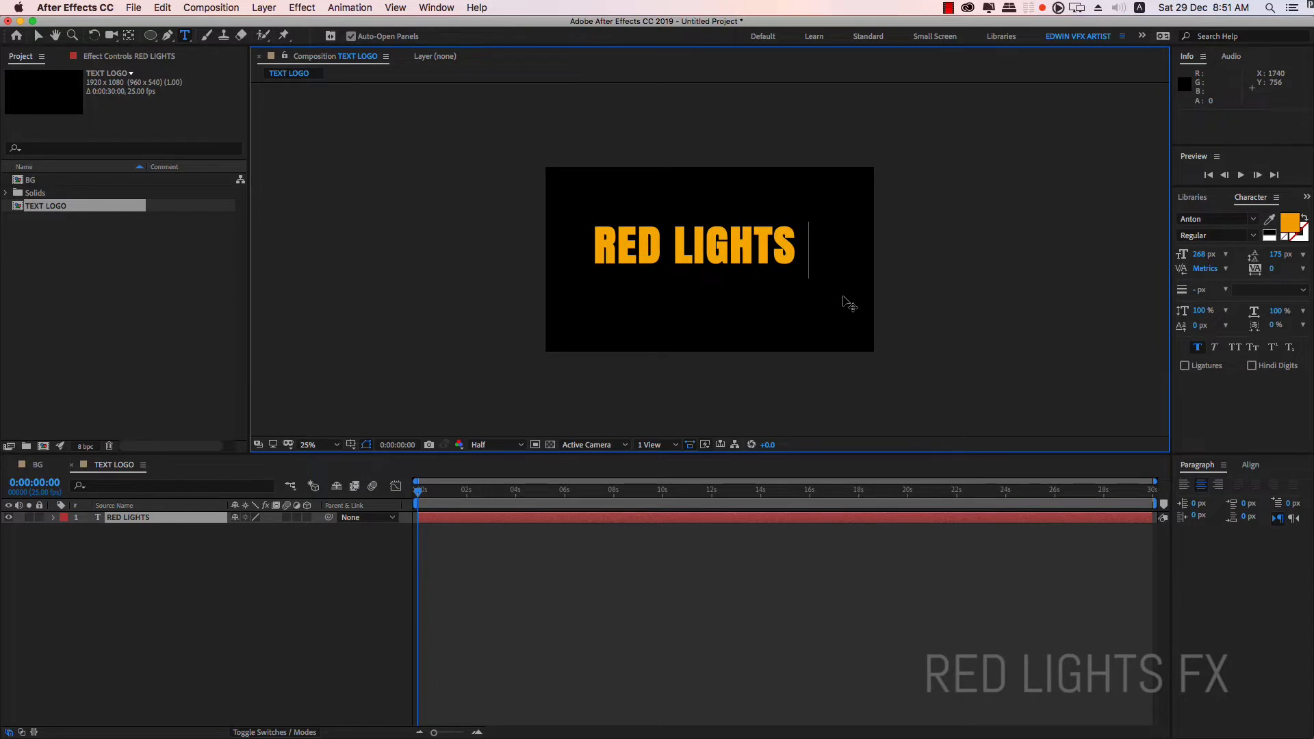
type("FX")
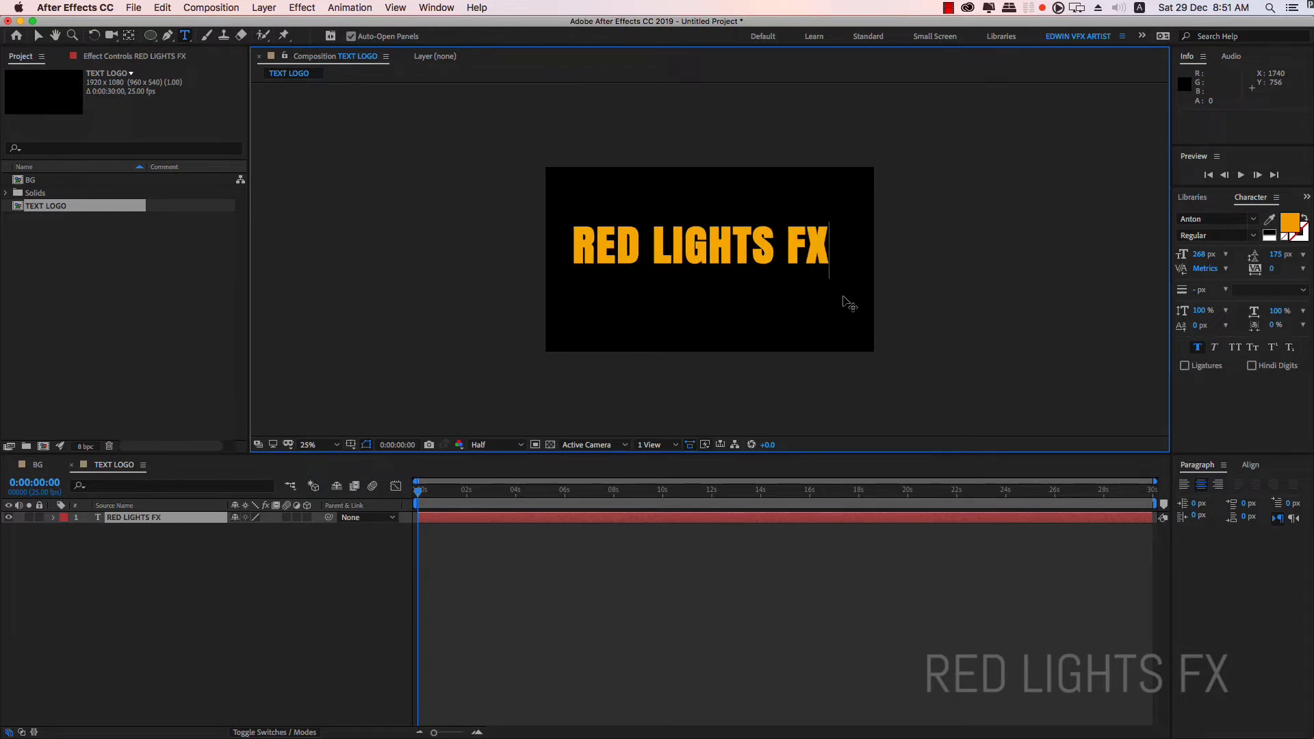
left_click(38, 35)
left_click_drag(748, 240, 754, 256)
Step: Change the fill colour of the RED LIGHTS FX text to white (FFFFFF)
left_click(1289, 222)
left_click_drag(507, 295, 381, 178)
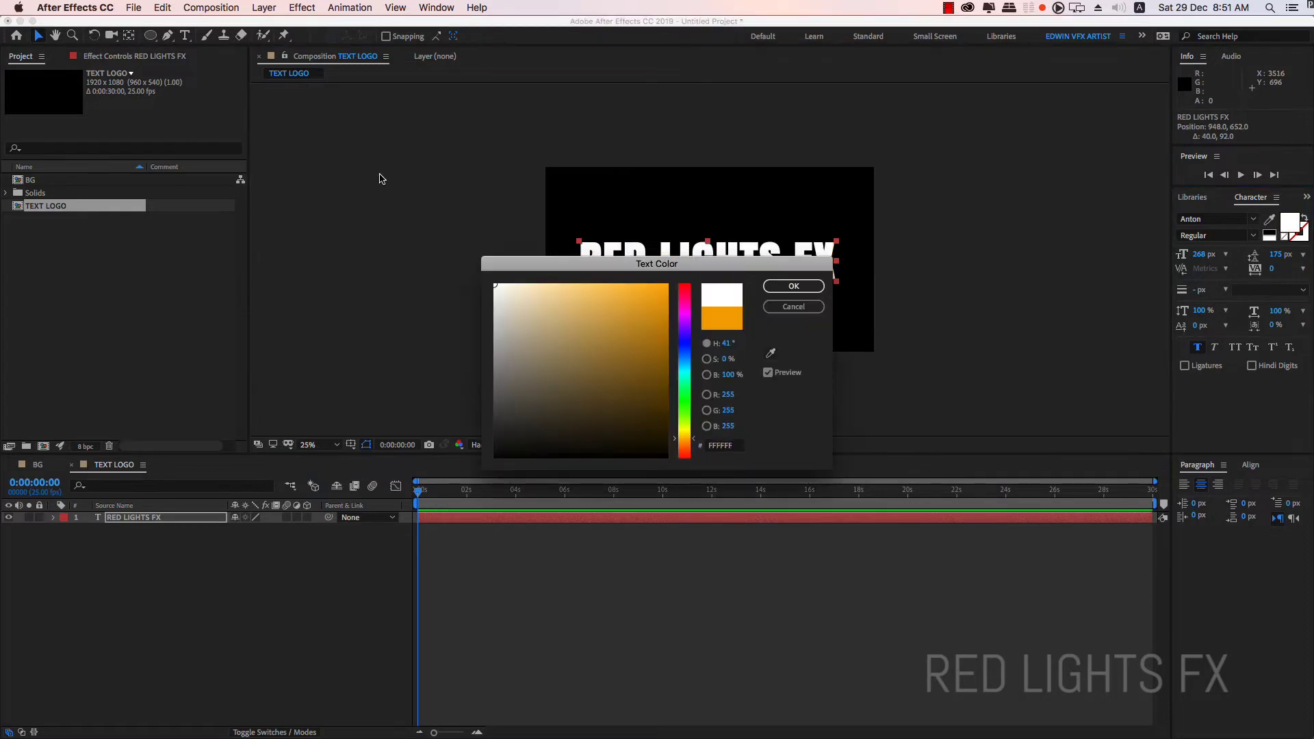
left_click(794, 286)
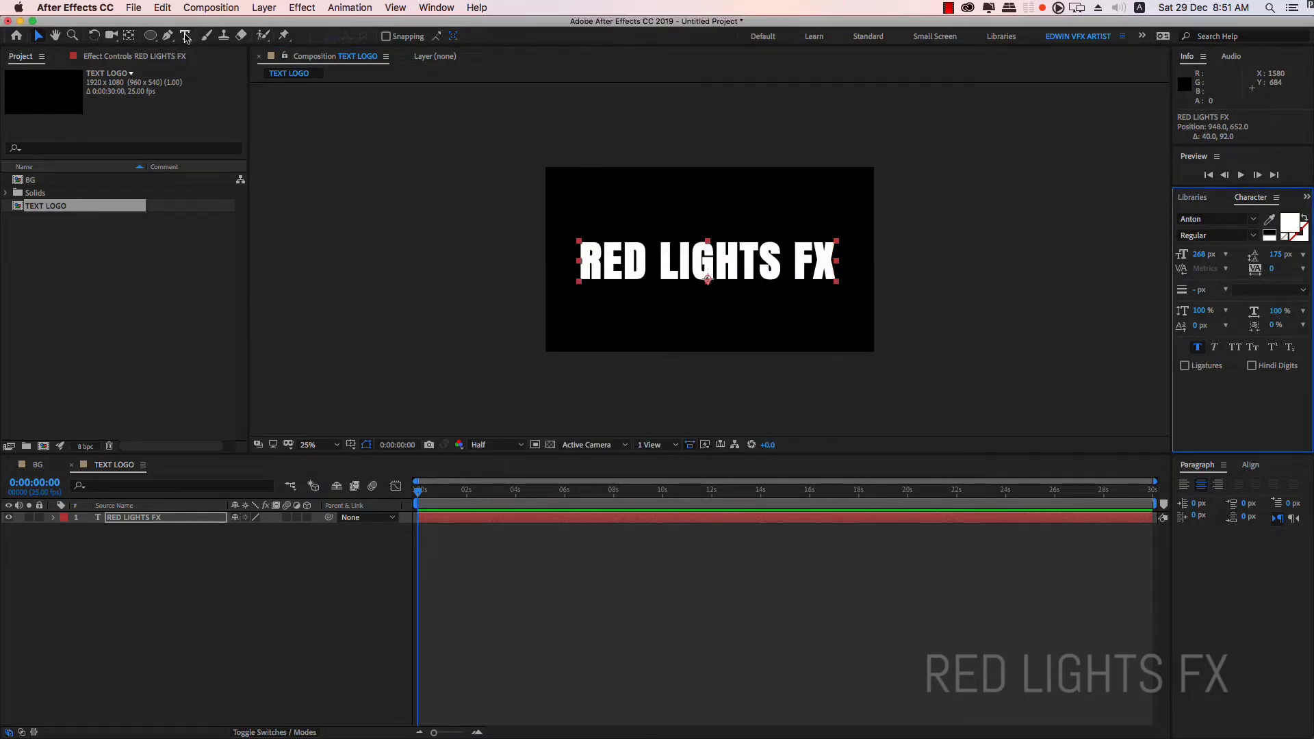
Step: Change the fill colour of only the word FX in the title to golden orange
left_click(185, 38)
left_click_drag(791, 259, 869, 257)
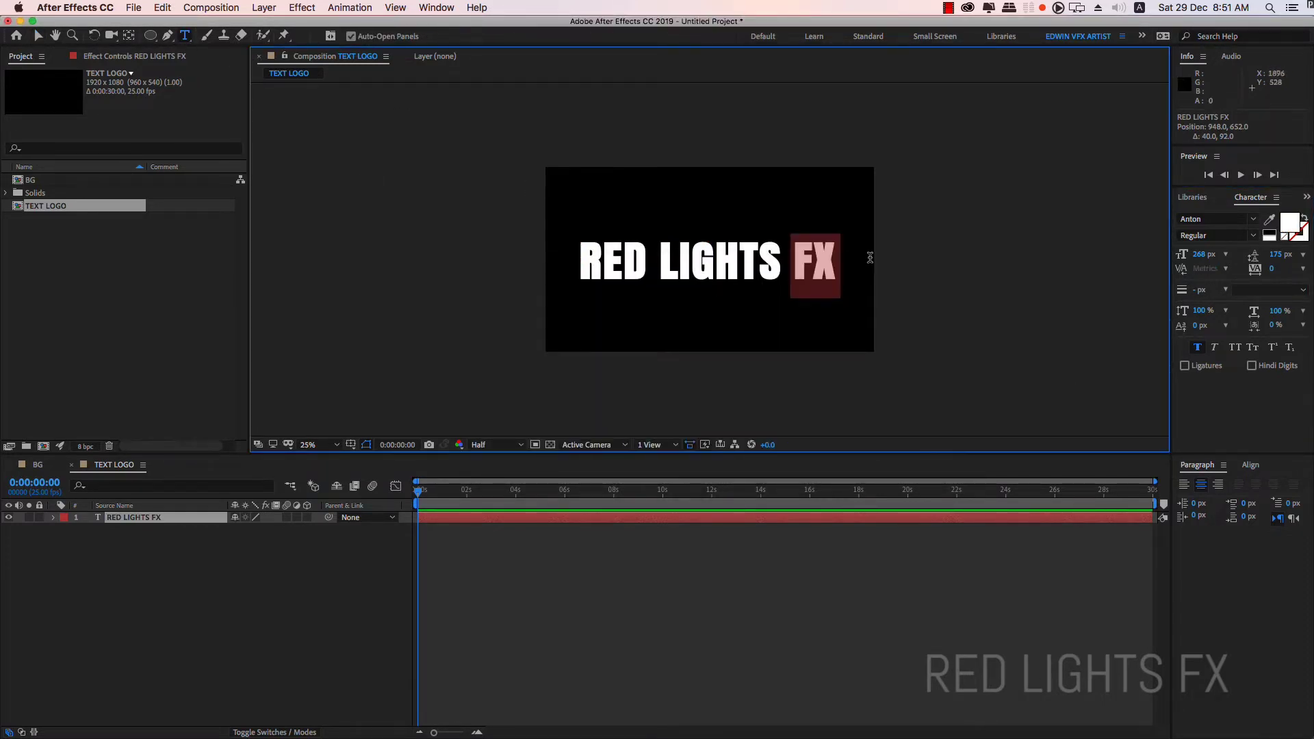
left_click(1288, 226)
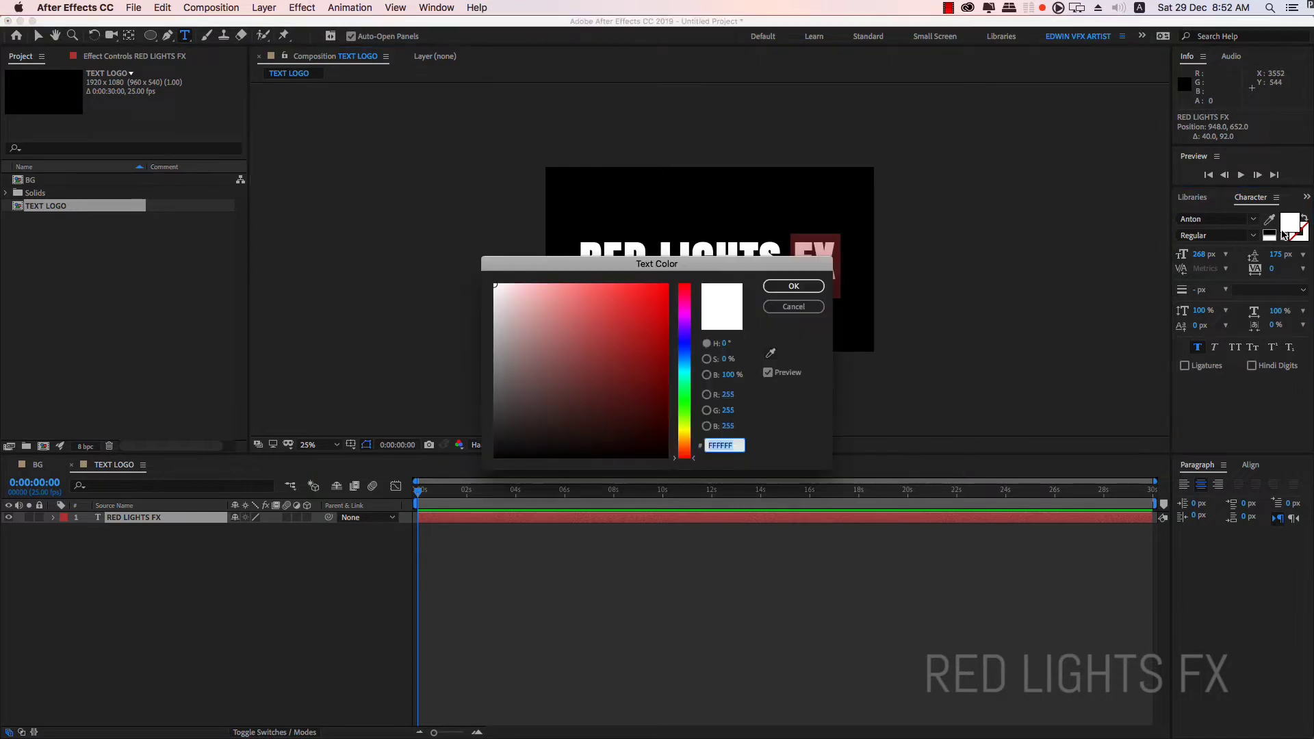
left_click(682, 429)
left_click_drag(687, 434, 687, 438)
left_click(667, 316)
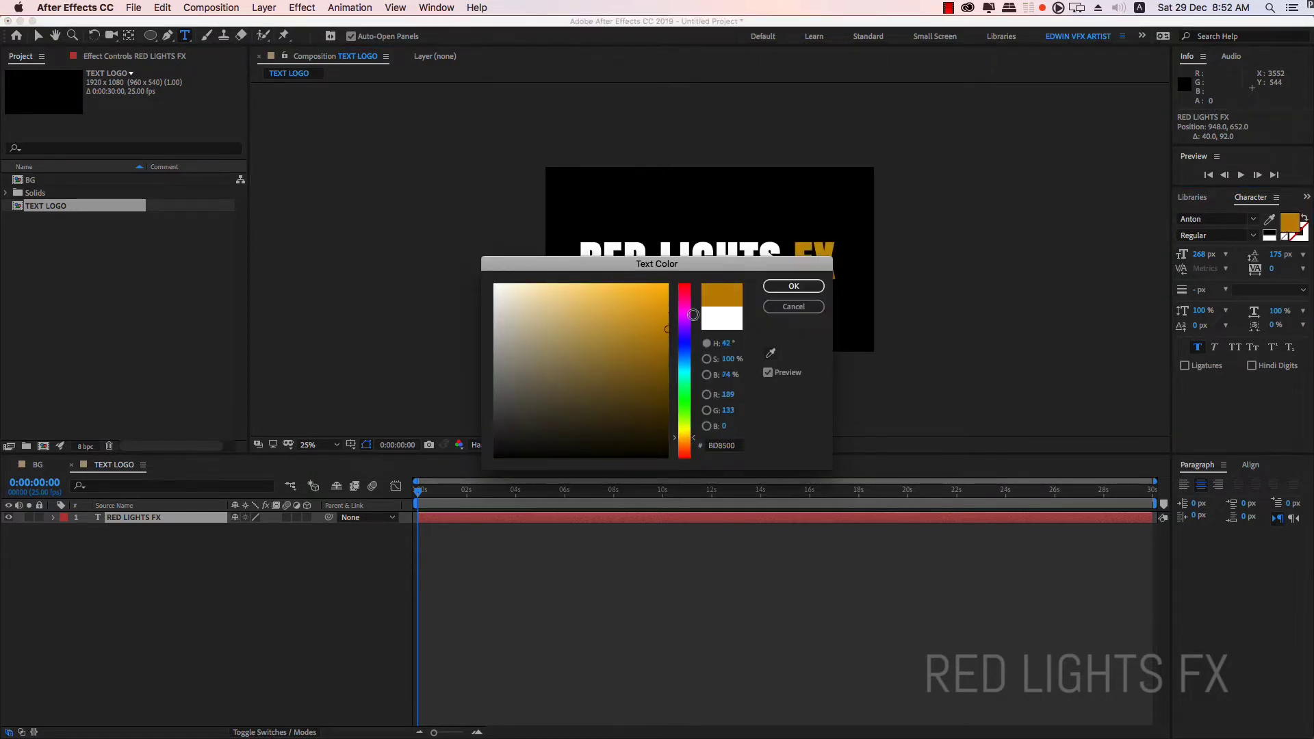
left_click(820, 286)
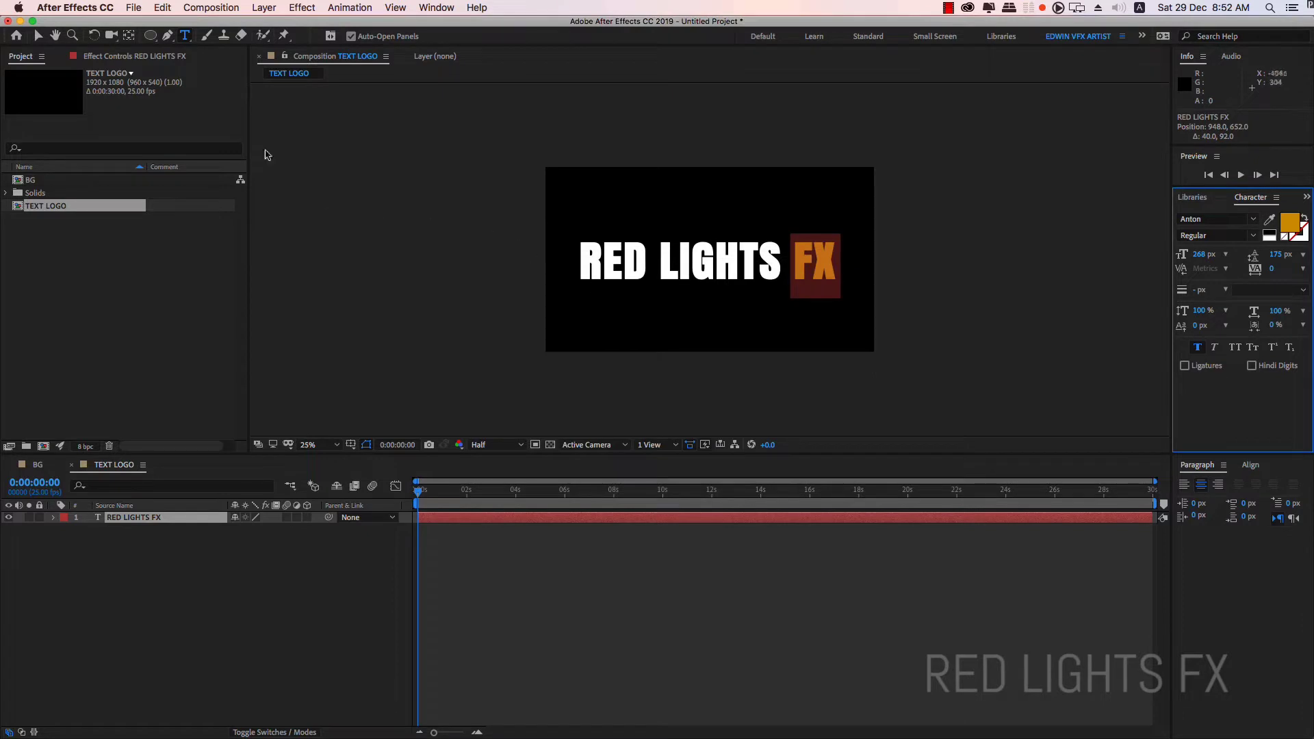
left_click(39, 36)
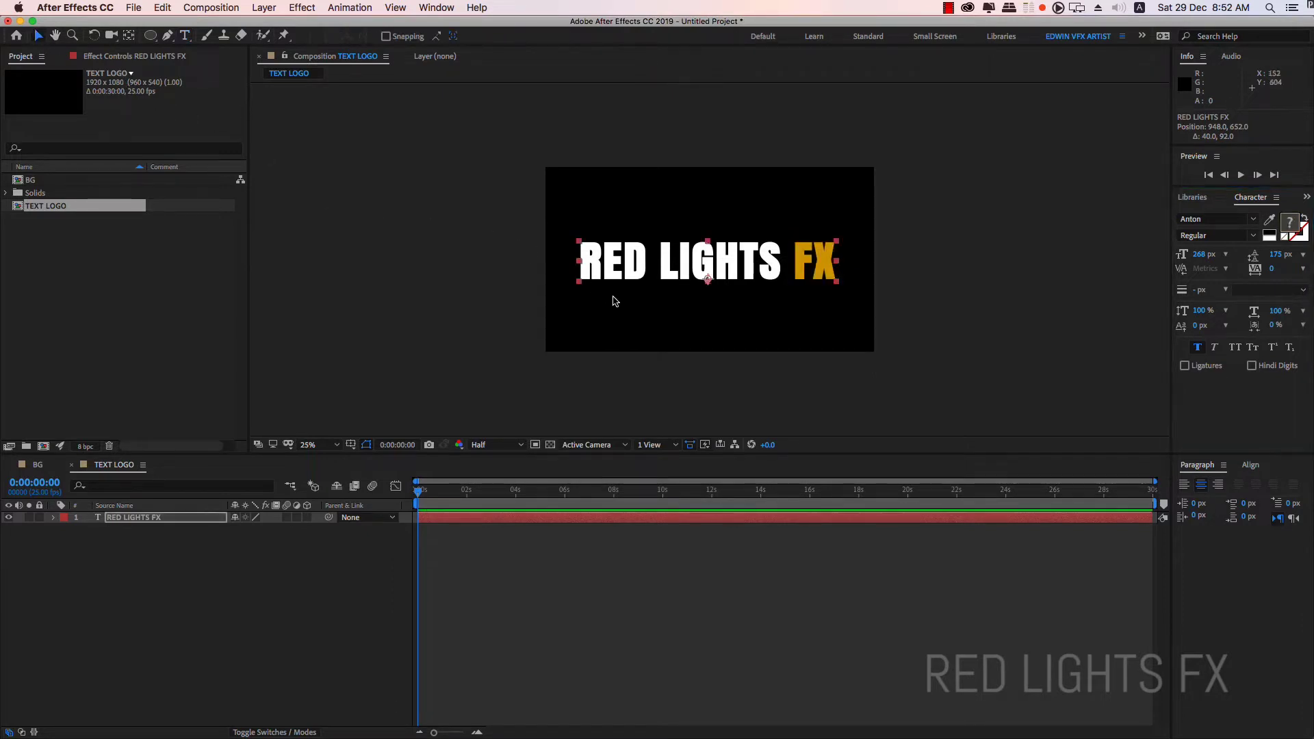
Step: Scale the RED LIGHTS FX text layer down to 79%
left_click(619, 391)
left_click(720, 281)
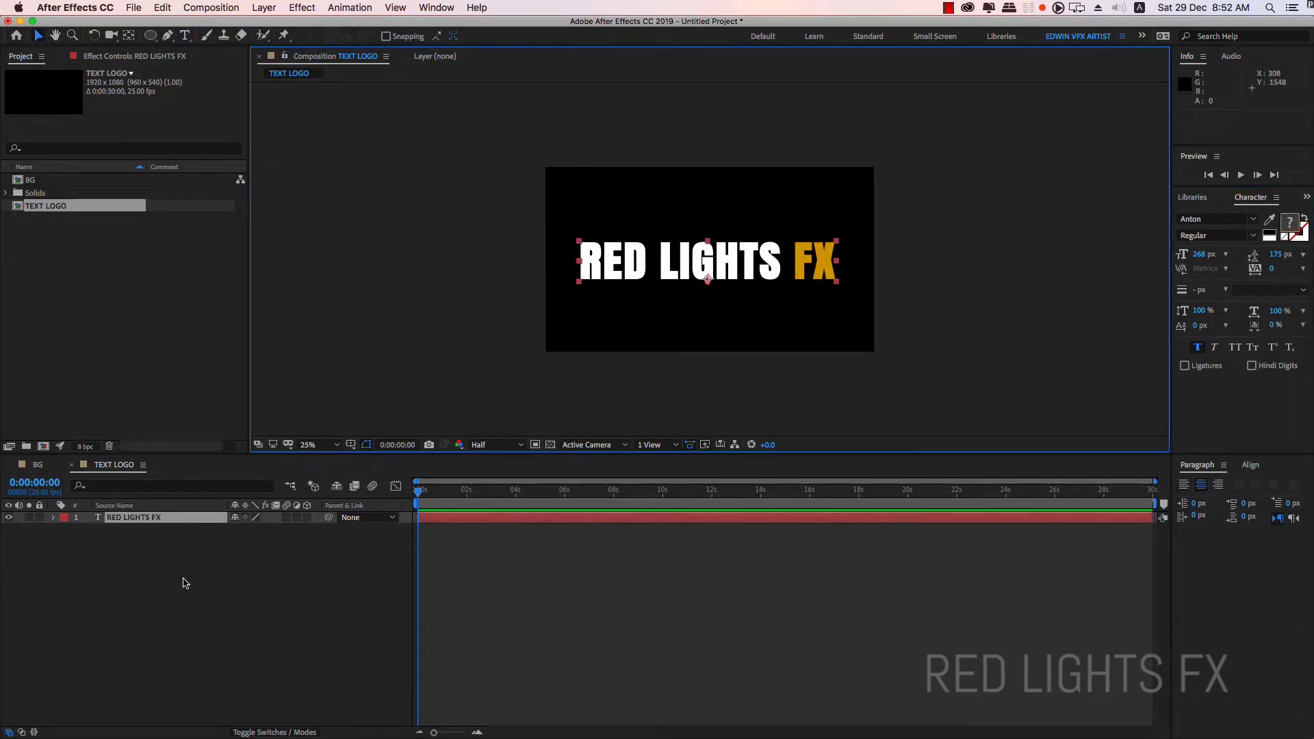
left_click(54, 518)
left_click(66, 542)
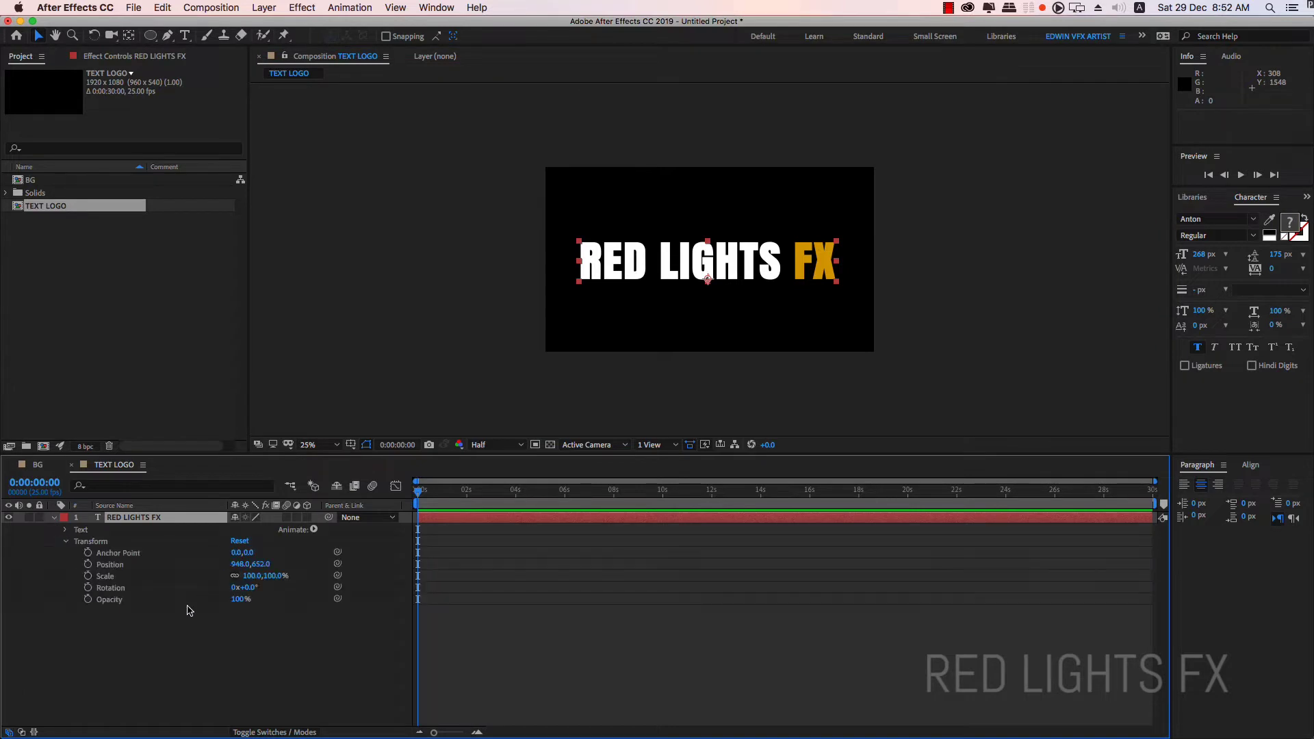
left_click_drag(251, 575, 237, 575)
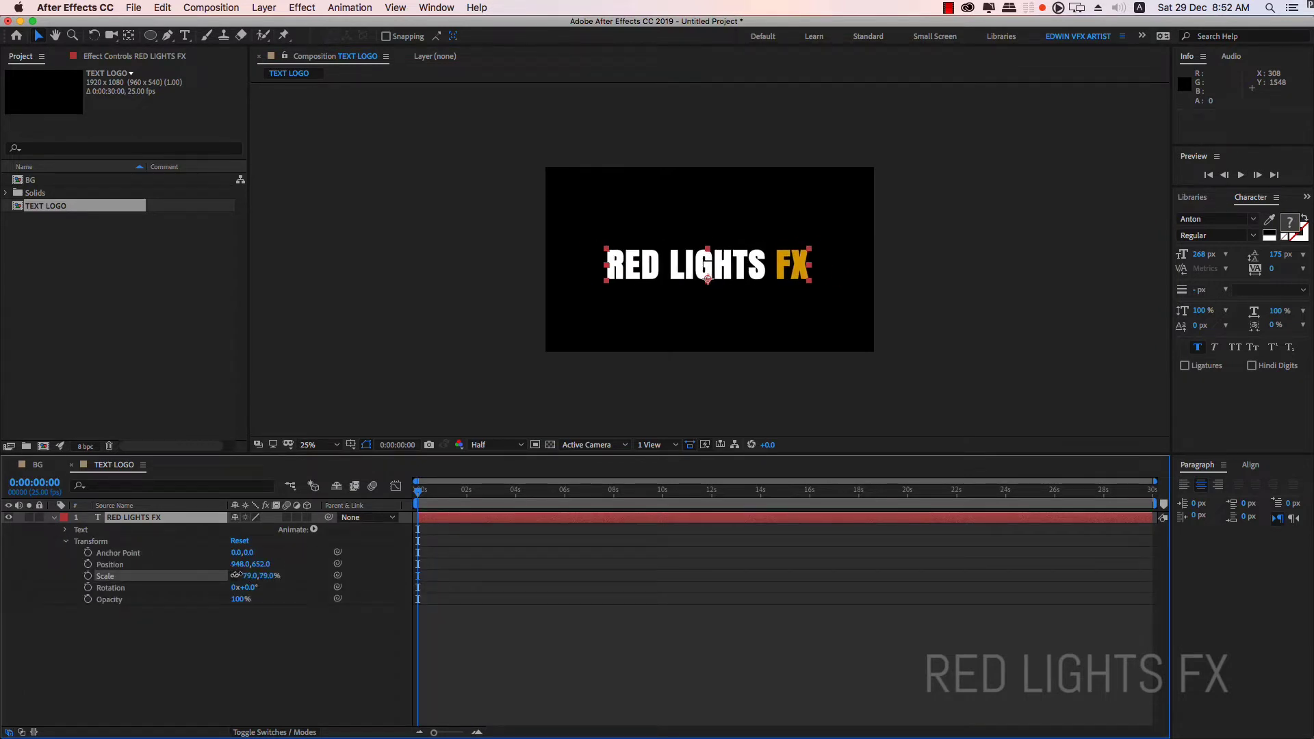
Step: Move the title slightly up in the frame and delete the word FX so it reads RED LIGHTS
left_click_drag(762, 273, 814, 257)
double_click(814, 259)
key("BackSpace")
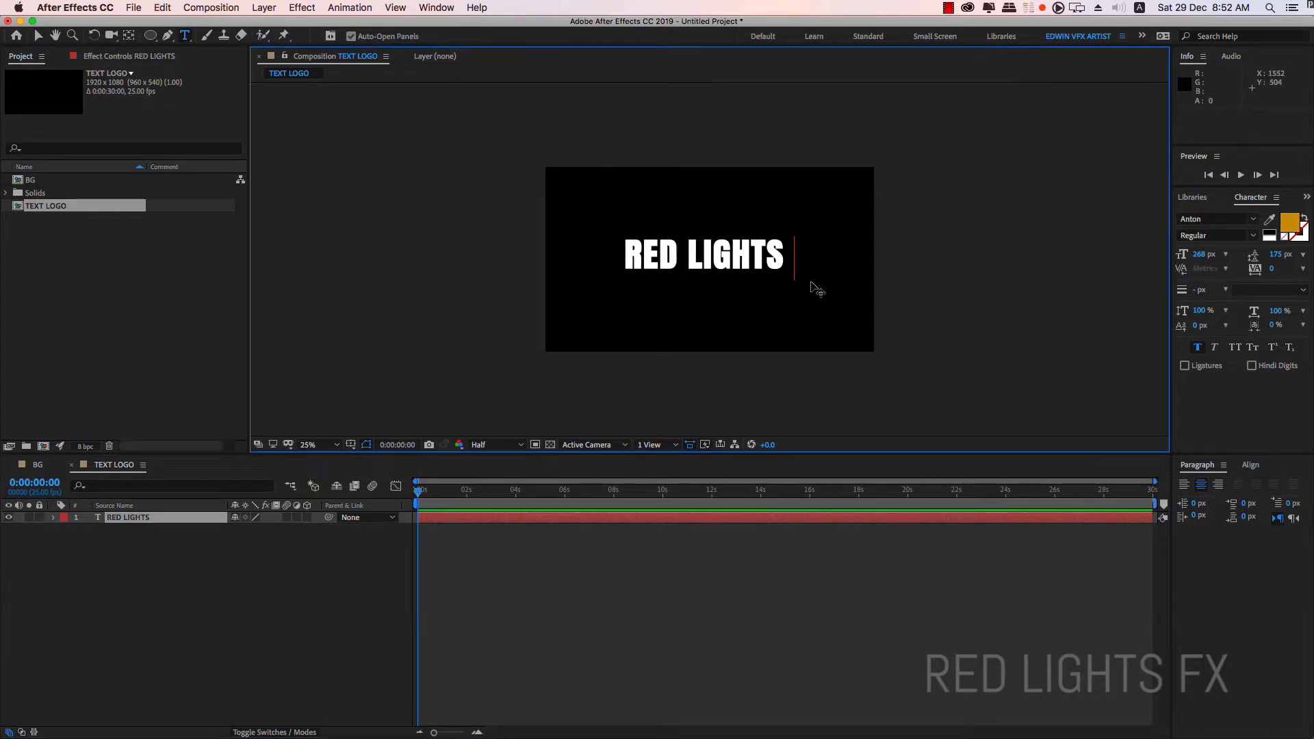
left_click(38, 36)
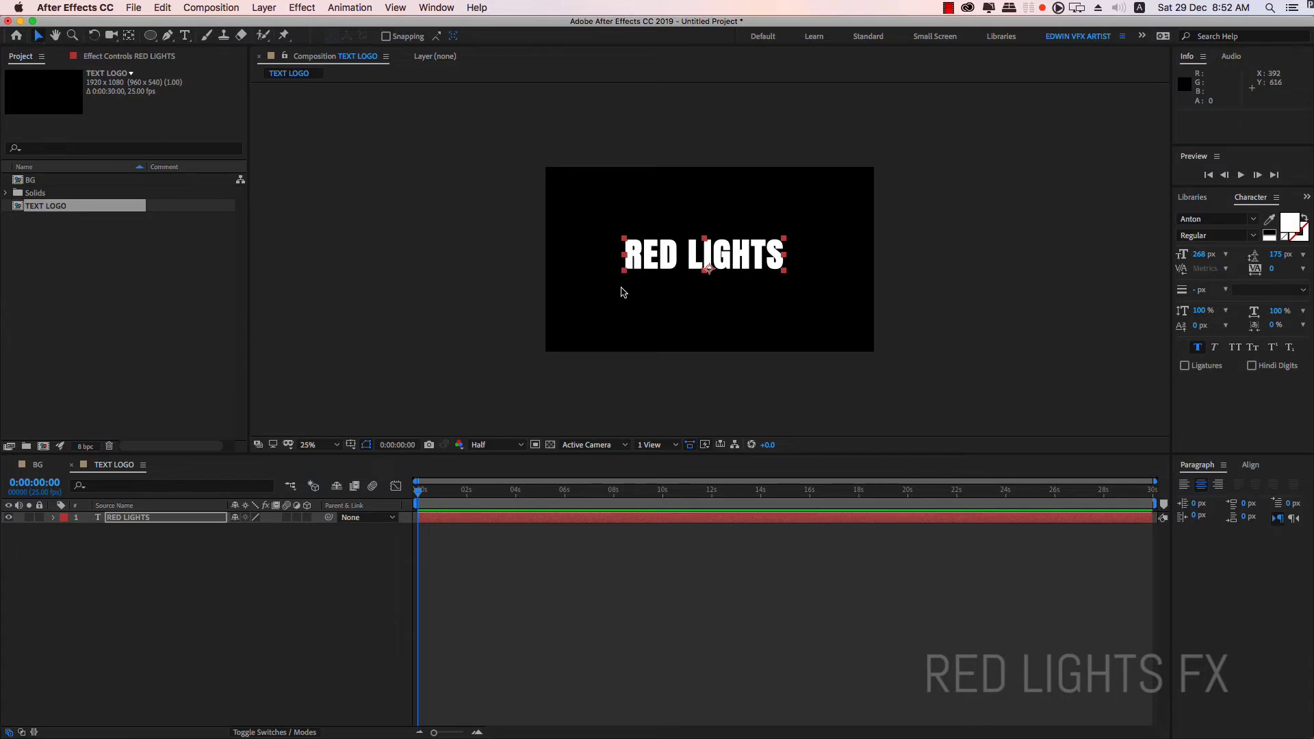
Step: Duplicate the RED LIGHTS text layer and replace the copy's text with "FX"
left_click(186, 517)
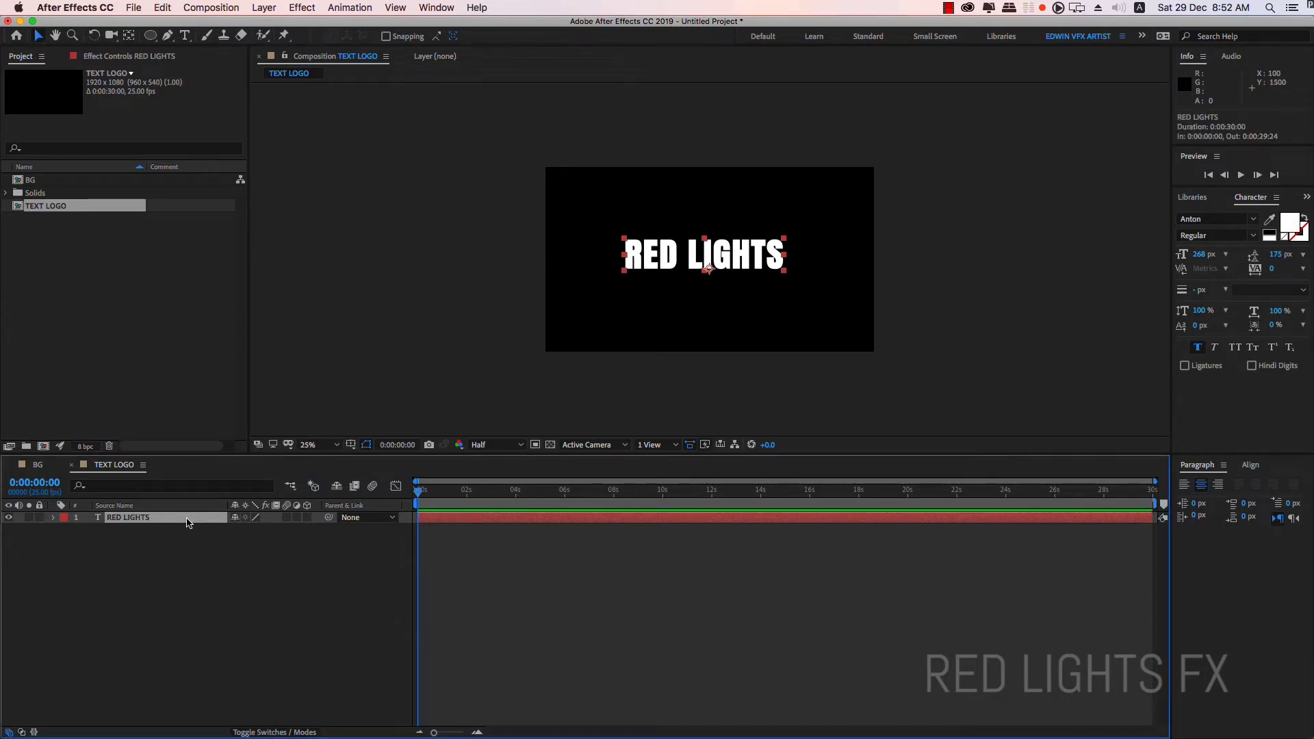
key("cmd+d")
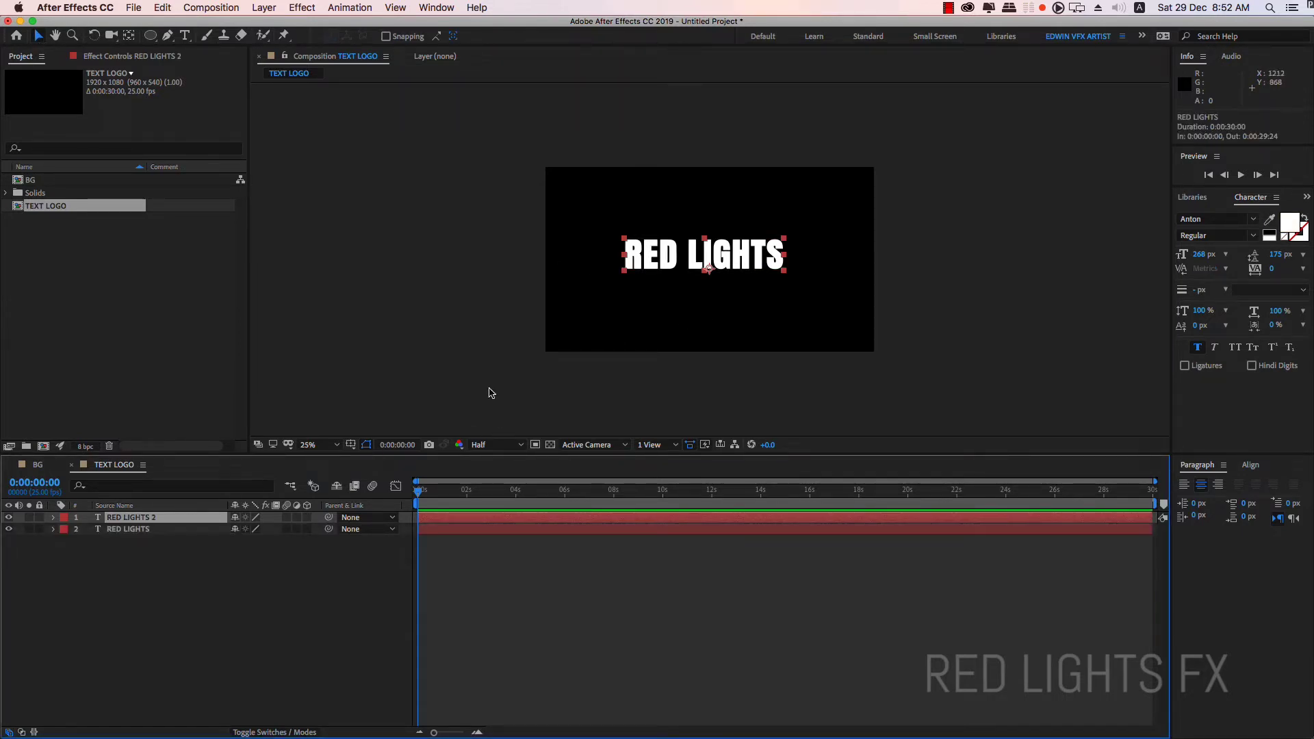
left_click(179, 518)
double_click(179, 517)
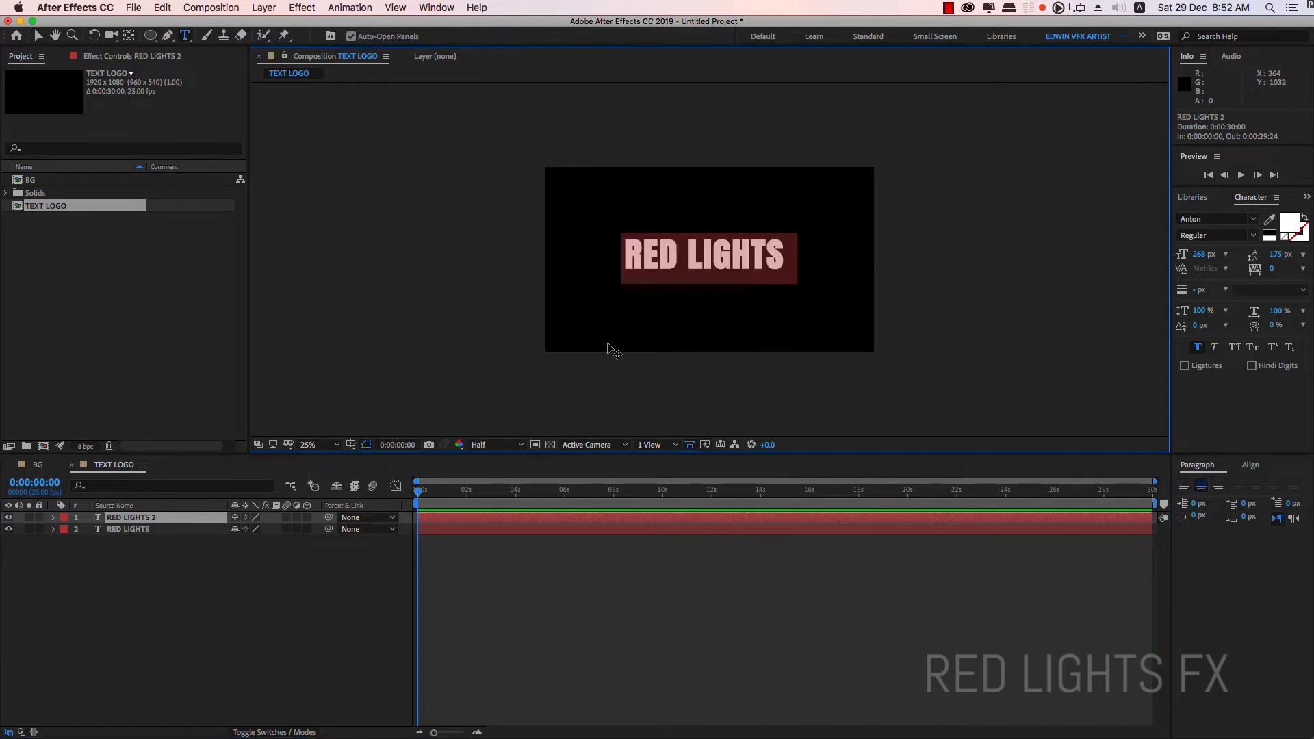
type("FX")
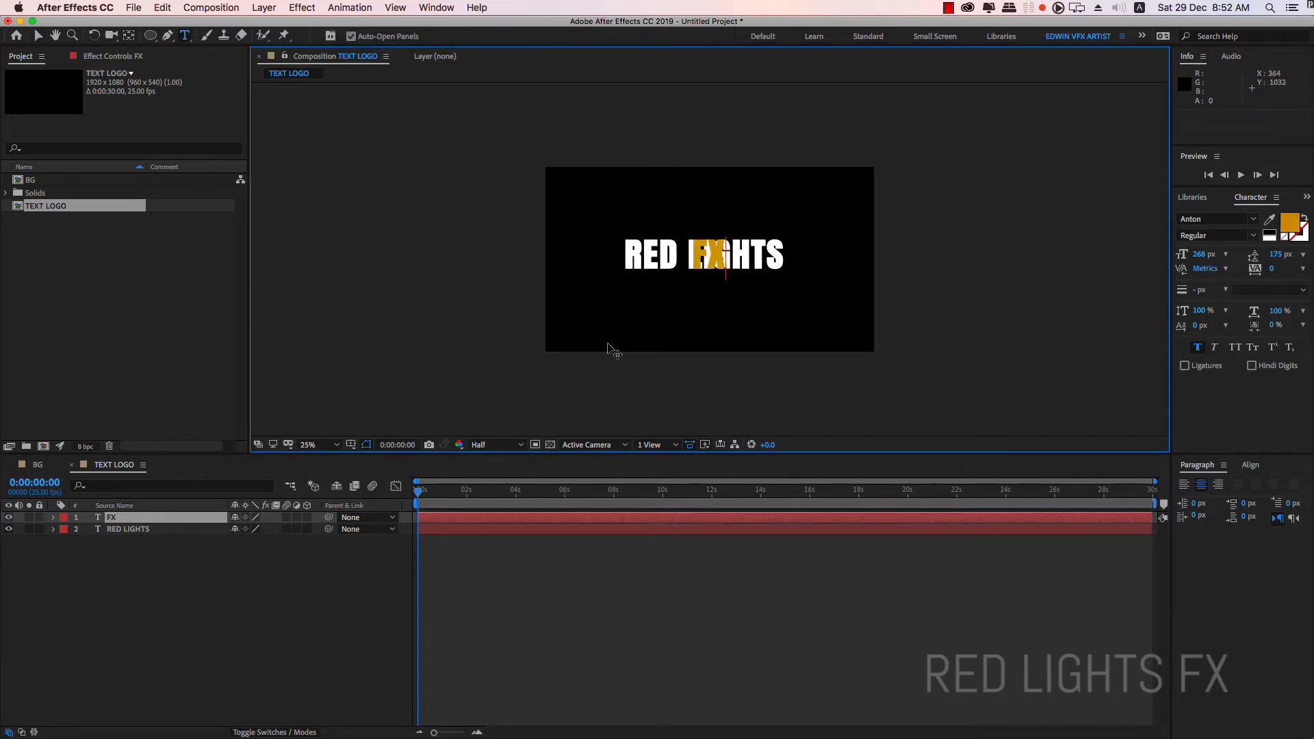
Step: Place the FX text directly below RED LIGHTS and enlarge its font size to 547 px
left_click(37, 36)
left_click_drag(707, 254, 695, 312)
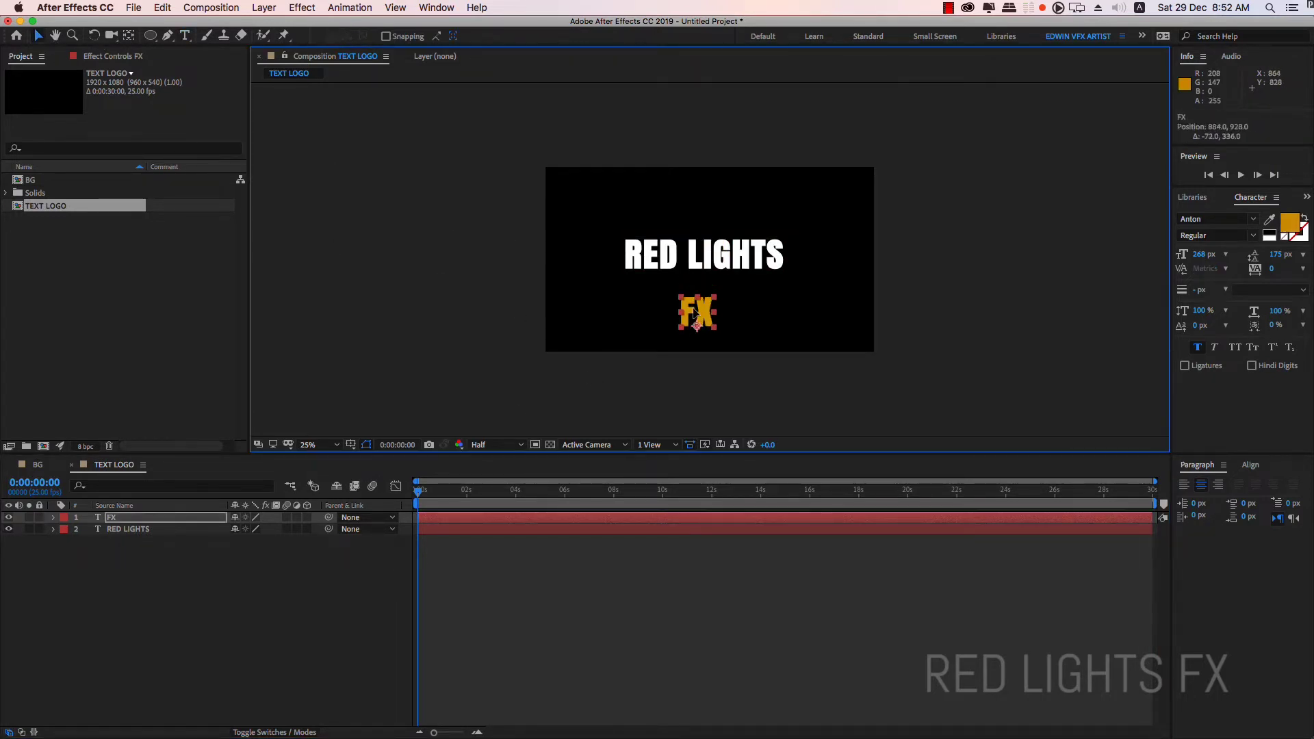
left_click_drag(1197, 256, 745, 340)
left_click_drag(709, 276, 714, 282)
Step: Move both text layers up together towards the middle of the frame and align them by their horizontal centres
key("super+a")
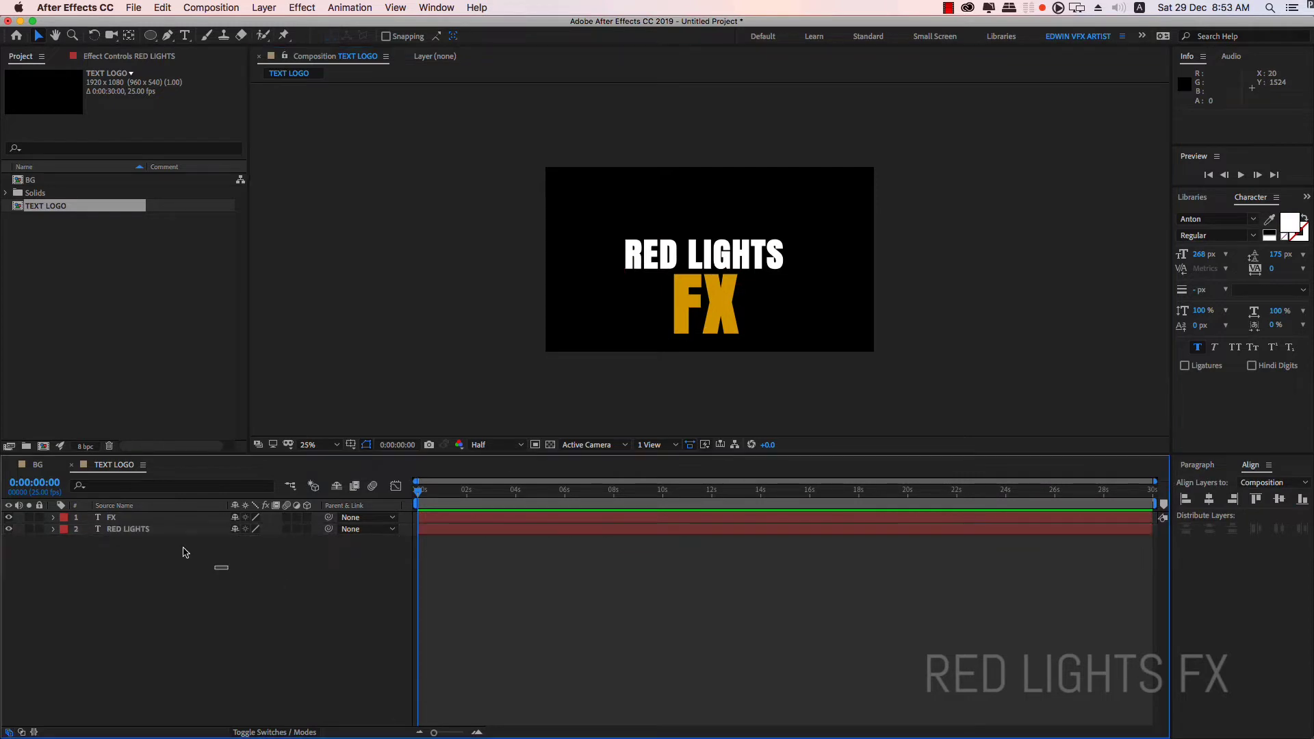
left_click_drag(724, 311, 728, 293)
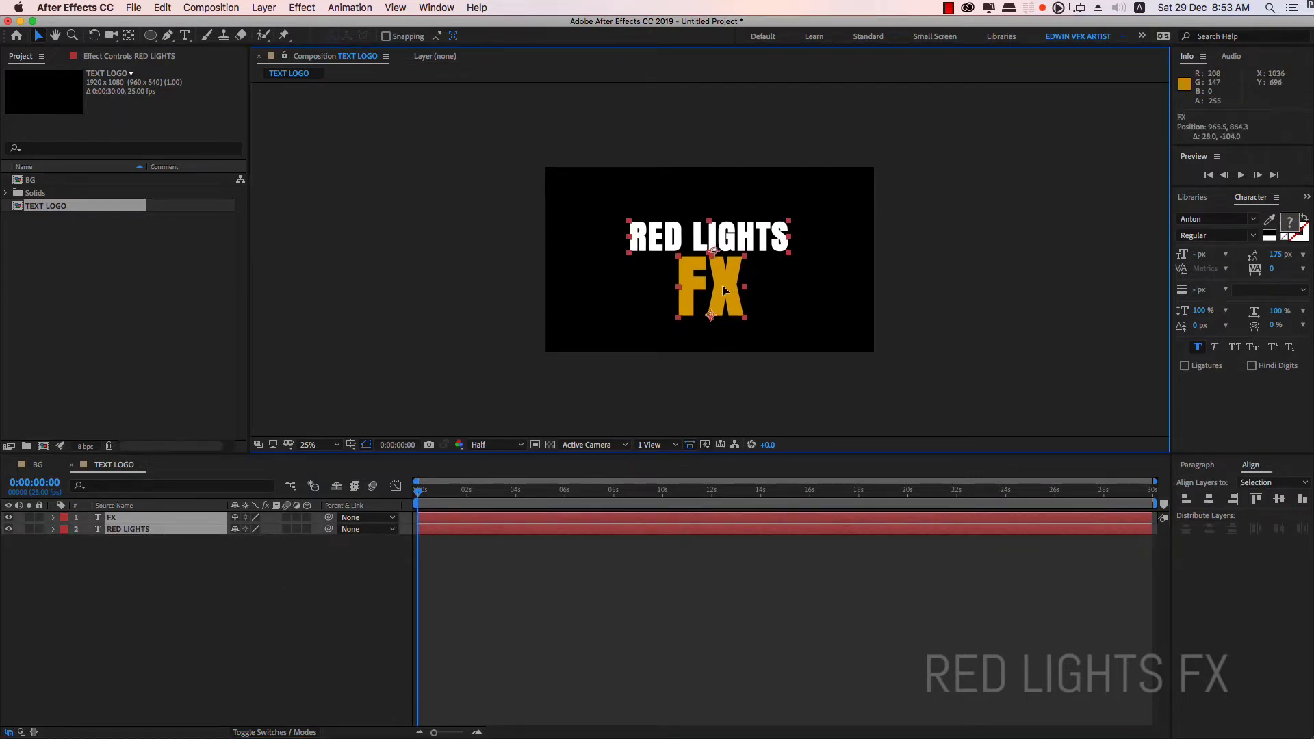
left_click(1209, 499)
left_click(389, 580)
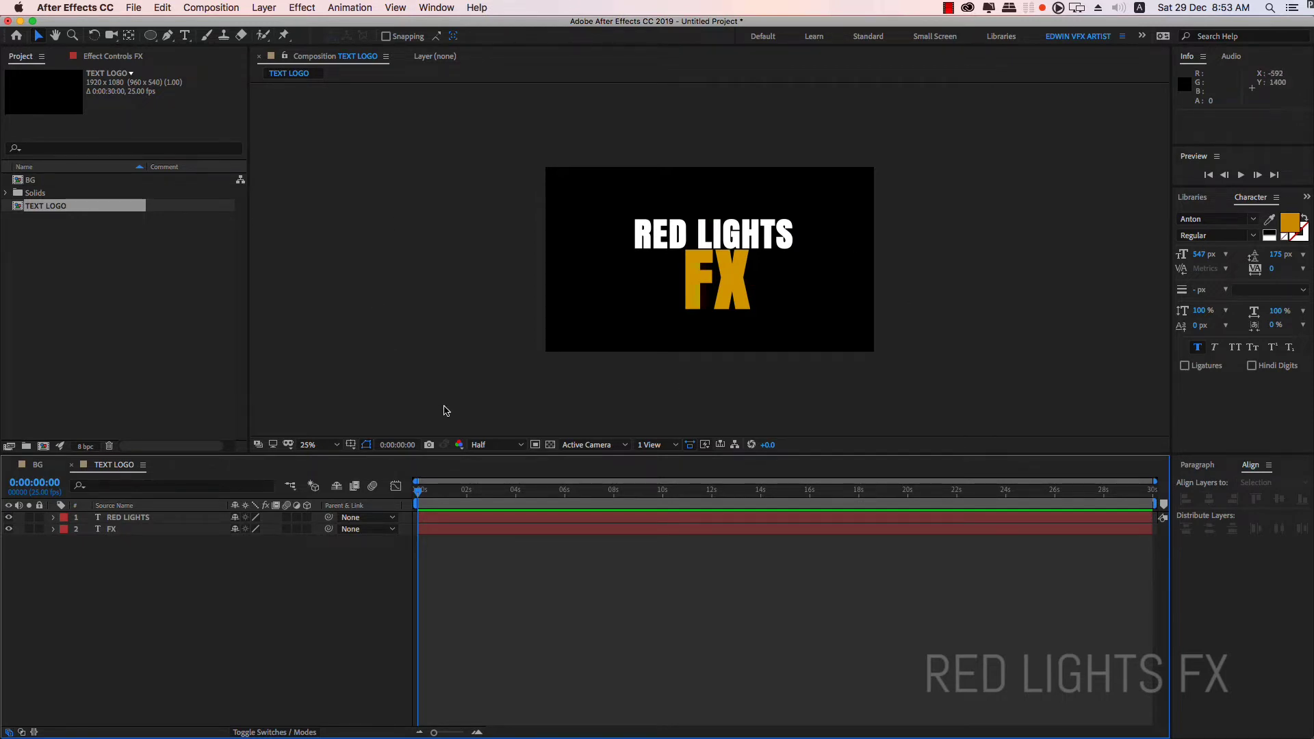
Step: Create a 1920 x 1080, 25 fps, 30-second composition named FX COMP and add the TEXT LOGO composition to it
left_click(143, 332)
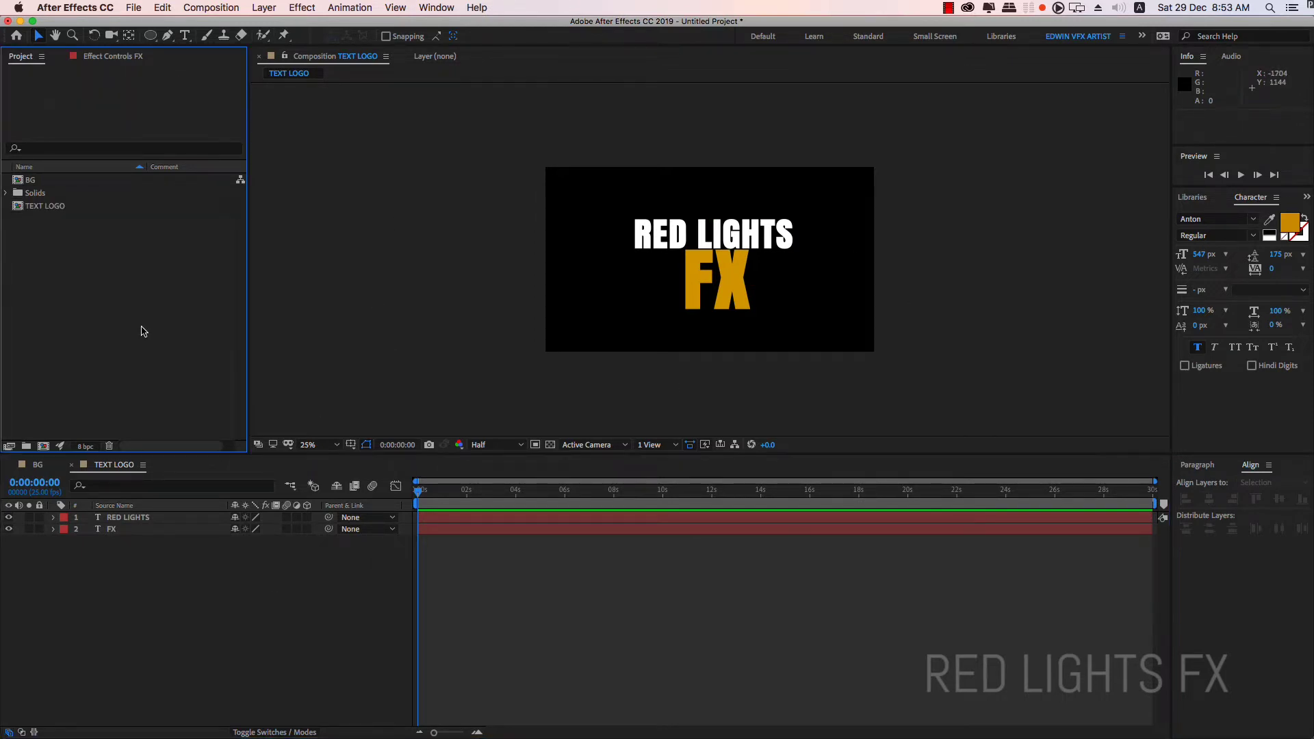
key("super+n")
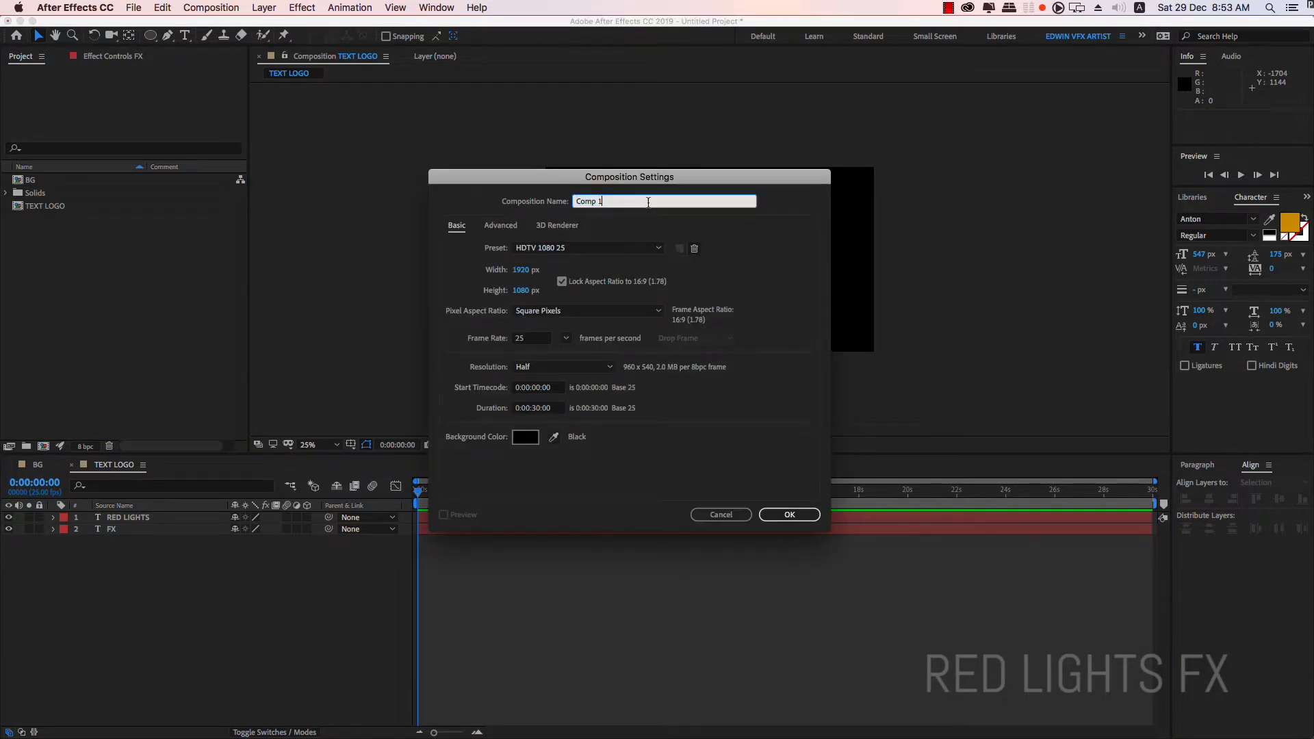
type("FX COMP")
left_click(765, 515)
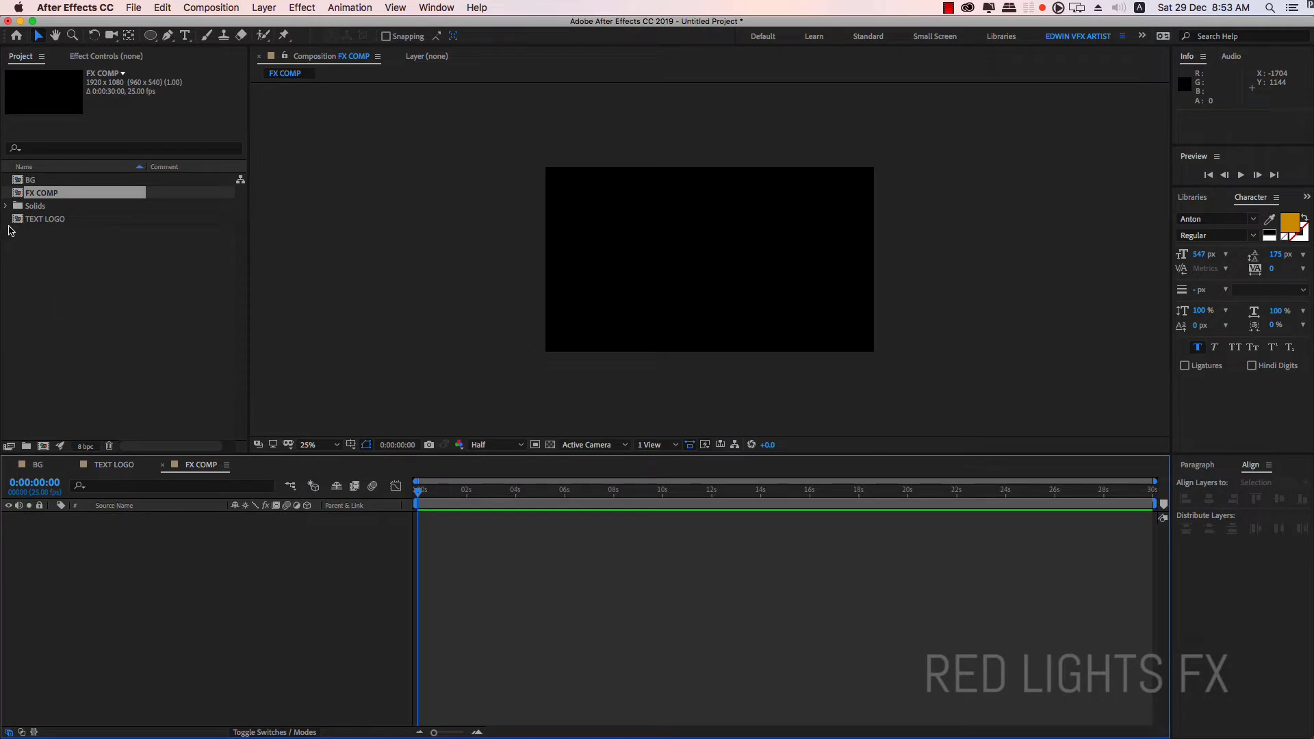
left_click(34, 180)
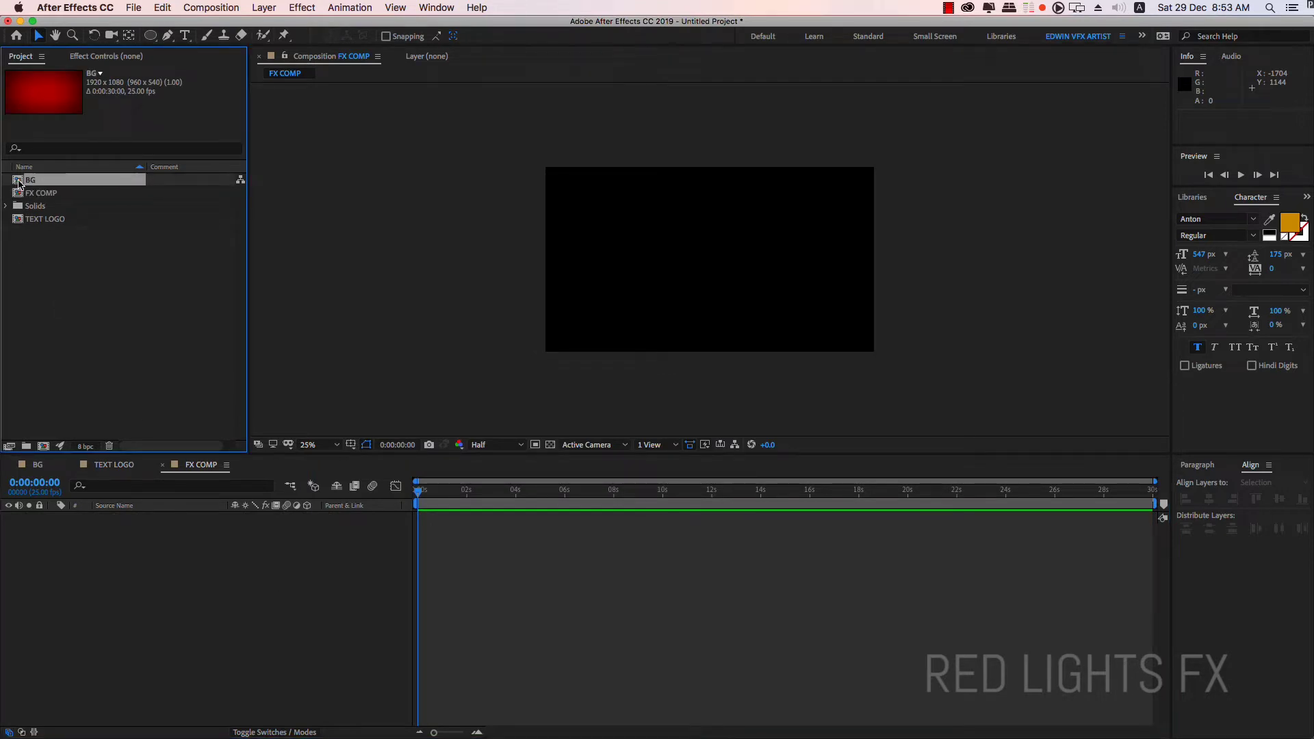
left_click_drag(18, 183, 107, 551)
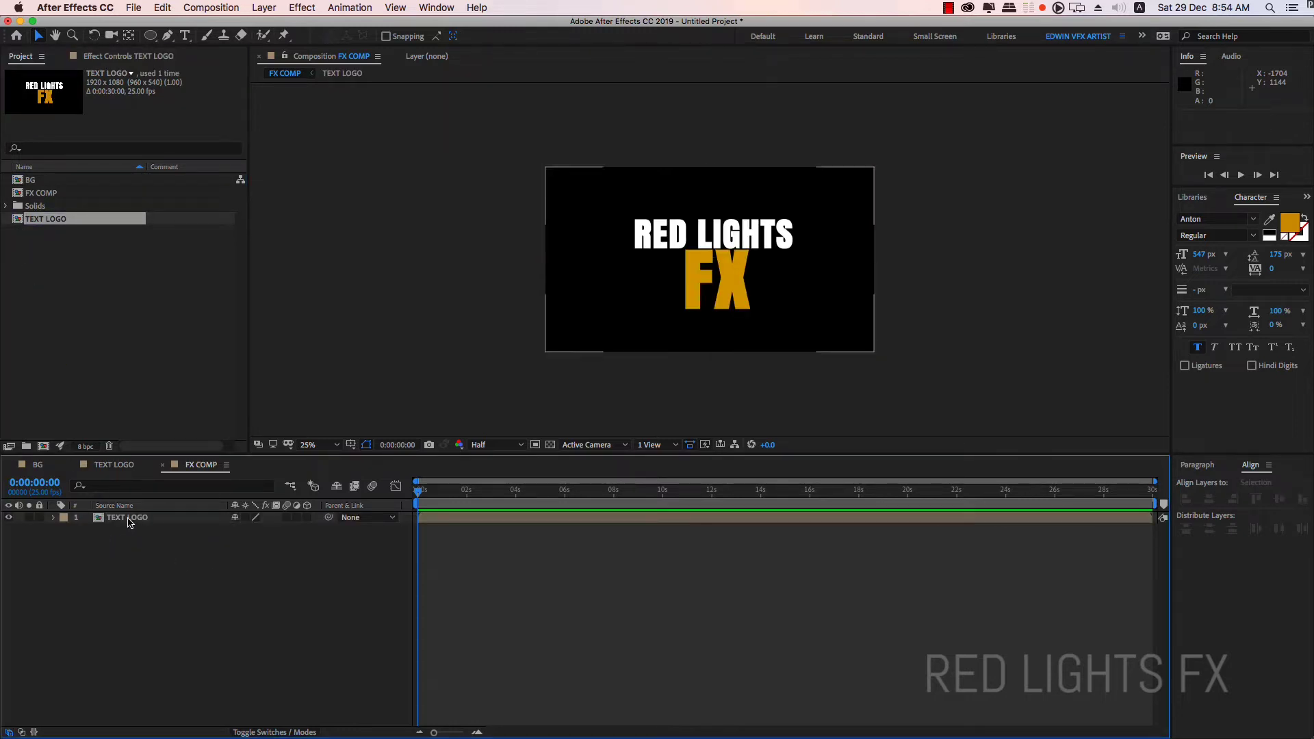
Step: Apply the Shatter simulation effect to the TEXT LOGO layer in FX COMP
right_click(193, 519)
mouse_move(280, 568)
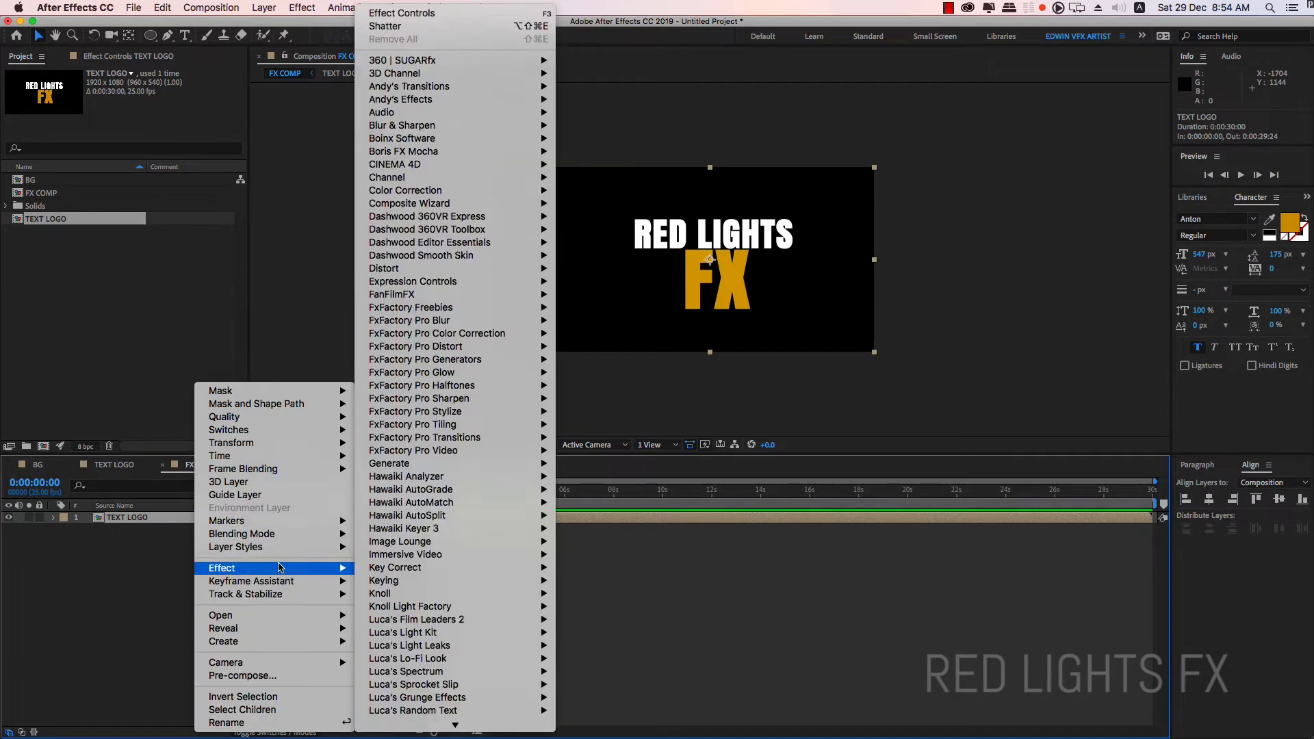
scroll(438, 602, "down", 15)
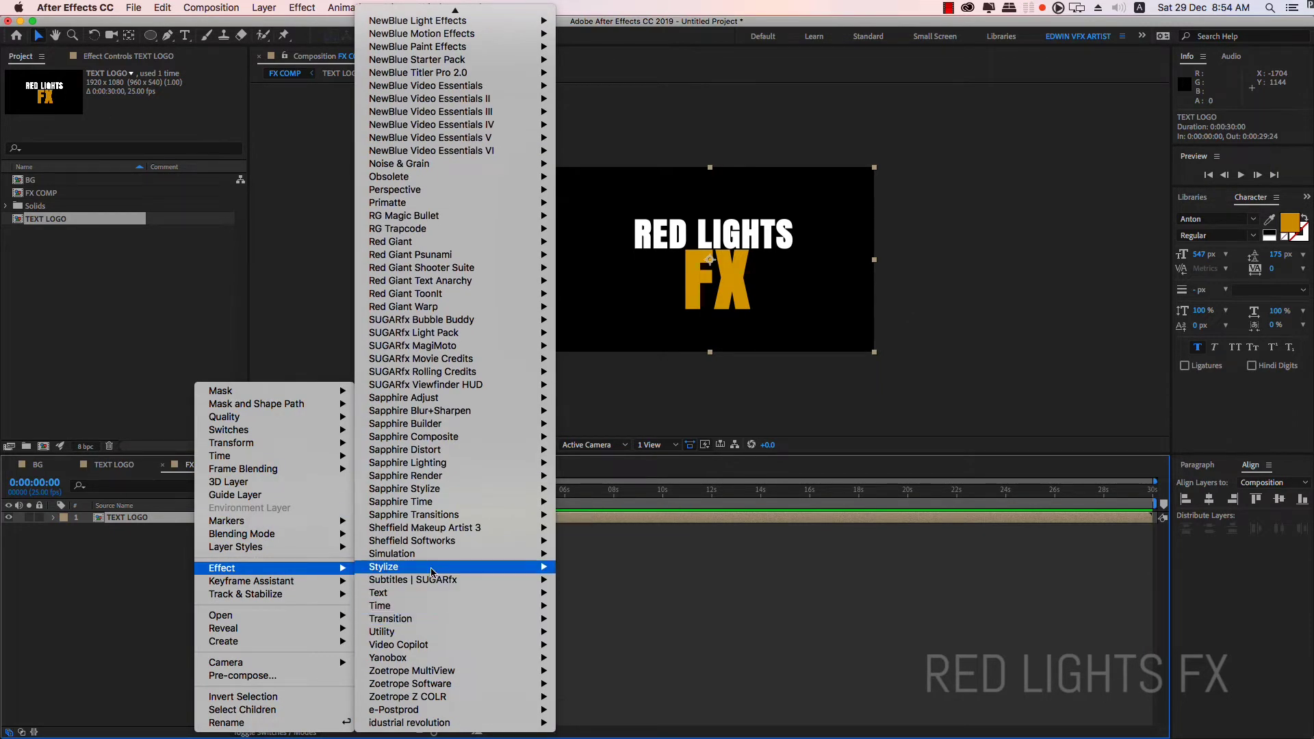
mouse_move(435, 555)
left_click(595, 715)
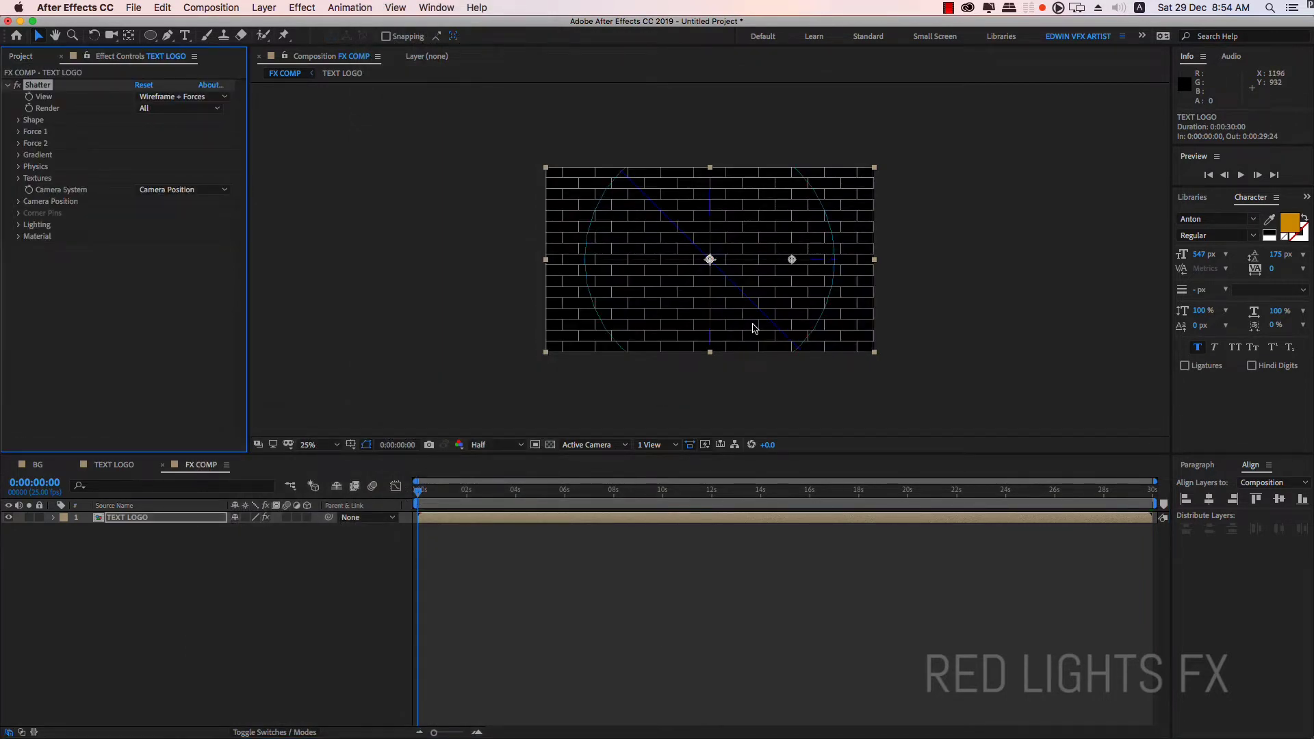
Step: Set the Shatter effect's view to Rendered and move the current time to 0:00:00:03 to preview the broken text
key("period")
mouse_move(416, 494)
left_mouse_down()
mouse_move(484, 494)
mouse_move(411, 500)
mouse_move(498, 508)
mouse_move(419, 520)
left_mouse_up()
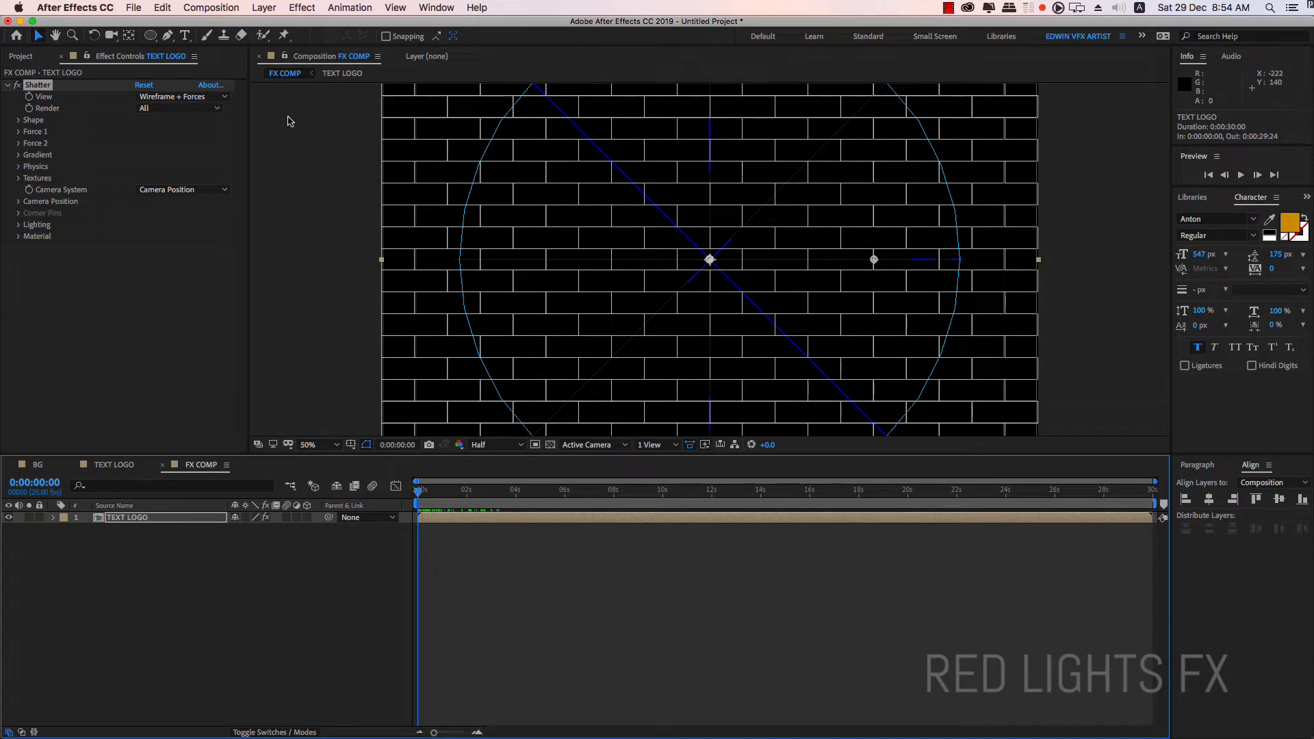
left_click(191, 103)
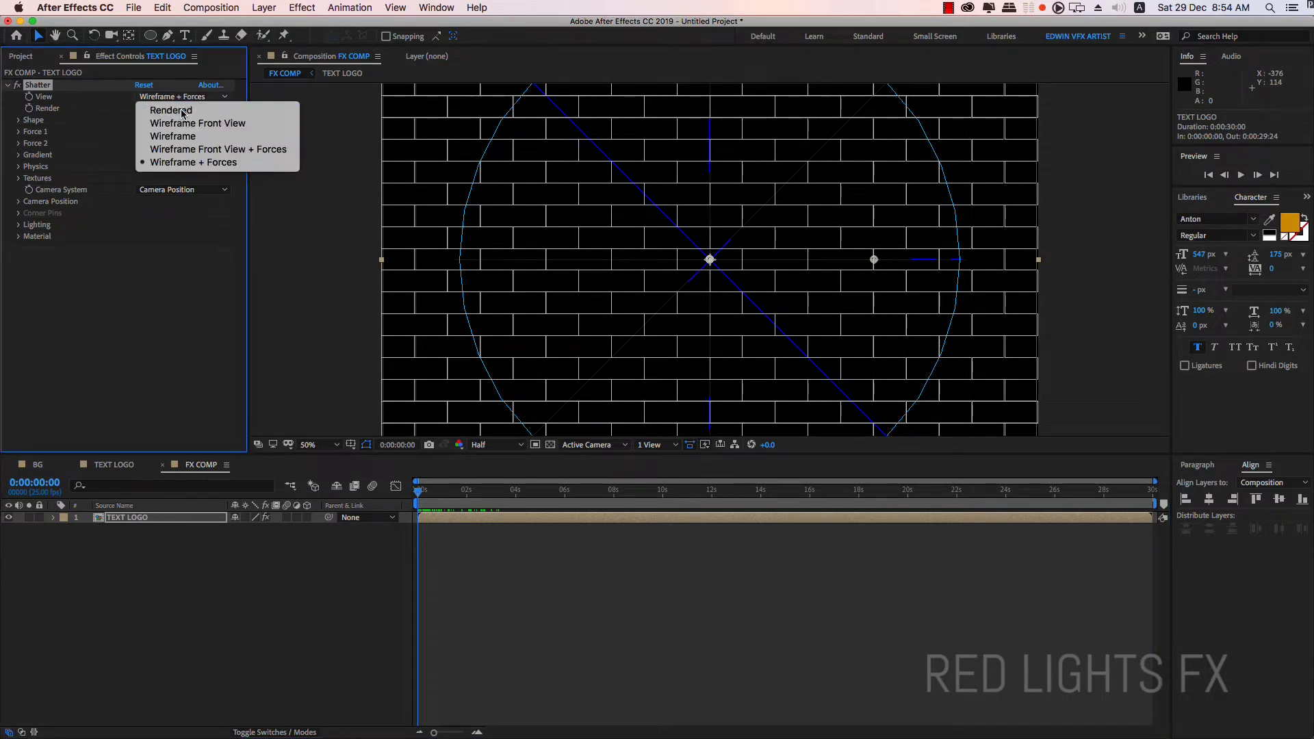
left_click(180, 108)
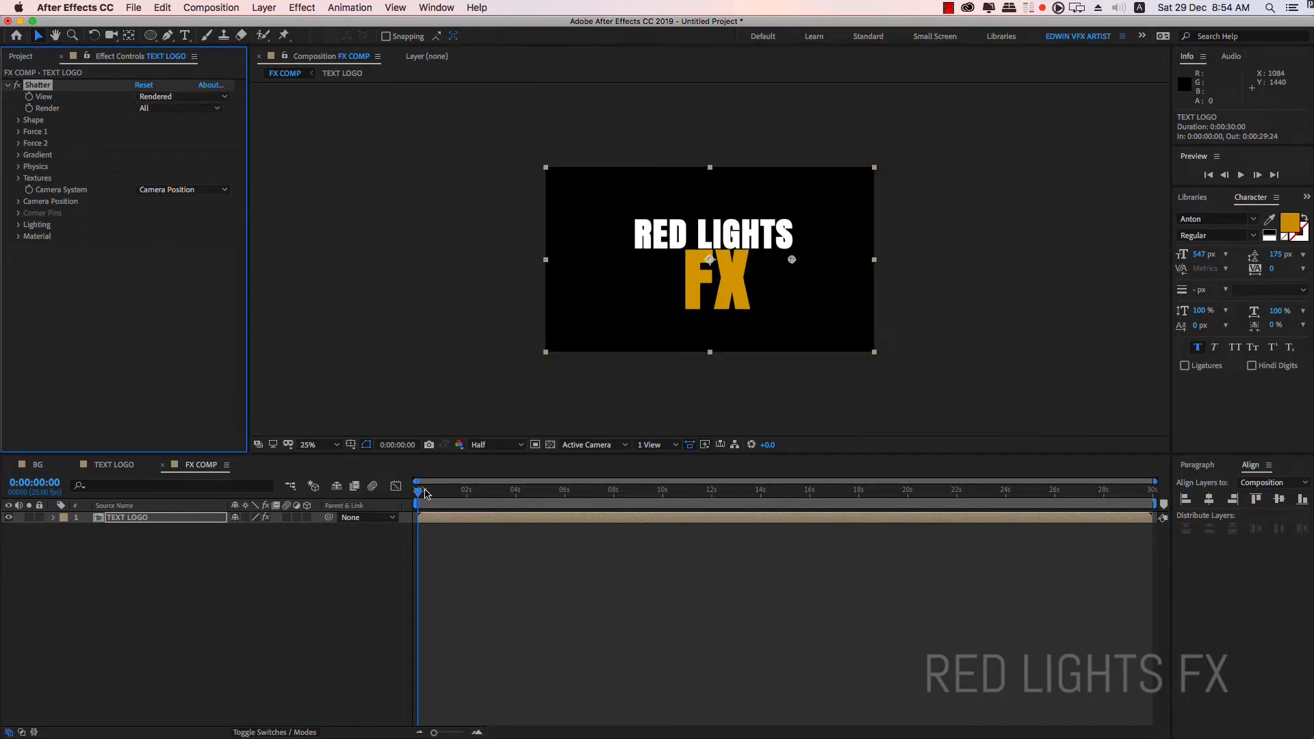
left_click_drag(424, 492, 420, 494)
key("period")
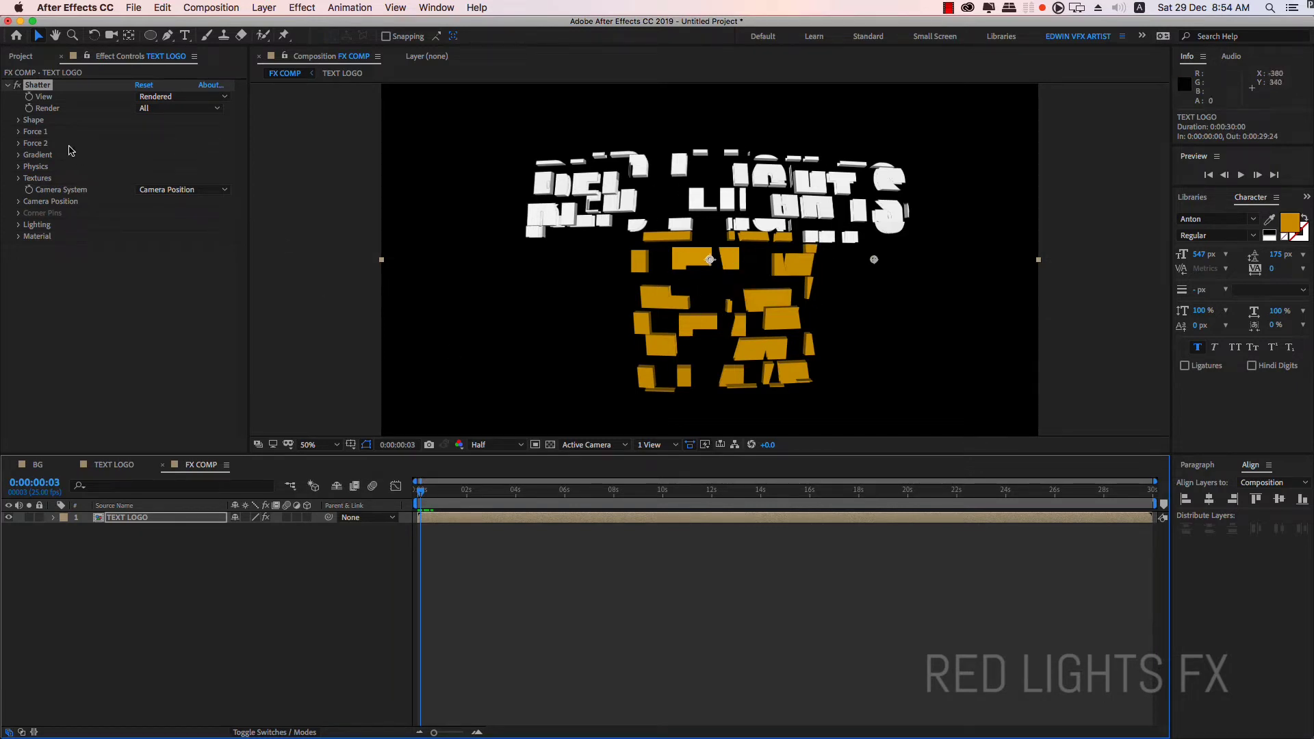
Step: Try the Carpenter's Wheel and Chevrons patterns for the Shatter shape, and set the pattern to Crescents
left_click(22, 121)
left_click(177, 131)
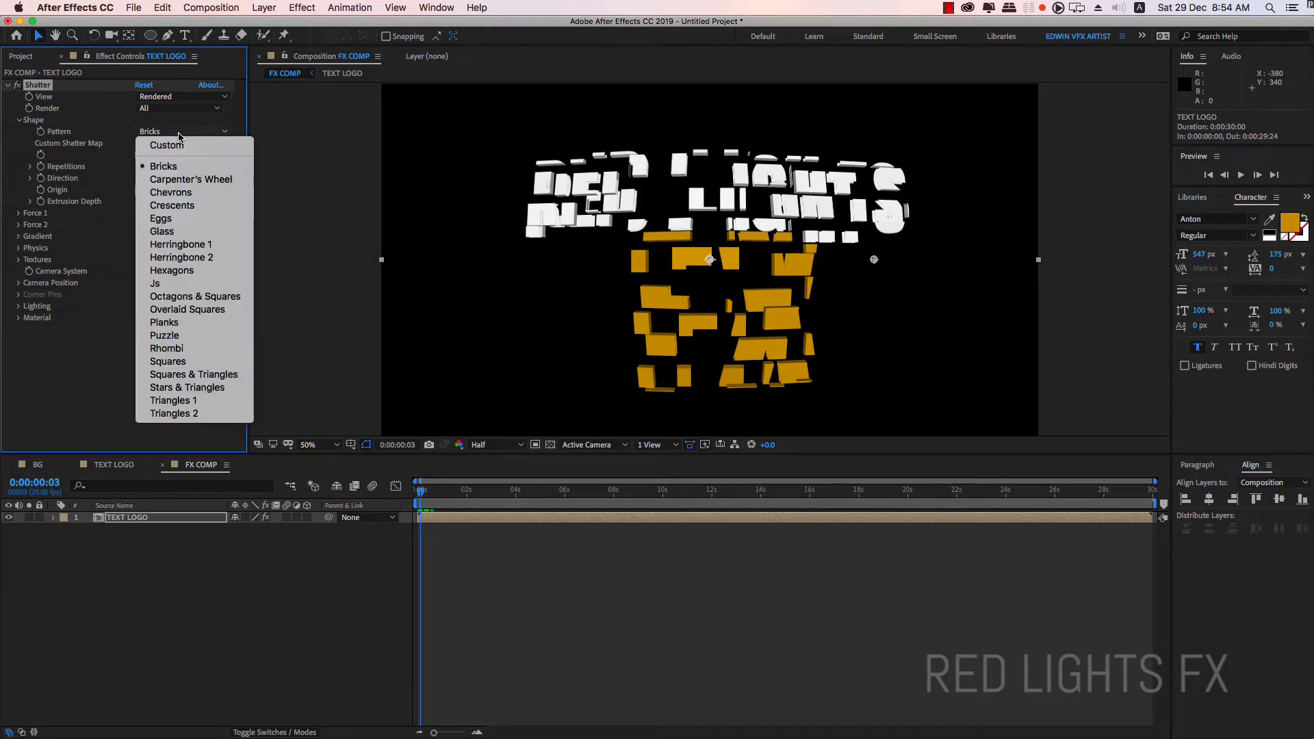
left_click(170, 180)
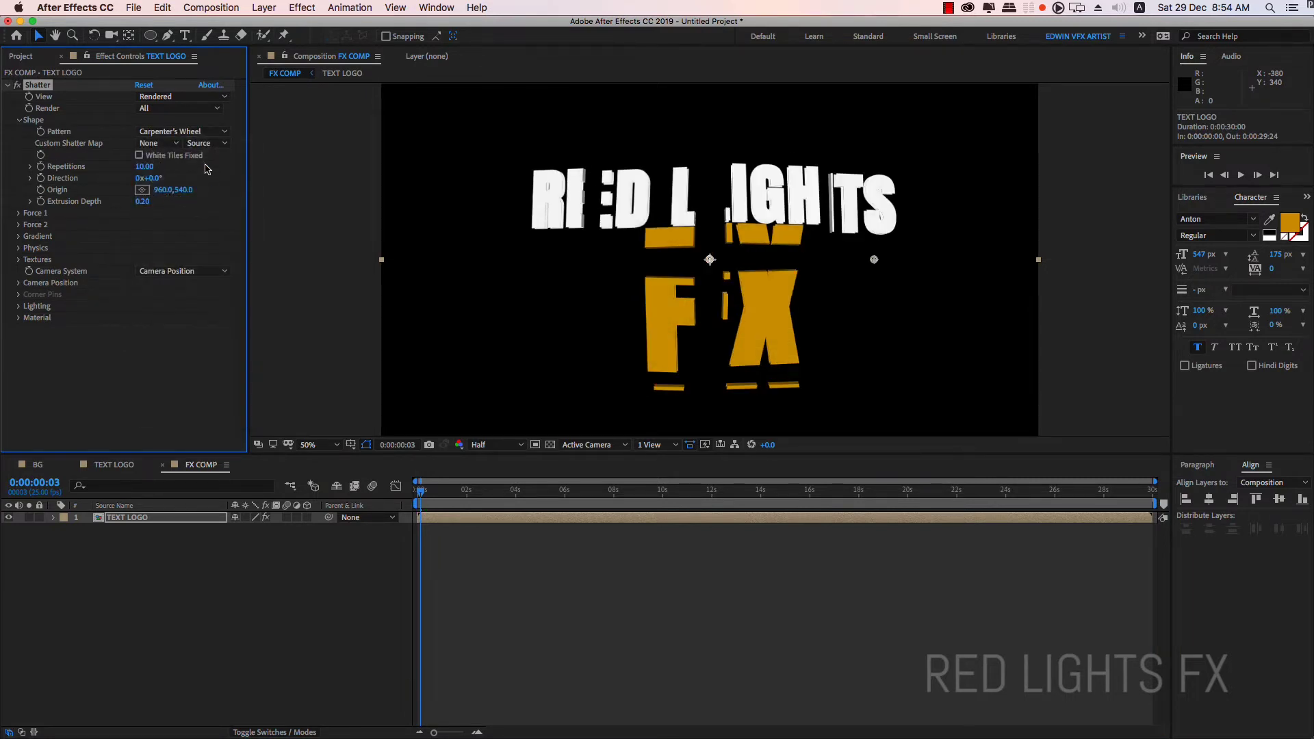
left_click(189, 135)
left_click(172, 192)
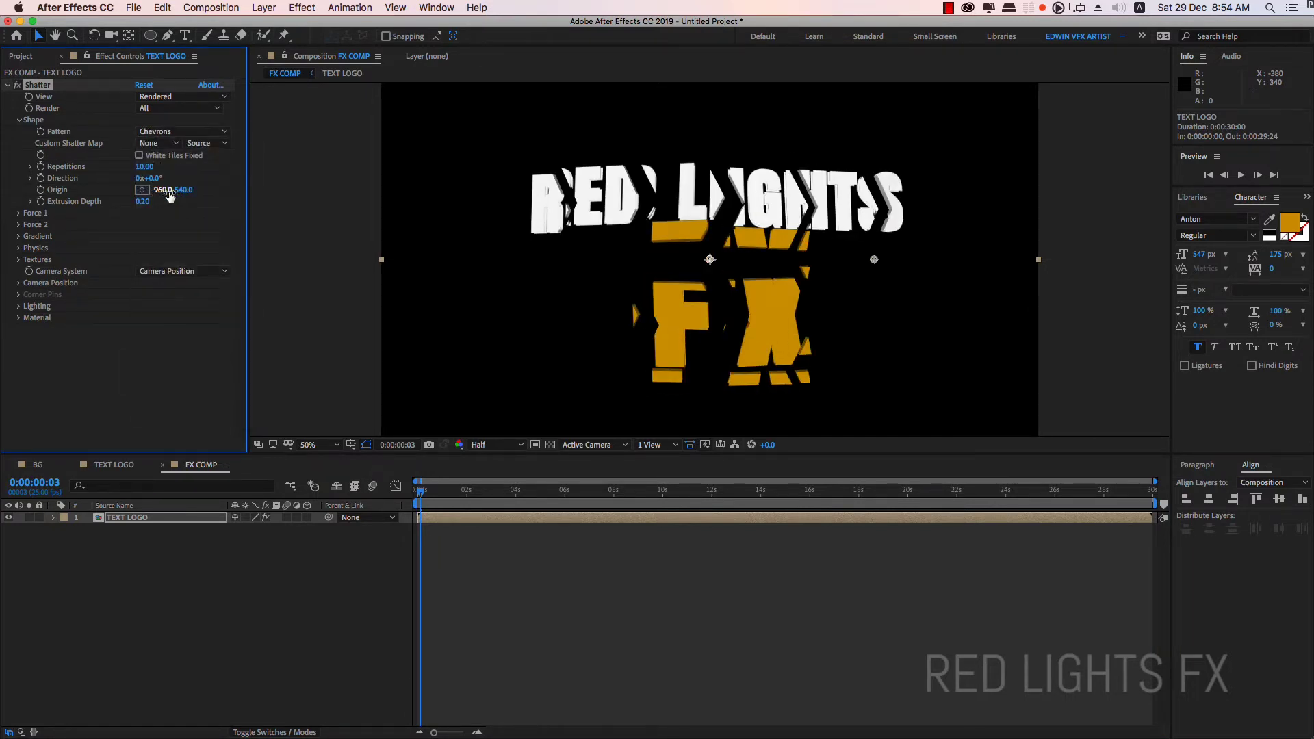
left_click(191, 131)
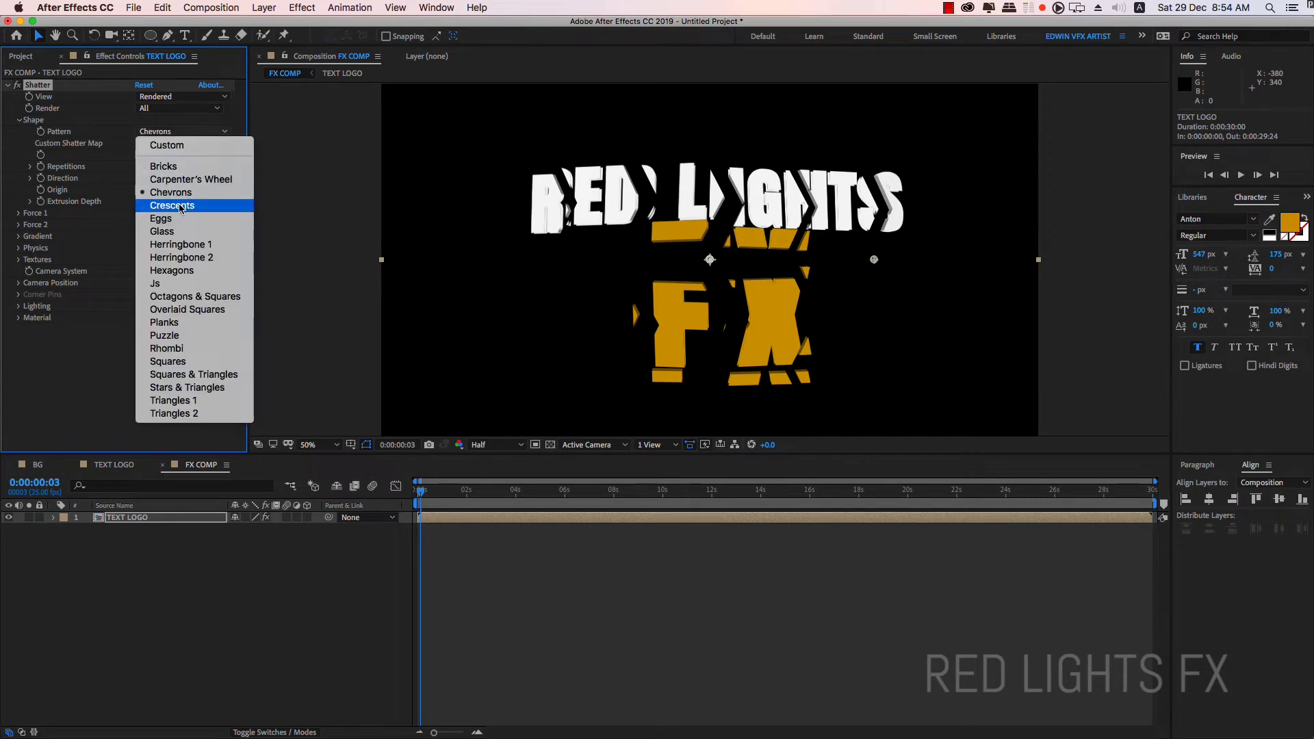
left_click(194, 206)
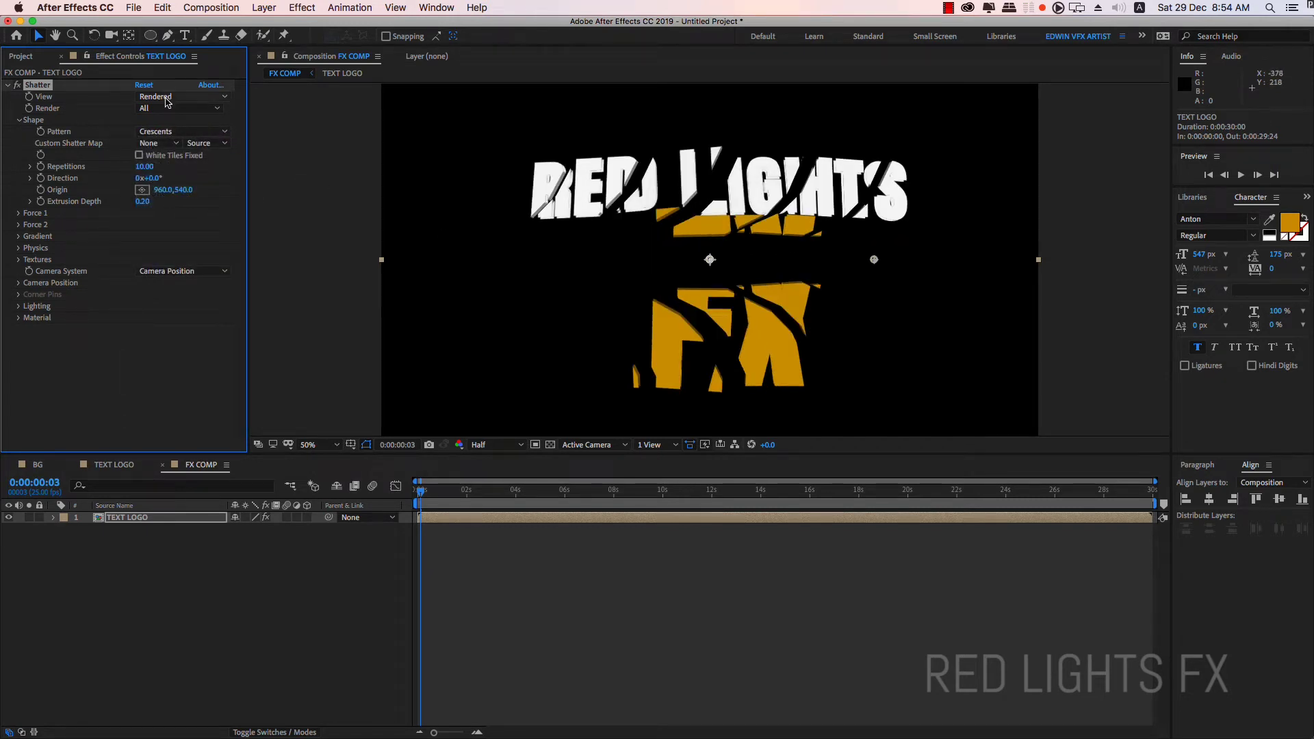
Step: Switch the Shatter view to Wireframe + Forces, try the Eggs pattern, and set the pattern to Glass
left_click(203, 100)
left_click(177, 166)
left_click(181, 132)
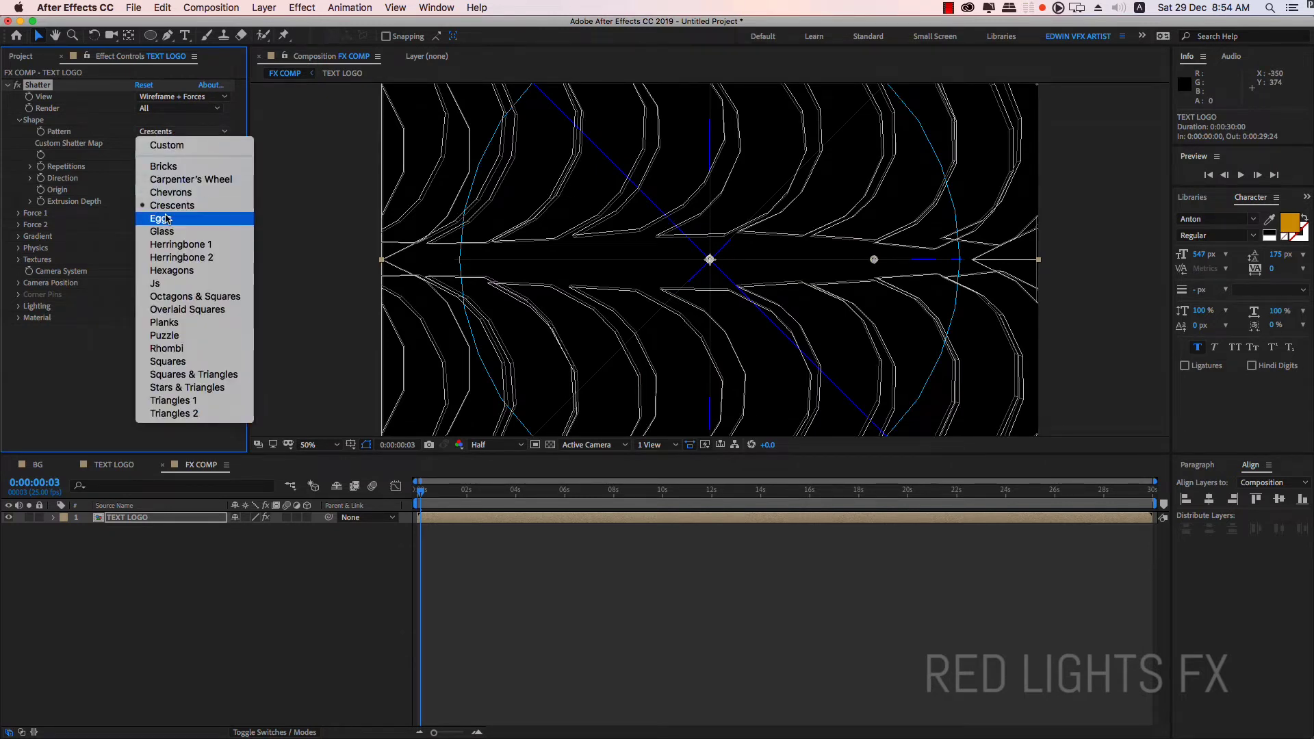
left_click(175, 216)
left_click(169, 131)
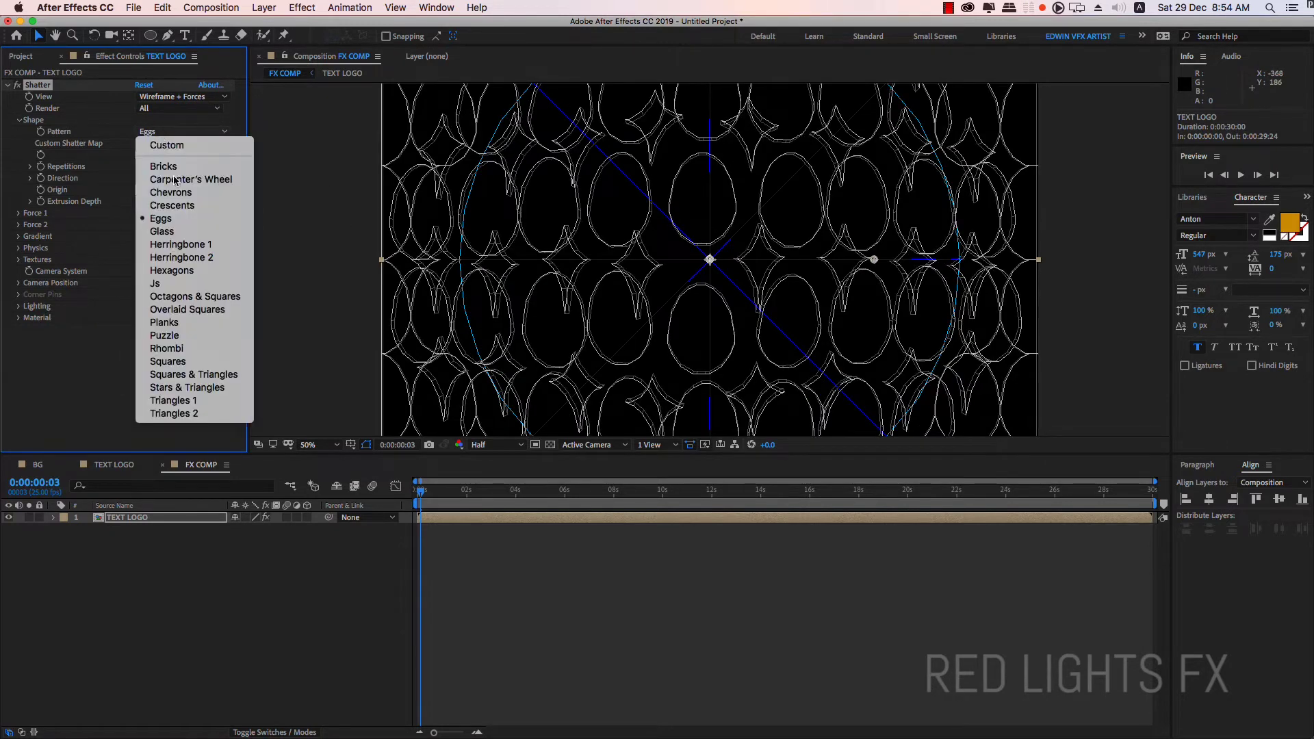
left_click(218, 228)
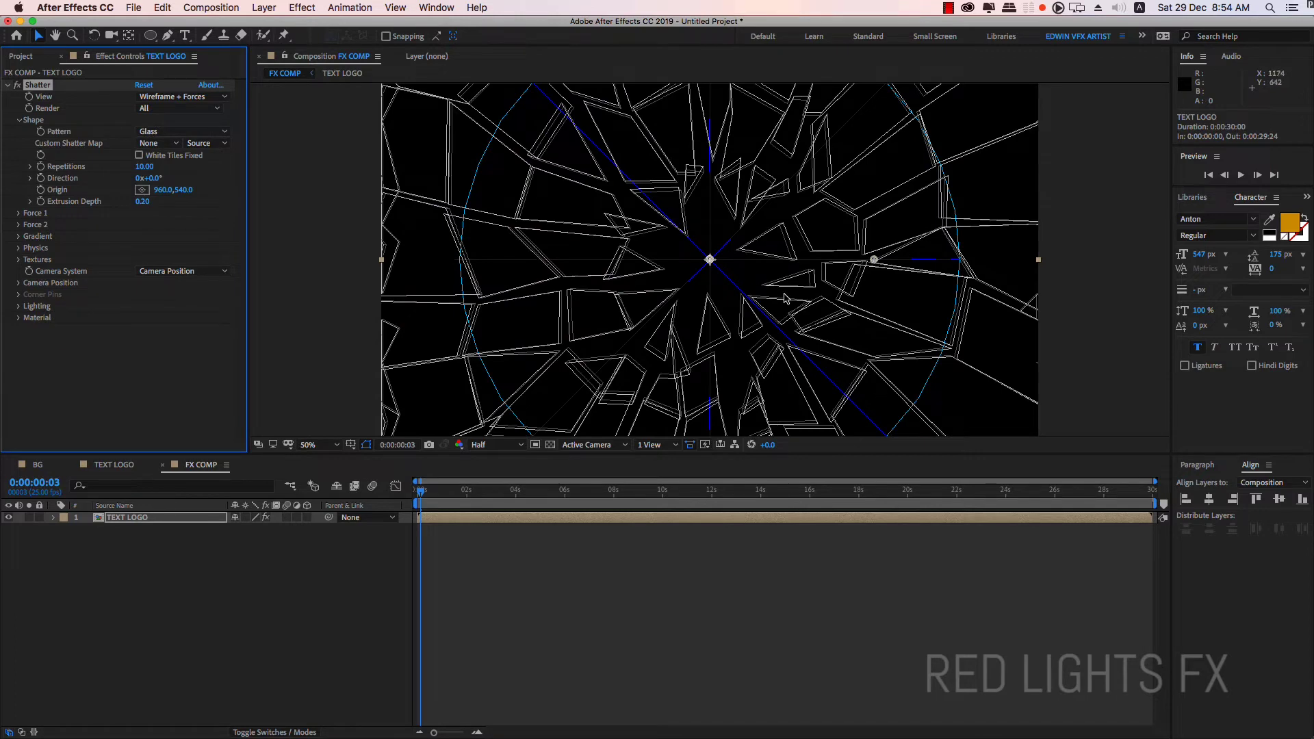
Step: Play the Glass wireframe shatter repeatedly from the start of FX COMP to examine how the pieces scatter
key("comma")
key("period")
key("comma")
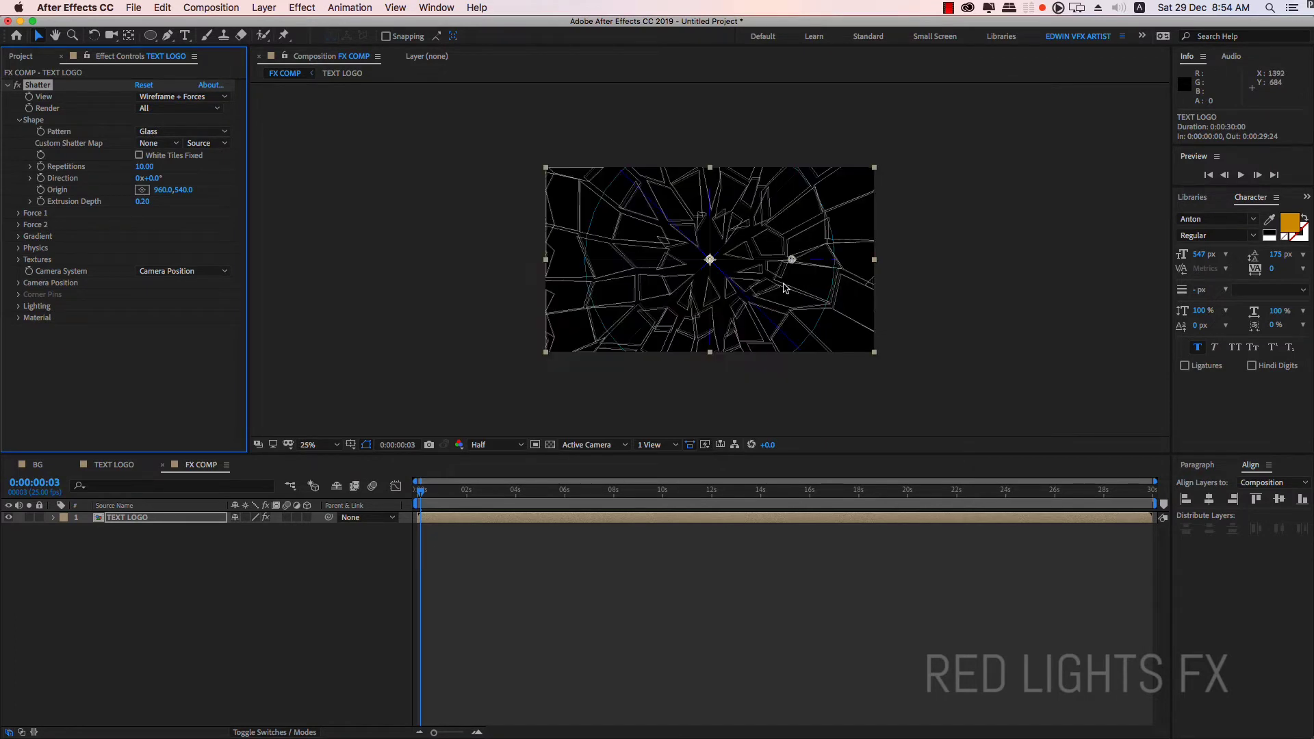
key("period")
left_click_drag(422, 490, 395, 497)
key("space")
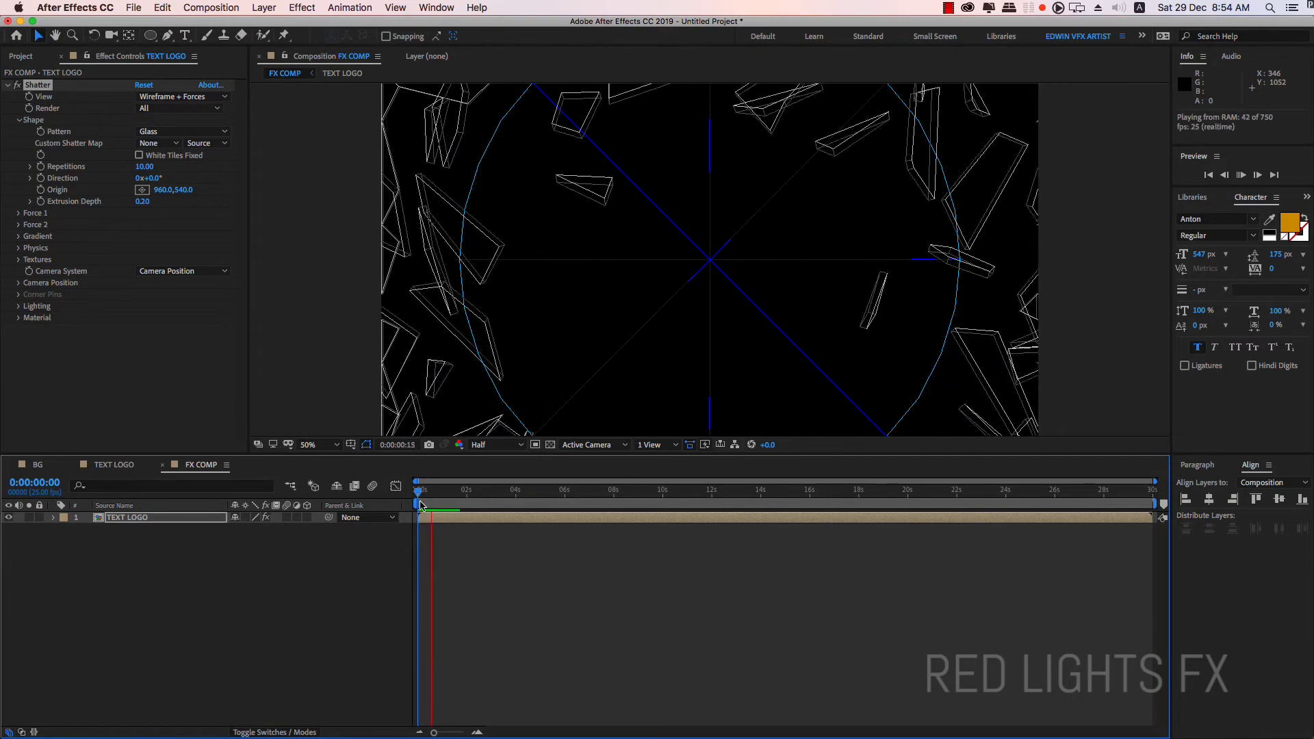
key("space")
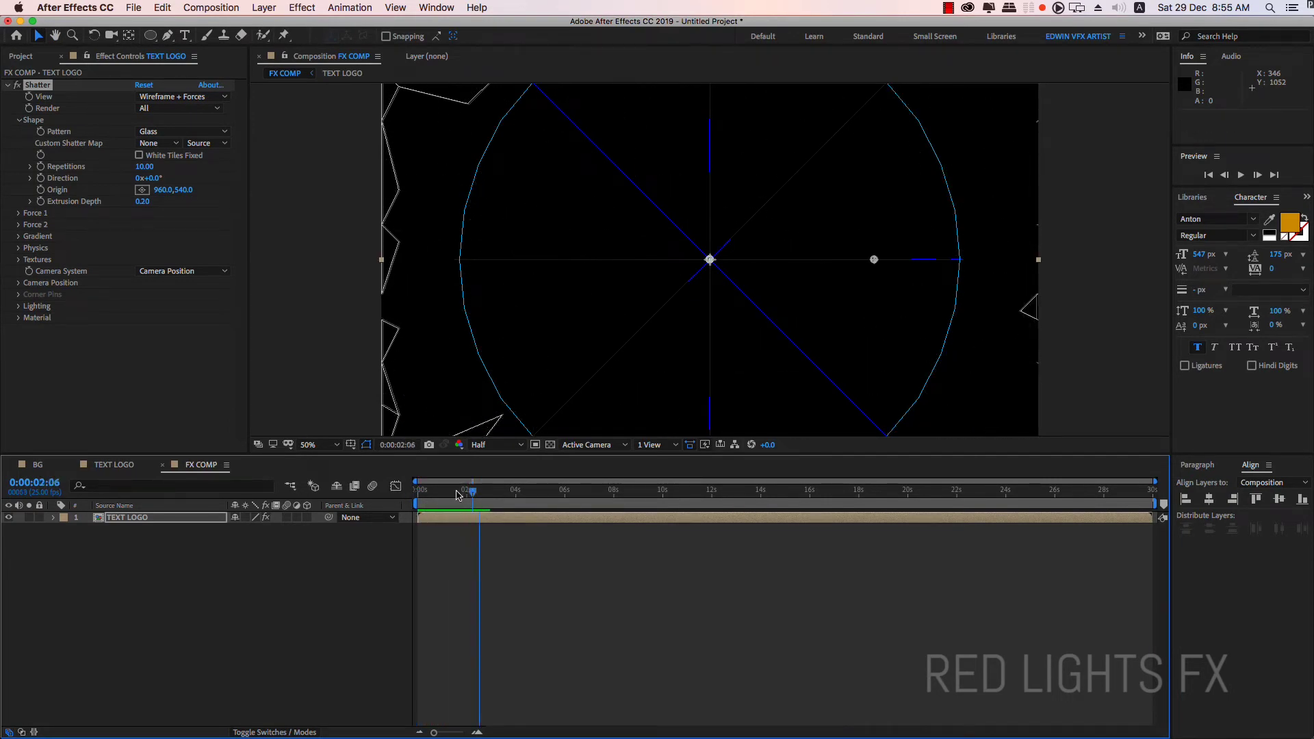
key("comma")
key("space")
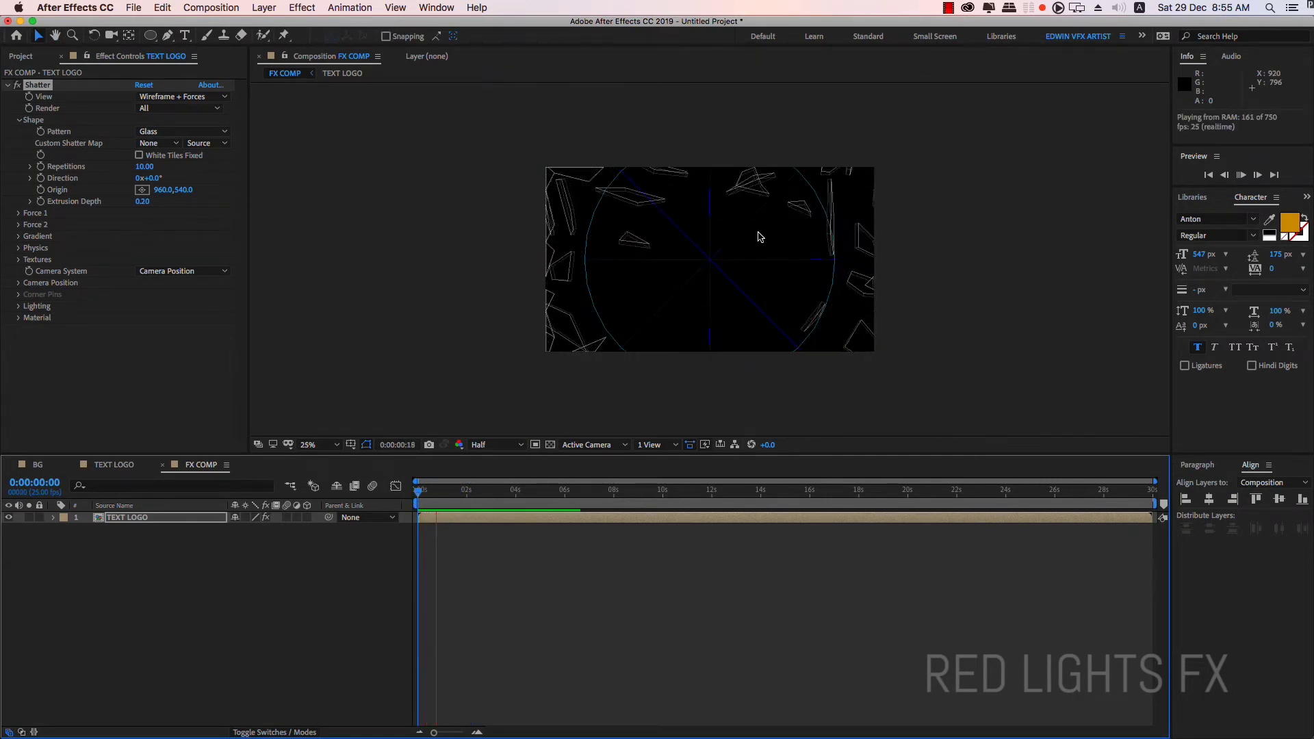
left_click(524, 525)
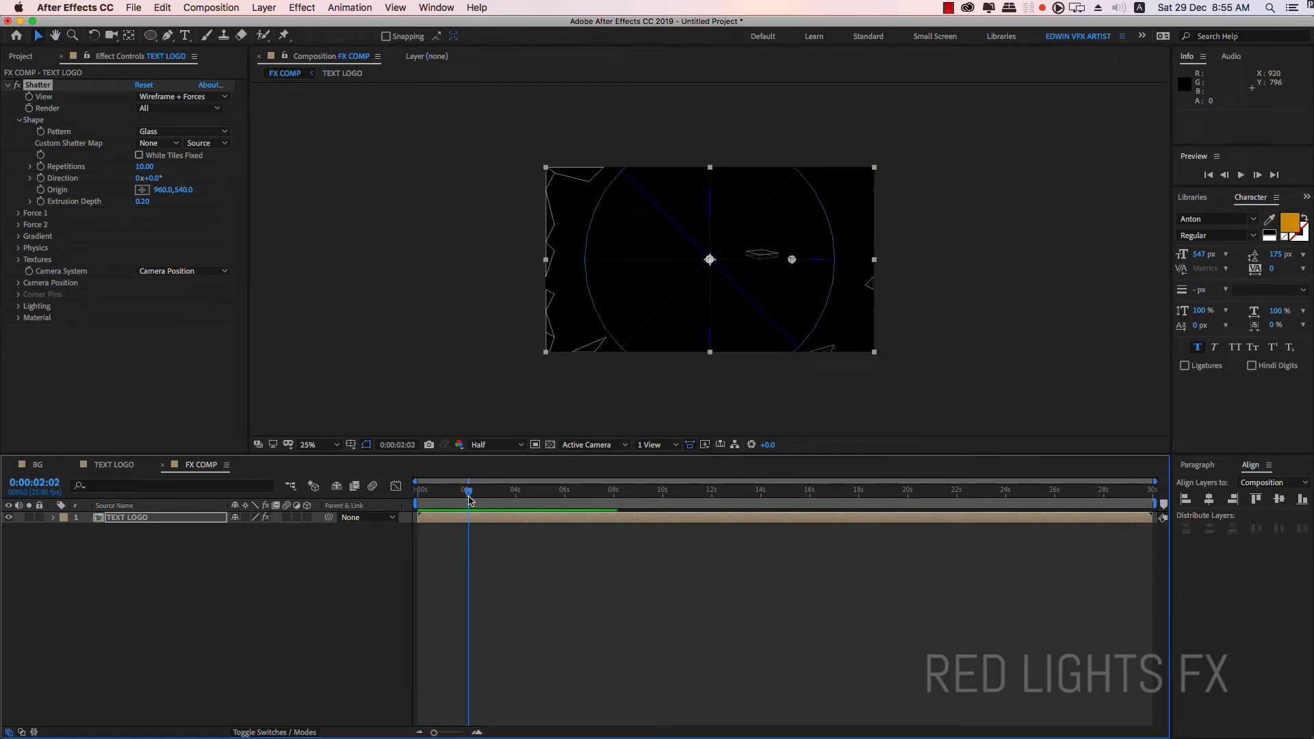
left_click_drag(470, 499, 403, 500)
key("space")
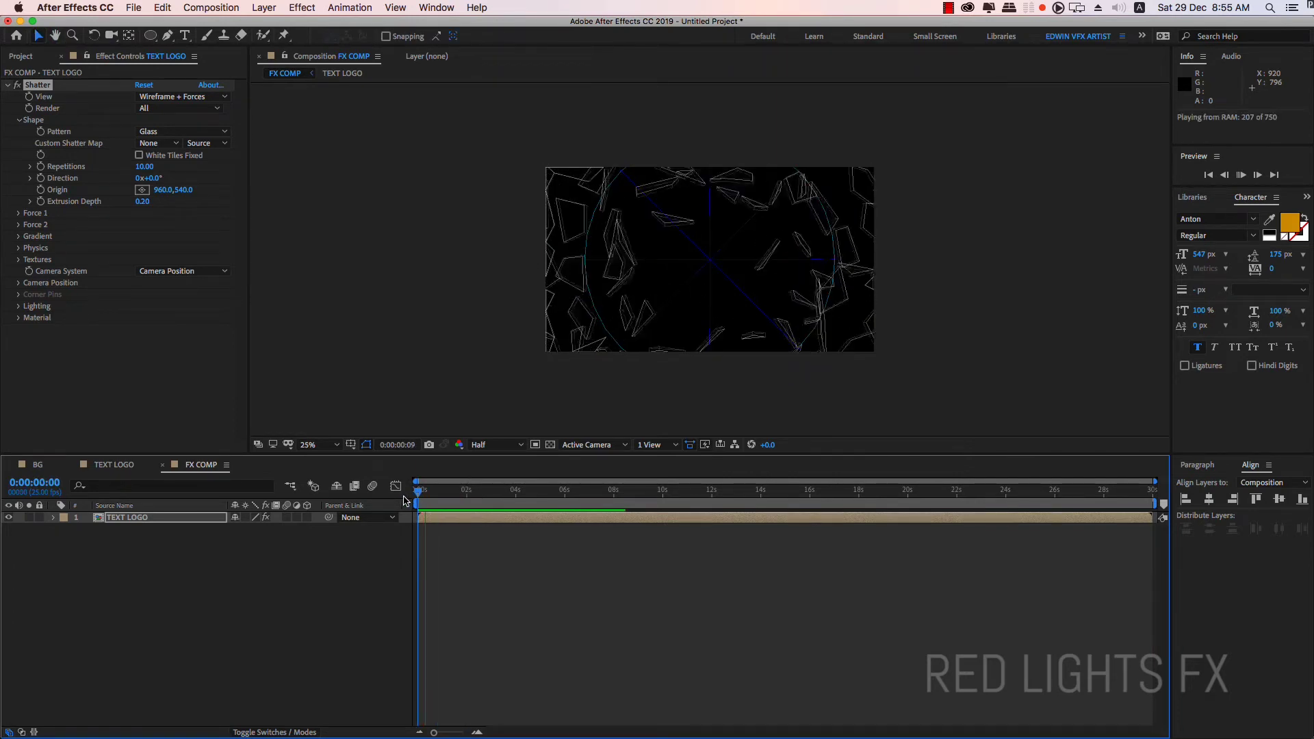
left_click(446, 493)
left_click_drag(446, 492, 418, 492)
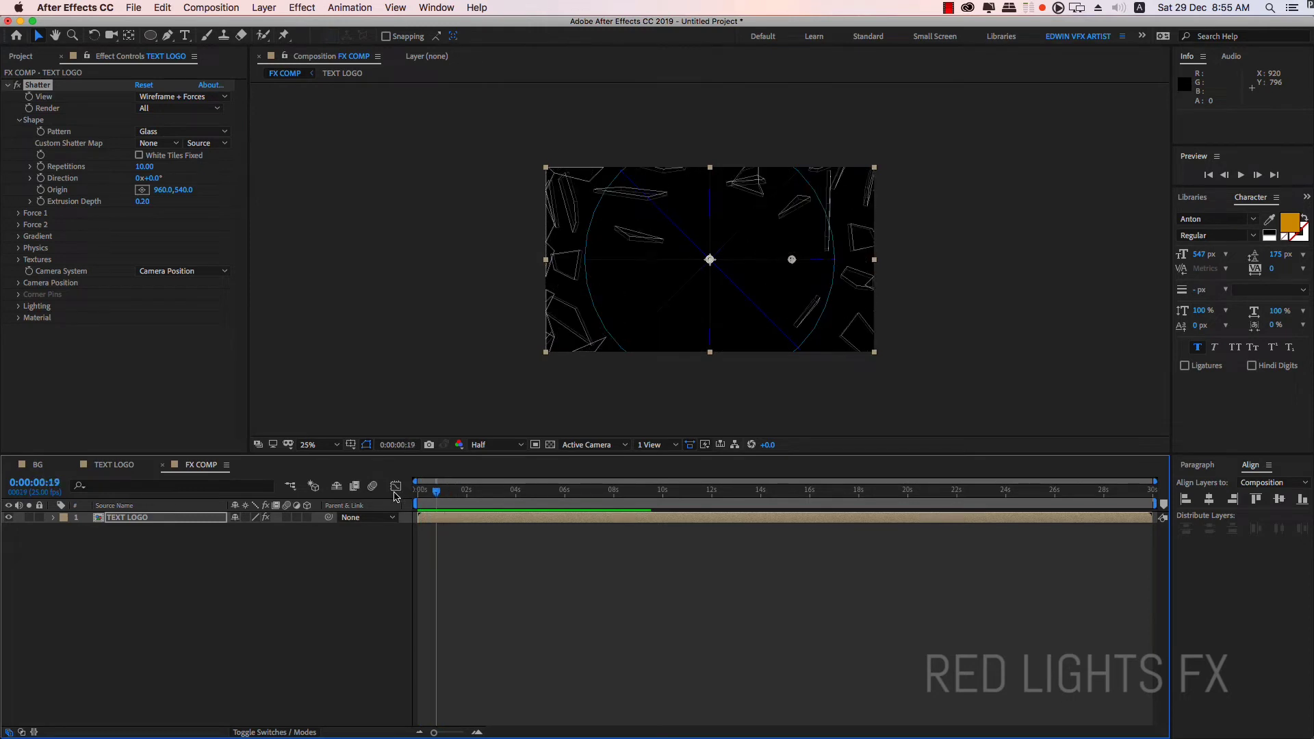
Step: Reveal the Shatter effect's Physics settings and replay the explosion from 0:00:00:00 to examine the movement of the pieces
left_click(18, 249)
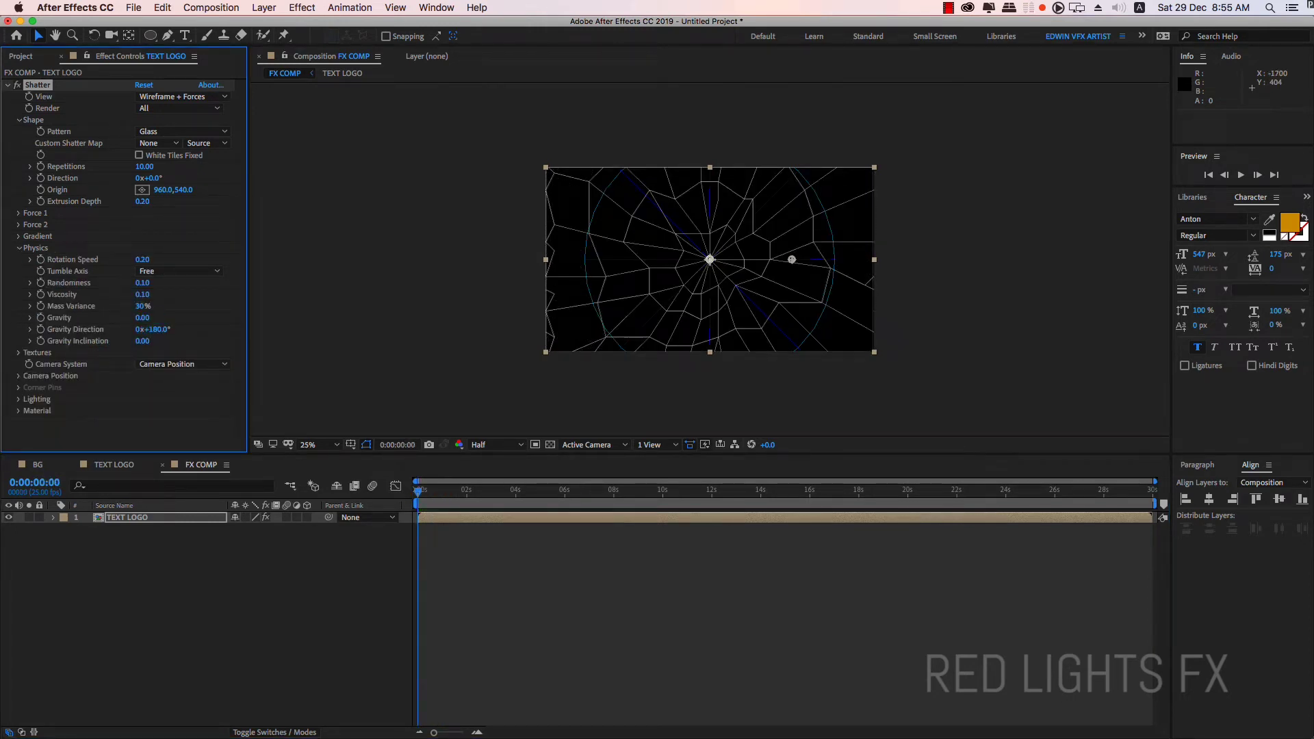
left_click(429, 493)
key("space")
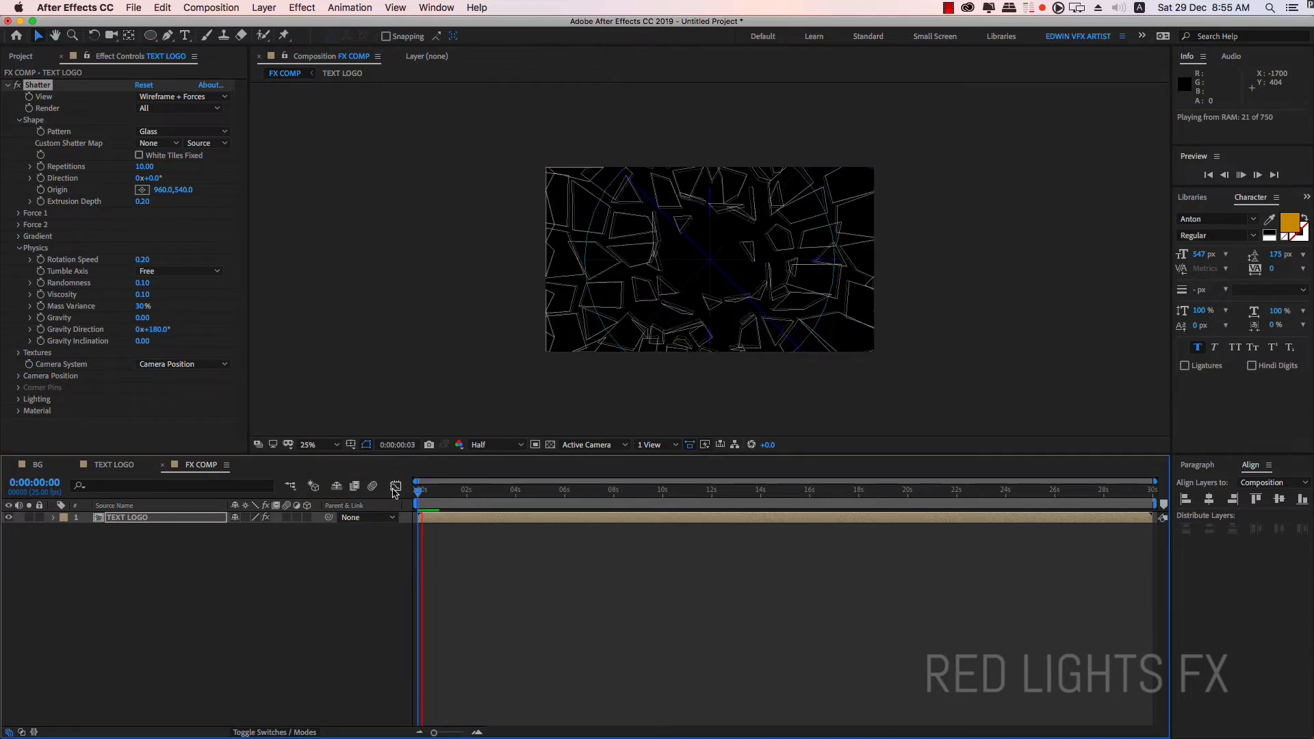
key("space")
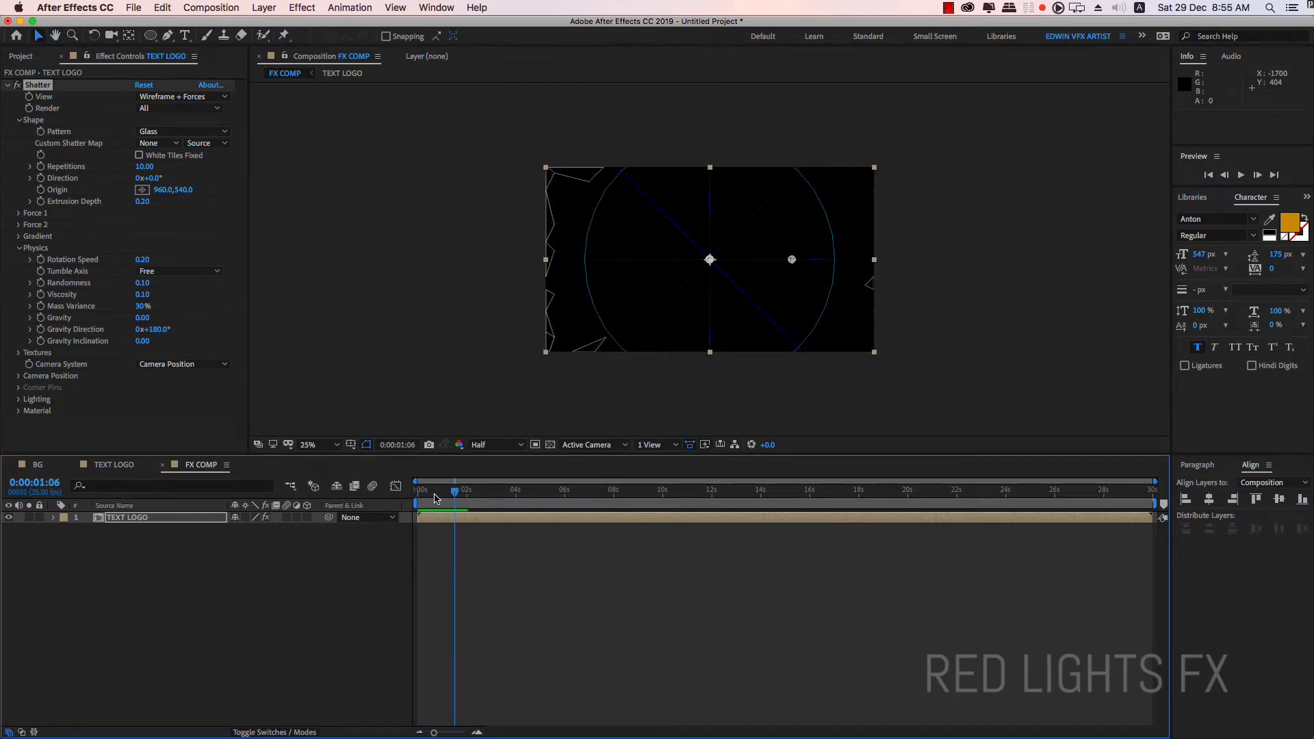
key("space")
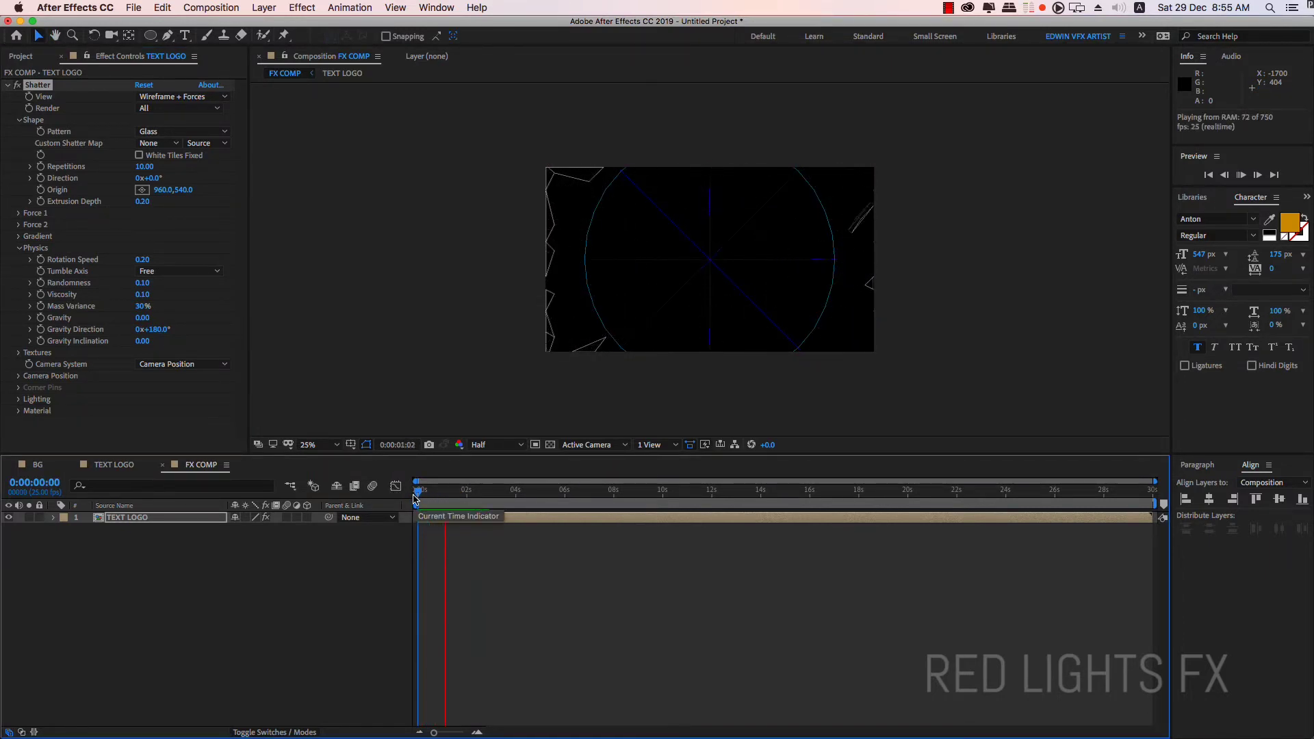
key("space")
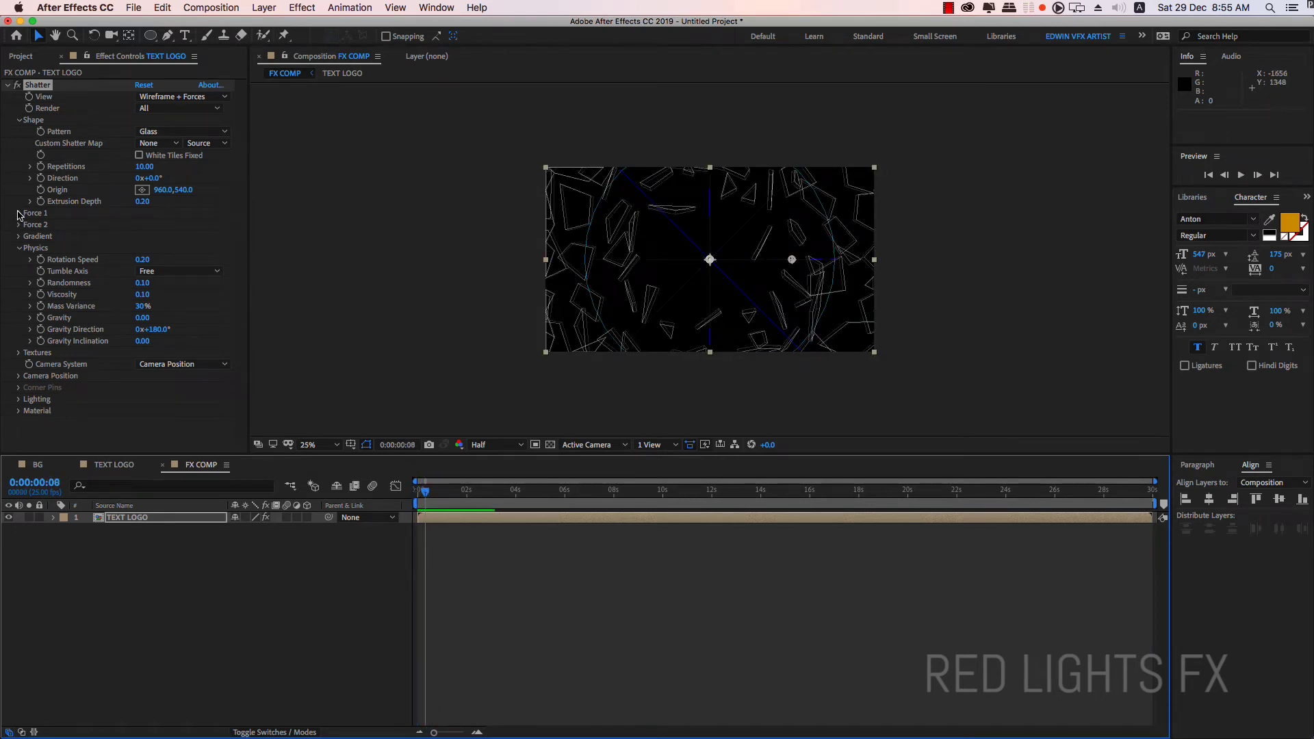
Step: Set the Shatter effect's Force 1 Depth to 0.13 and preview the explosion from the start
left_click(19, 213)
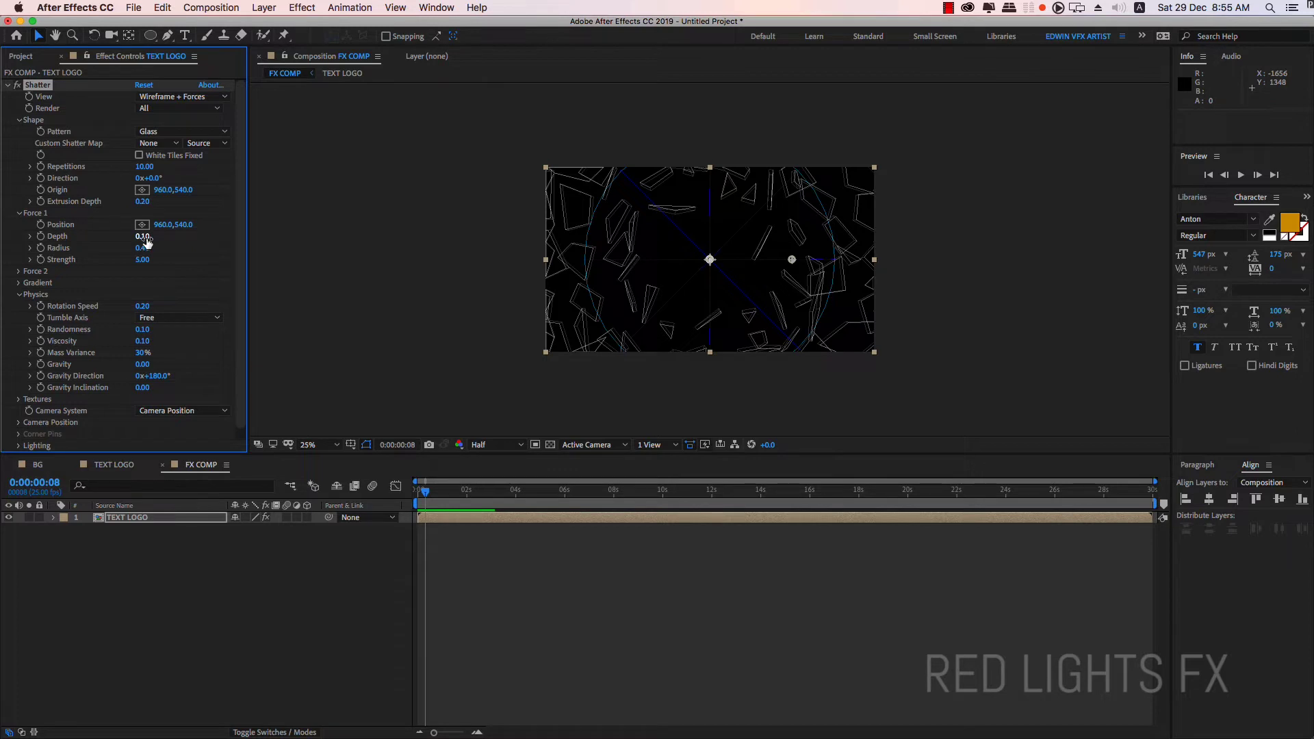
left_click_drag(146, 237, 148, 237)
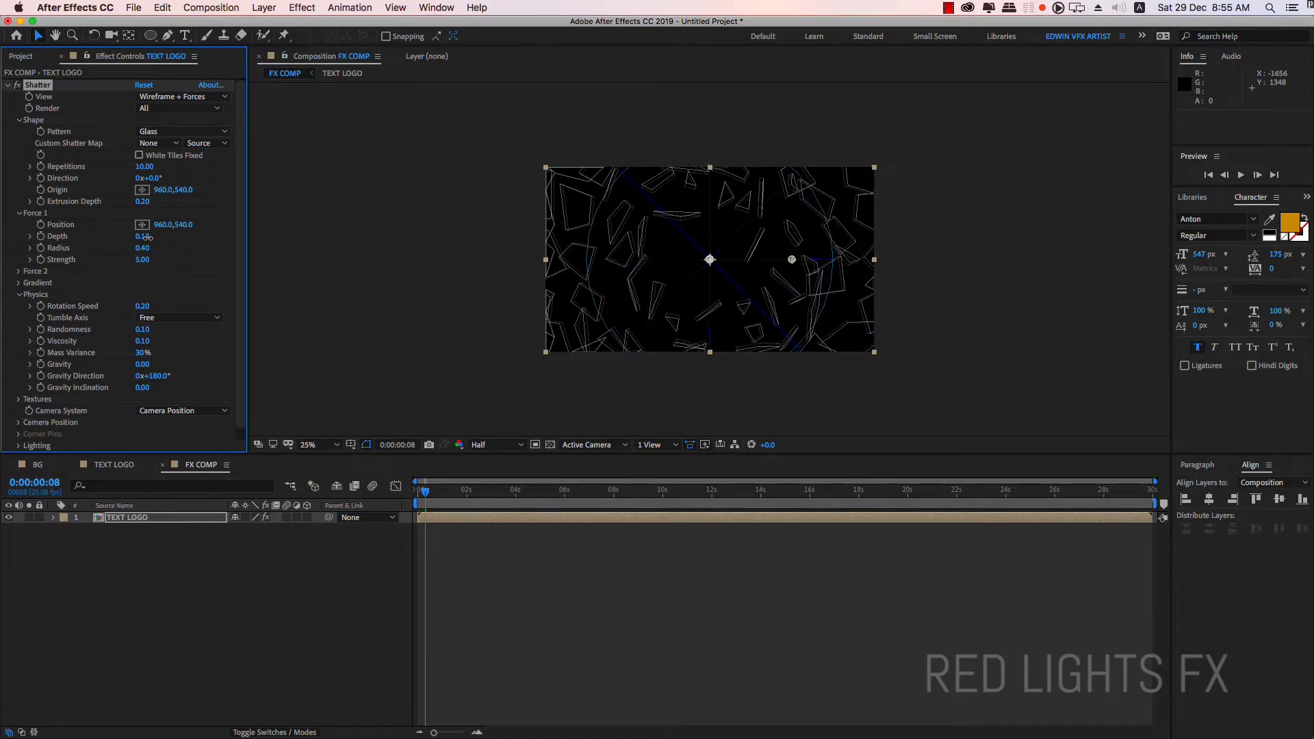
left_click_drag(425, 491, 406, 494)
key("space")
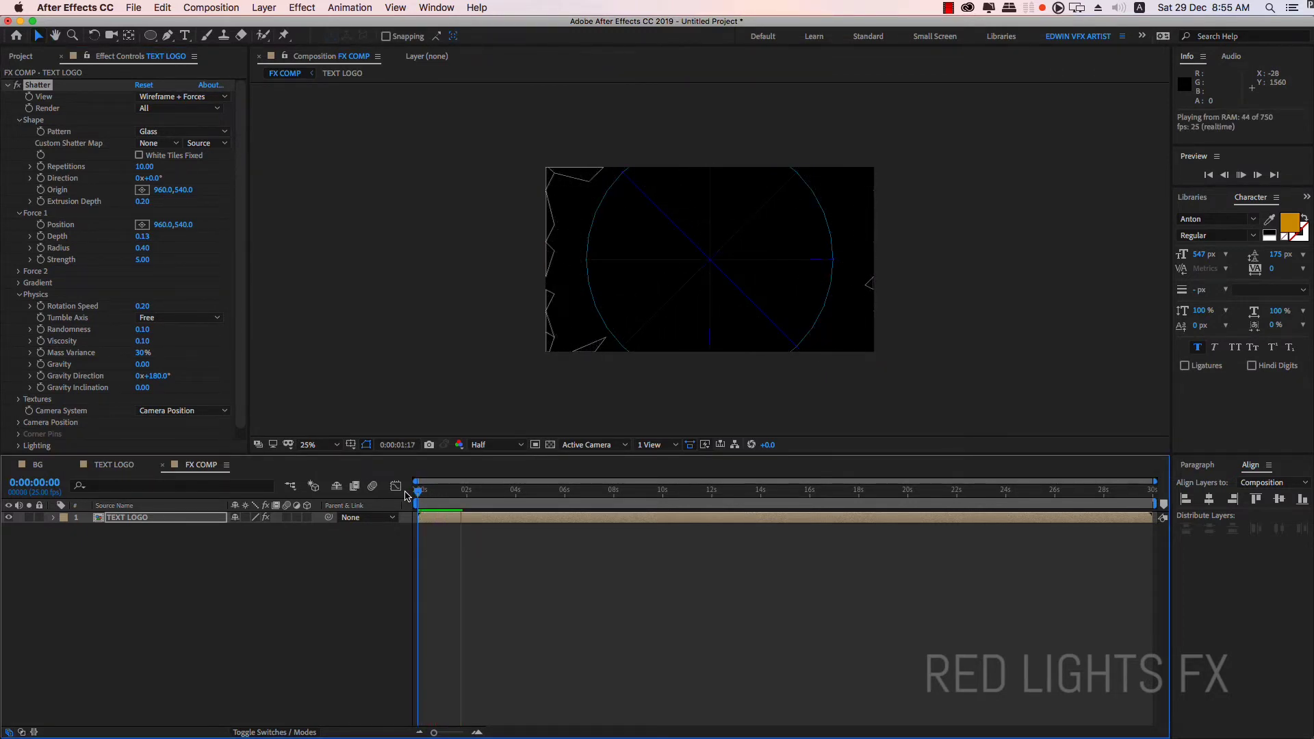
key("space")
key("space")
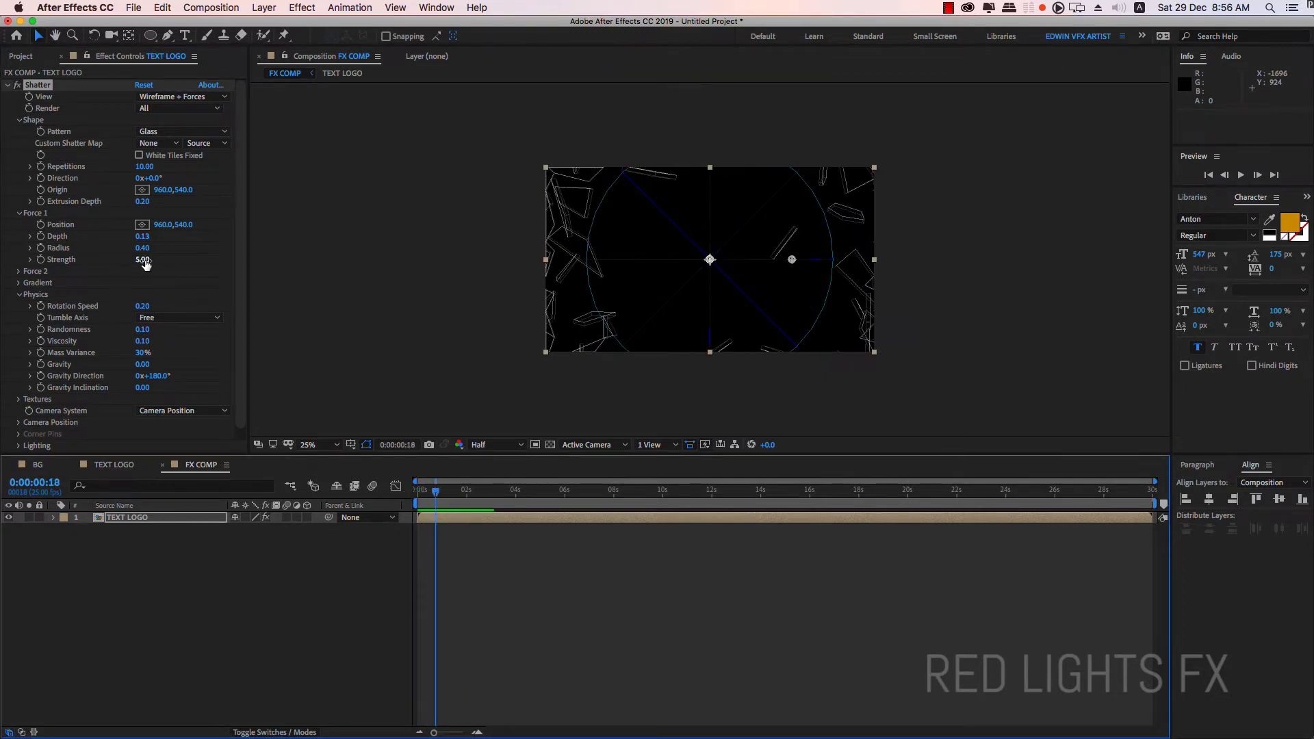
Step: Try a Force 1 Strength of 2.60, set it to 2.00, and preview the slower shatter
left_click_drag(144, 259, 135, 271)
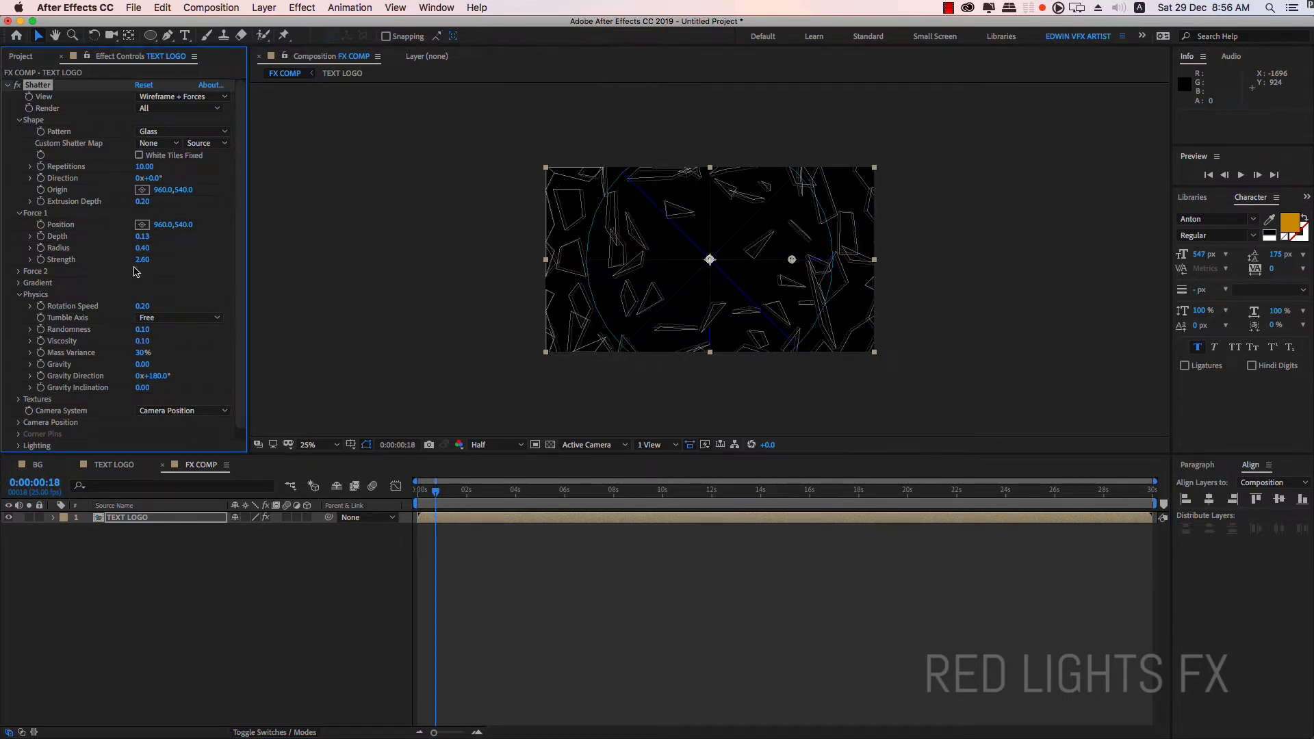
key("space")
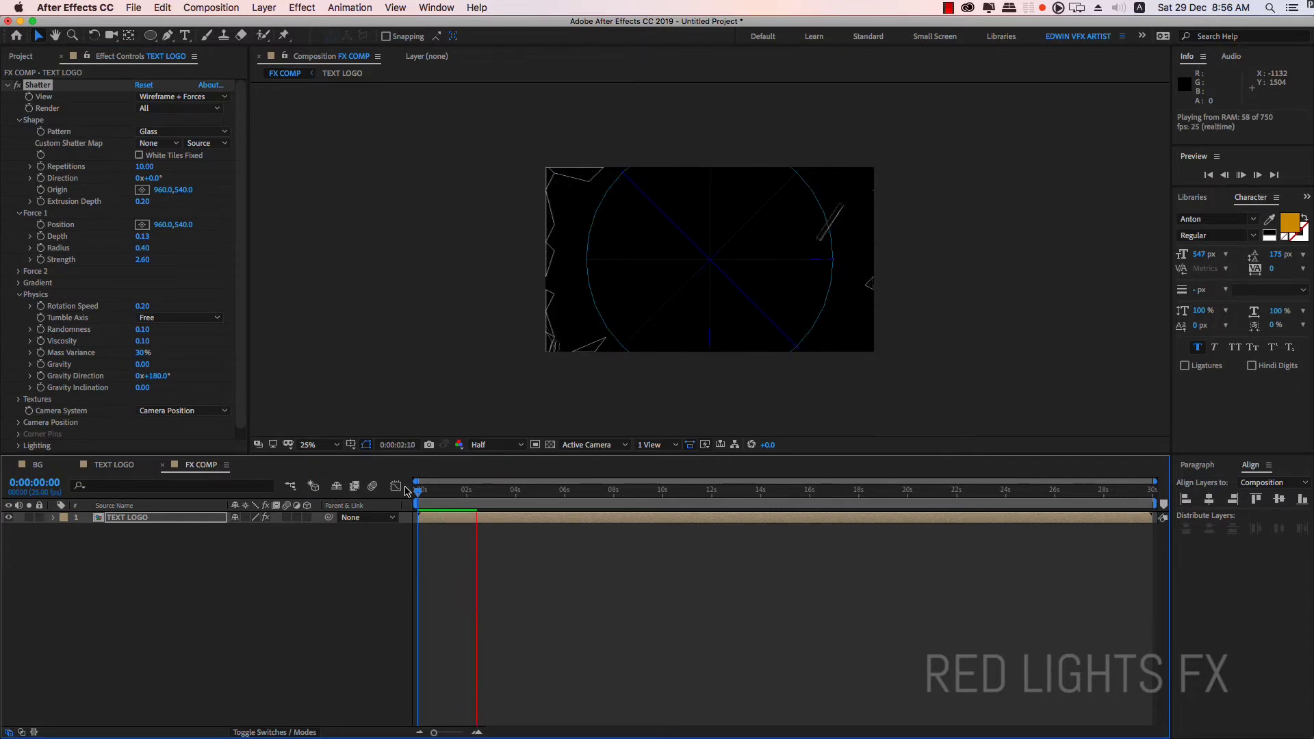
key("space")
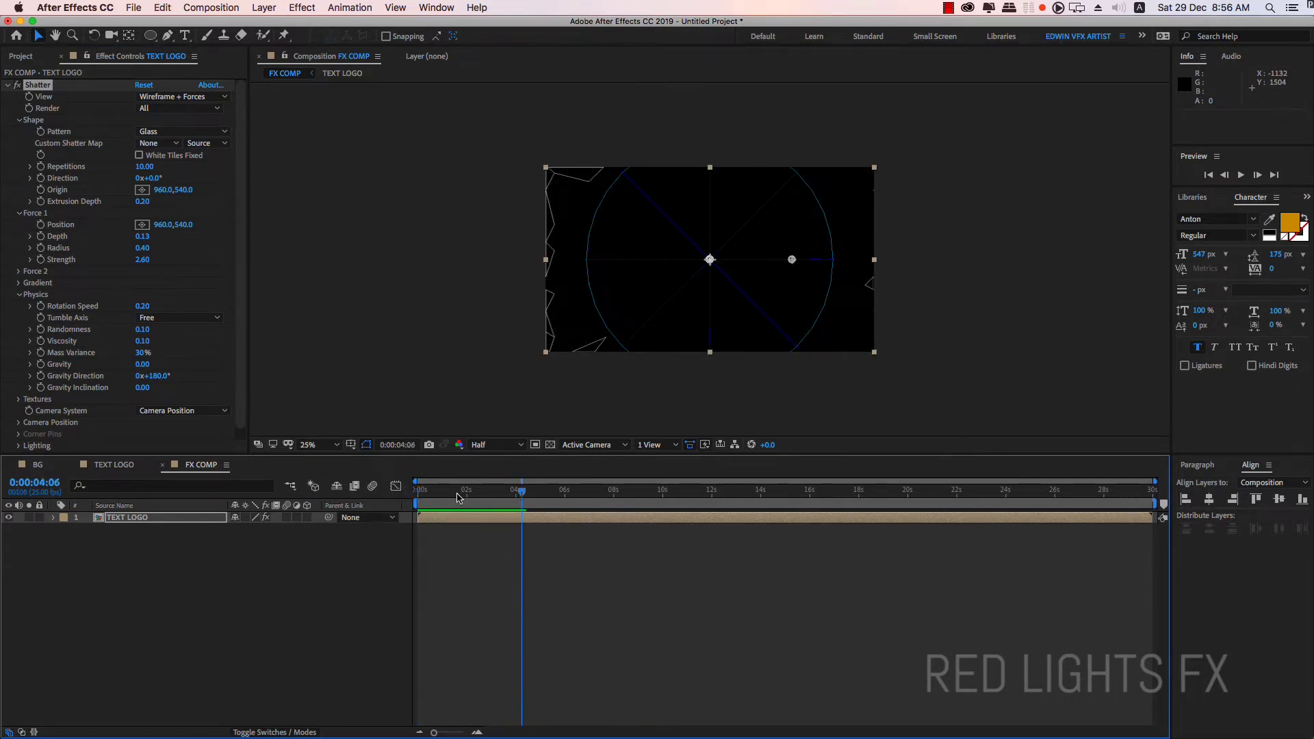
key("super+z")
key("space")
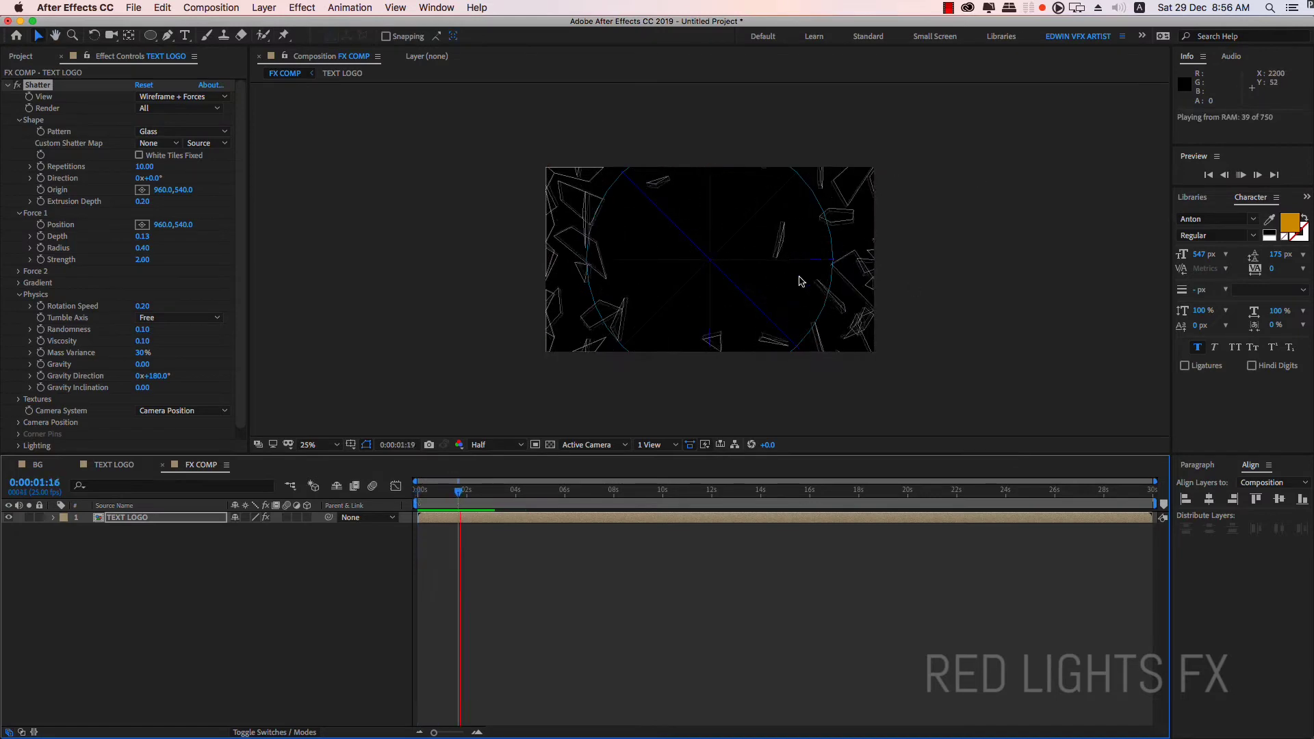
left_click(420, 490)
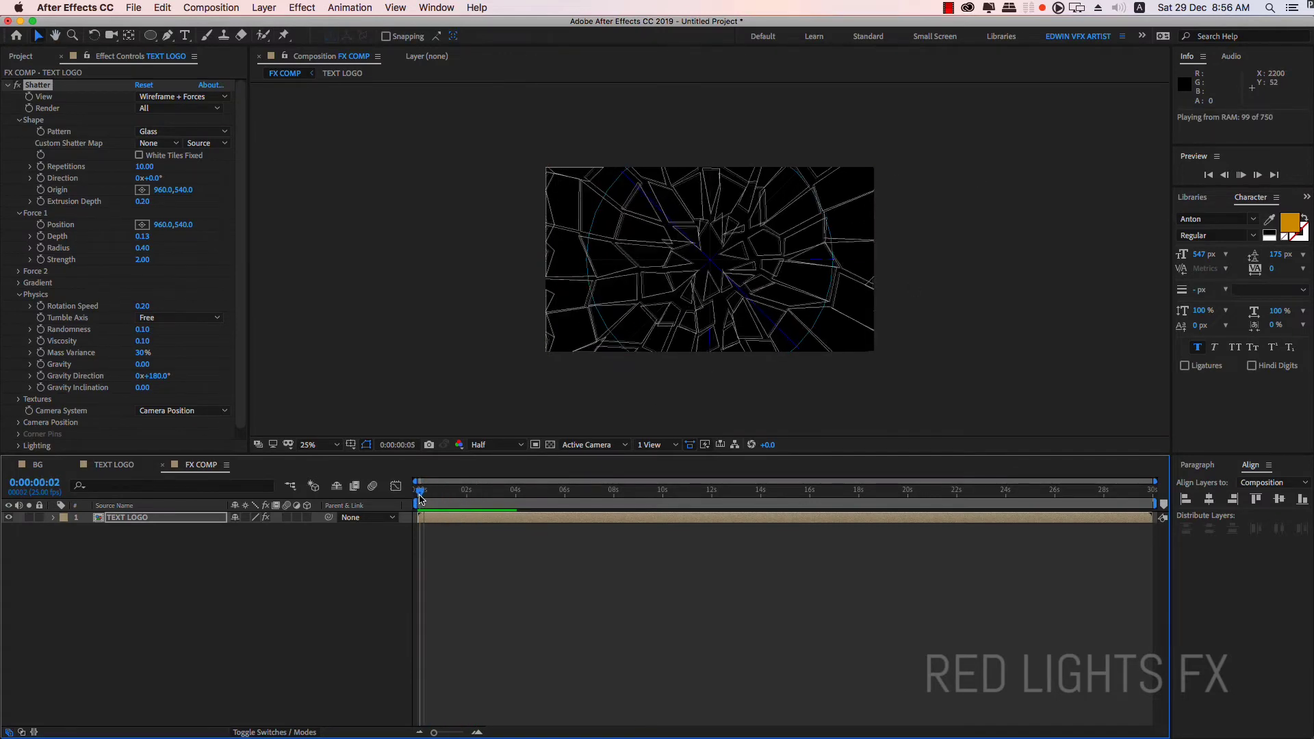
Step: Set the Shatter Physics Rotation Speed to 0.30 and preview the spinning pieces from the start
left_click_drag(140, 306, 150, 308)
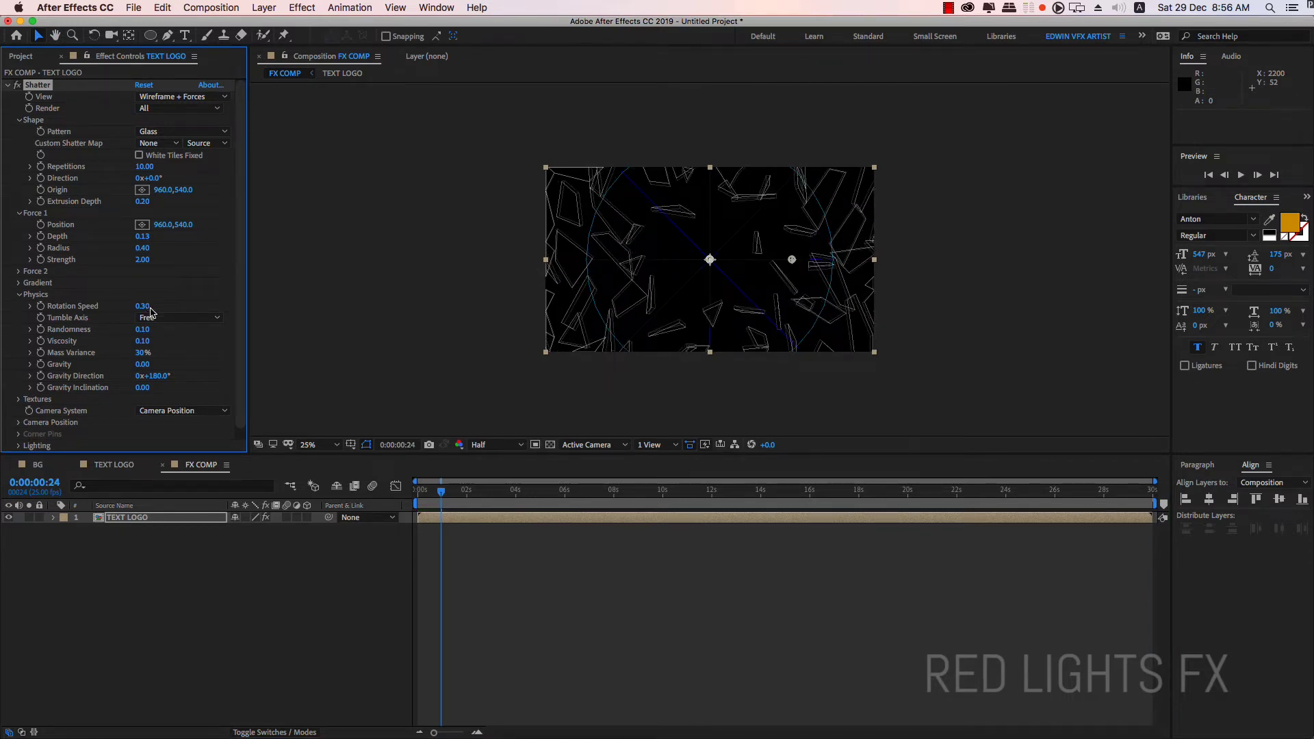
left_click_drag(443, 498, 406, 494)
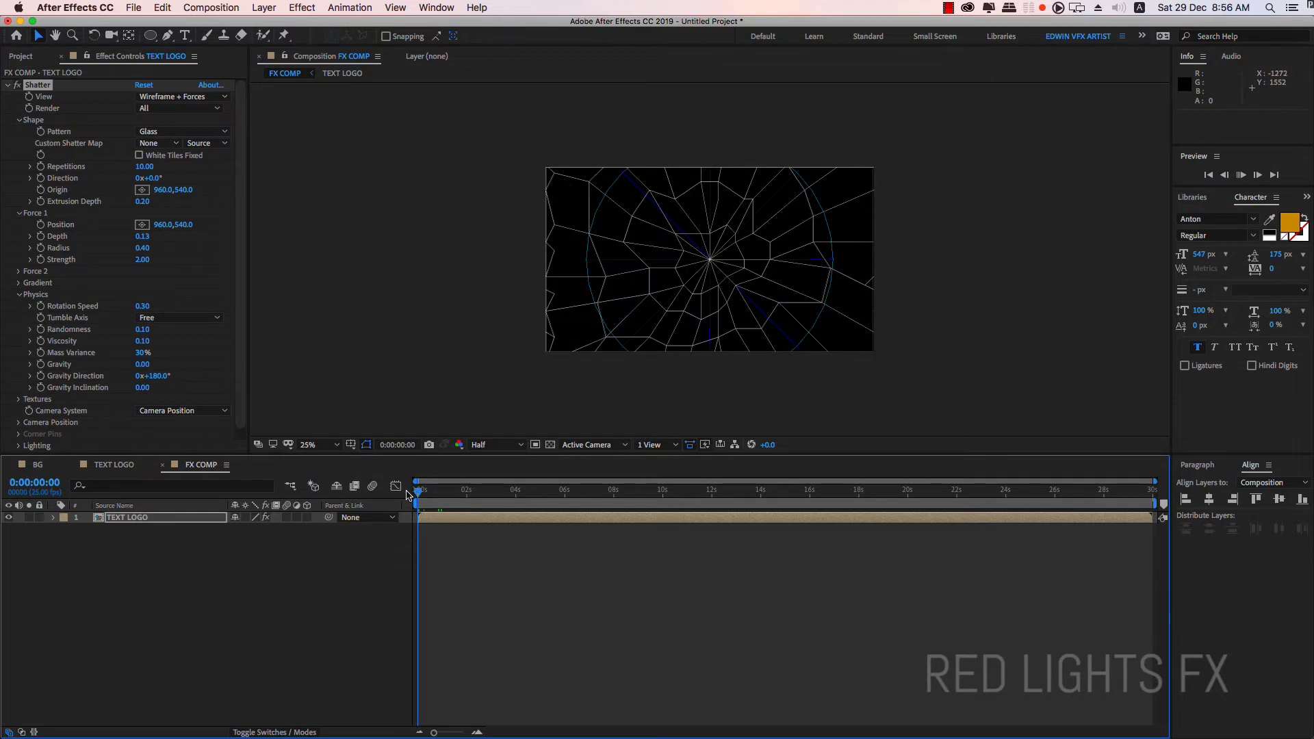
key("space")
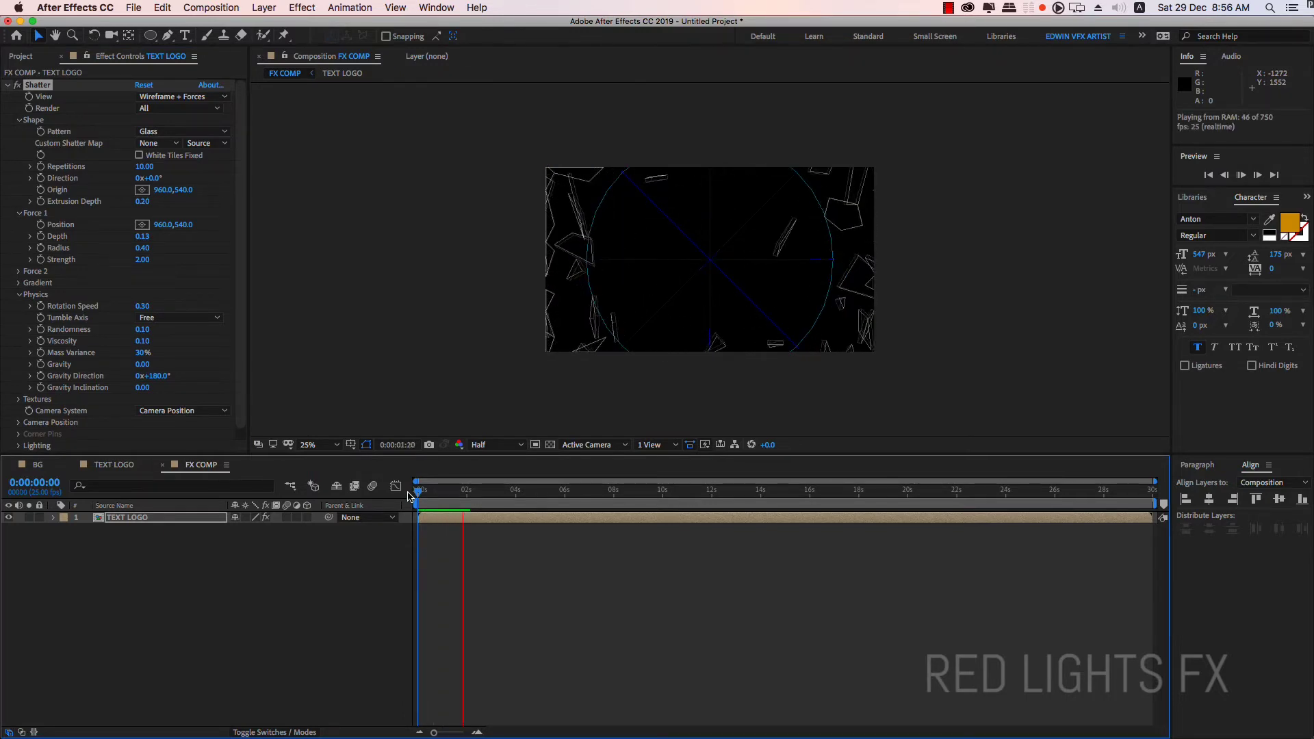
key("space")
key("space")
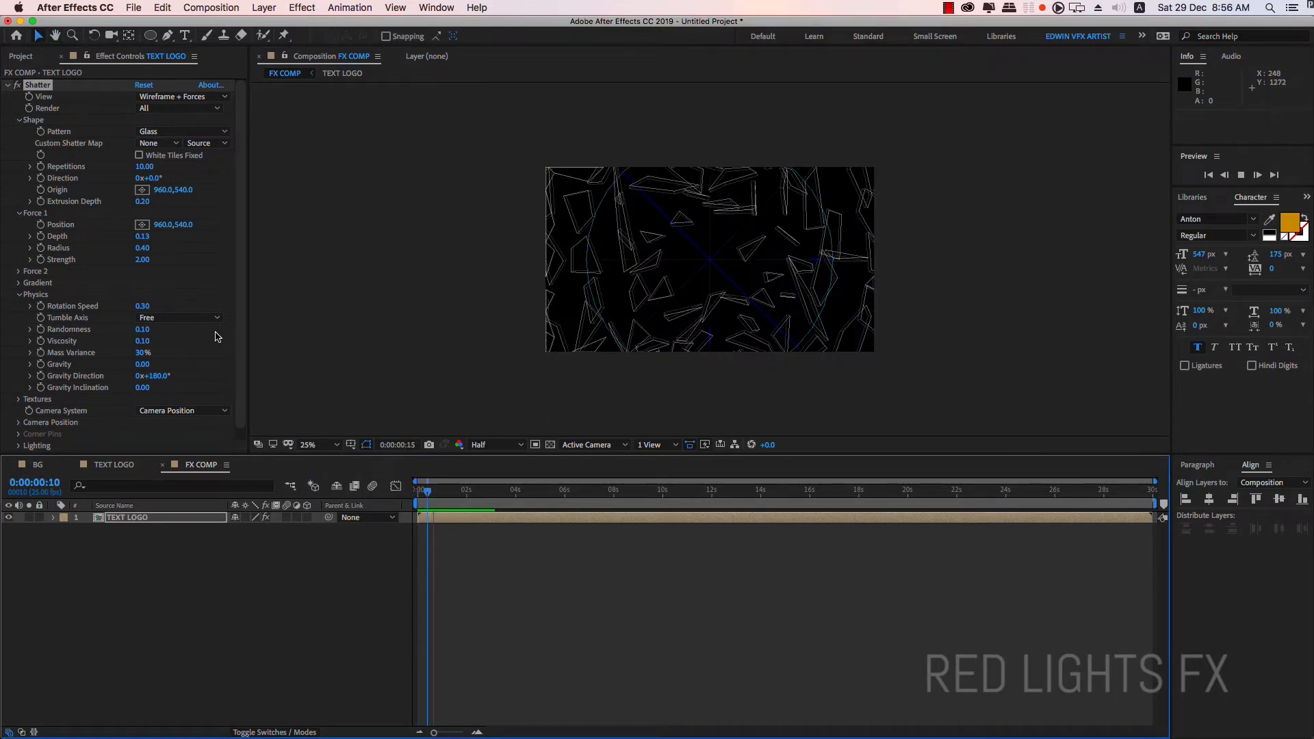
key("space")
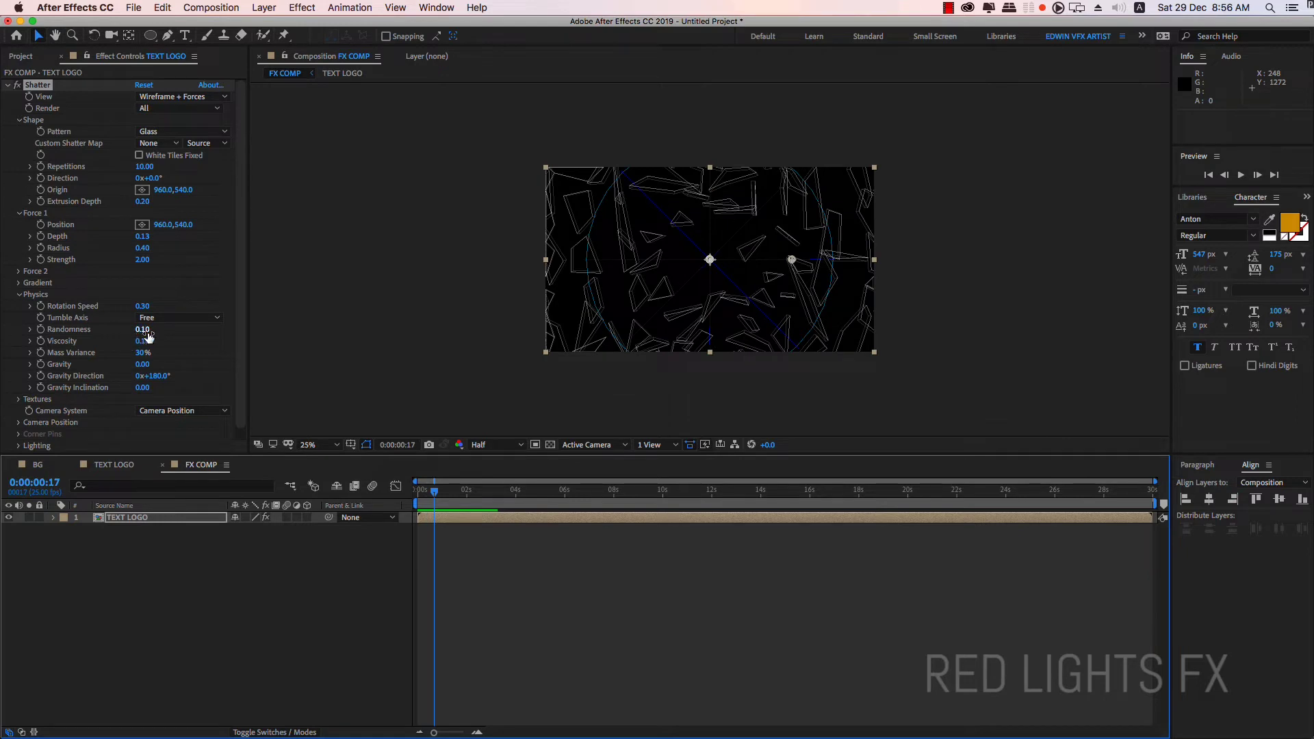
Step: Try a Shatter Physics Randomness of 0.51 in a playback preview, and undo the change
left_click_drag(146, 333, 154, 335)
left_click(403, 504)
key("space")
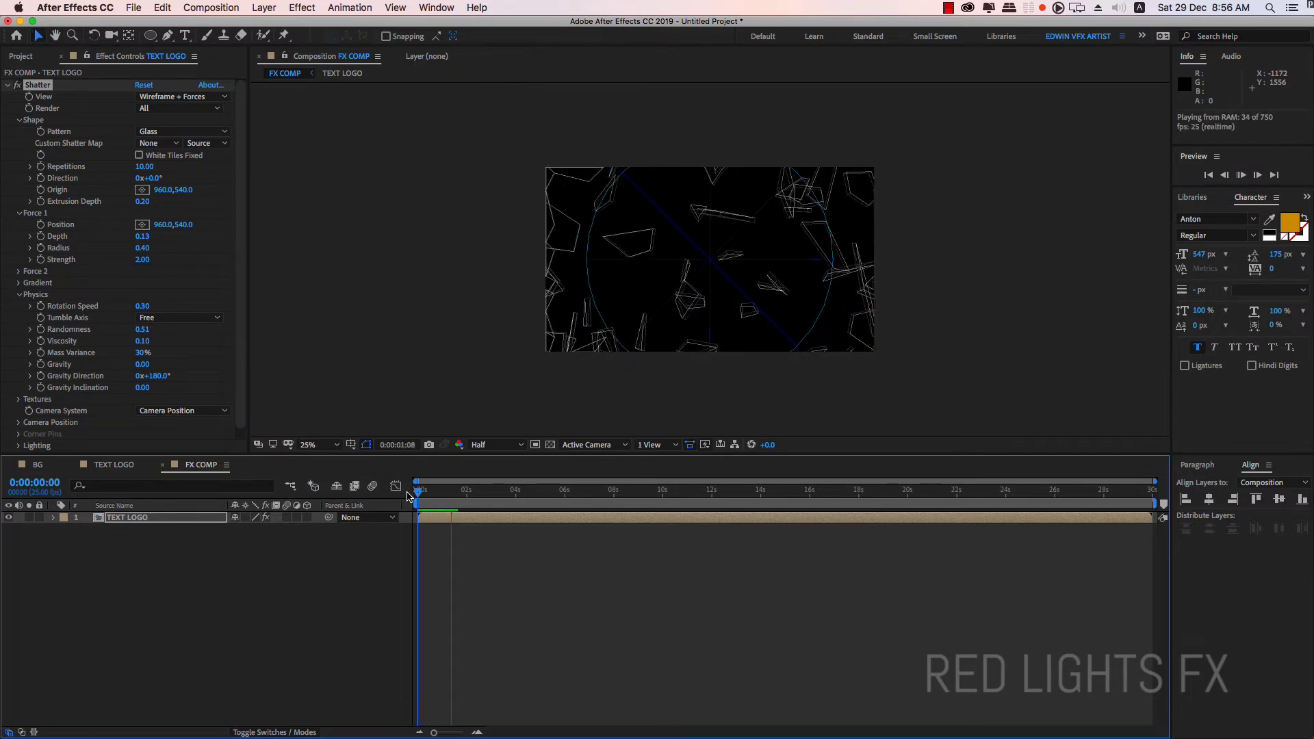
key("space")
left_click(434, 490)
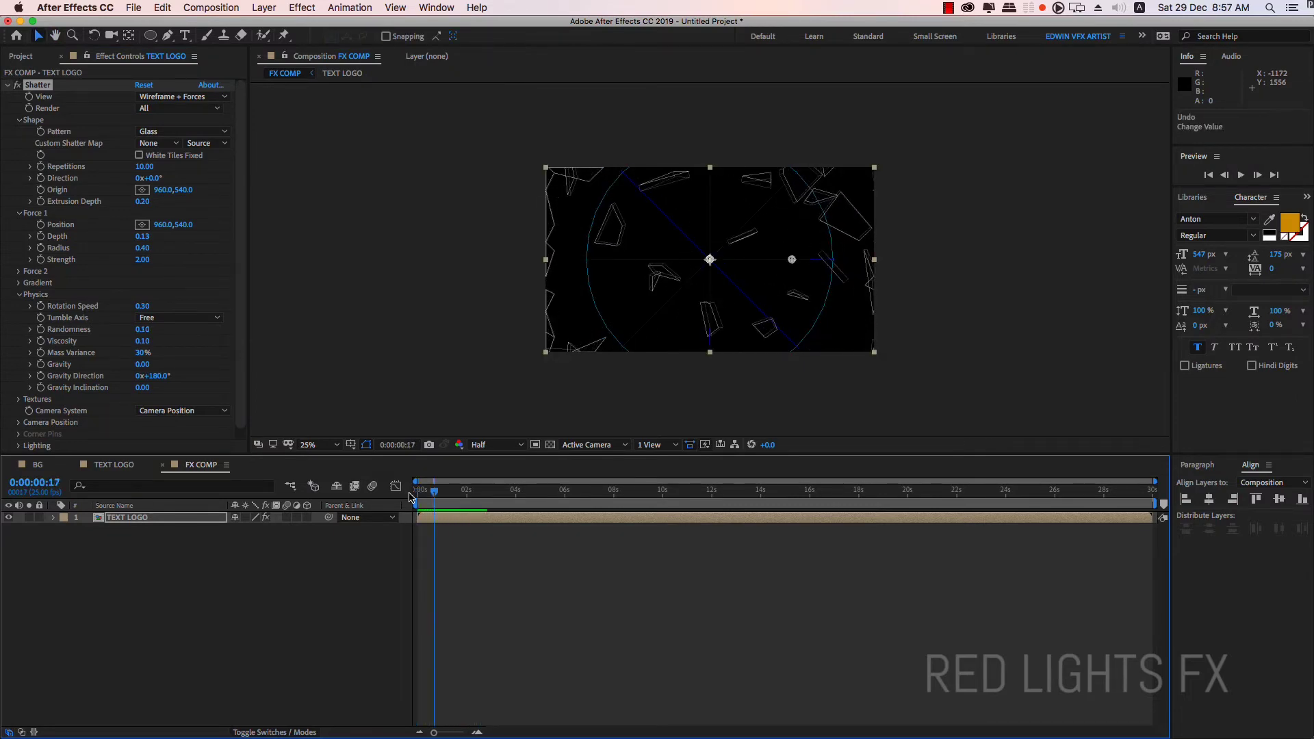
key("super+z")
Step: Preview the wireframe shatter from the start and switch the Shatter view to Rendered at 0:00:01:01
key("space")
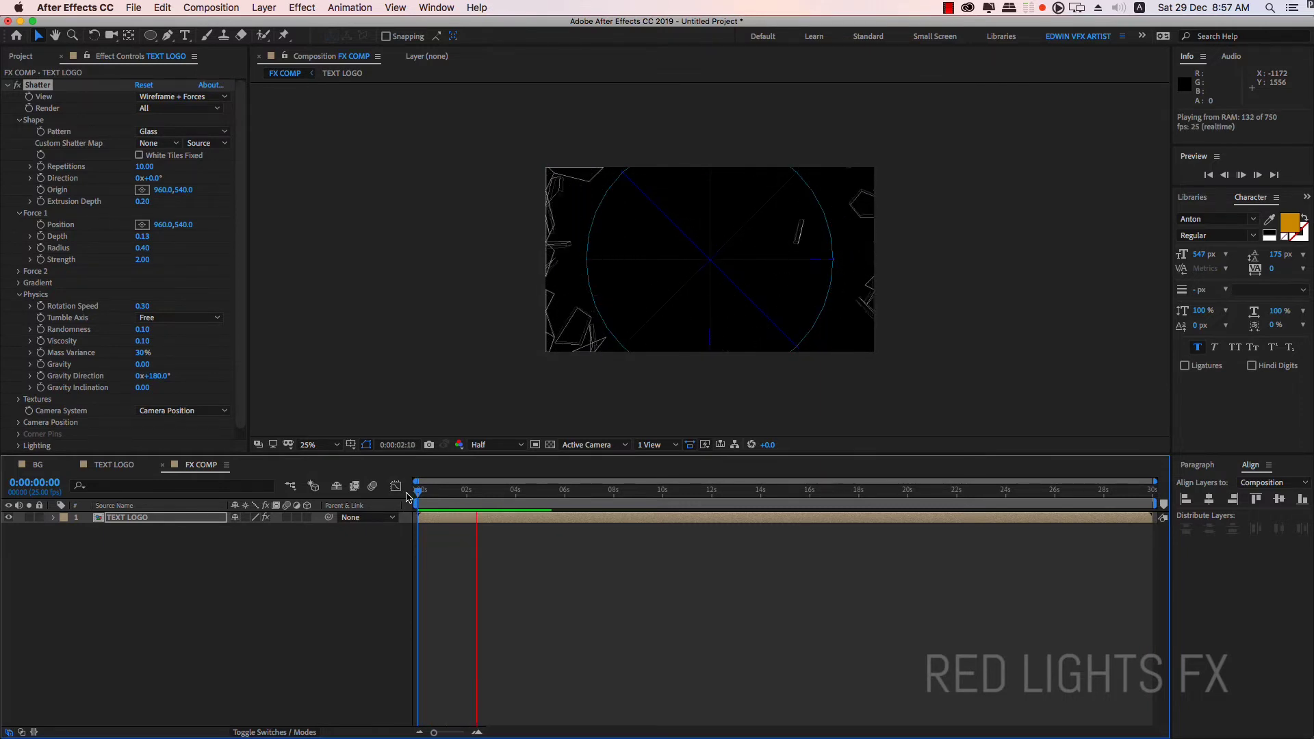
left_click(690, 317)
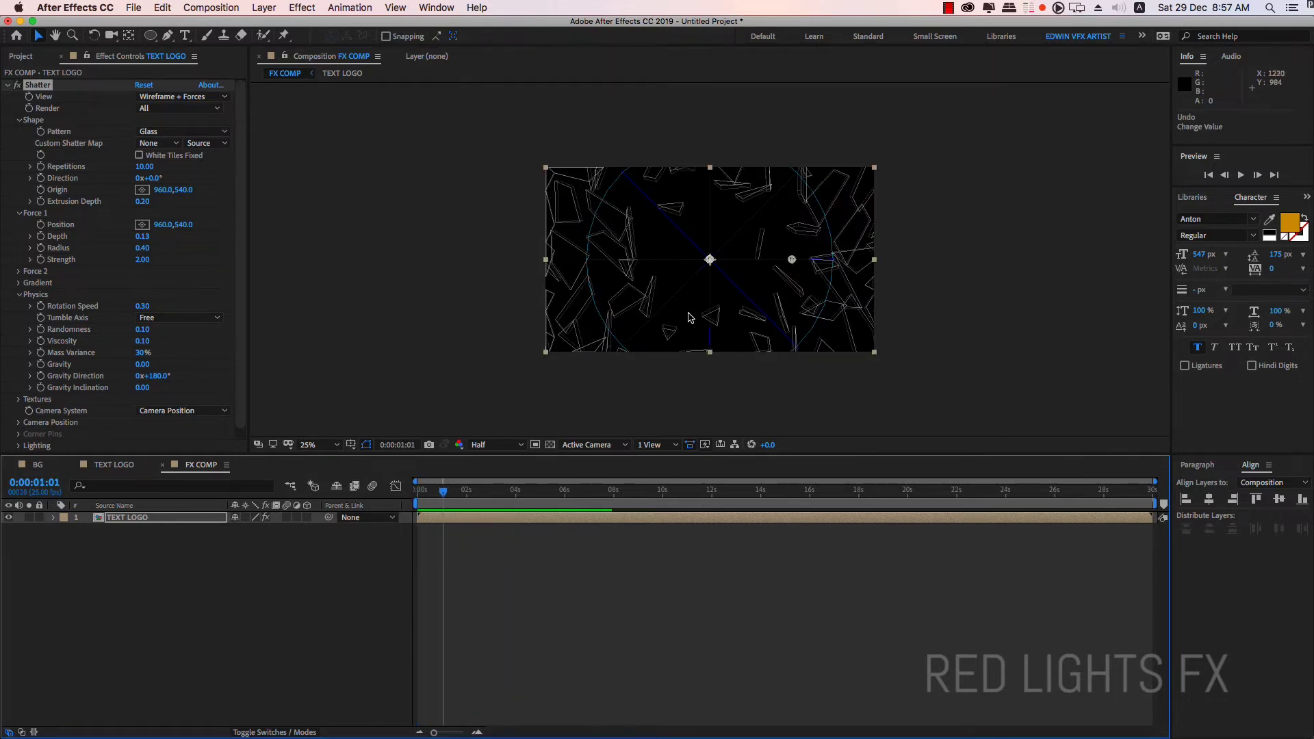
left_click(205, 100)
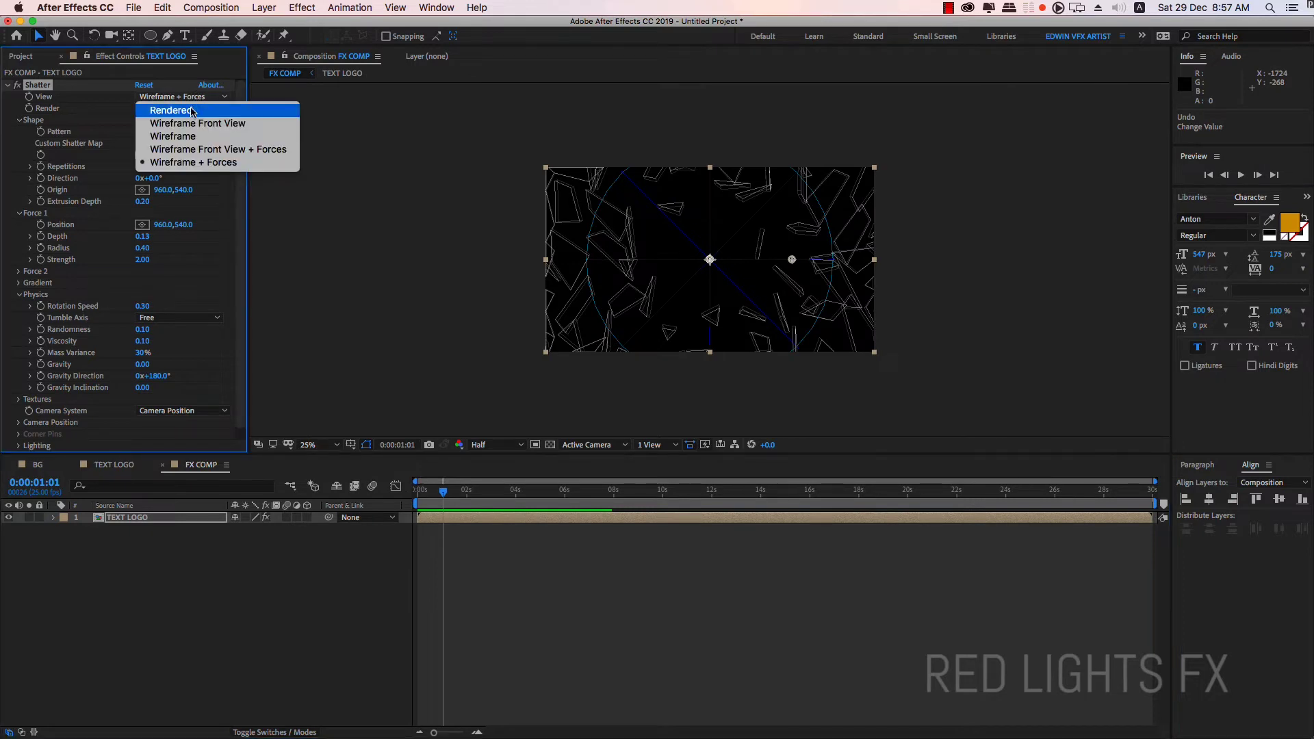
left_click(192, 111)
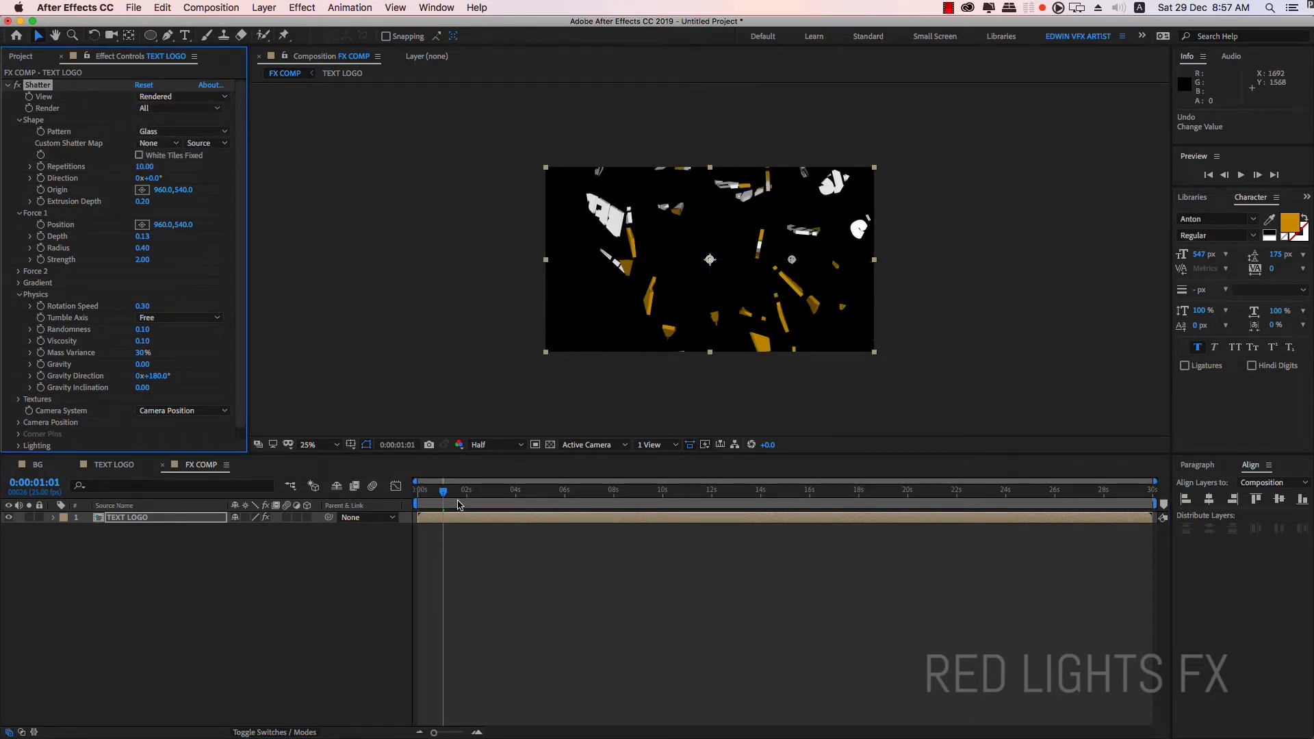
Step: Preview the rendered glass shatter, deselect the TEXT LOGO layer and return to the start of FX COMP
key("space")
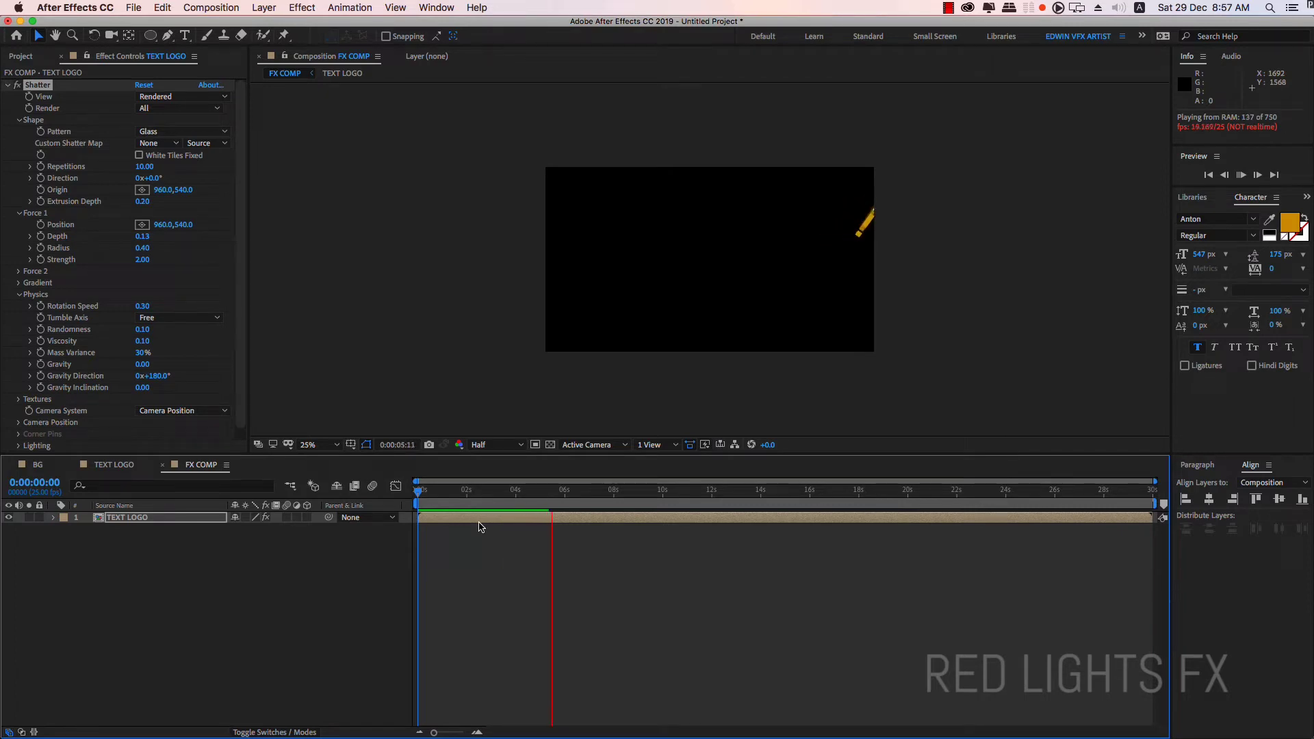
left_click(176, 567)
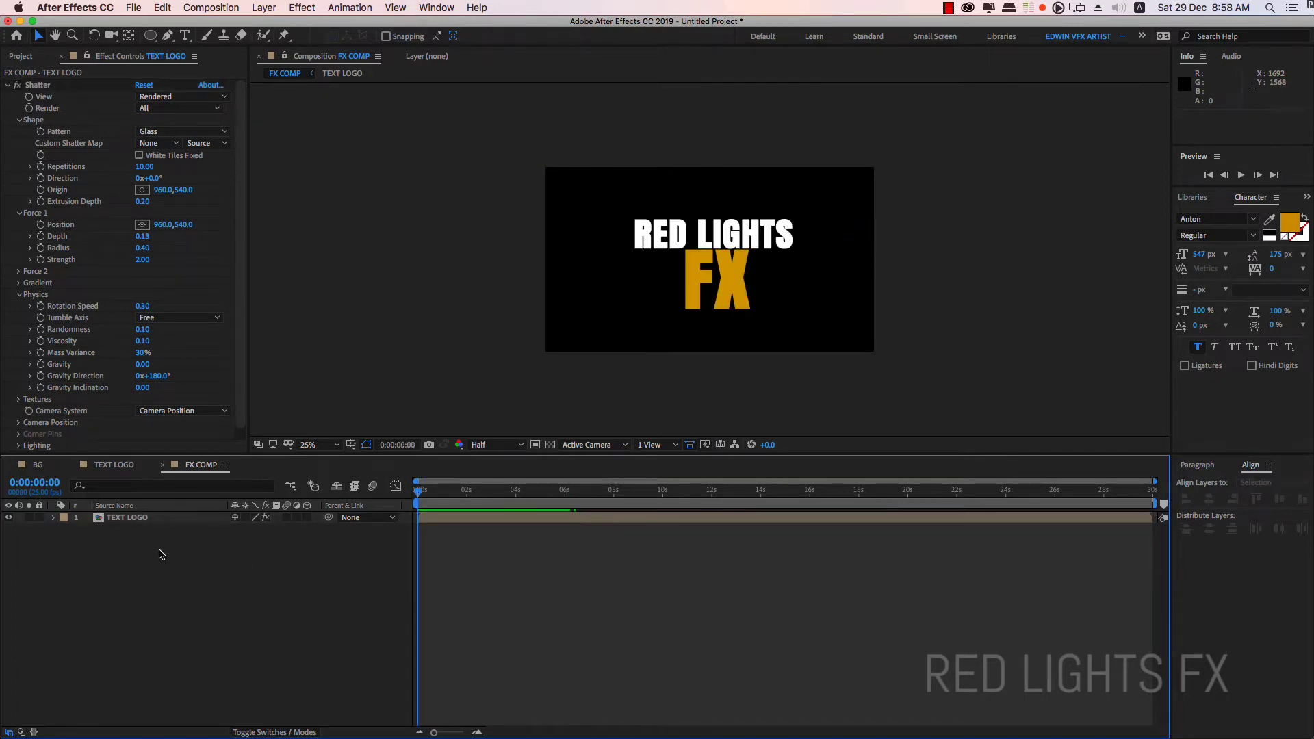
mouse_move(419, 490)
left_mouse_down()
mouse_move(440, 492)
mouse_move(419, 490)
left_mouse_up()
key("Home")
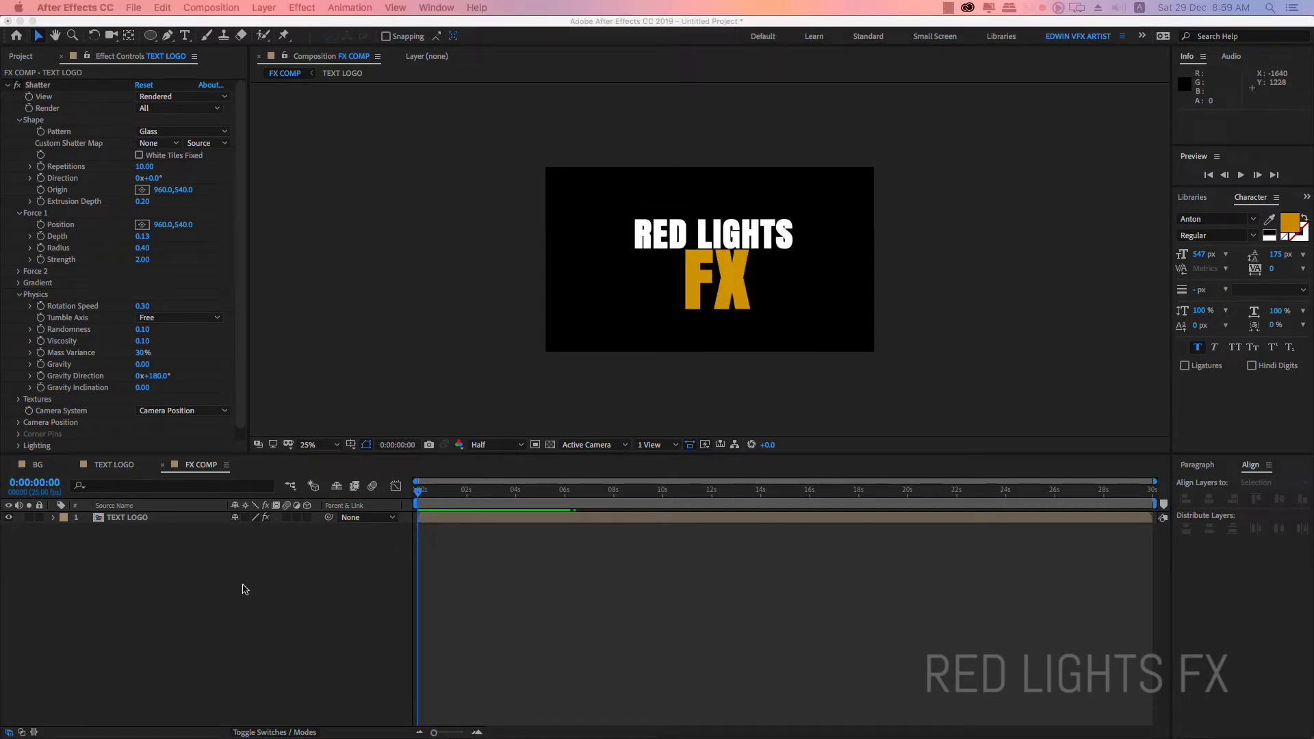
Step: Add a two-node camera to FX COMP with the 35mm preset
left_click(219, 8)
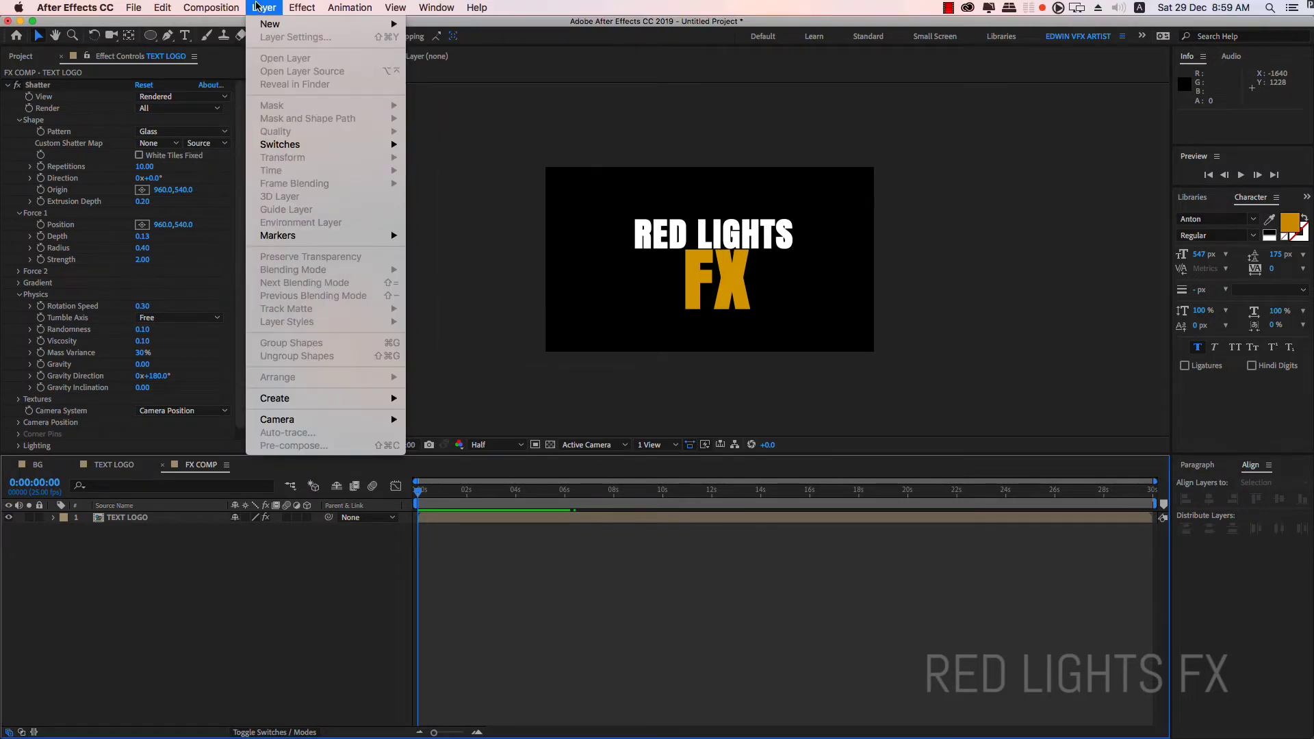
mouse_move(269, 25)
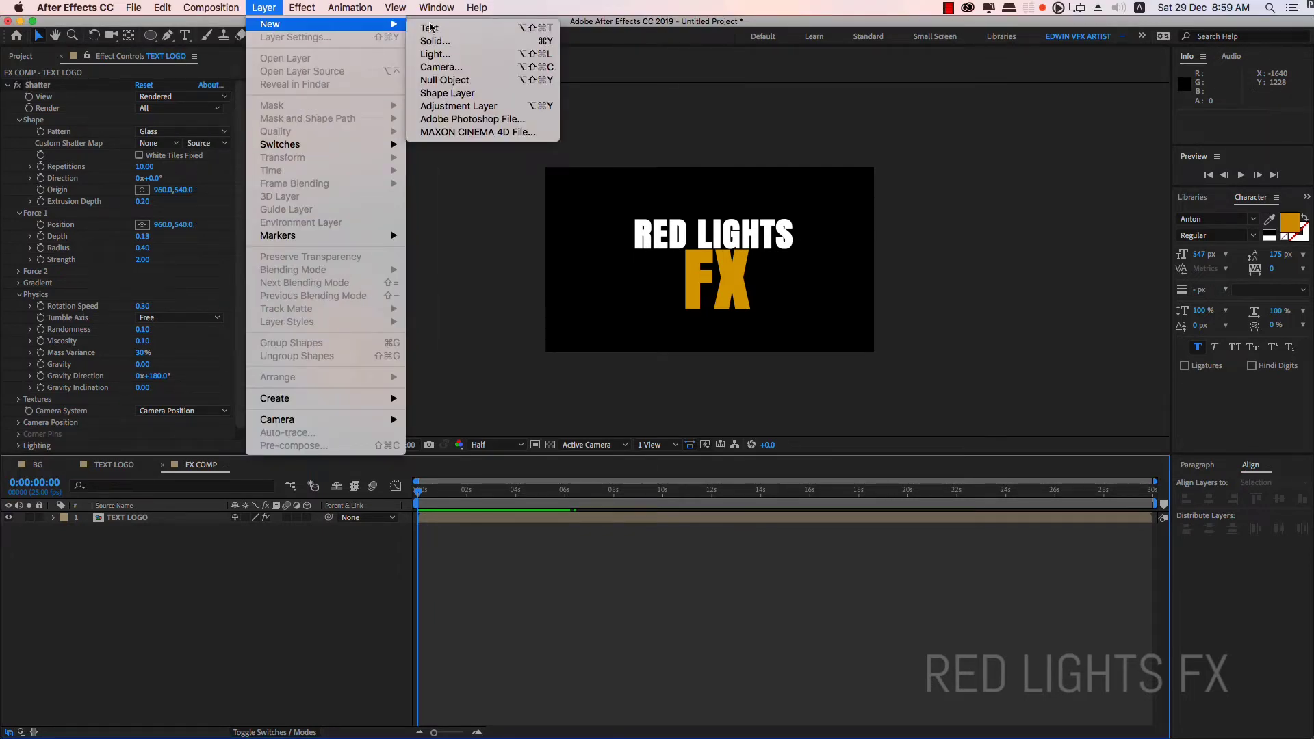
left_click(439, 67)
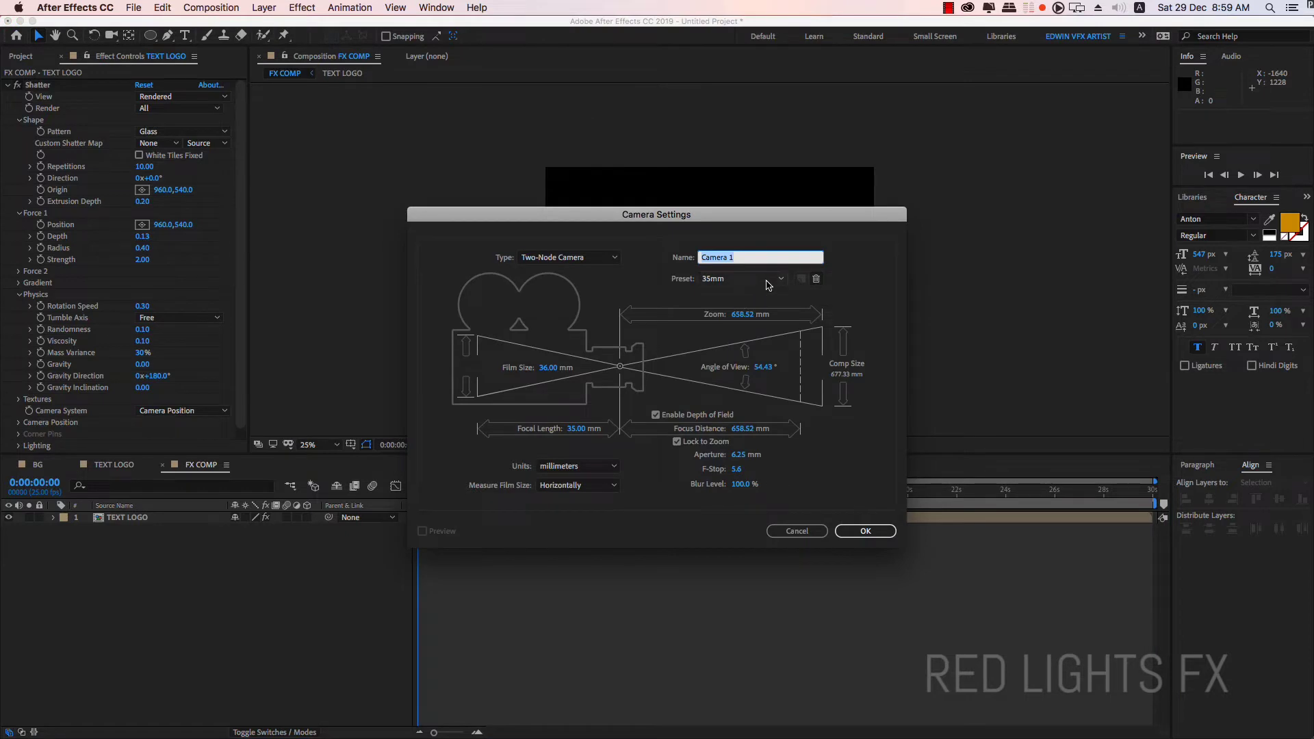
left_click(768, 285)
left_click(713, 281)
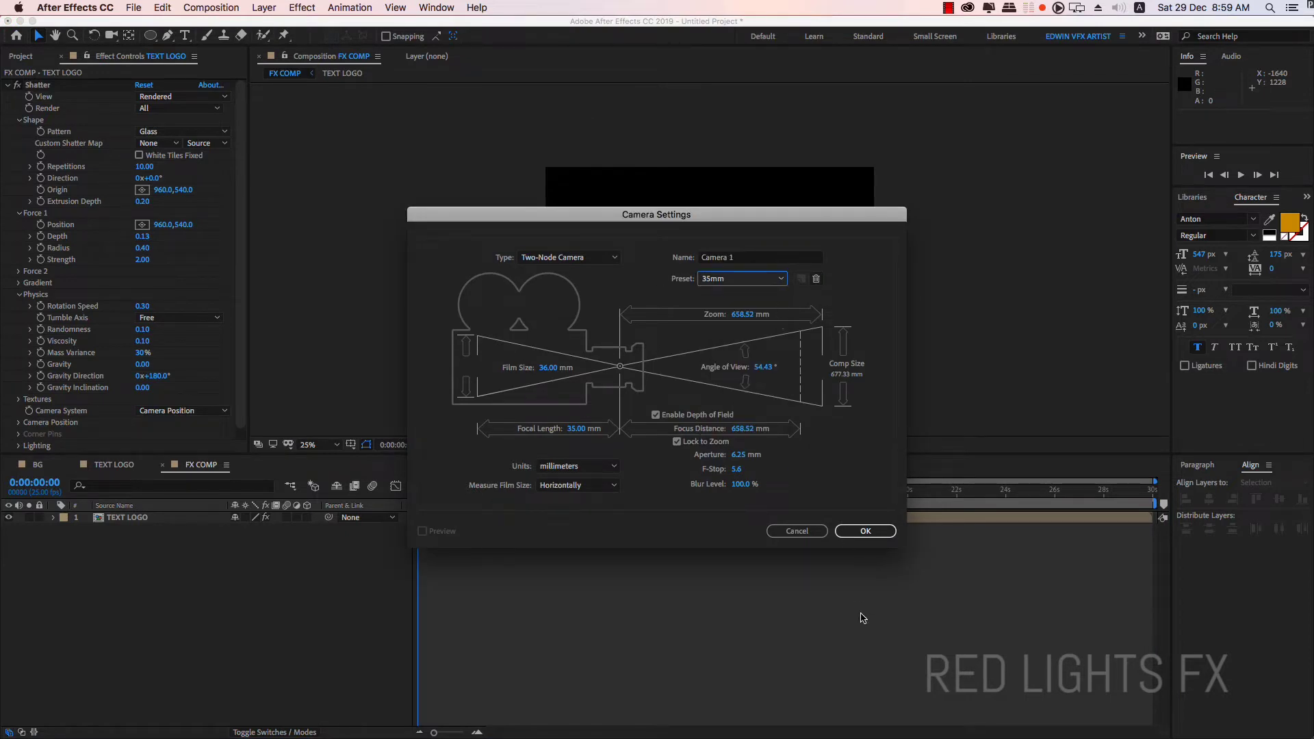
left_click(864, 533)
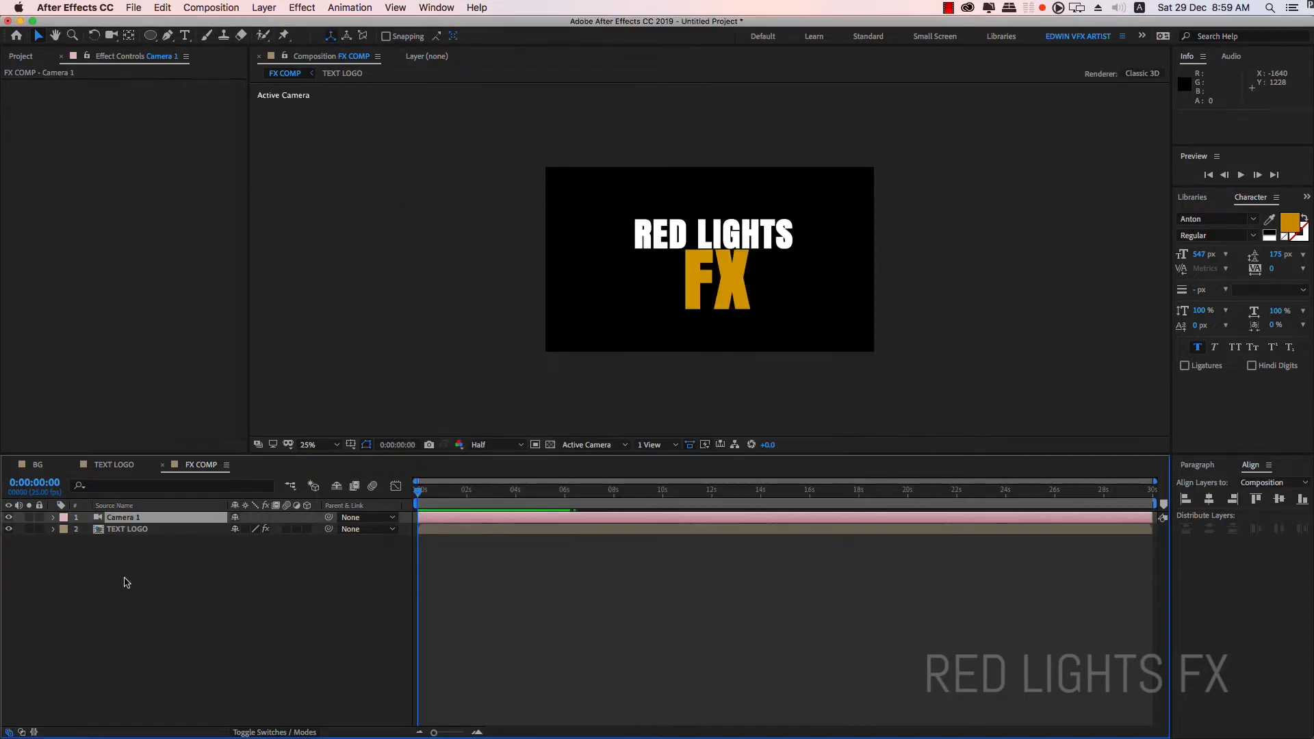
Step: Turn the TEXT LOGO layer into a 3D layer
left_click(155, 557)
left_click(310, 531)
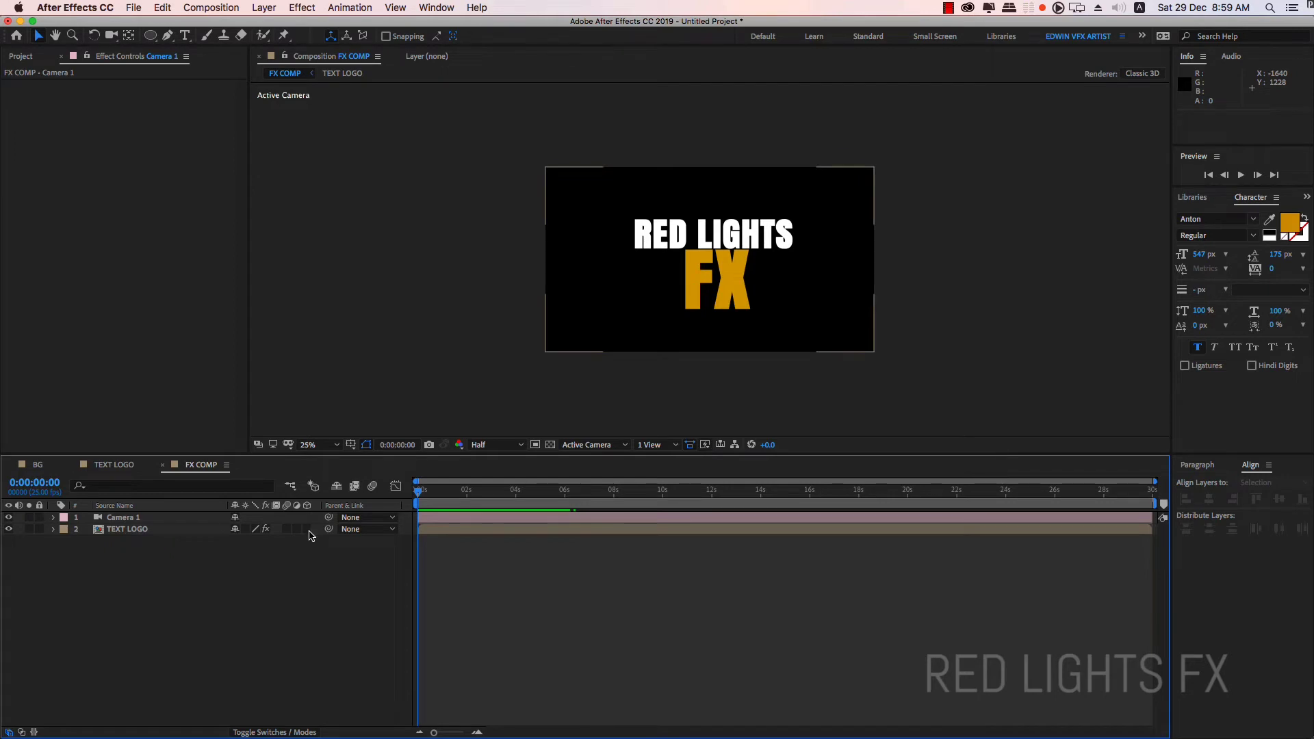
left_click(308, 562)
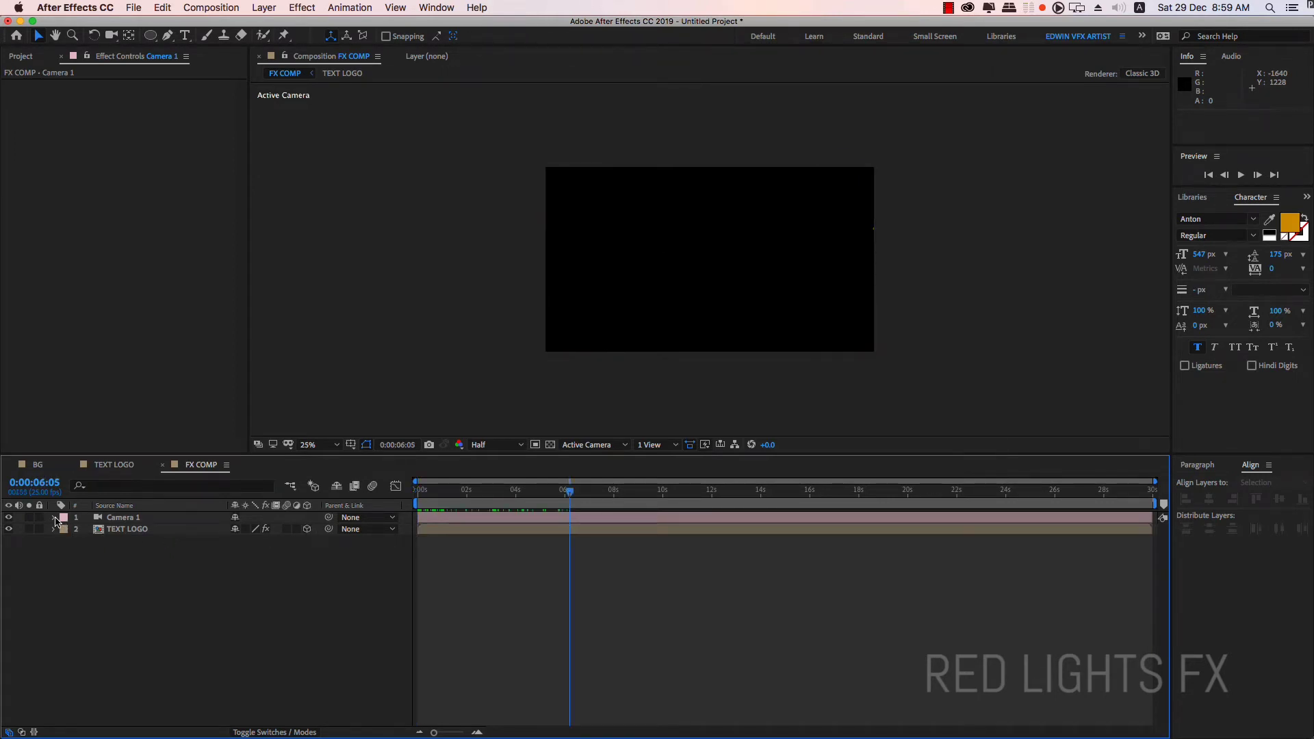
Step: Enable keyframing of Camera 1's Point of Interest, Position and Orientation at 0:00:00:00
left_click(53, 517)
left_click(65, 531)
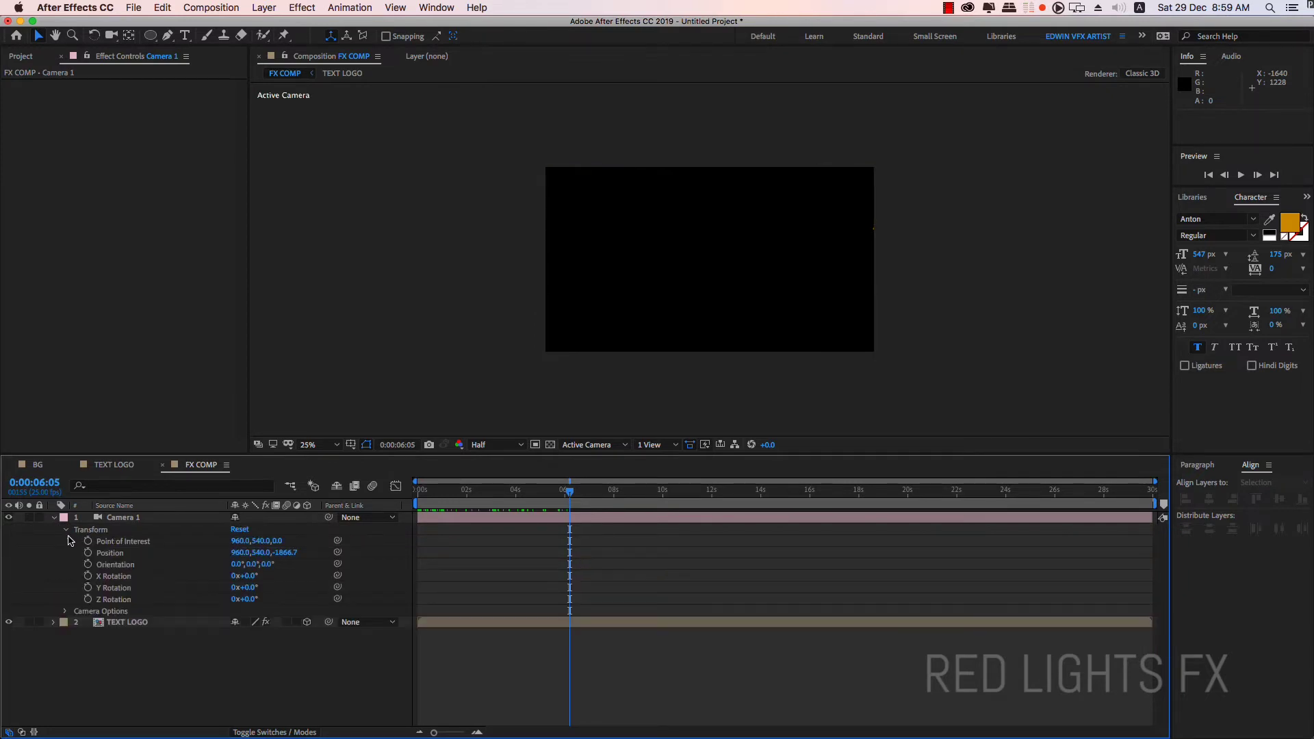
left_click(87, 552)
key("ctrl+z")
key("Home")
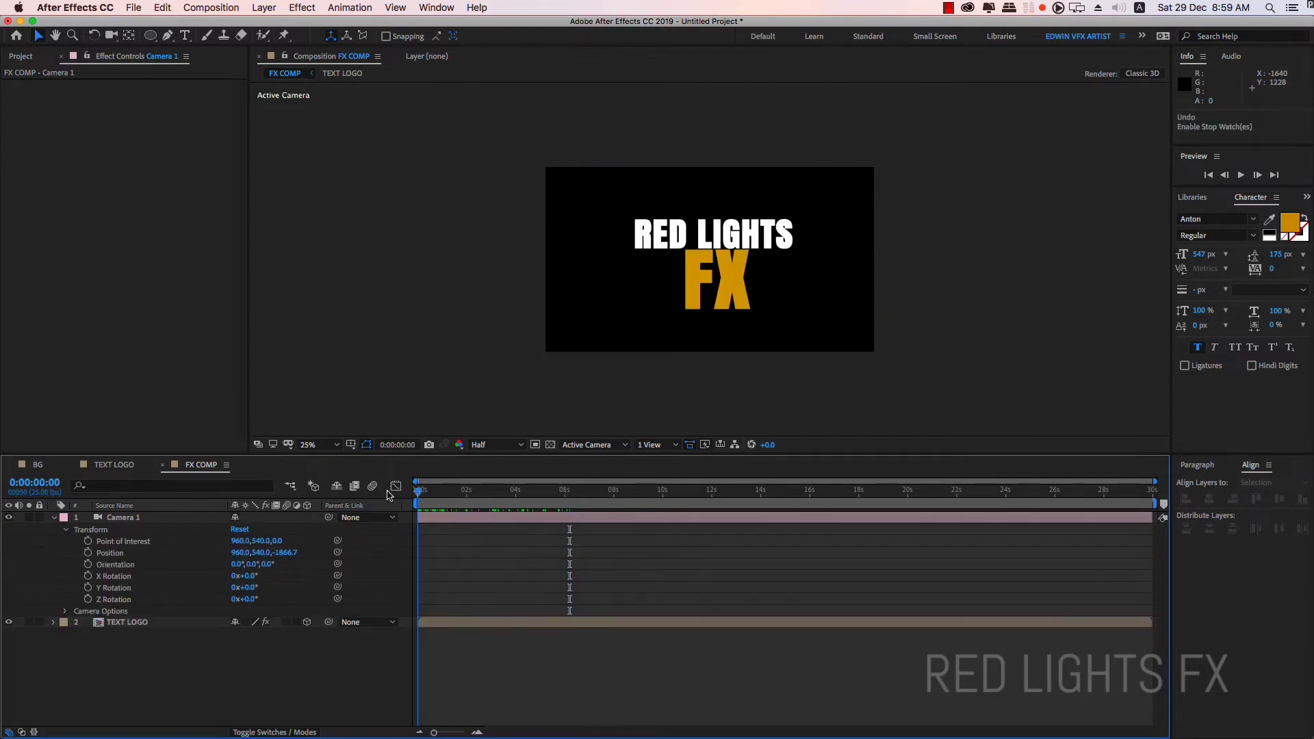
left_click(88, 540)
left_click(88, 552)
left_click(88, 565)
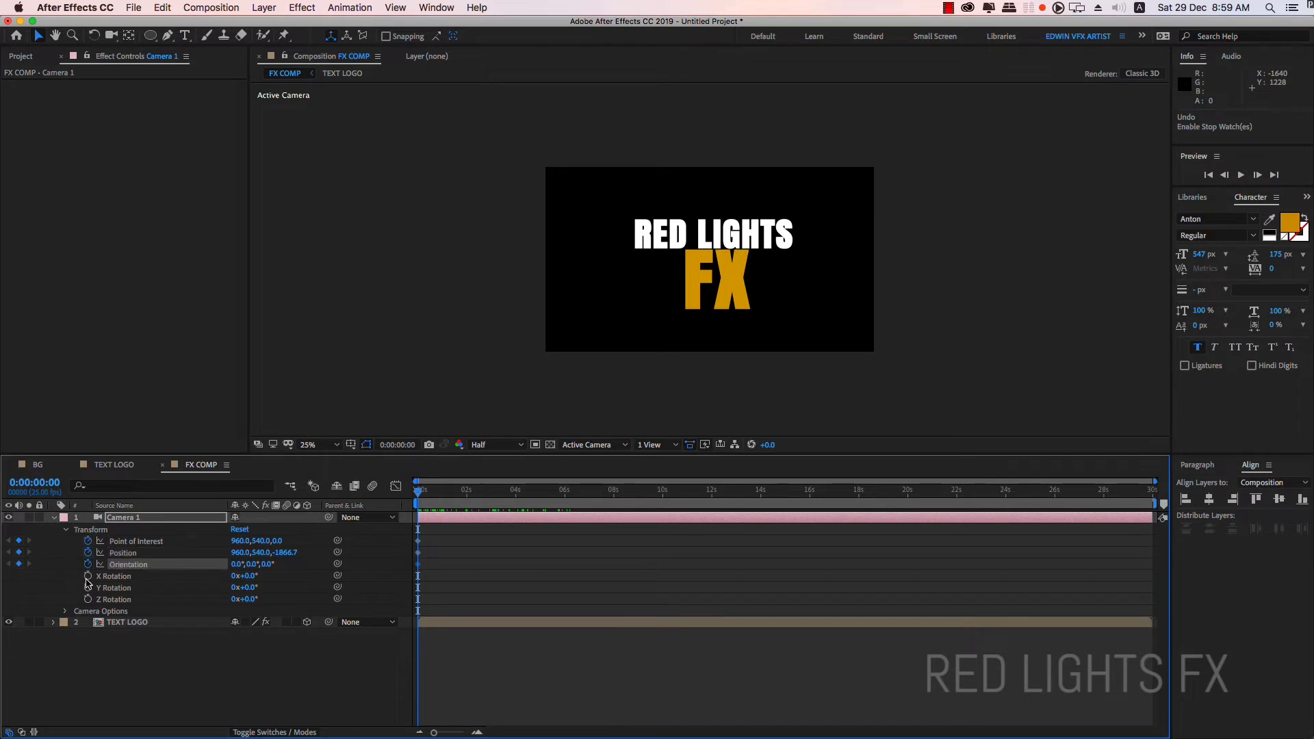
Step: Keyframe Camera 1's Y Position at 563.0 and move that keyframe to 0:00:02:14
left_click_drag(416, 515, 581, 553)
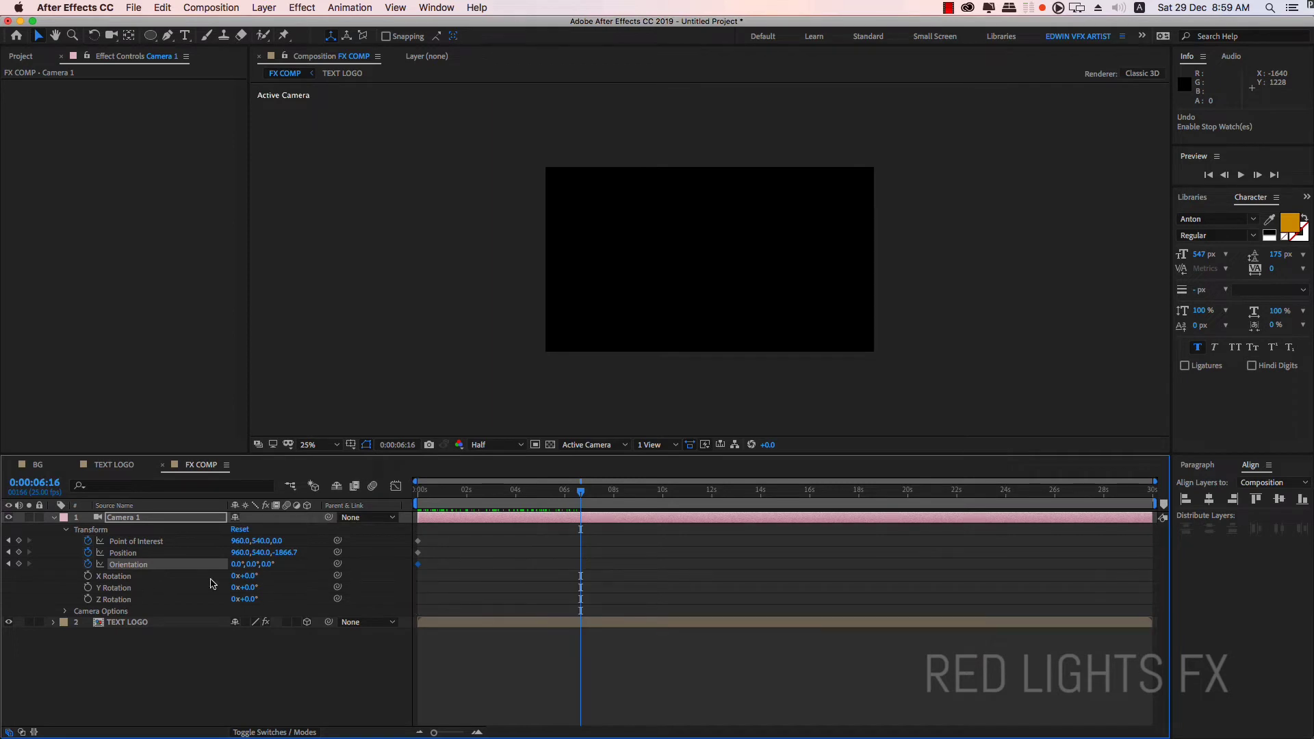
left_click_drag(261, 553, 274, 553)
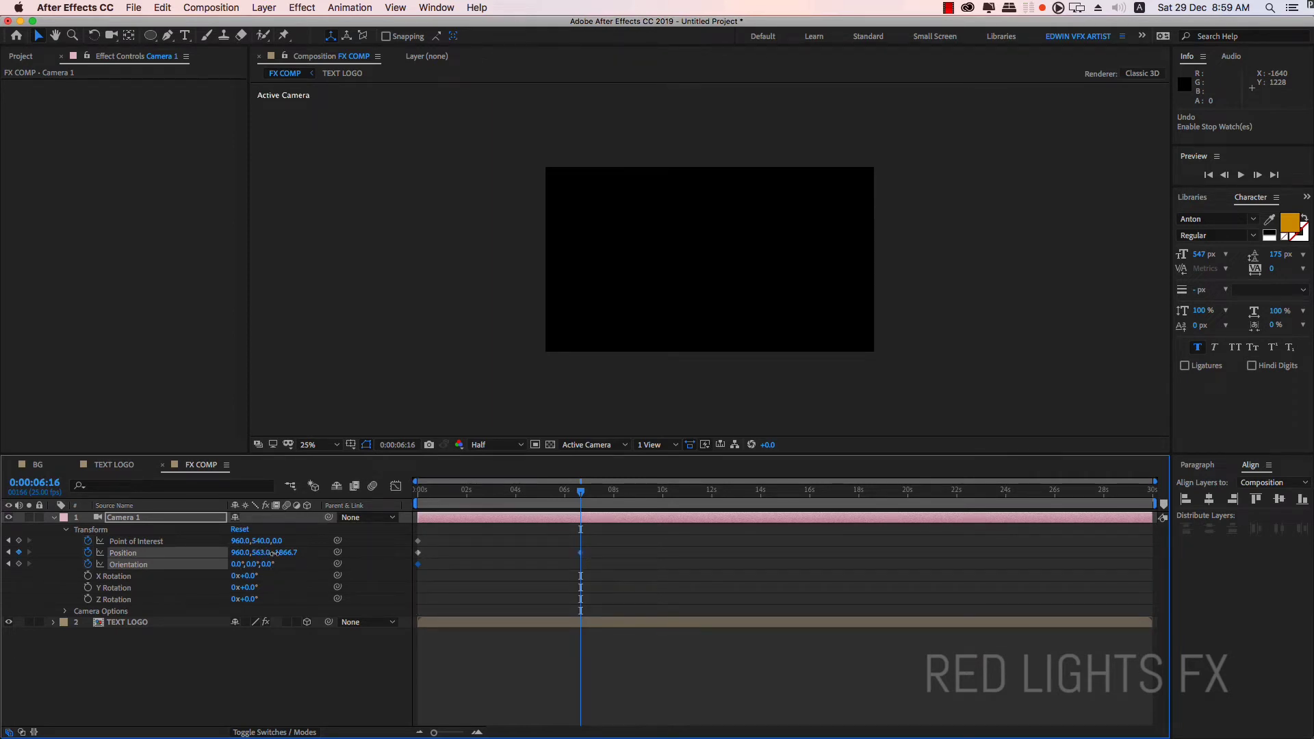
mouse_move(581, 494)
left_mouse_down()
mouse_move(420, 508)
mouse_move(481, 517)
left_mouse_up()
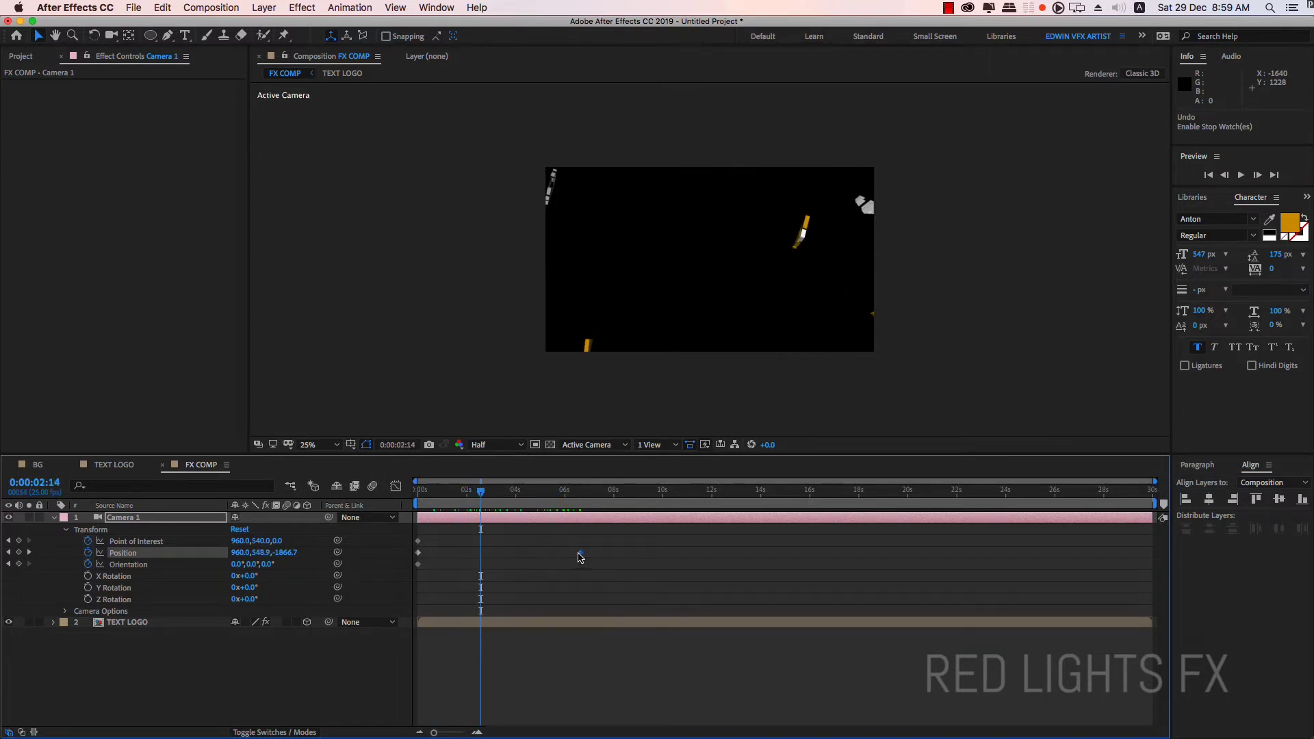
left_click_drag(580, 557, 481, 561)
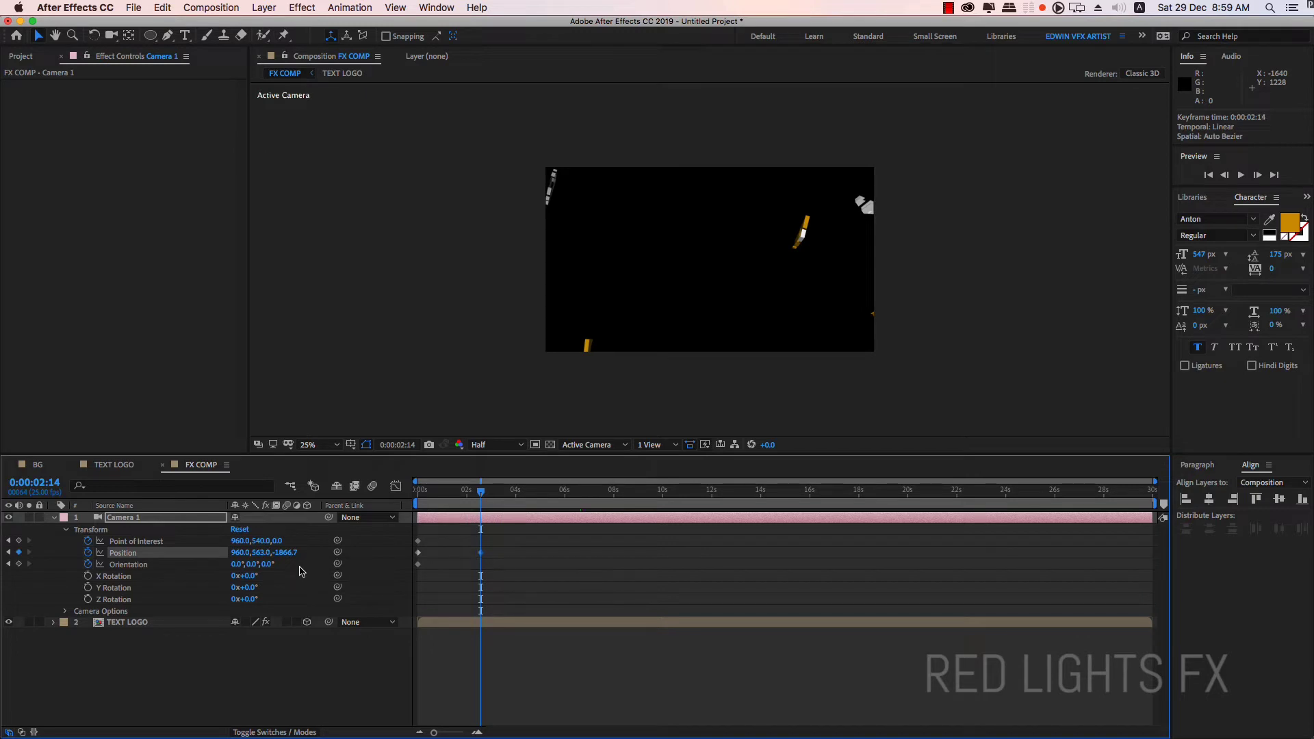
Step: At 0:00:02:14, set Camera 1's Z Orientation to 23° and dolly the camera in to a Z Position of about -882.7
left_click_drag(265, 564, 754, 542)
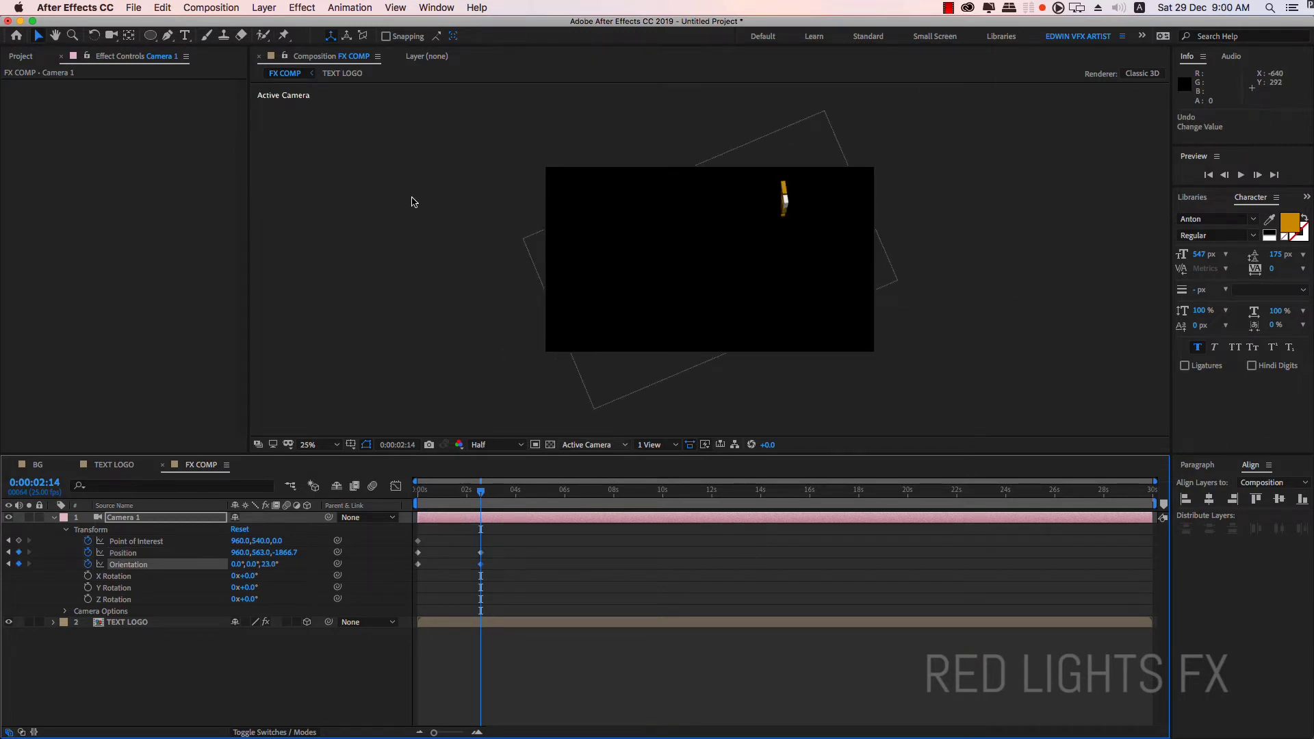
left_click_drag(112, 35, 182, 79)
left_click_drag(729, 293, 740, 219)
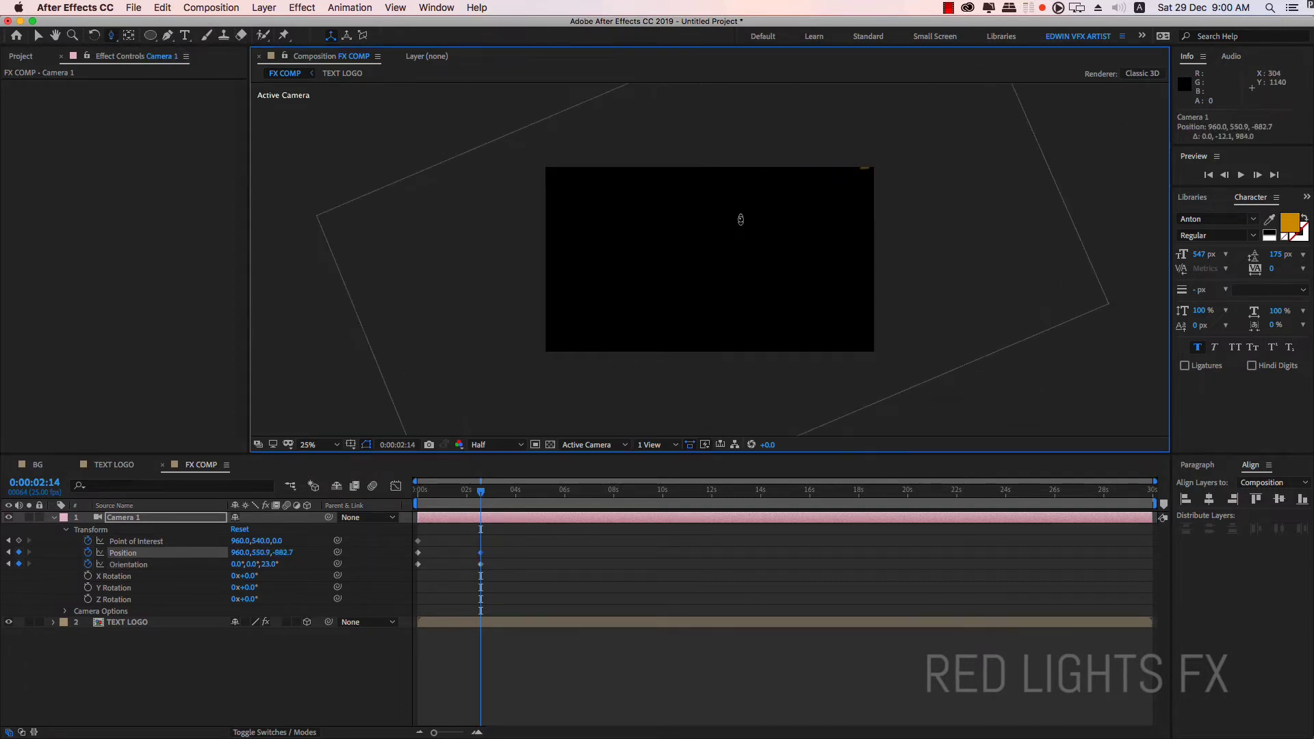
Step: Preview the camera move over the shattering logo, and collapse and deselect the Camera 1 layer
key("space")
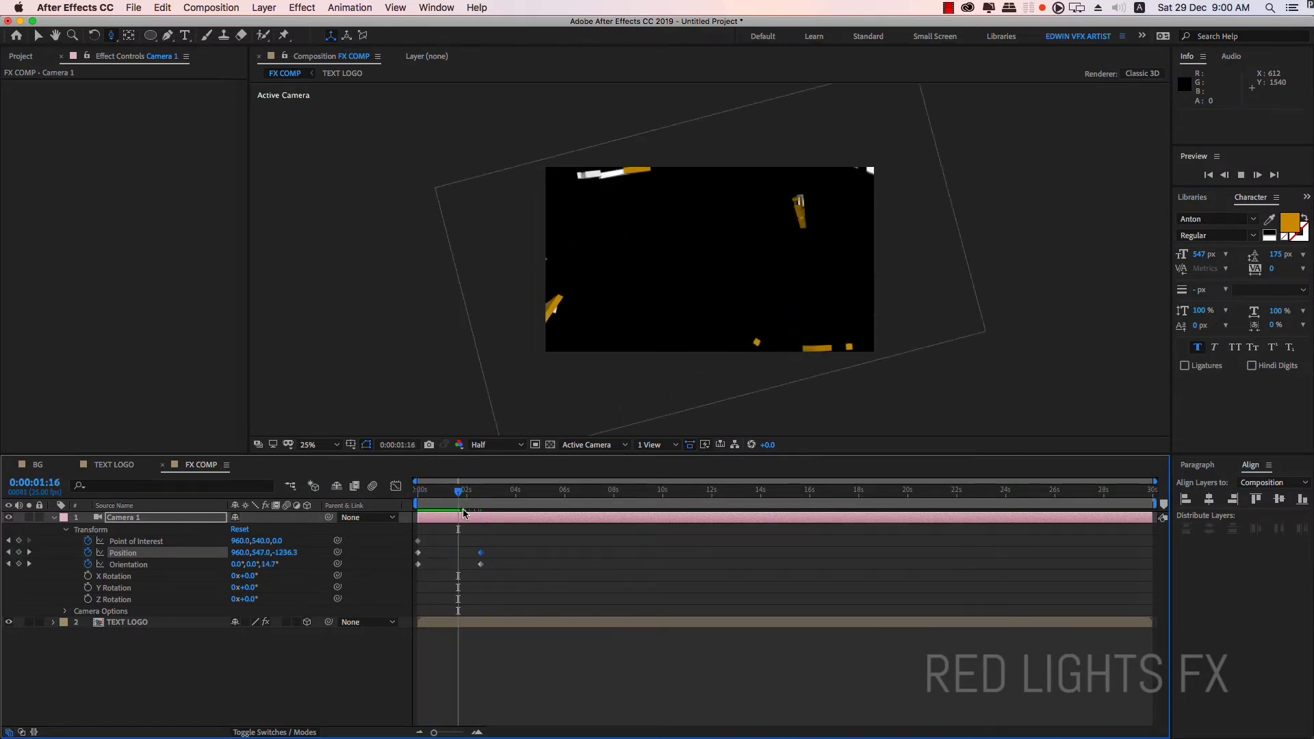
key("space")
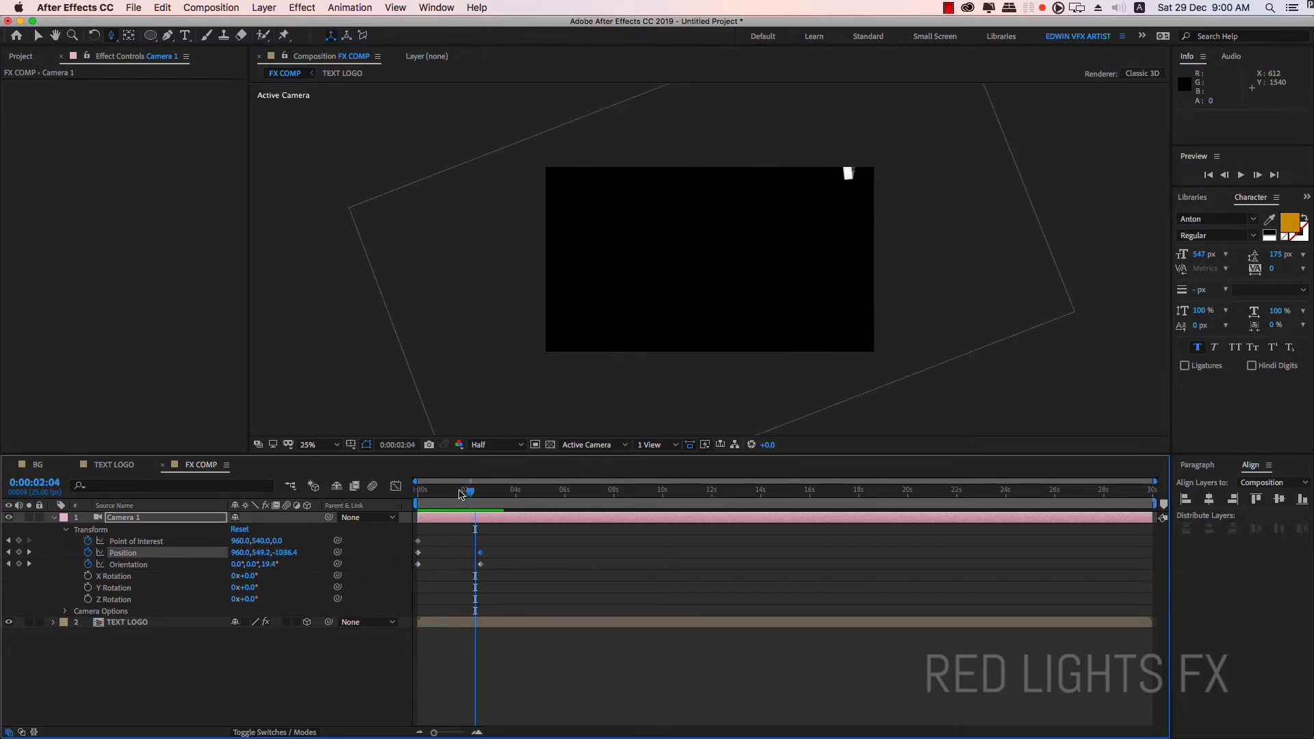
key("space")
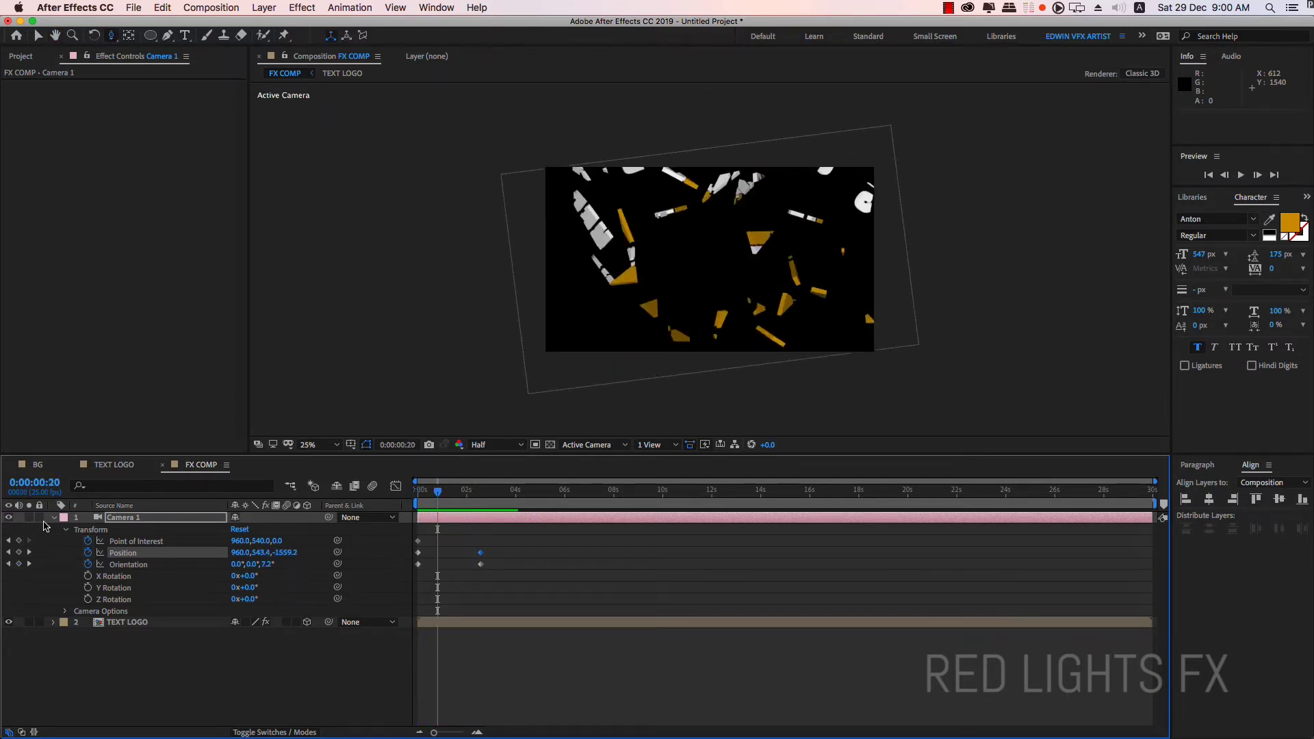
left_click(54, 517)
left_click(234, 695)
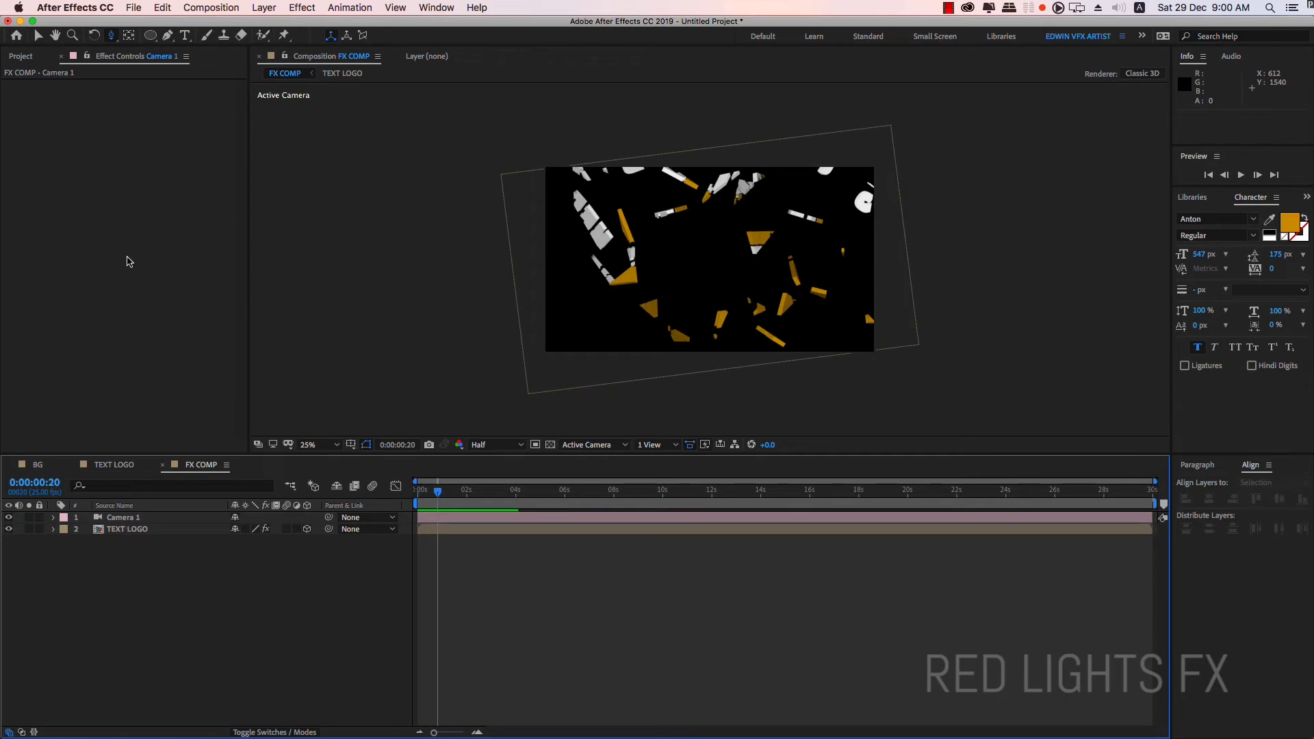
Step: Add the BG composition as the lowest layer of FX COMP and preview the shatter against it
left_click(26, 57)
left_click(27, 179)
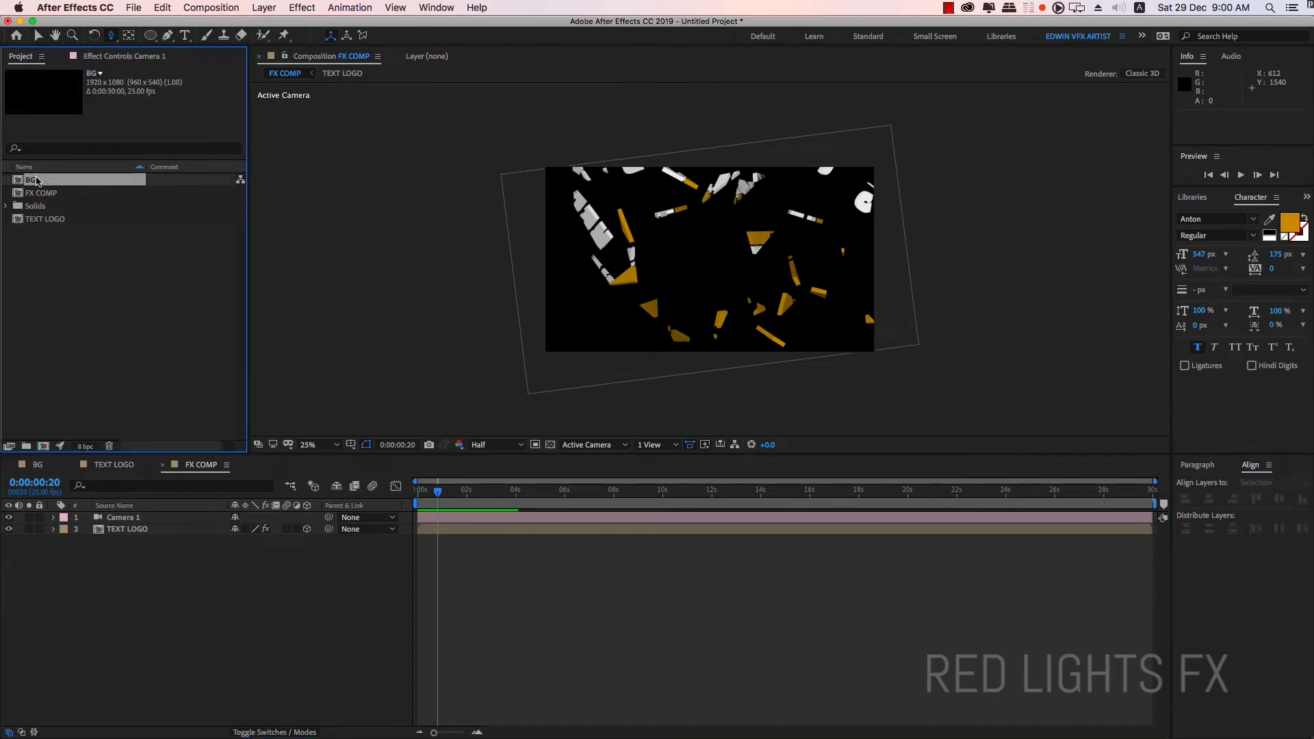
left_click_drag(22, 180, 270, 592)
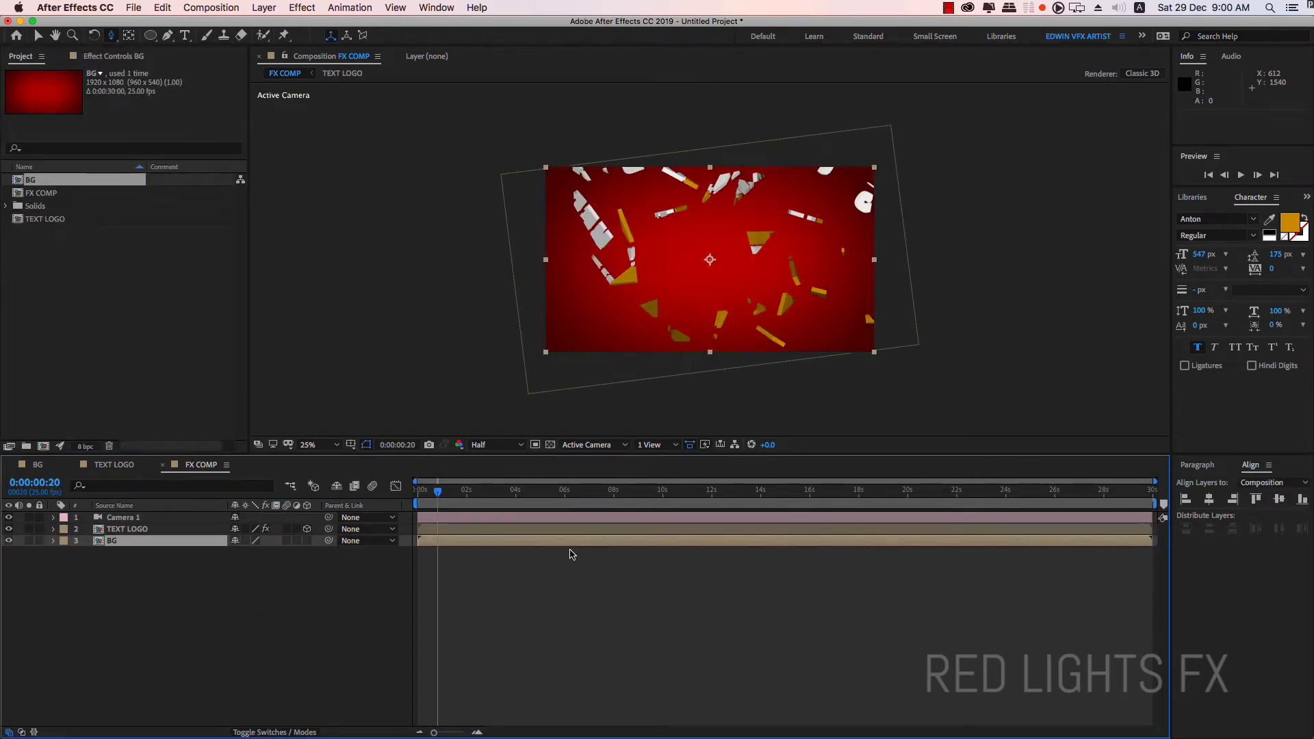
key("space")
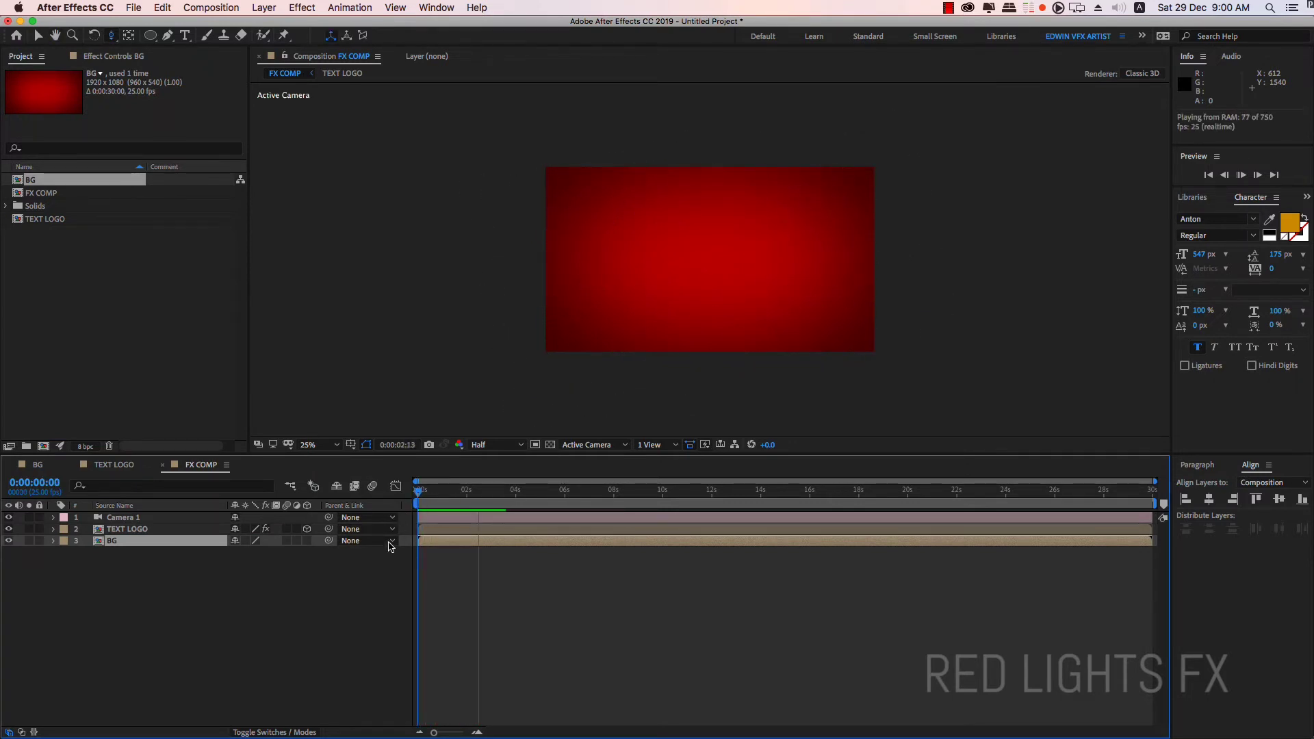
left_click(213, 629)
Step: Create a composition named Main Comp, place FX COMP in it, and scrub through the animation back to the start
key("super+n")
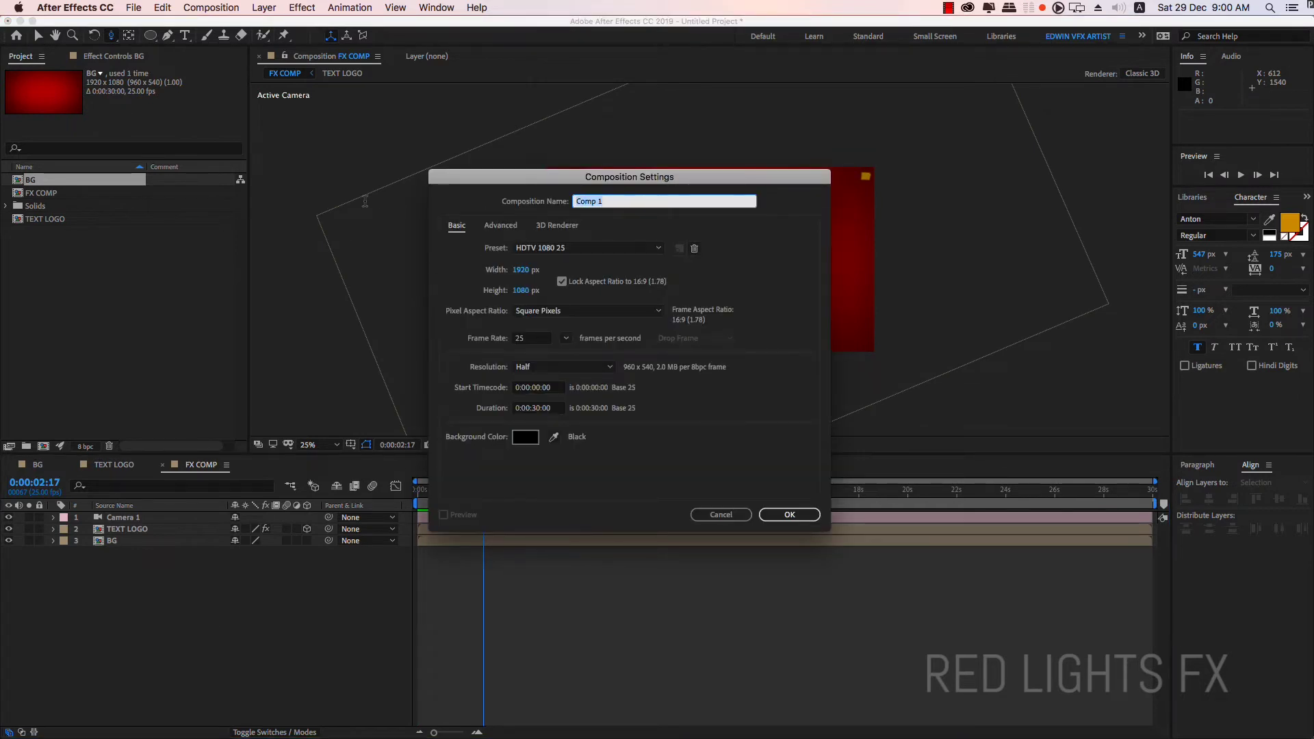
type("Main C")
left_click(789, 514)
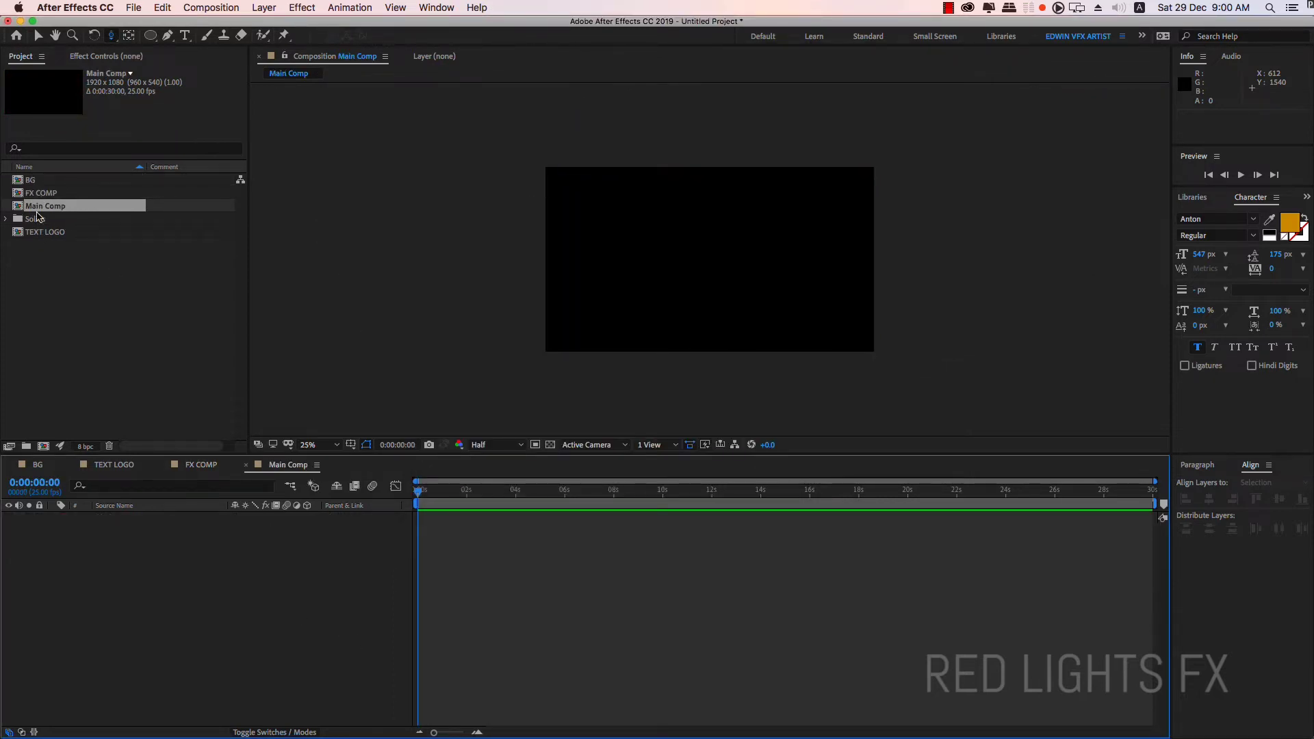
left_click(32, 197)
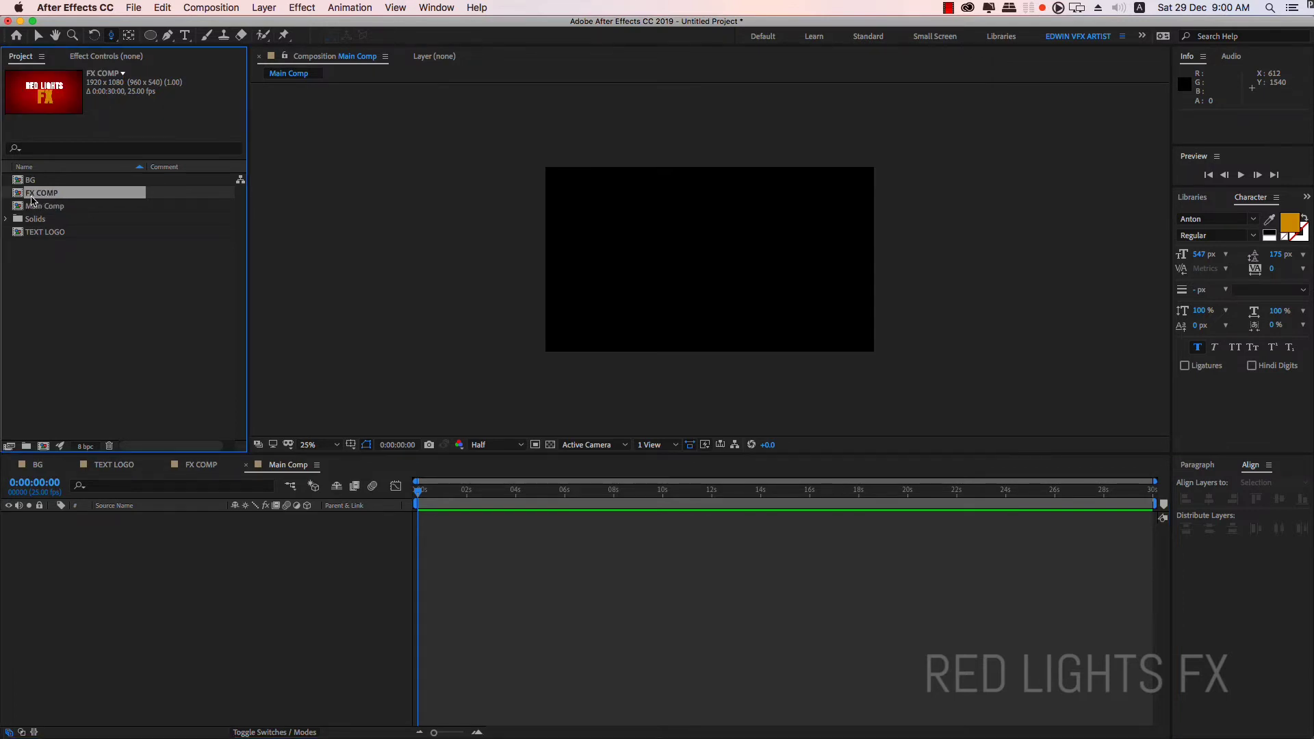
left_click_drag(19, 196, 216, 577)
left_click_drag(501, 491, 377, 506)
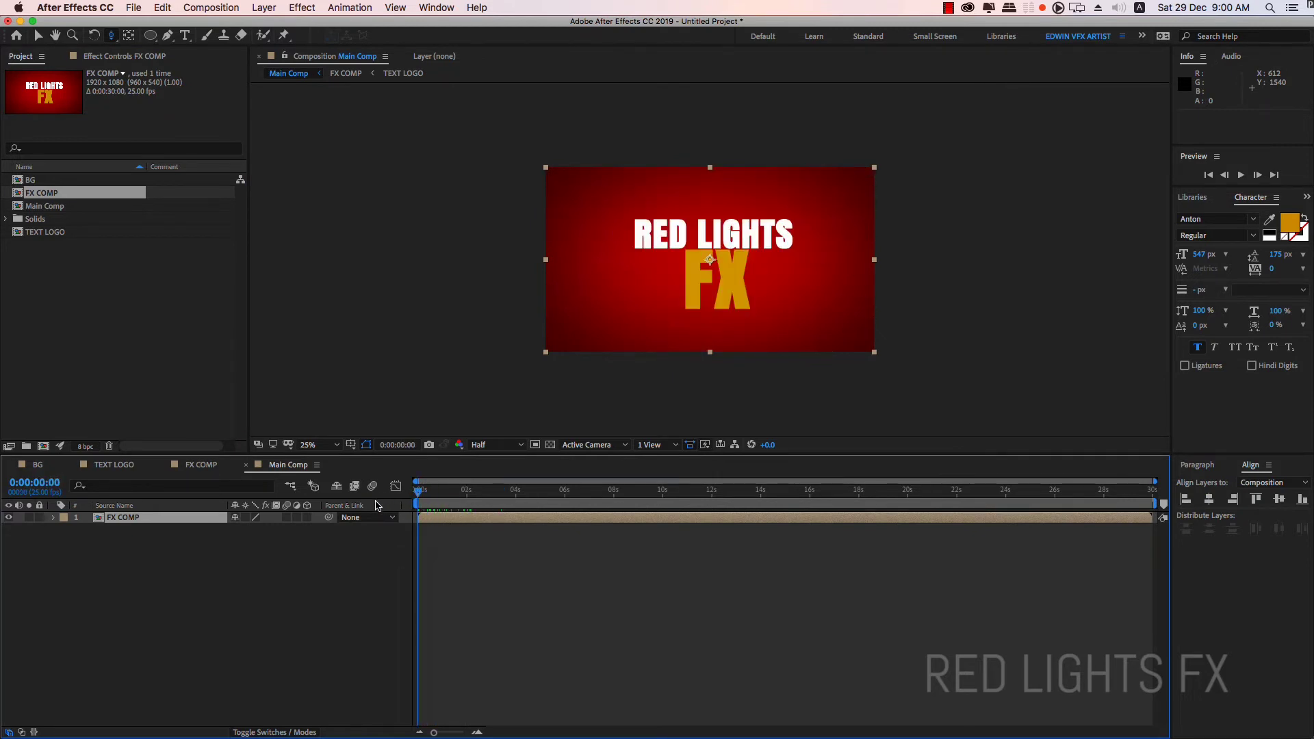
Step: Enable time remapping on the FX COMP layer and add a Time Remap keyframe at 0:00:03:05
right_click(189, 525)
mouse_move(267, 573)
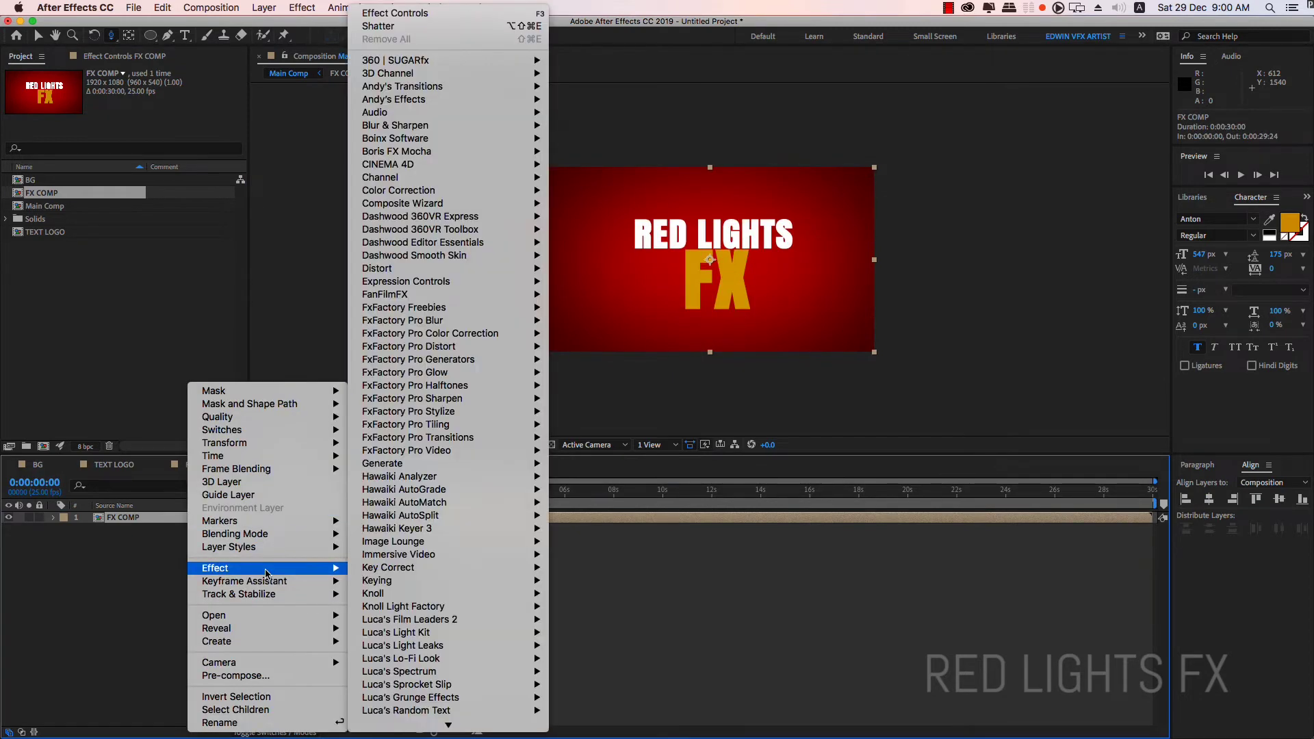
mouse_move(273, 456)
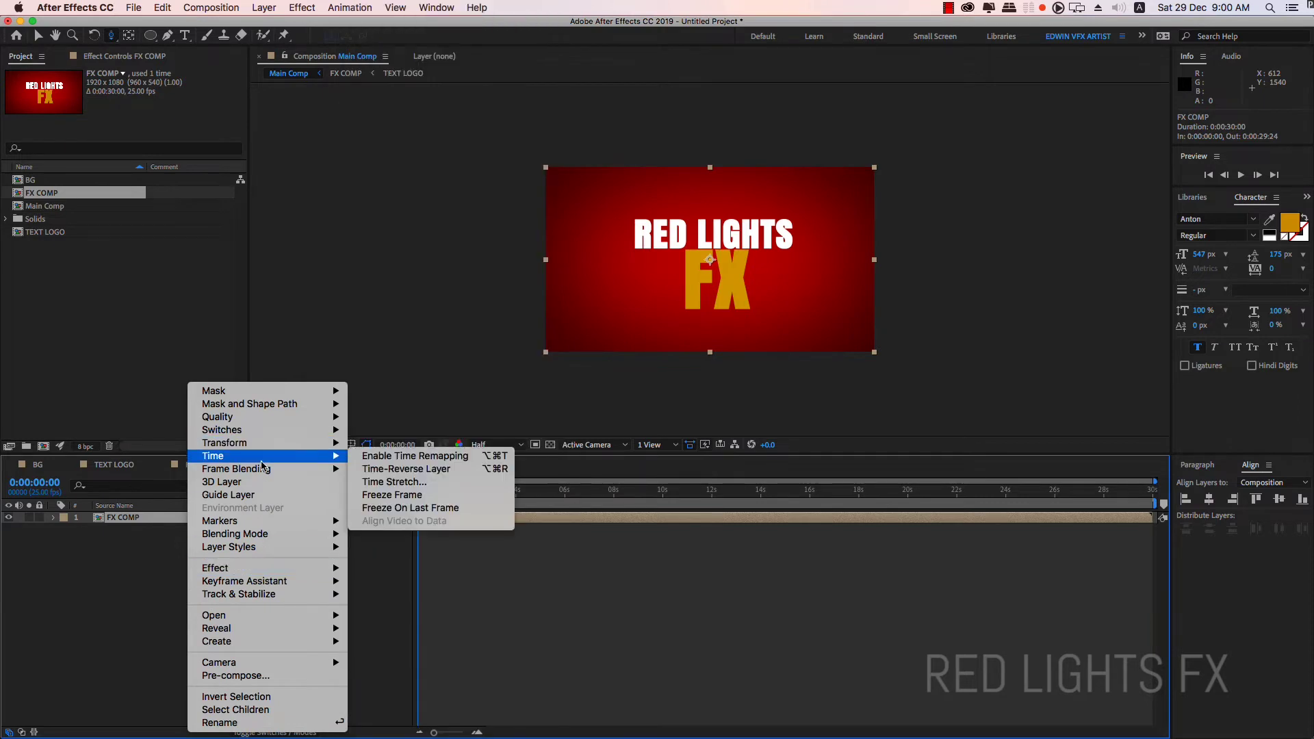
left_click(460, 462)
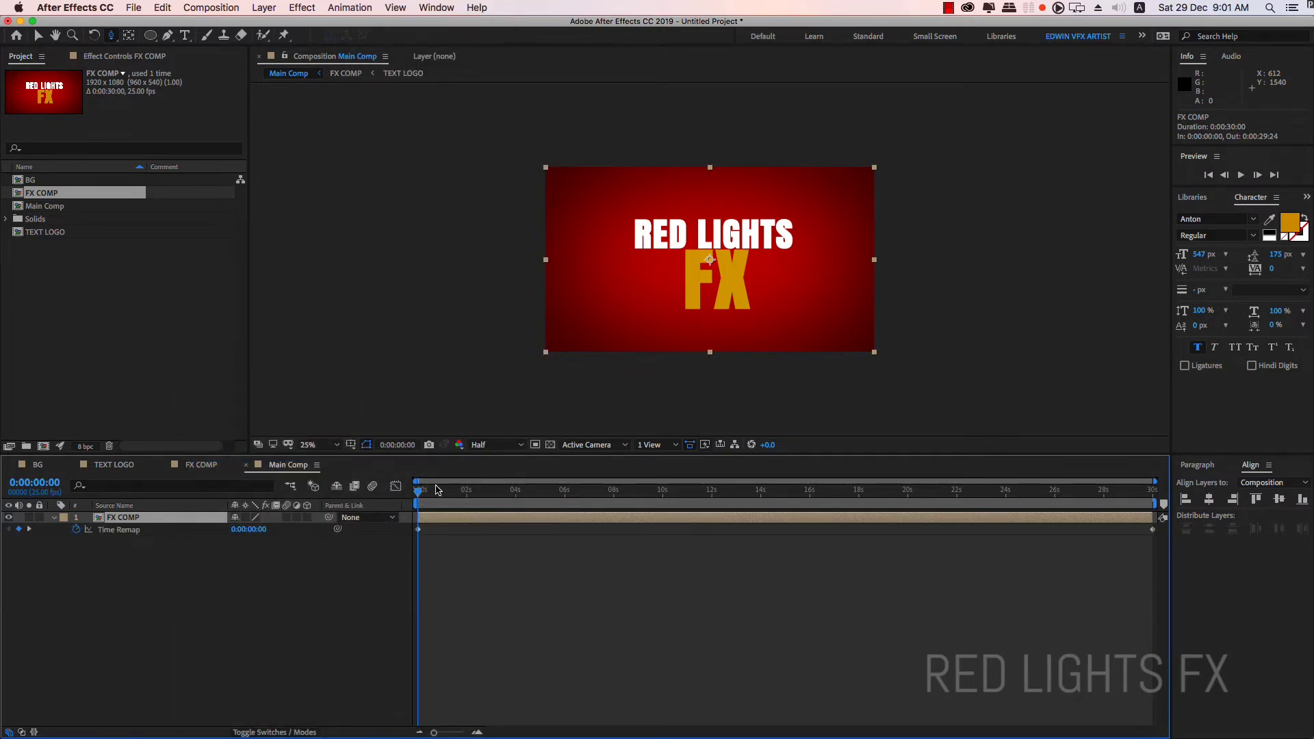
left_click_drag(437, 490, 497, 499)
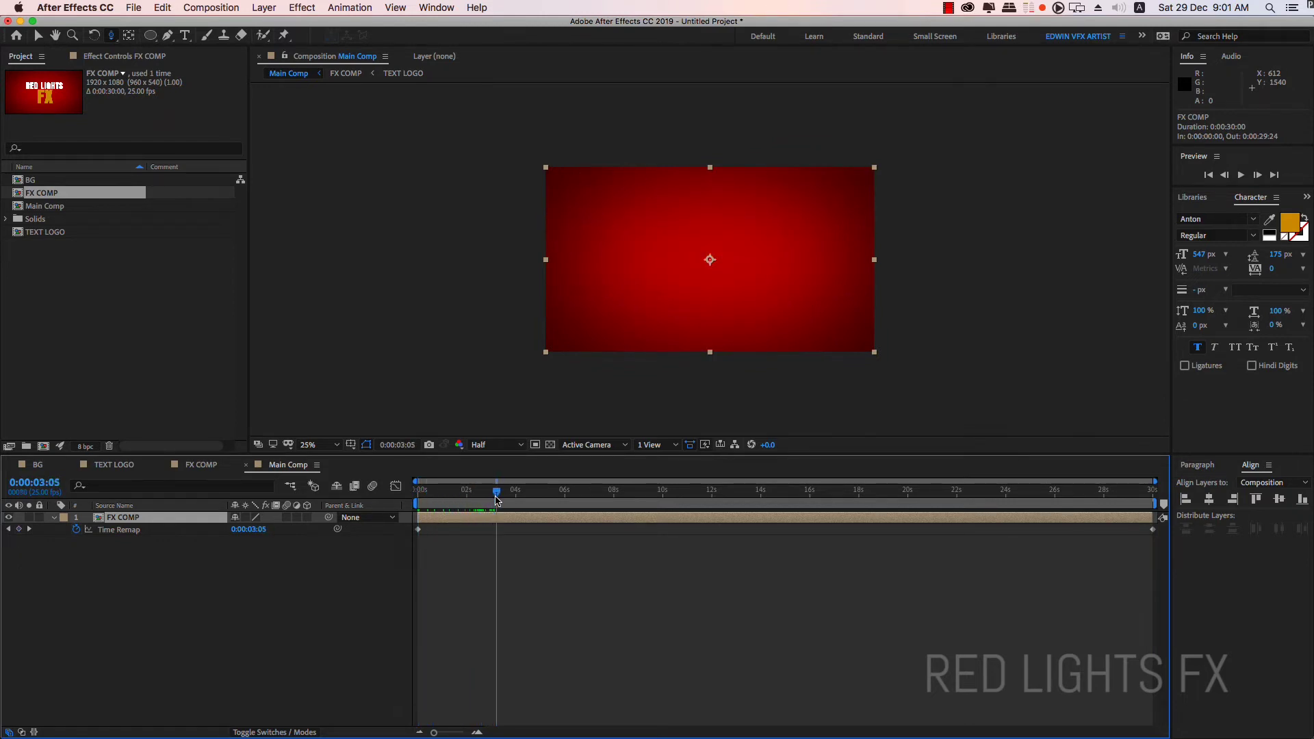
left_click(18, 529)
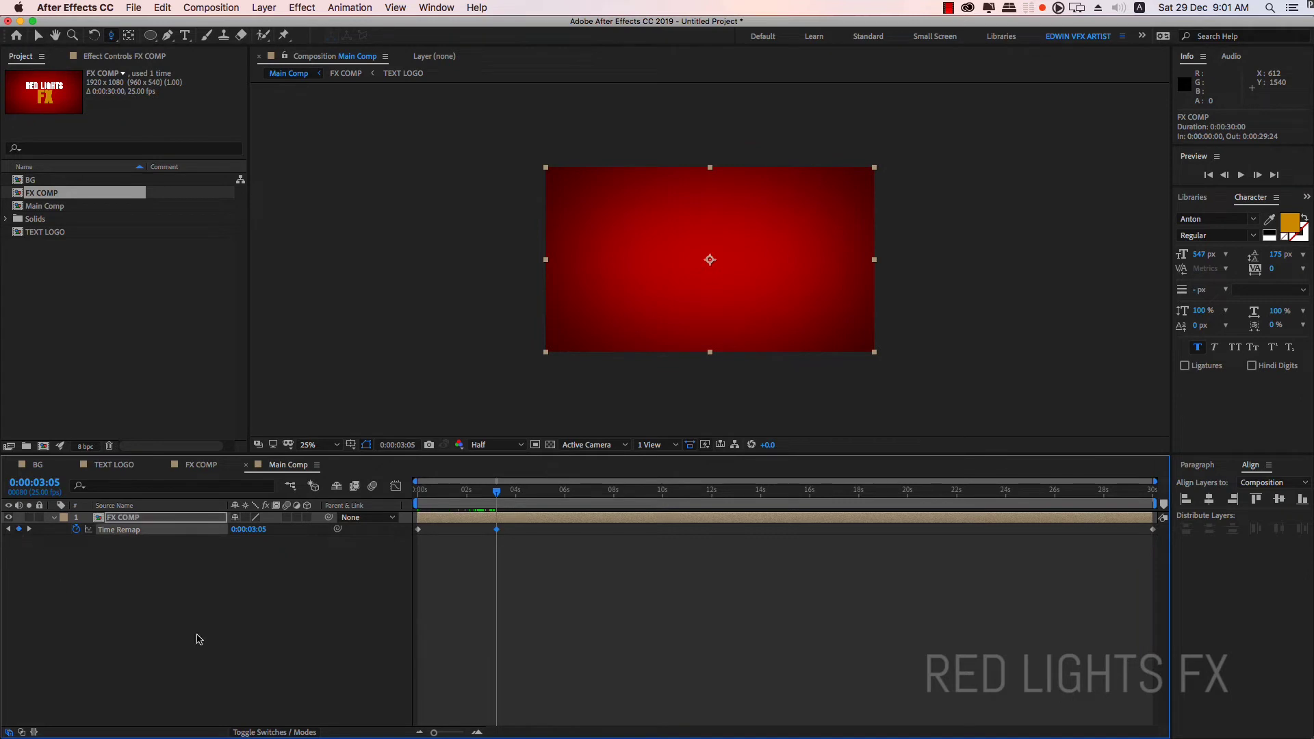
Step: Swap the first two Time Remap keyframes so FX COMP runs from 0:00:03:05 back to 0:00:00:00, and preview the reversed shatter
left_click_drag(499, 533, 418, 535)
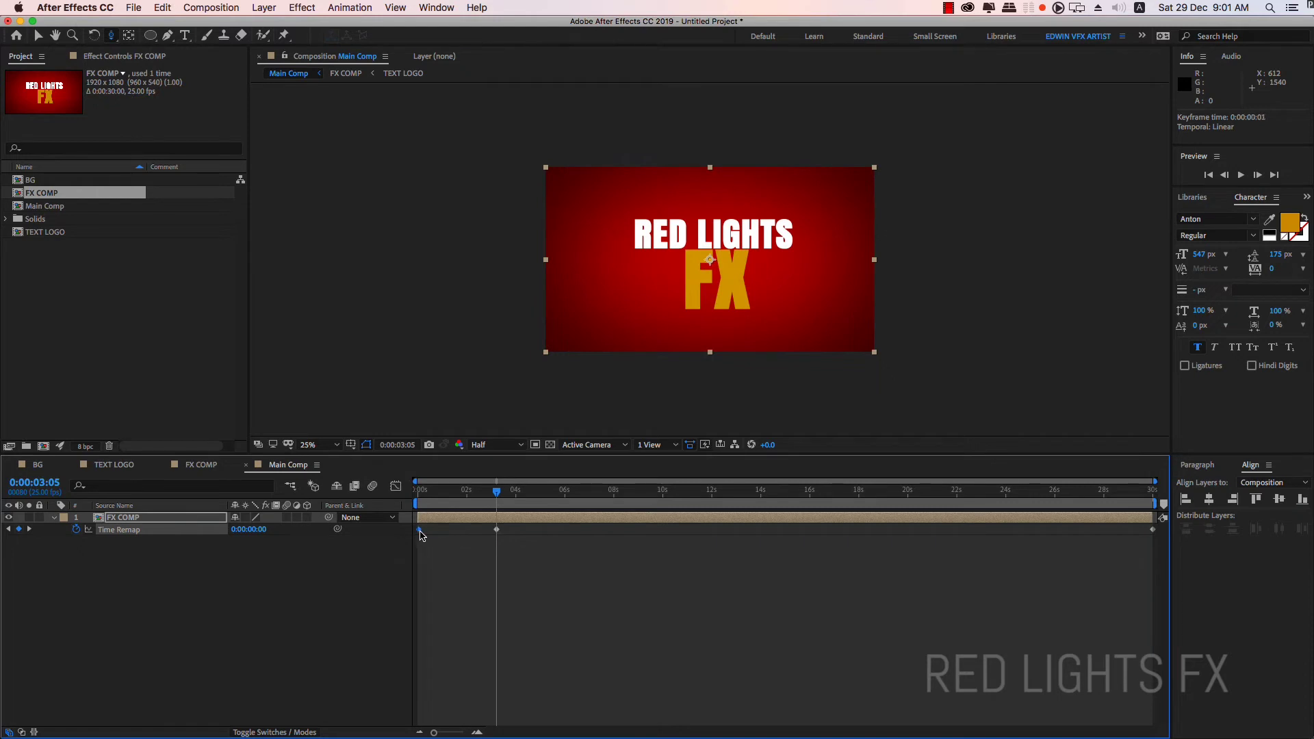
left_click_drag(460, 490, 418, 490)
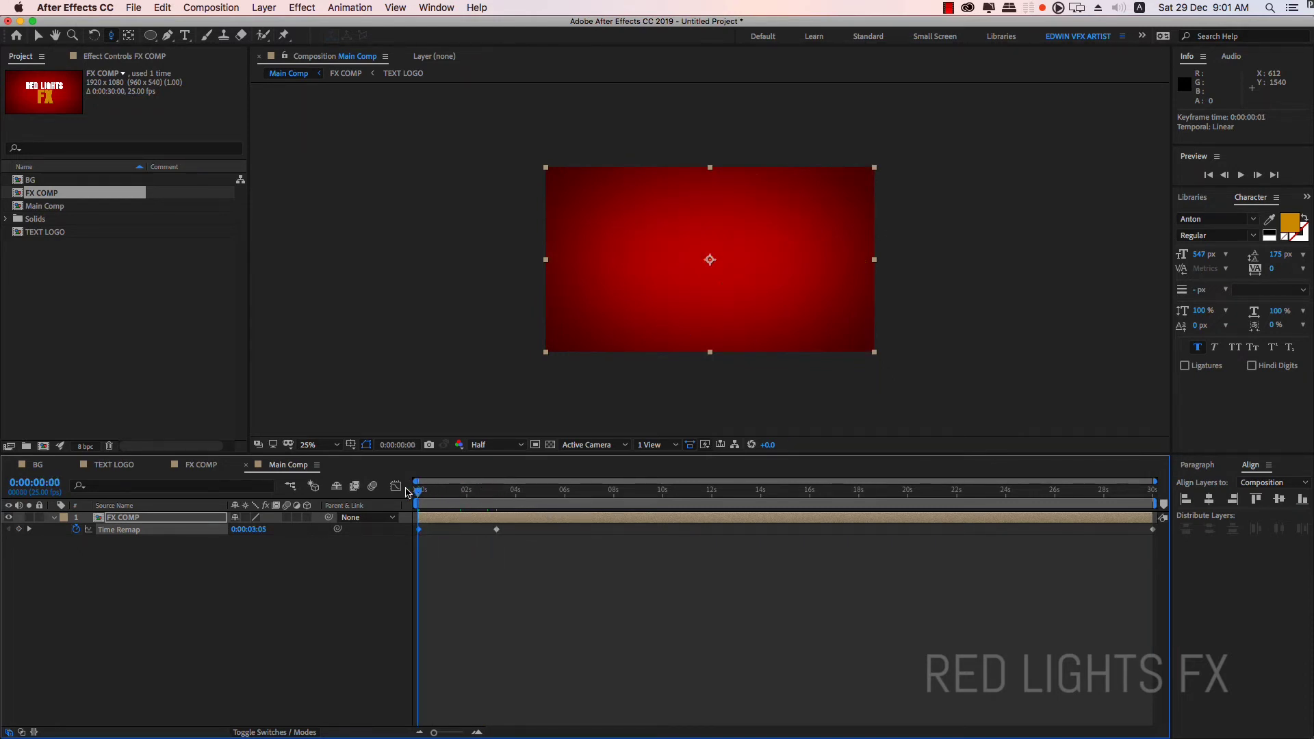
key("space")
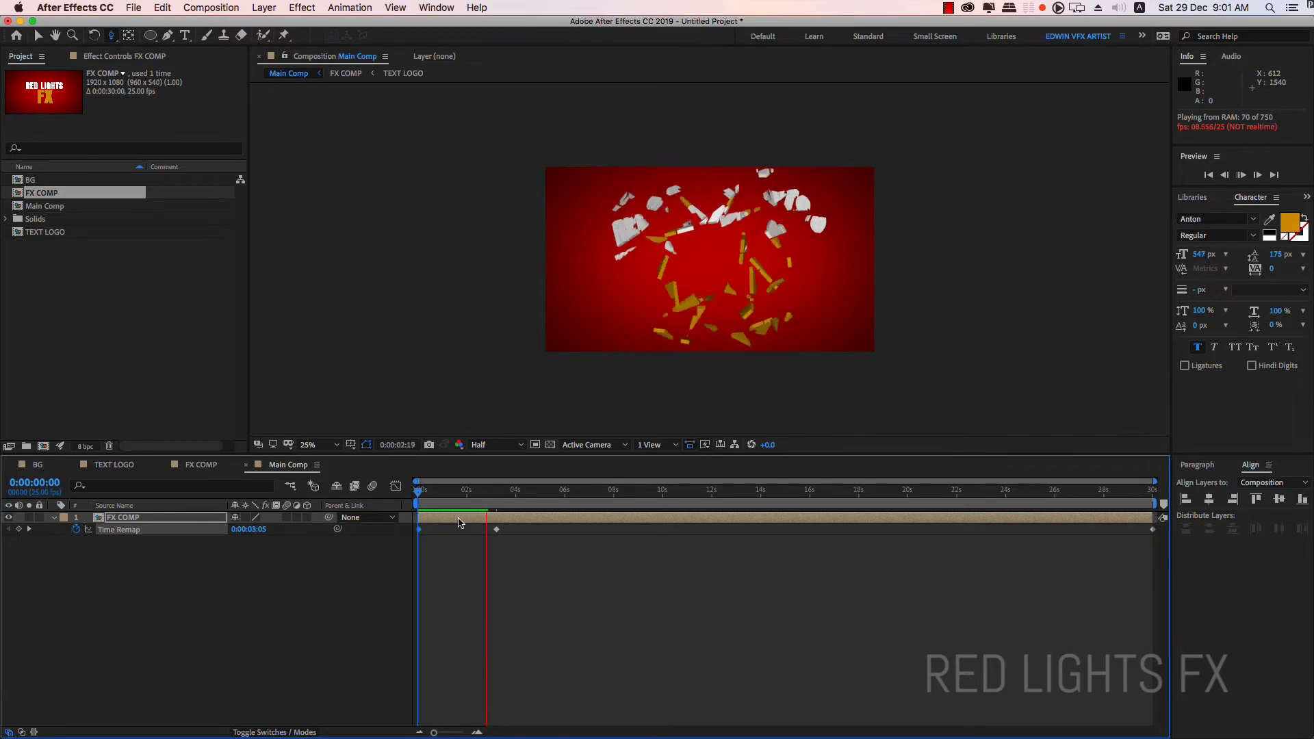
key("space")
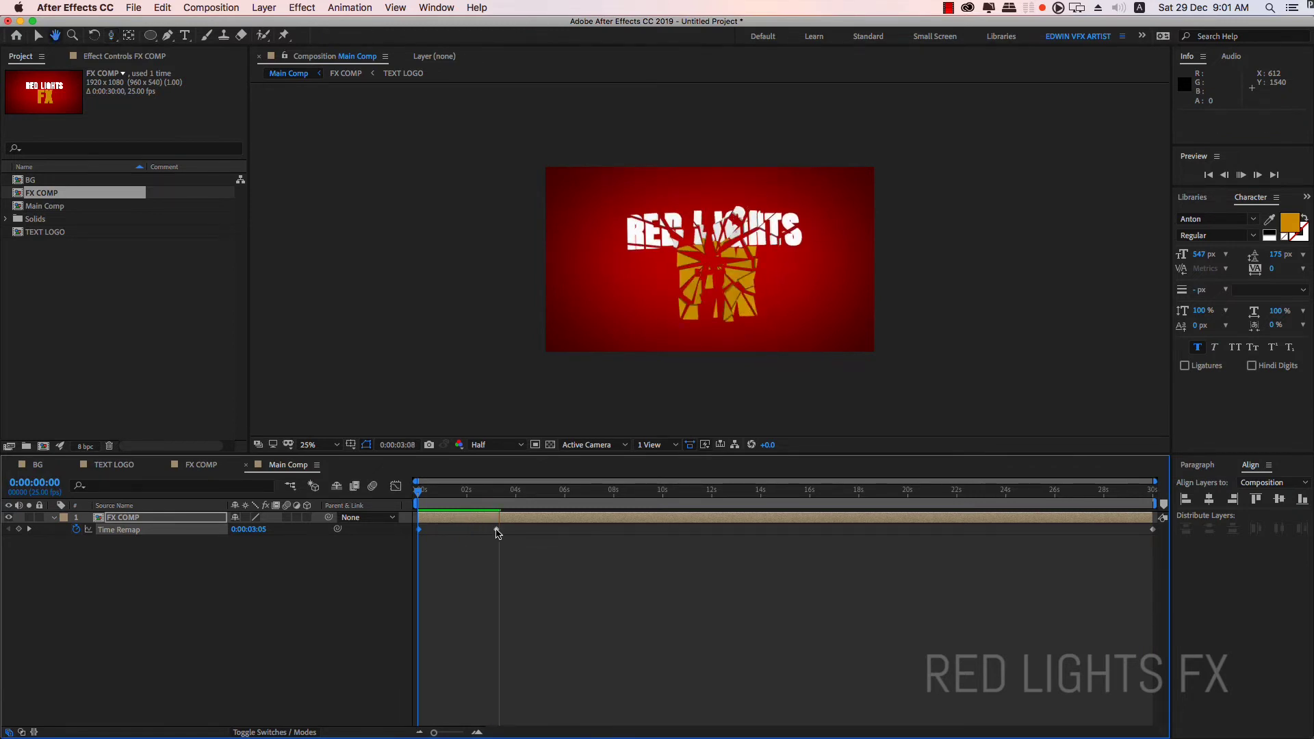
Step: Delete the final Time Remap keyframe at the end of FX COMP, preview the animation, and collapse the layer
left_click(1152, 529)
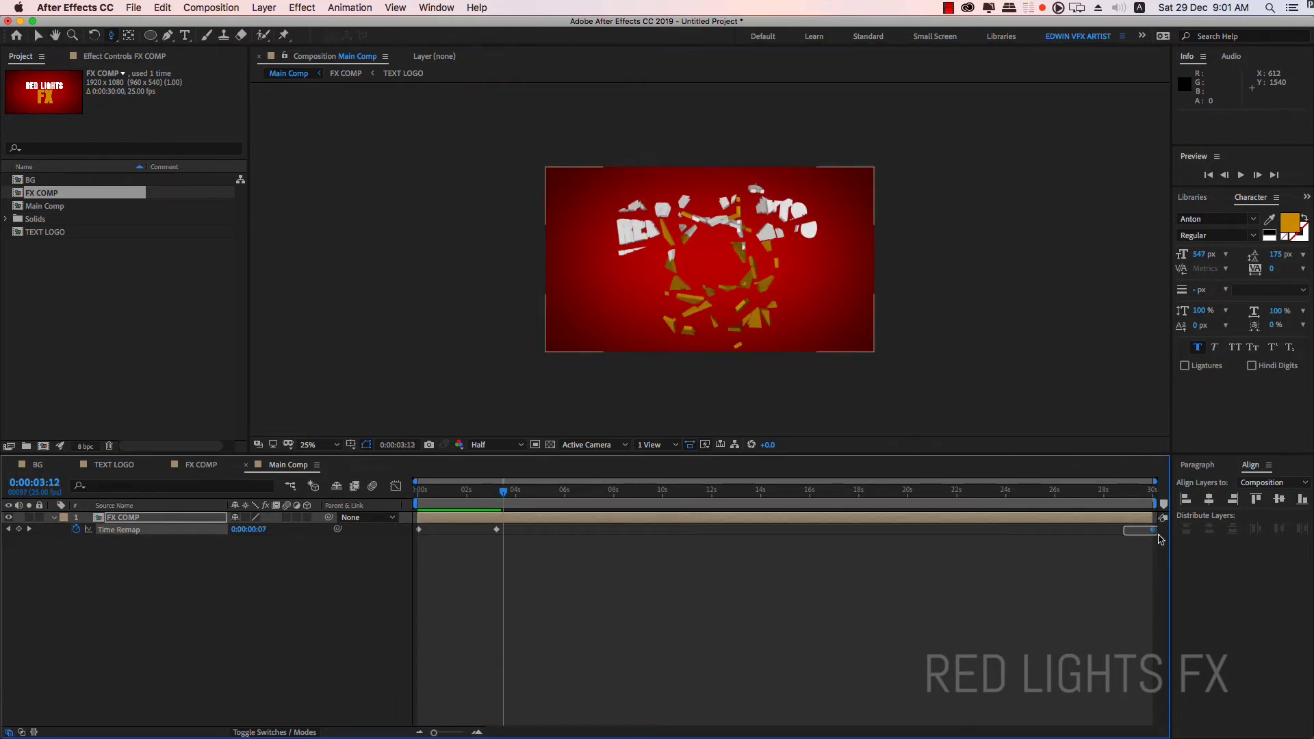
key("Delete")
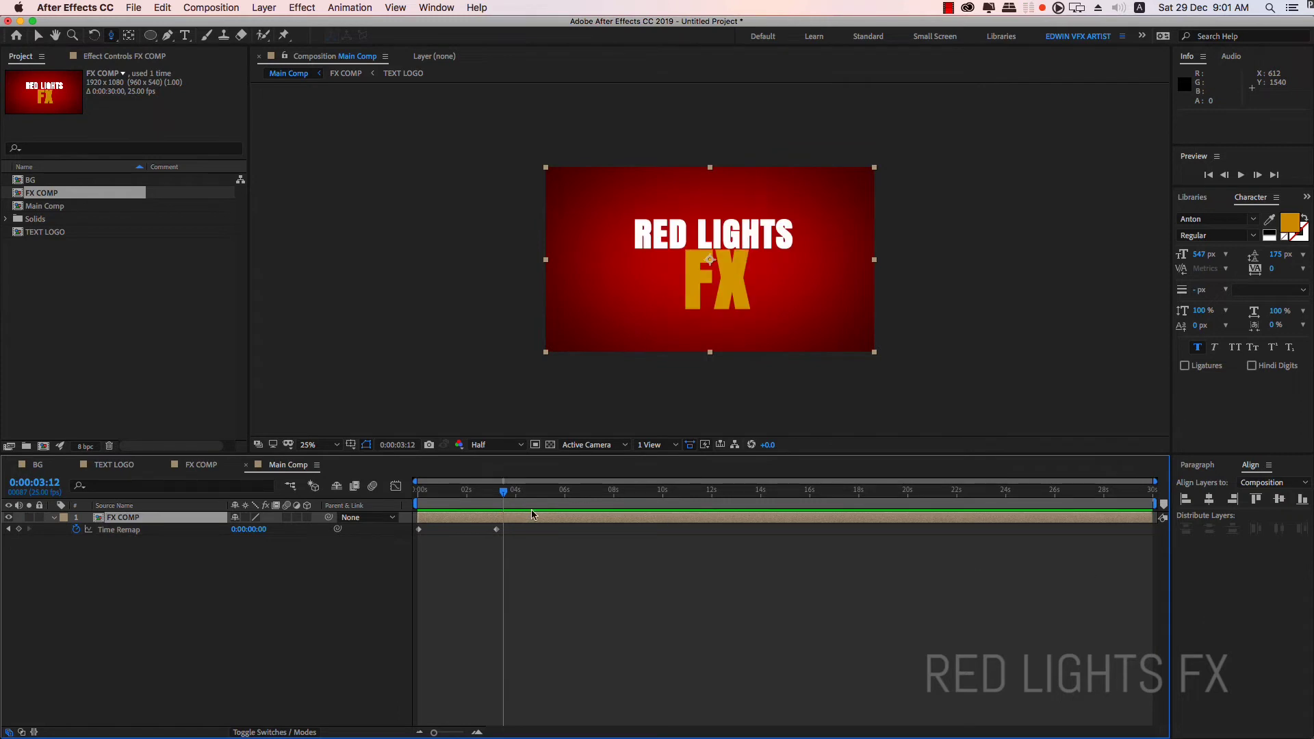
key("space")
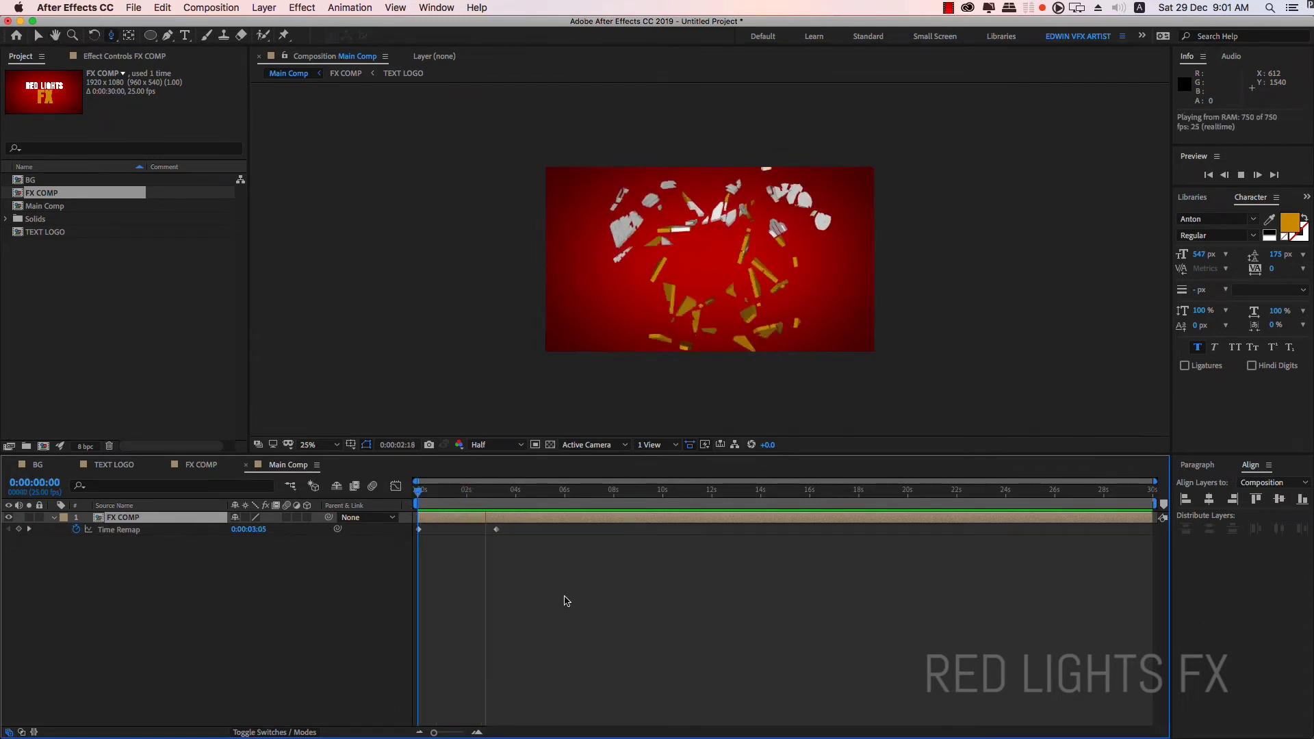
key("space")
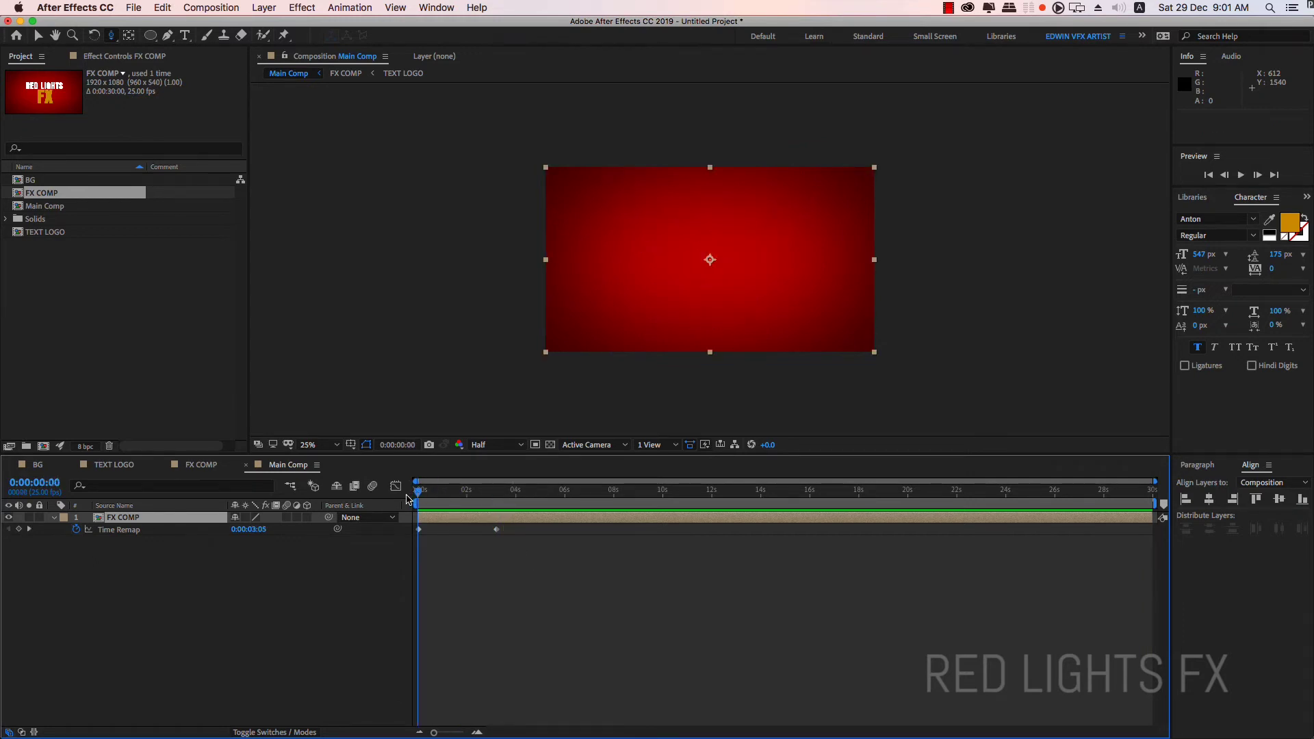
key("space")
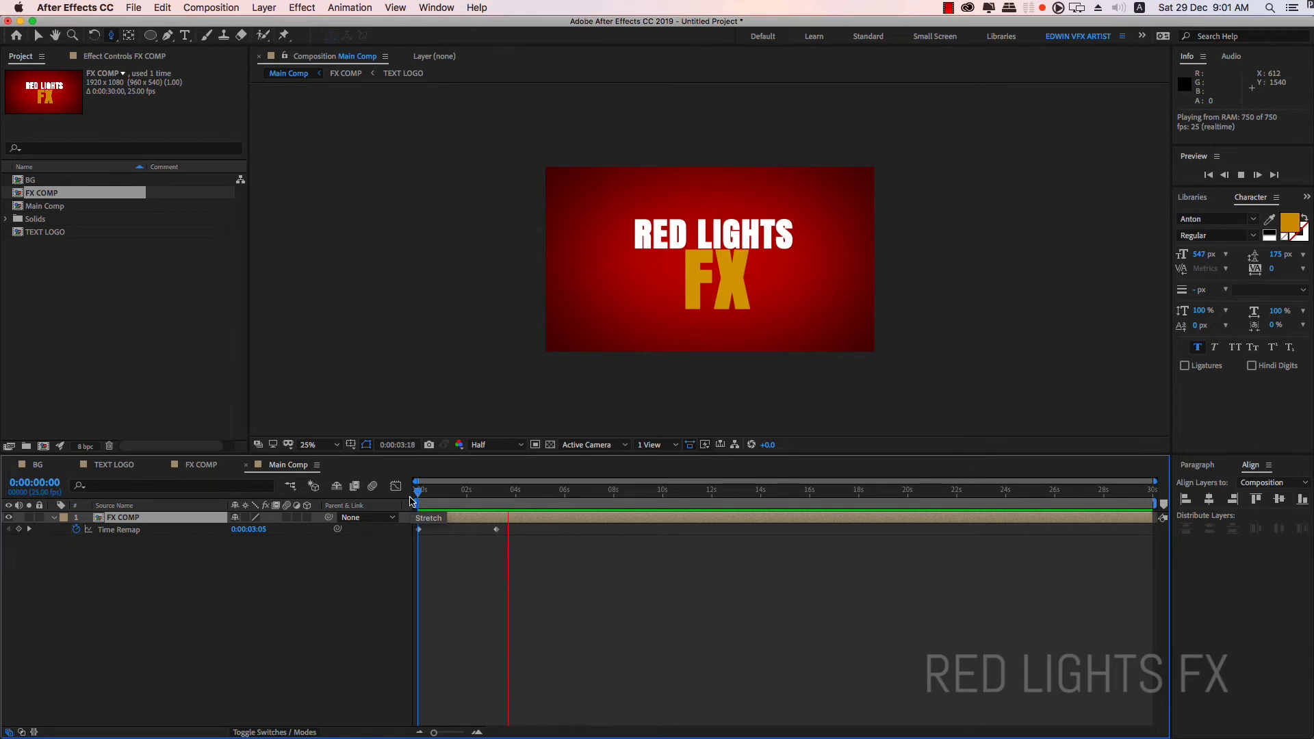
left_click(410, 501)
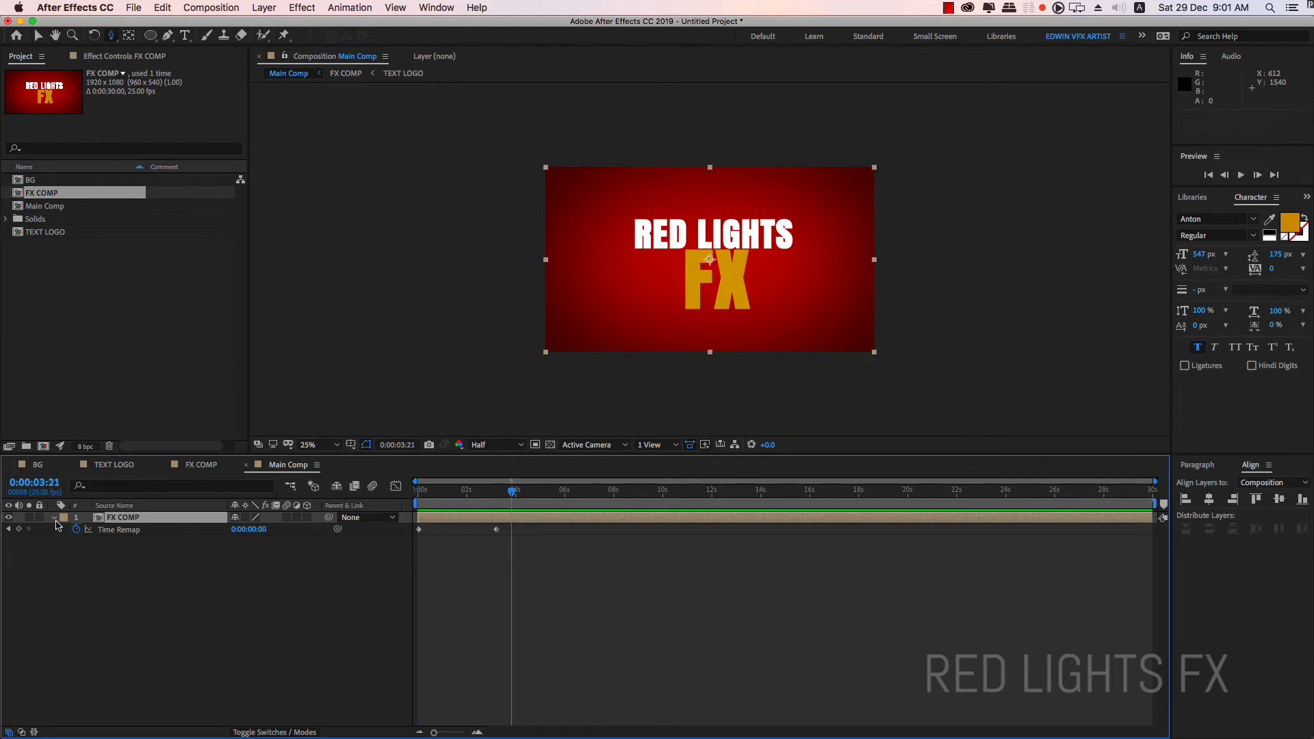
left_click(55, 519)
left_click_drag(532, 504, 495, 492)
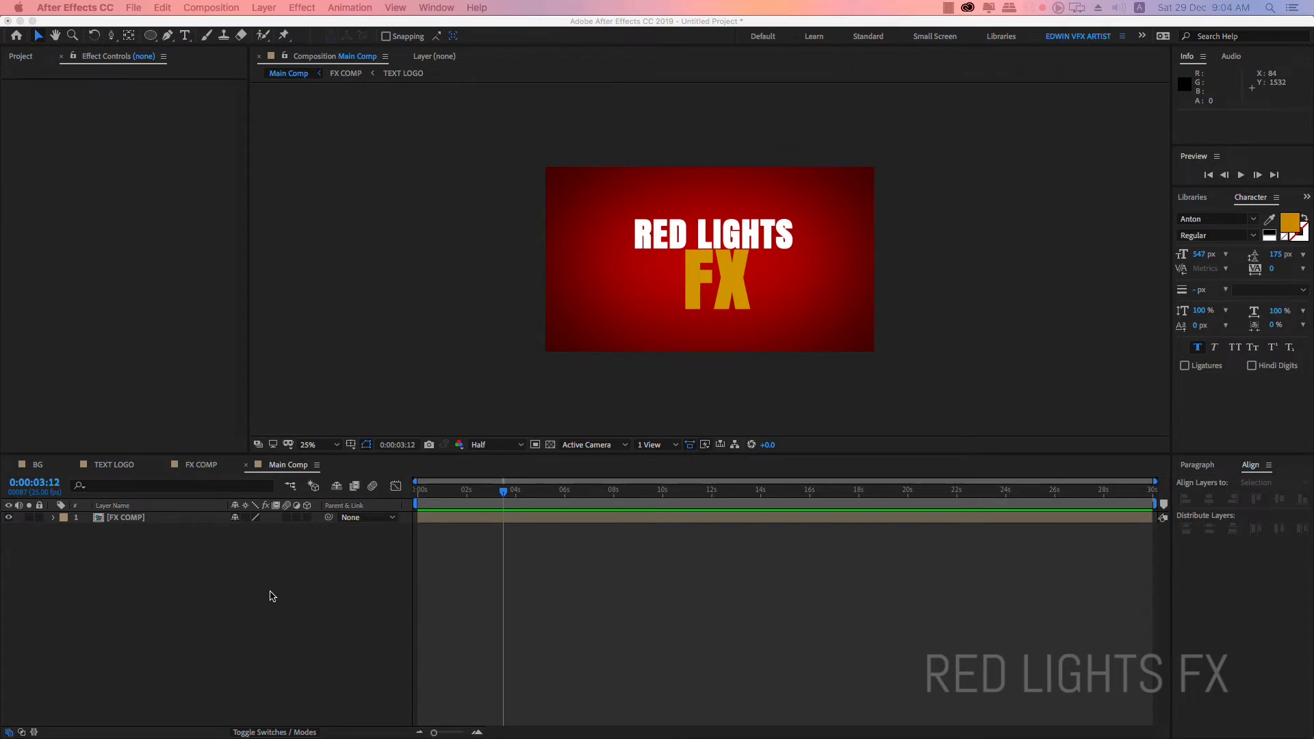
left_click(279, 584)
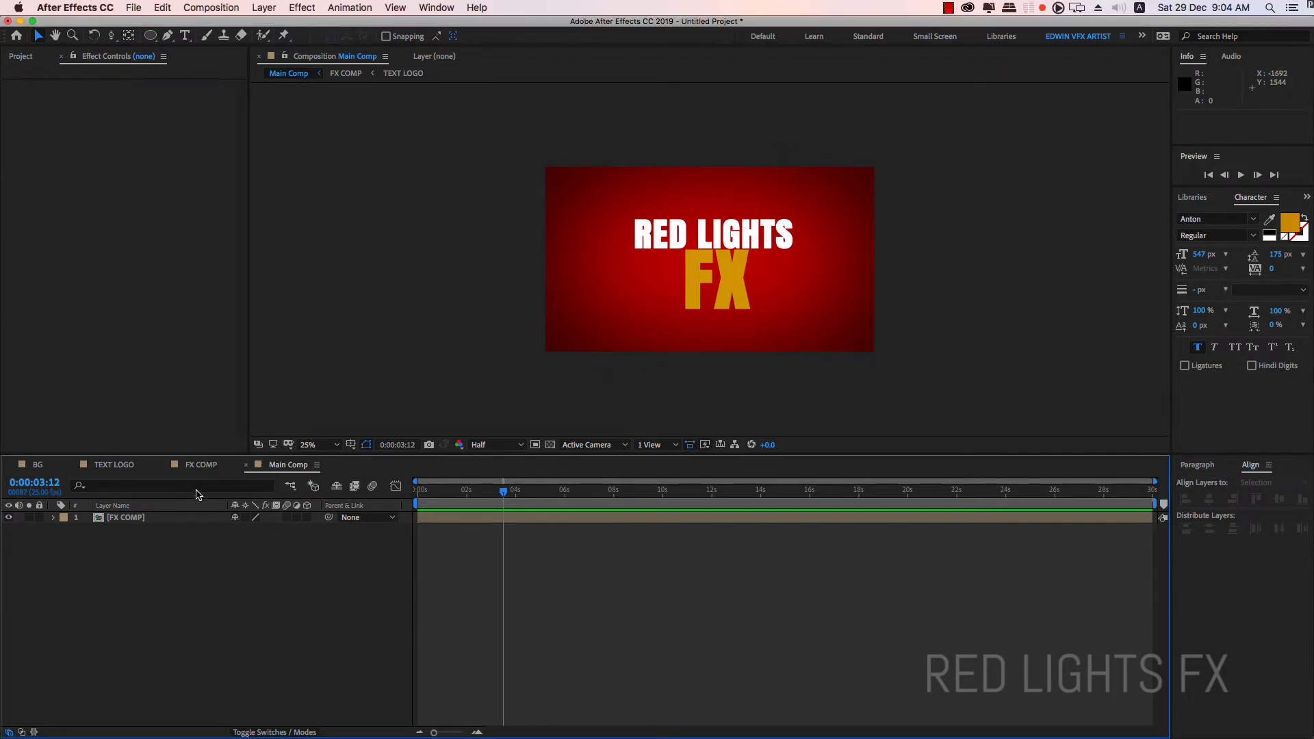
Step: In FX COMP at 0:00:00:04, duplicate the TEXT LOGO layer and rename the upper copy Shadaw
left_click(202, 465)
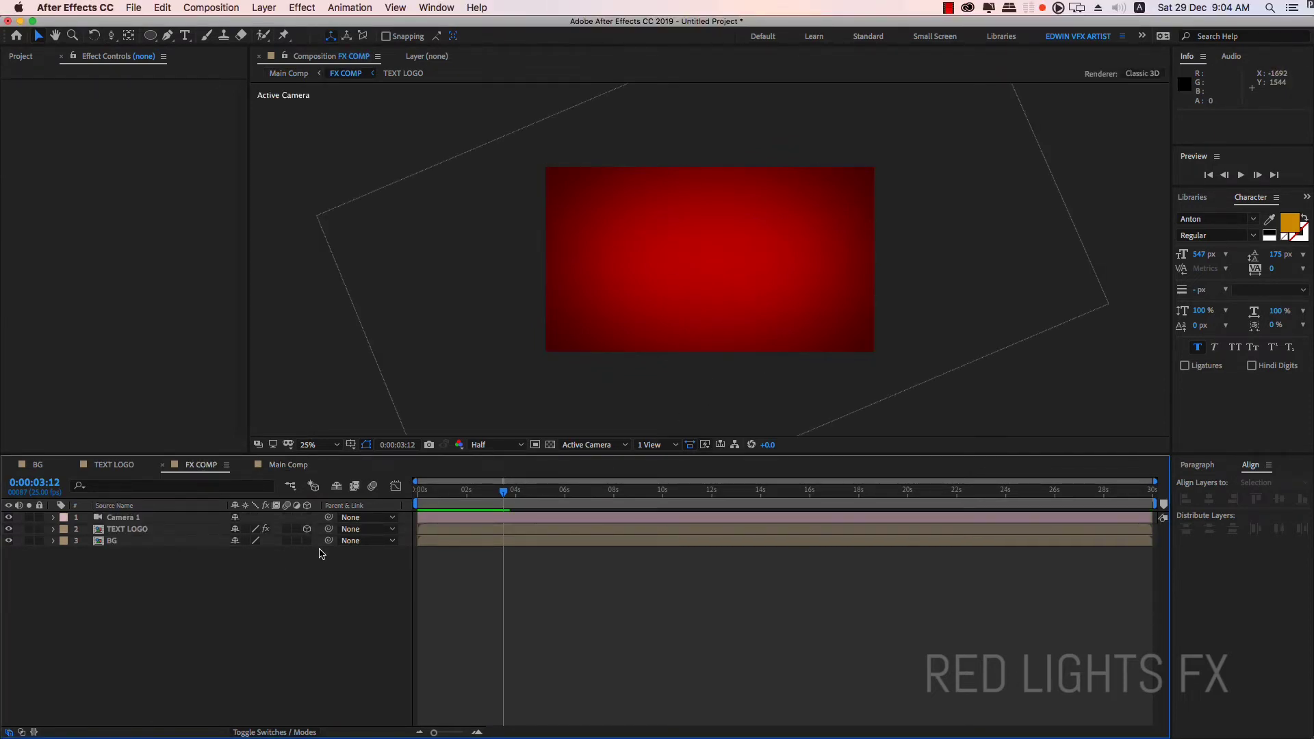
left_click_drag(503, 490, 414, 504)
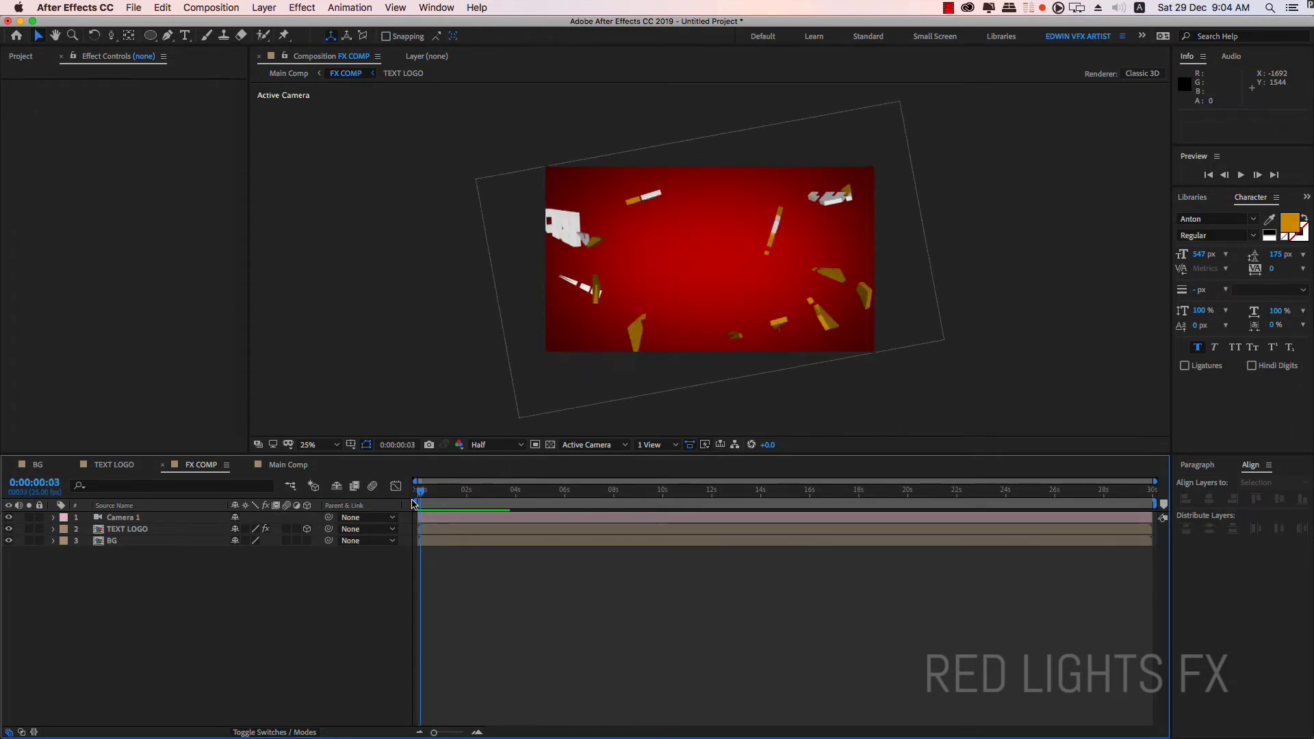
left_click(135, 531)
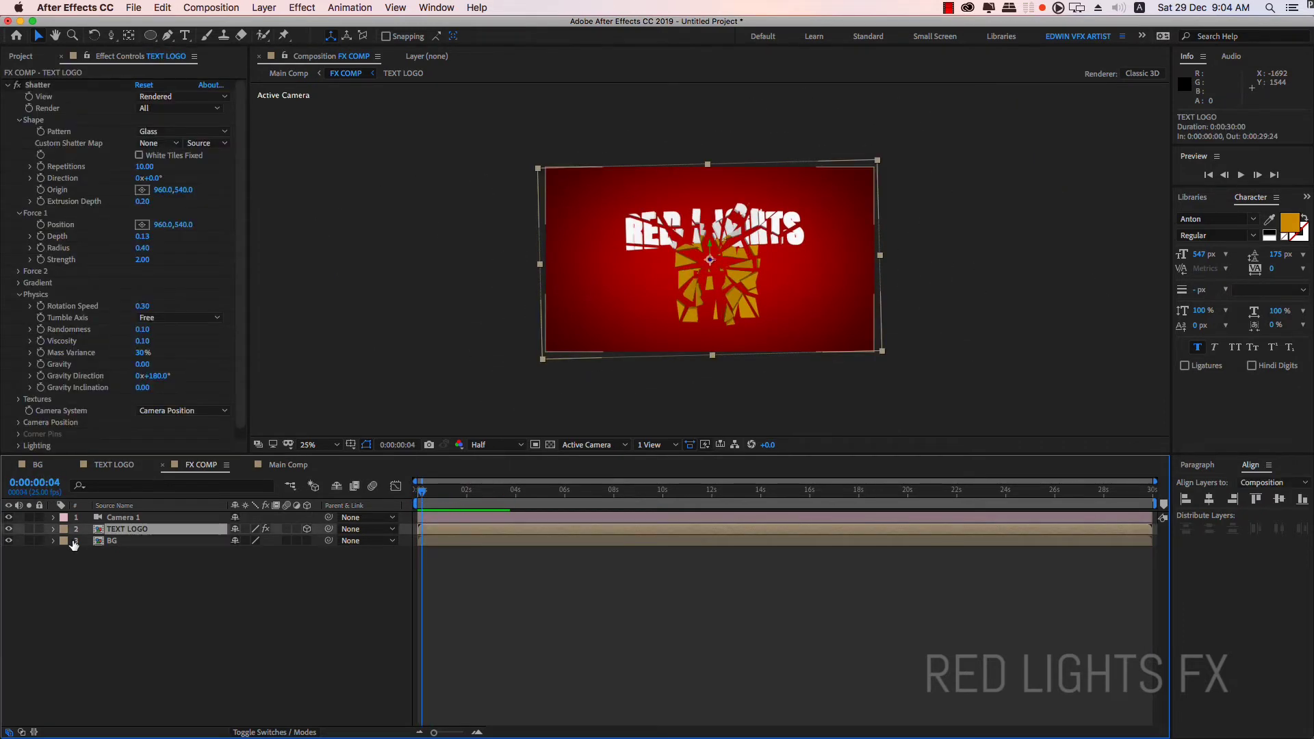
left_click(8, 529)
left_click(8, 529)
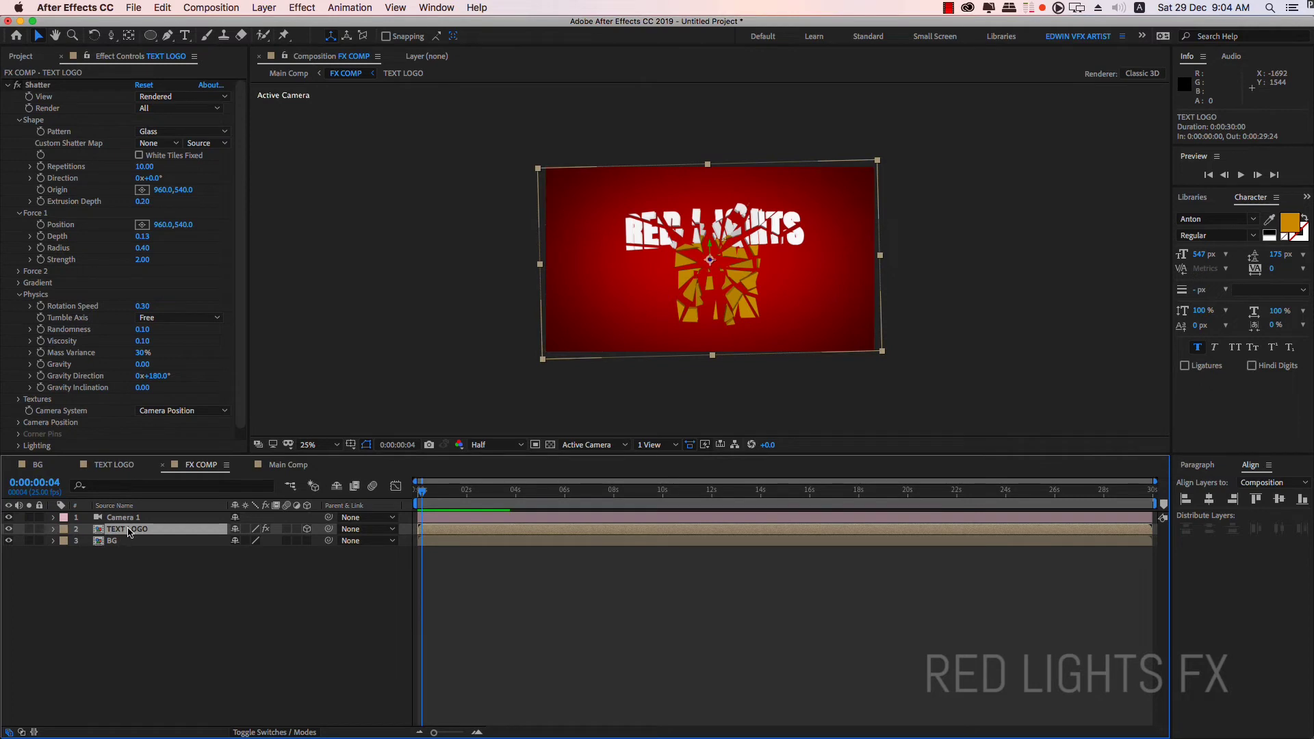
key("super+d")
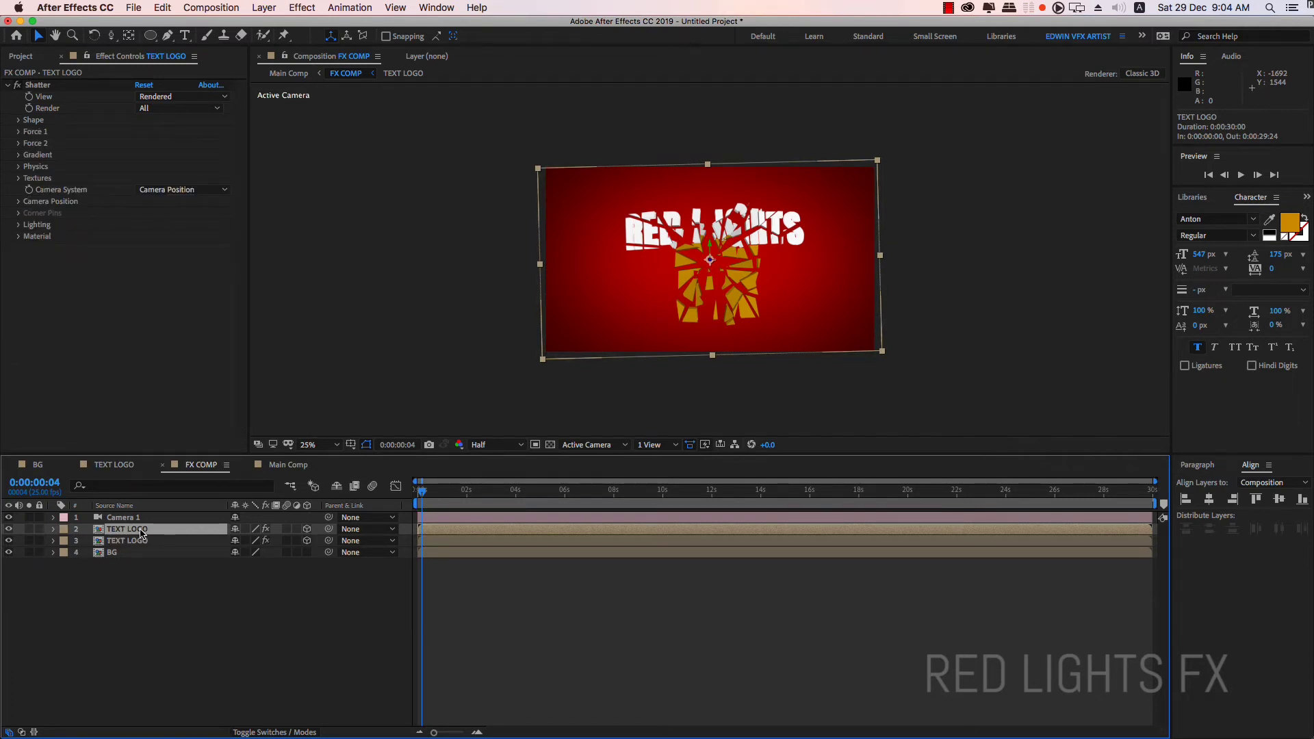
key("Return")
type("Shadow")
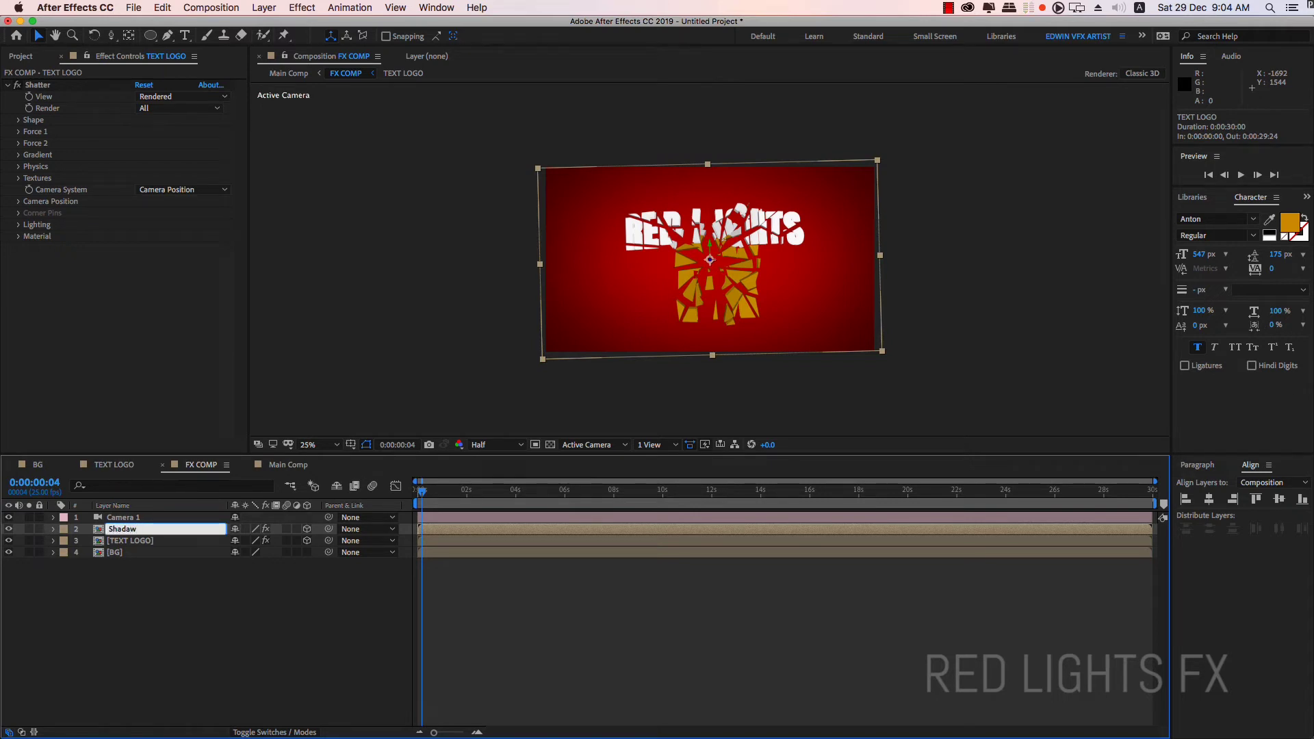
left_click(166, 635)
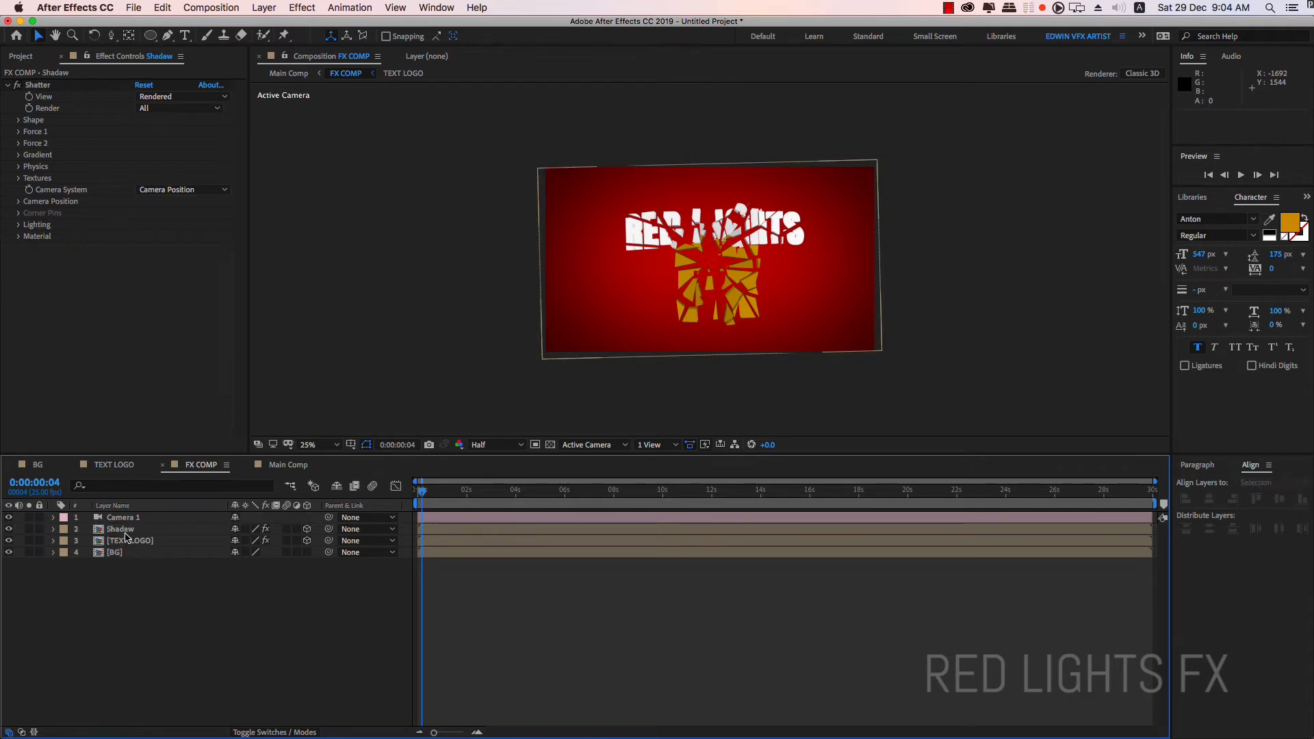
Step: Apply the Tint color correction effect to the Shadaw layer
right_click(126, 531)
mouse_move(205, 568)
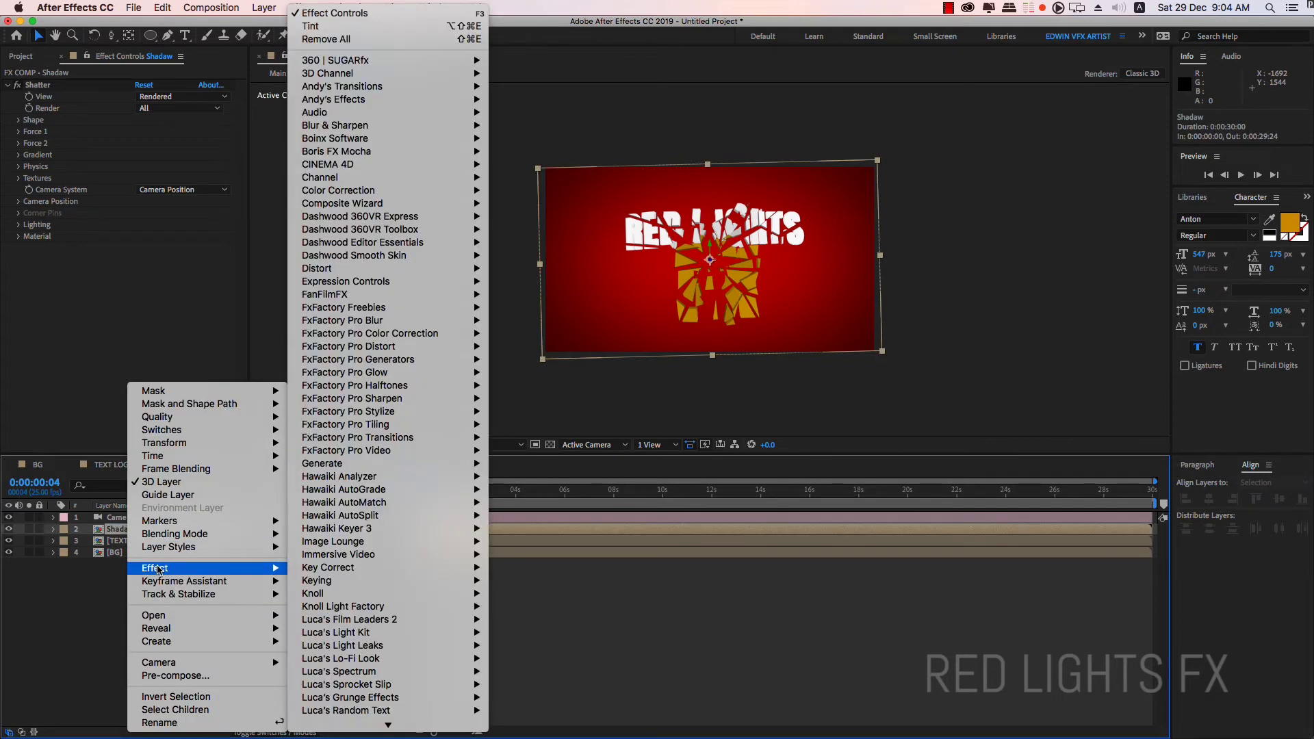
mouse_move(325, 191)
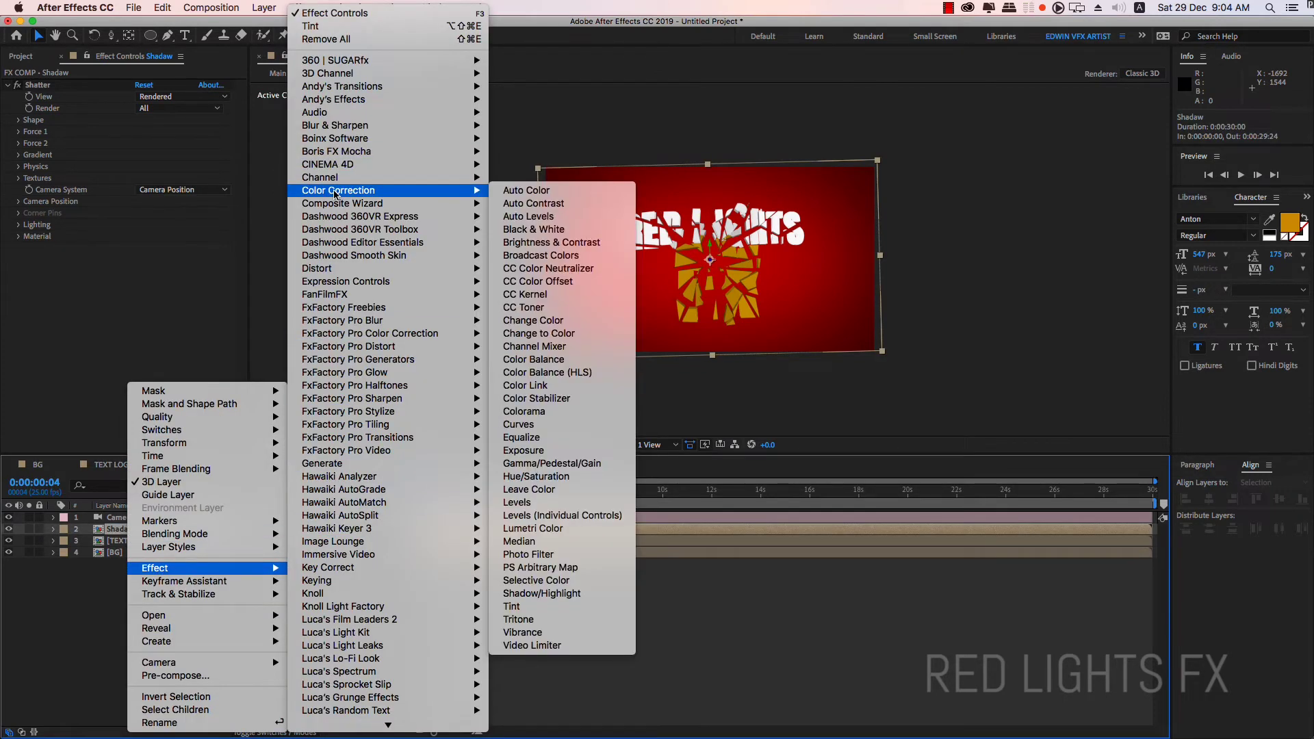
left_click(540, 606)
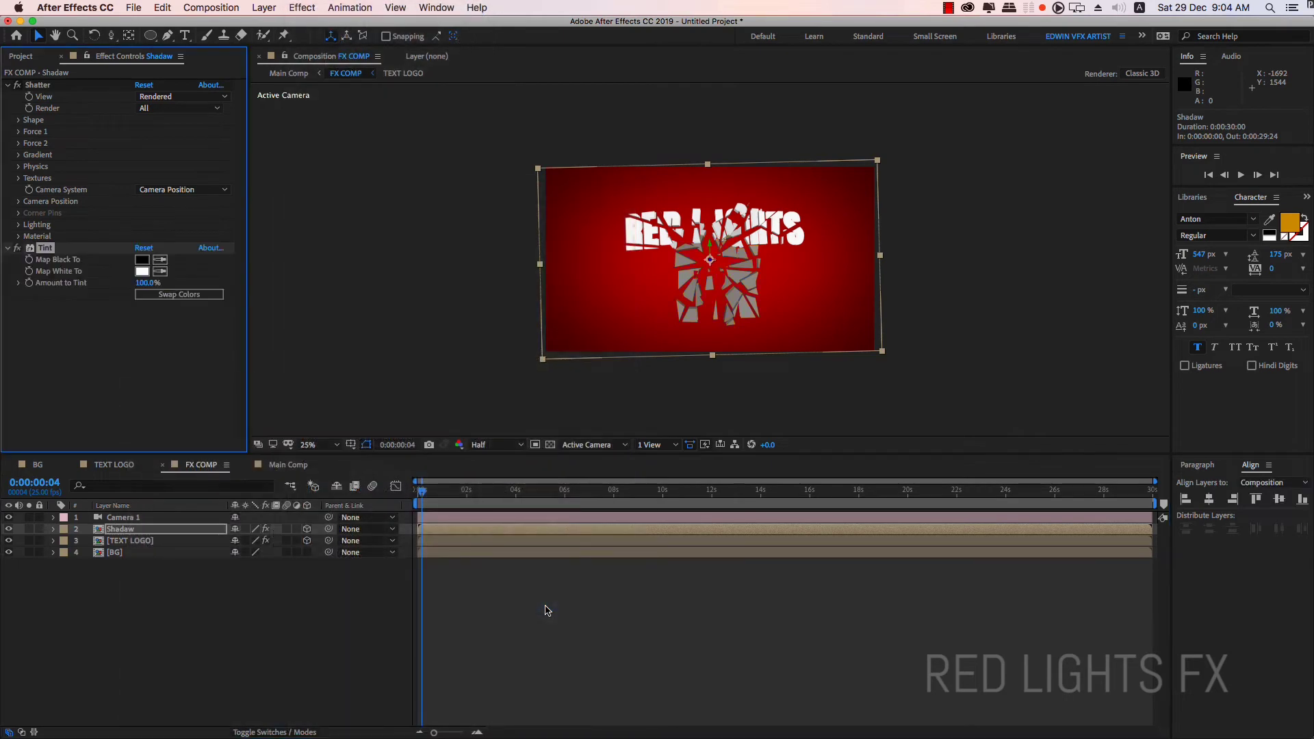
Step: Compare the logo layers by toggling their visibility, leaving the original TEXT LOGO hidden and the Shadaw layer selected
left_click(9, 529)
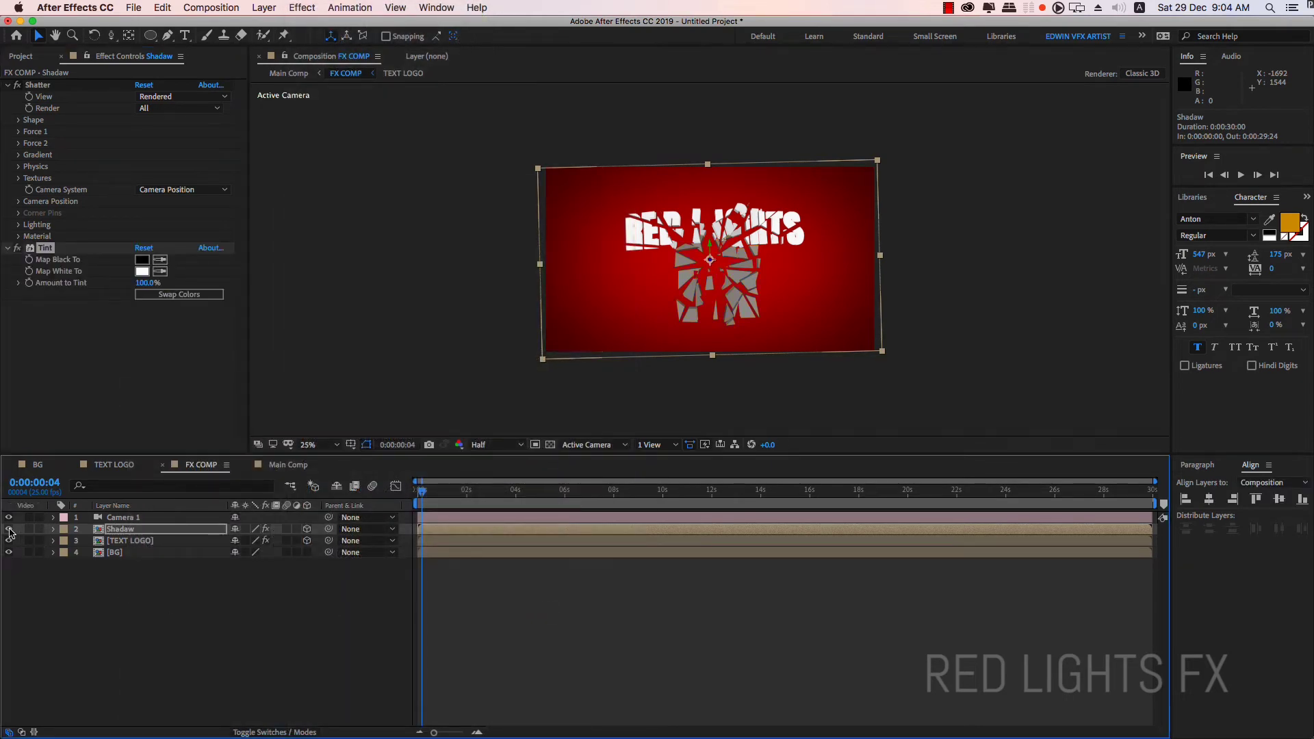
left_click(8, 529)
left_click(9, 528)
left_click(9, 529)
left_click(126, 532)
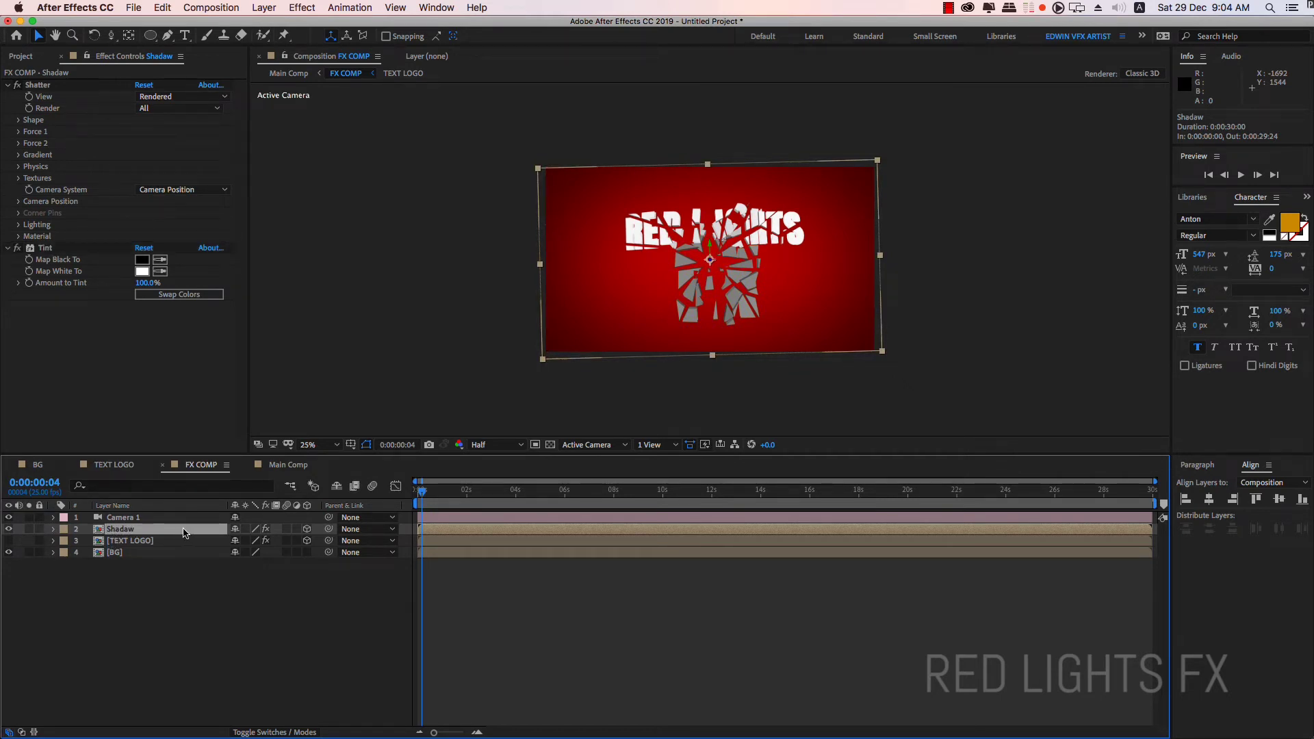
Step: Set the Tint effect's Map White To color to black (000000) on the Shadaw layer
left_click(142, 271)
left_click_drag(513, 335, 439, 568)
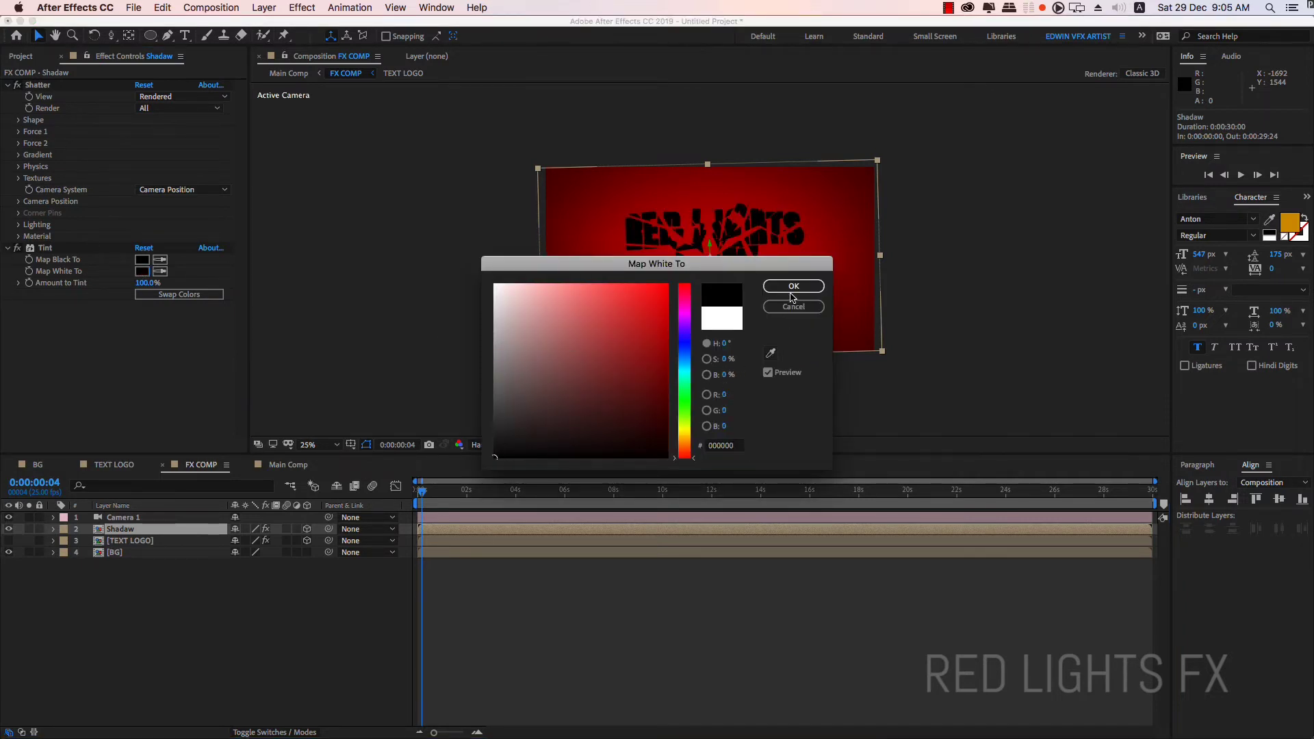
left_click(793, 286)
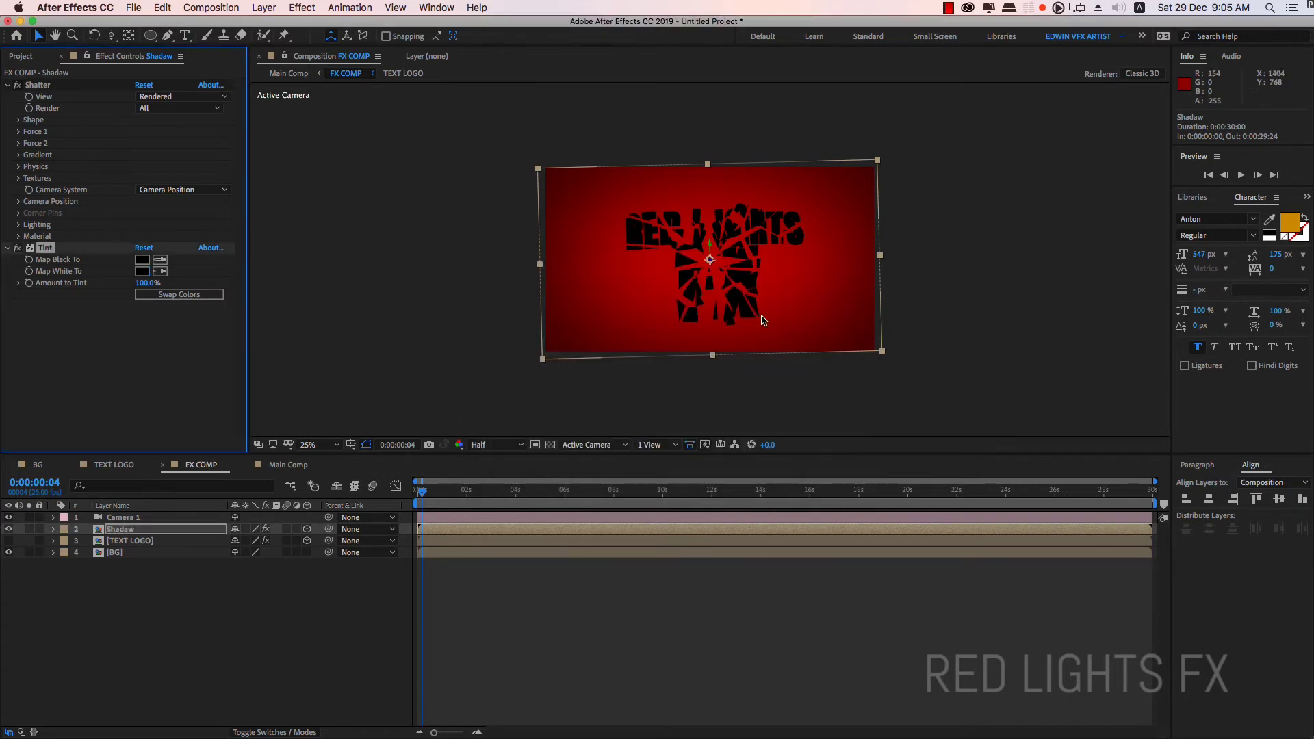
Step: Apply CC Radial Fast Blur to the Shadaw layer and set its Amount to 85
right_click(129, 531)
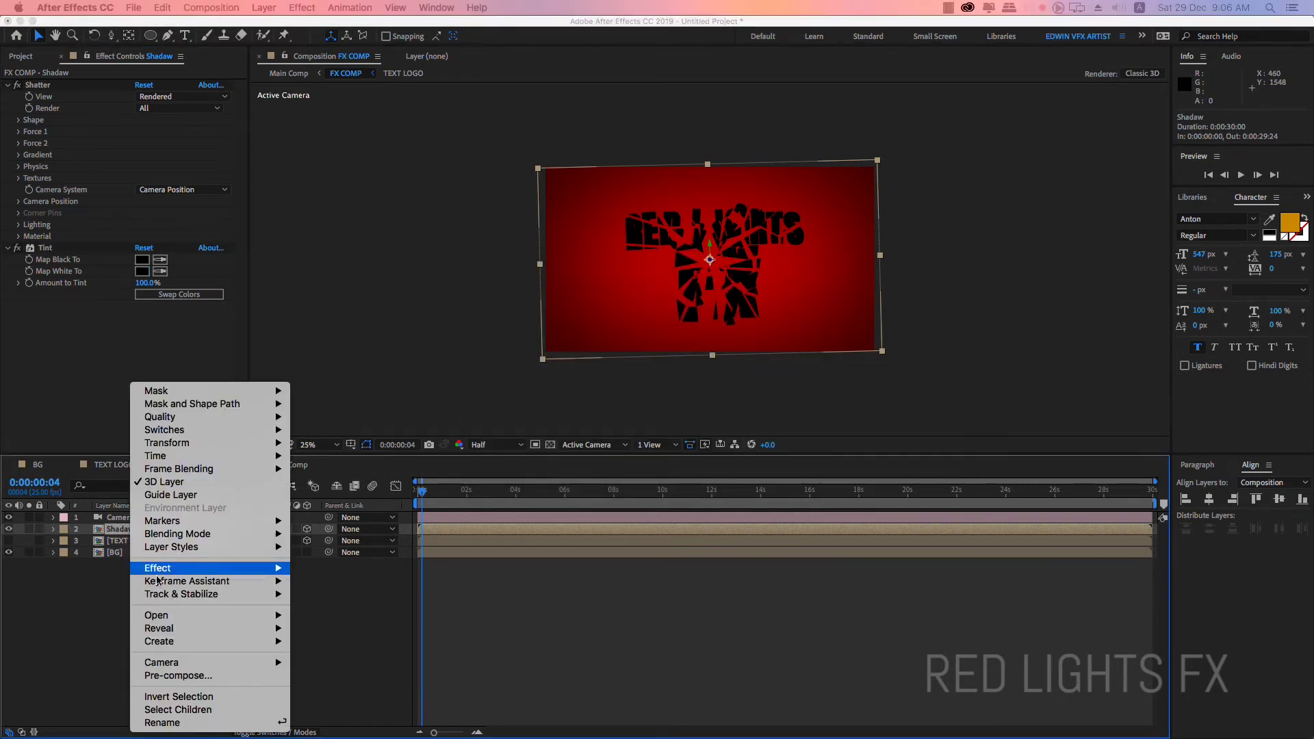
mouse_move(173, 577)
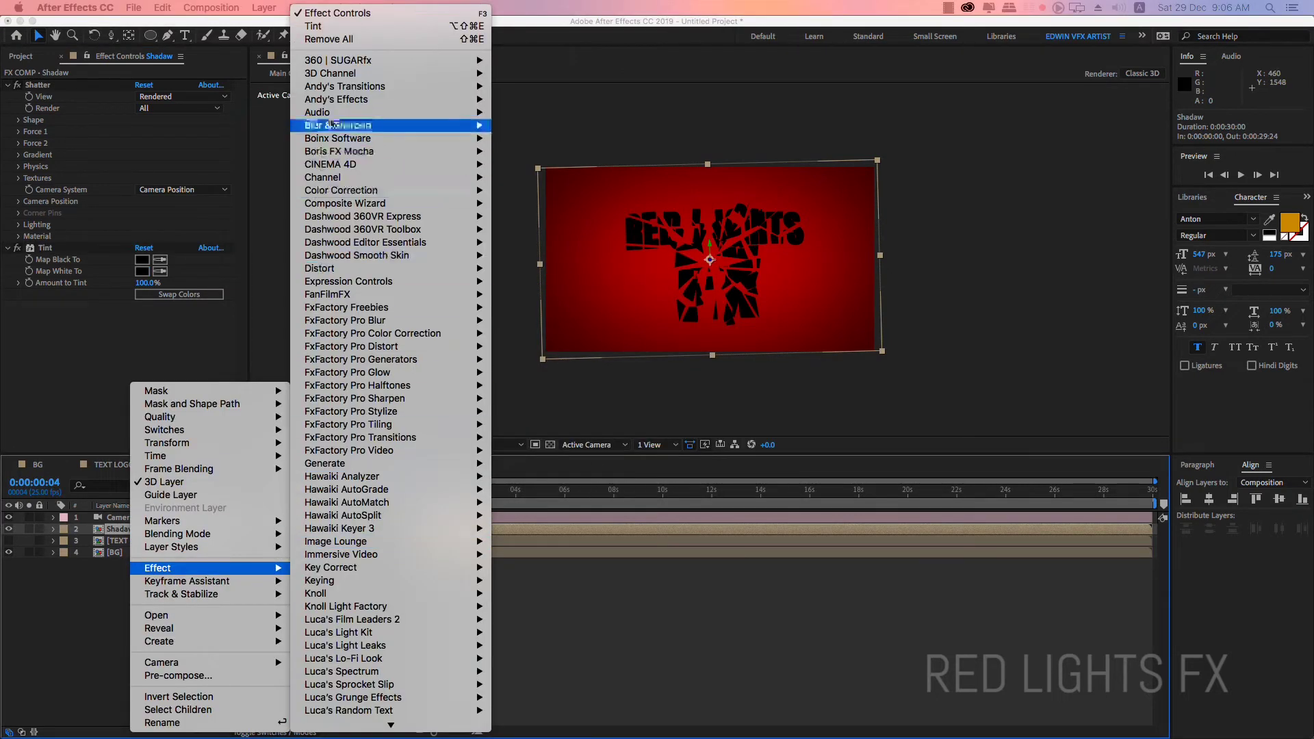
mouse_move(331, 128)
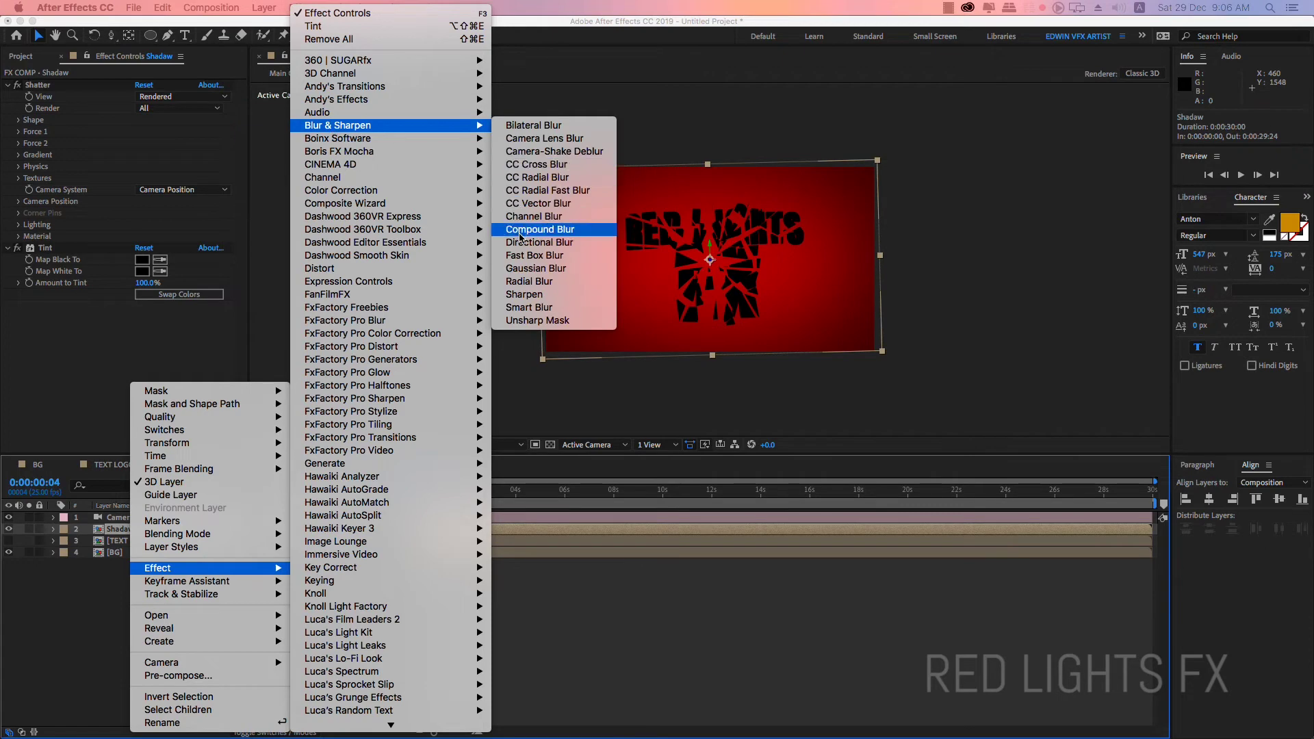
left_click(564, 191)
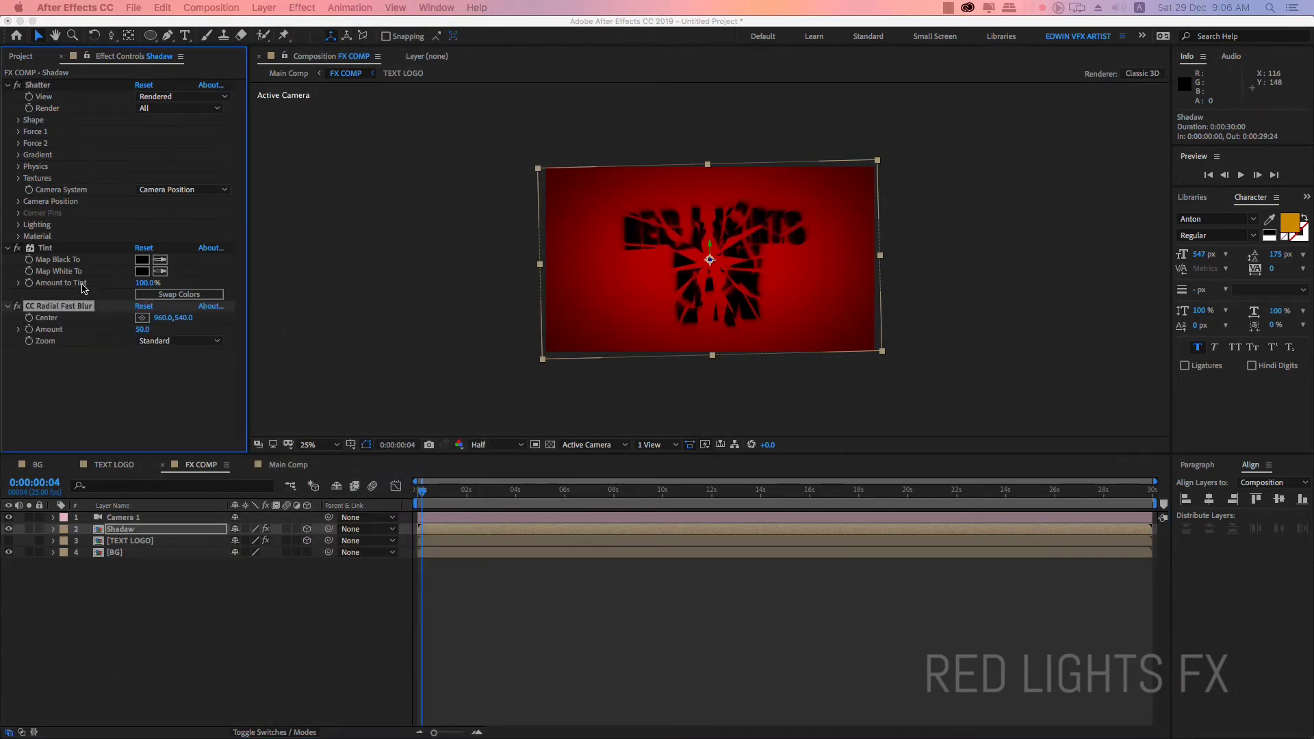
left_click(142, 330)
type("85")
key("Return")
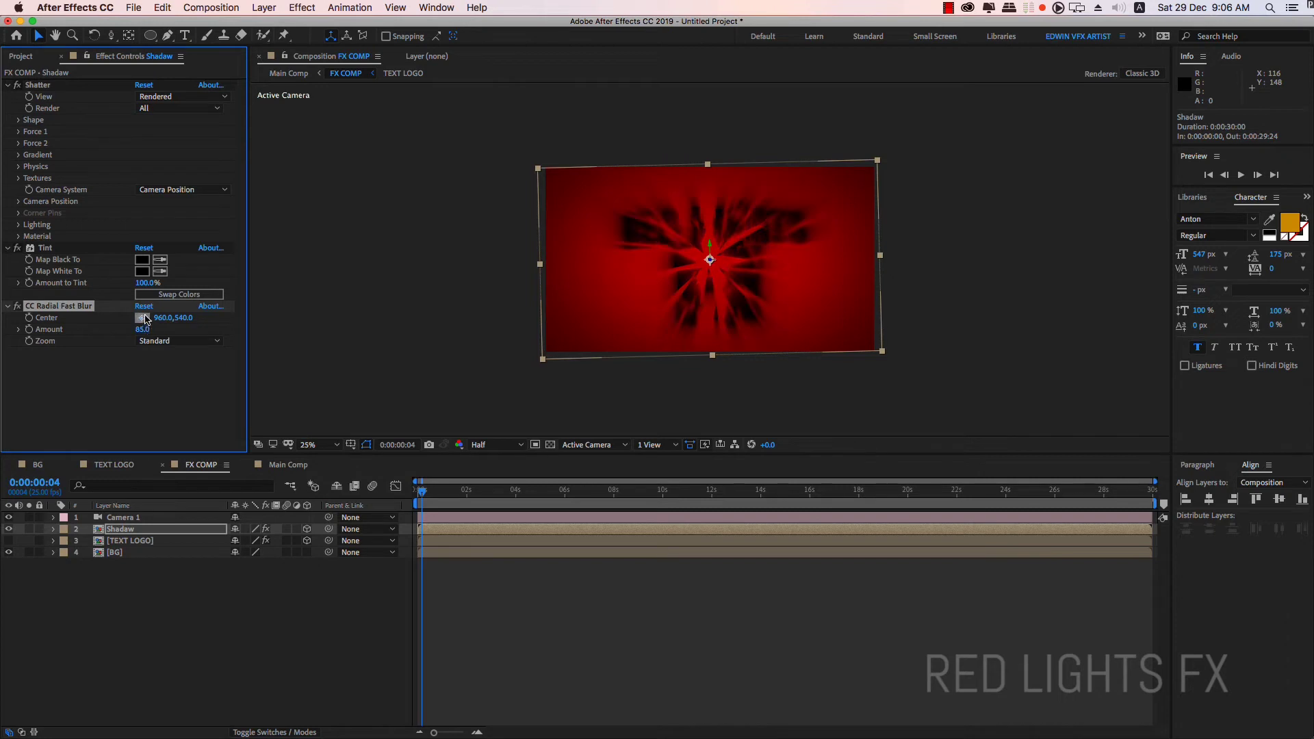
Step: Move the radial blur's center to 996.3, 328.1, set its Amount to 55, and preview the blurred shards
left_click(144, 317)
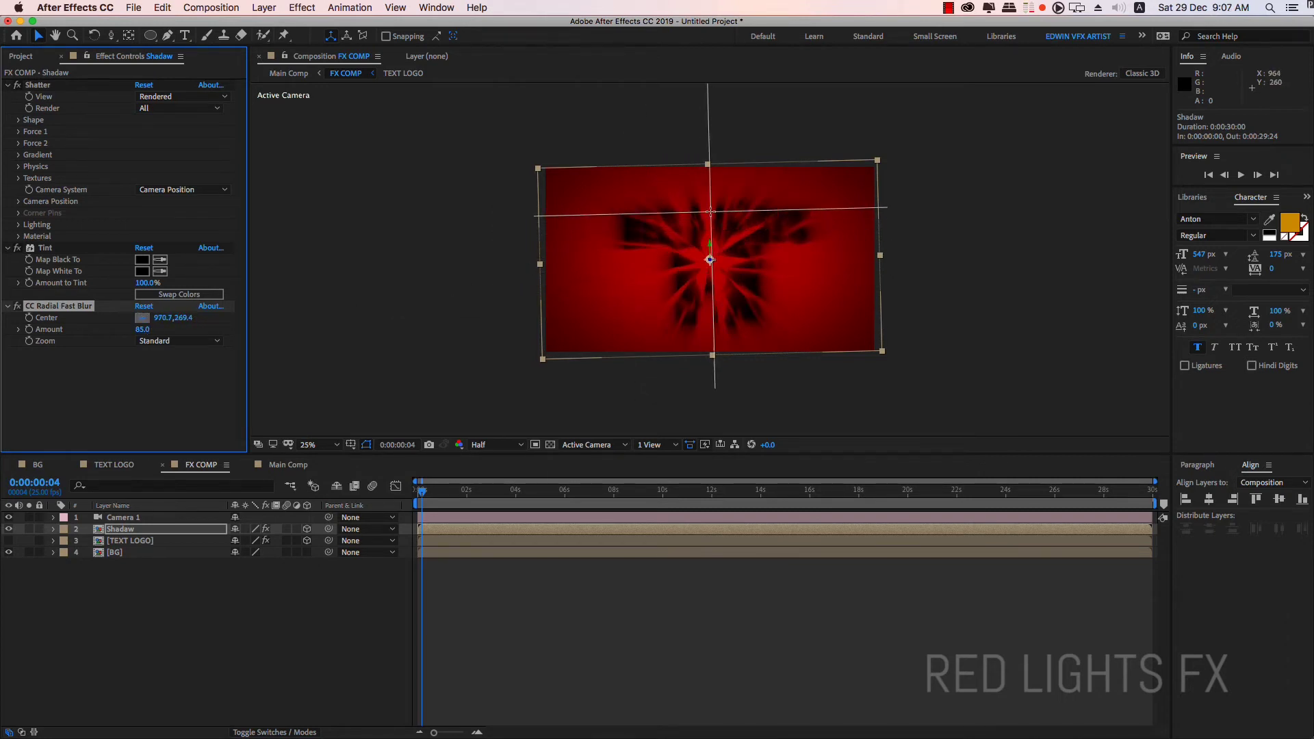
mouse_move(710, 212)
left_mouse_down()
mouse_move(709, 277)
mouse_move(716, 226)
left_mouse_up()
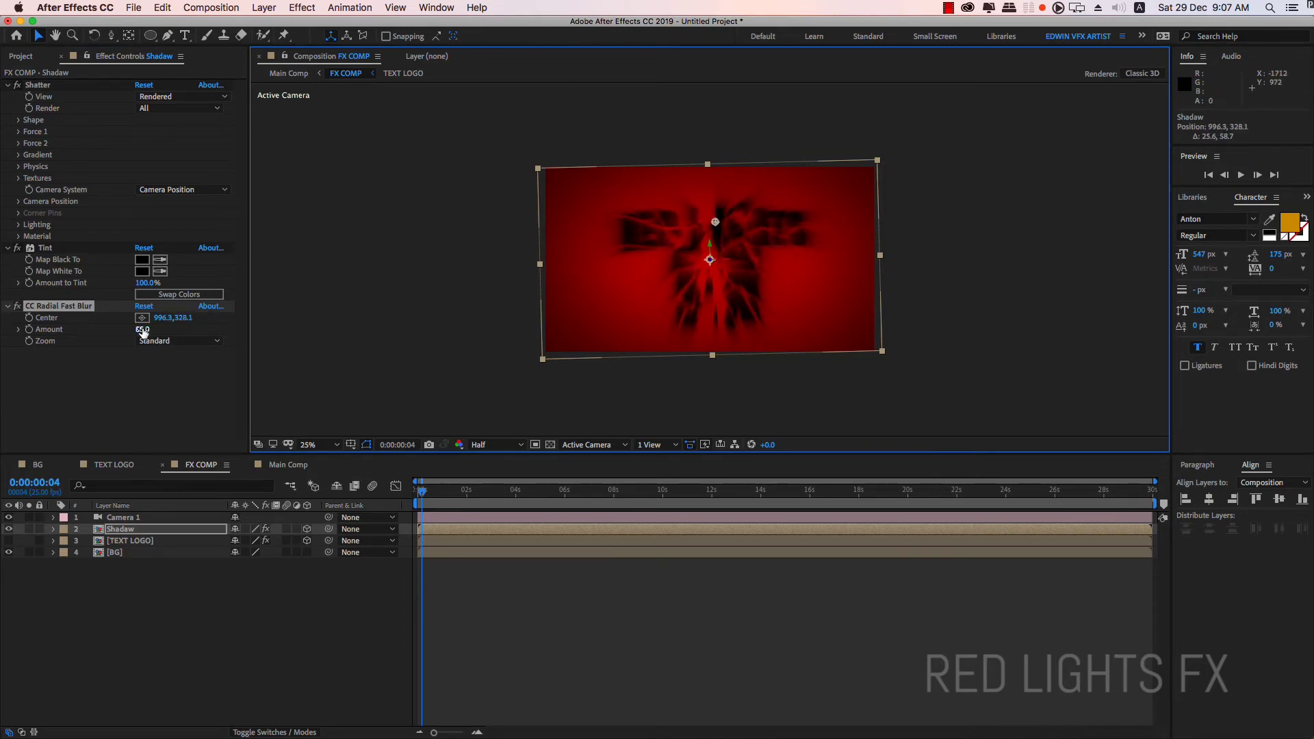
left_click_drag(142, 329, 135, 329)
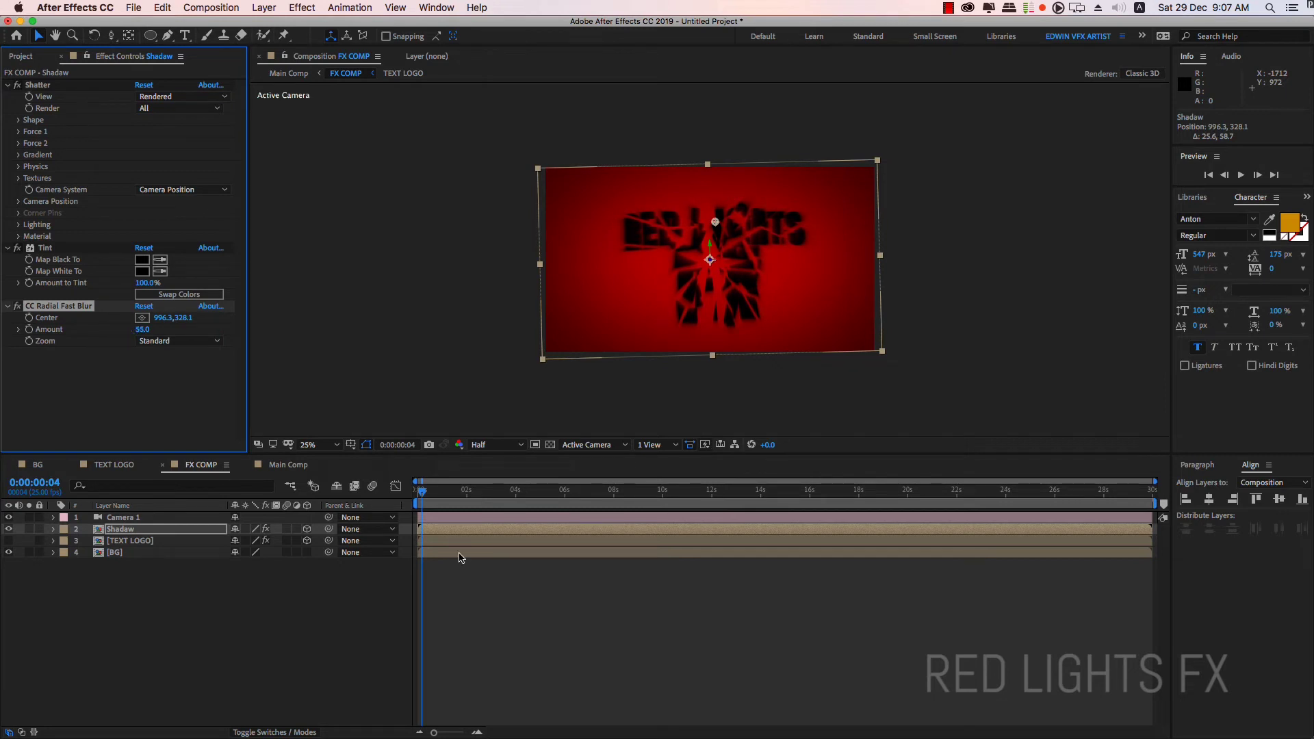
left_click(422, 495)
key("space")
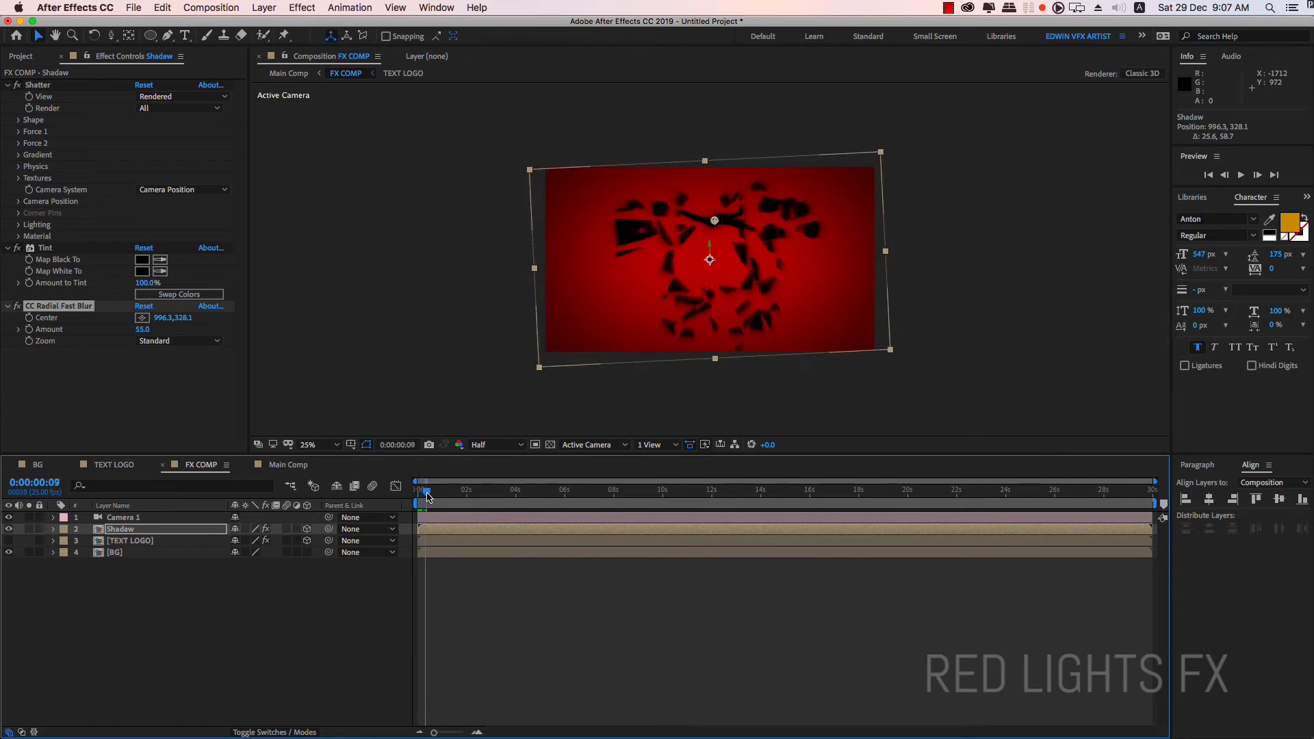
Step: Make the TEXT LOGO layer visible and move the Shadaw layer directly beneath it in the FX COMP layer stack
key("space")
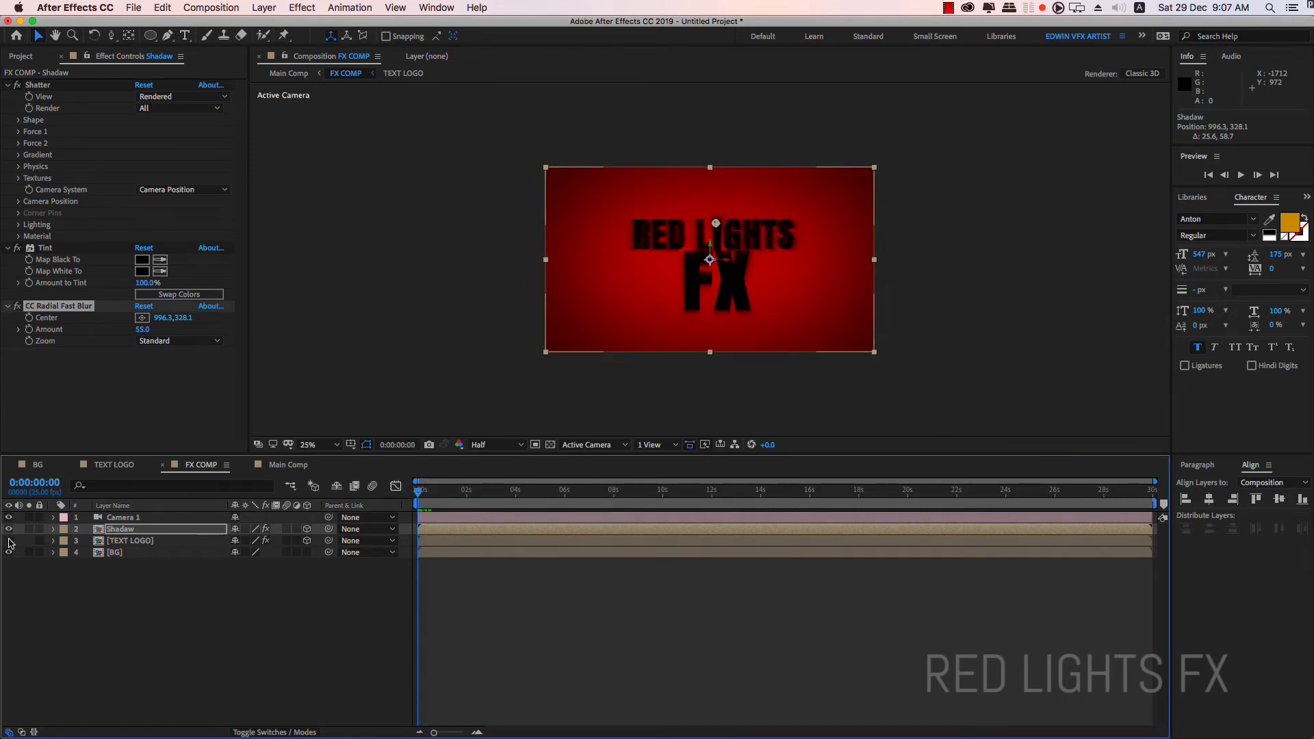
left_click(9, 541)
left_click_drag(120, 529, 120, 552)
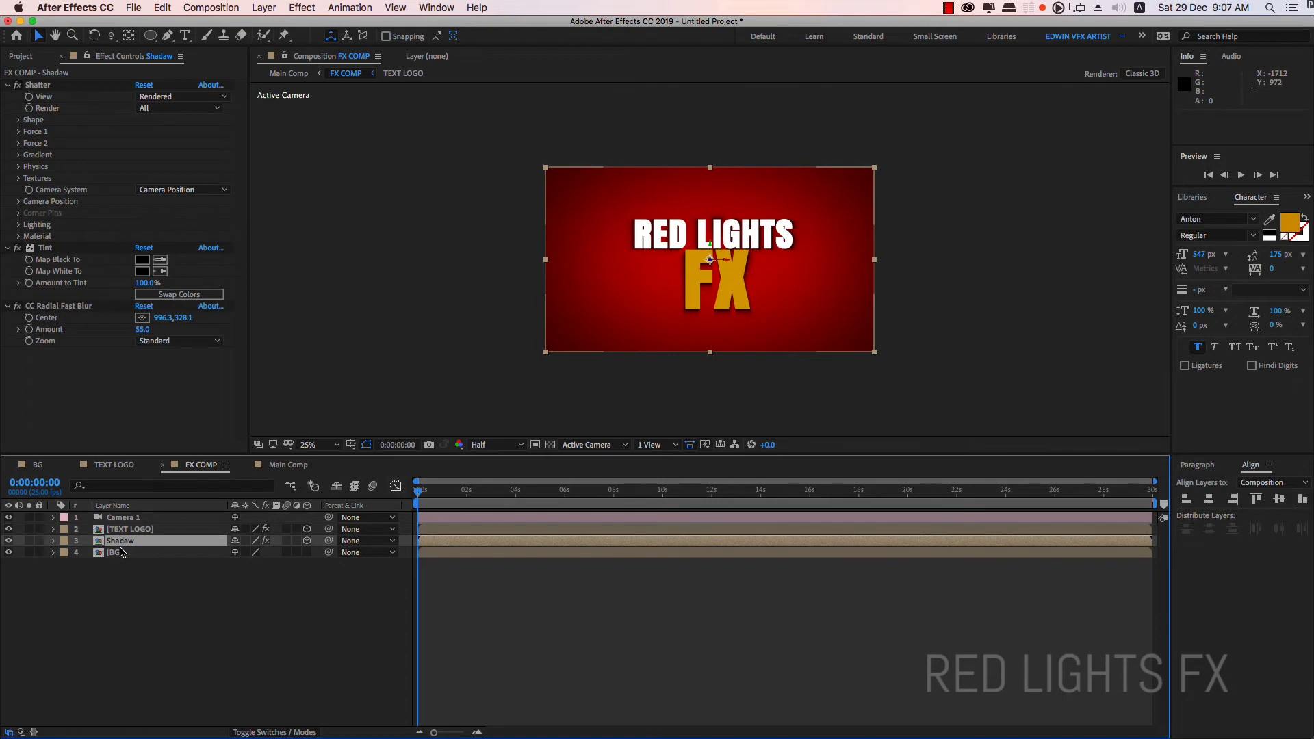
Step: Set the Shadaw layer's radial blur Amount to 62 and Center to 988.3, 316.1, and check it with TEXT LOGO hidden and shown
left_click(9, 530)
left_click(9, 529)
left_click(9, 529)
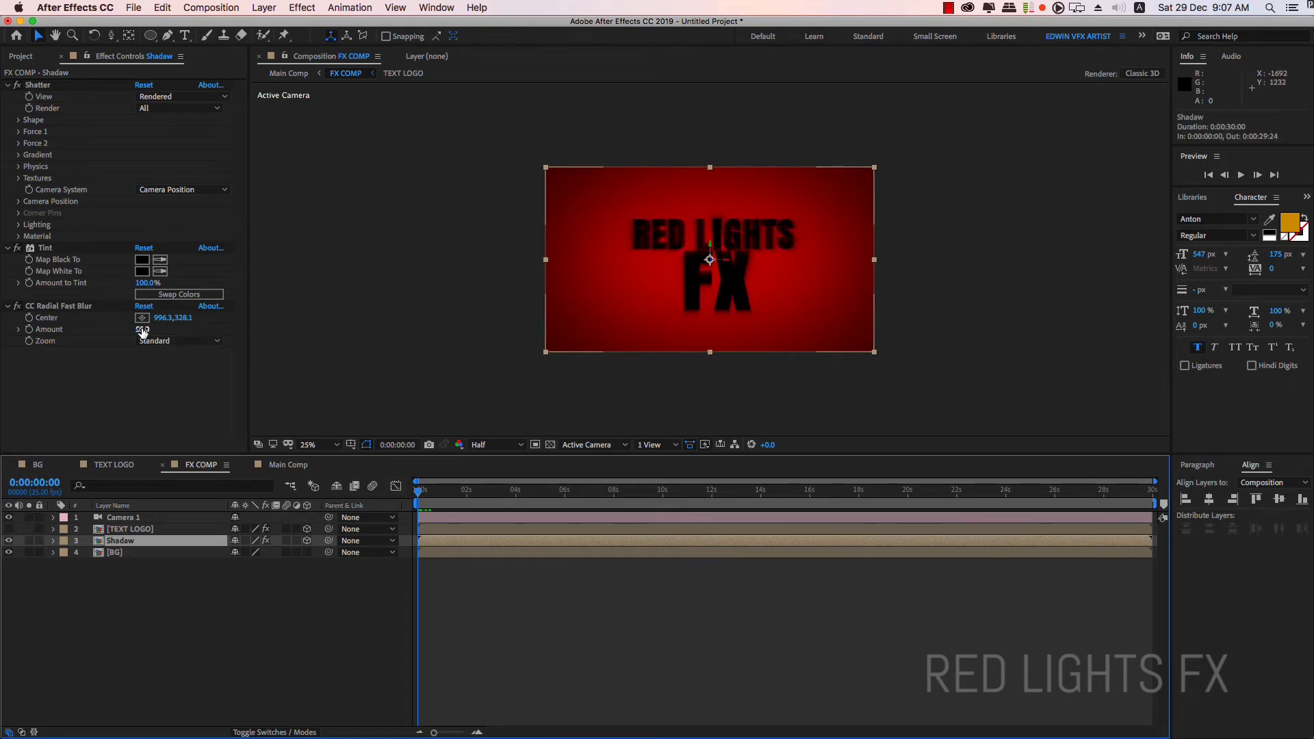
left_click_drag(145, 329, 154, 327)
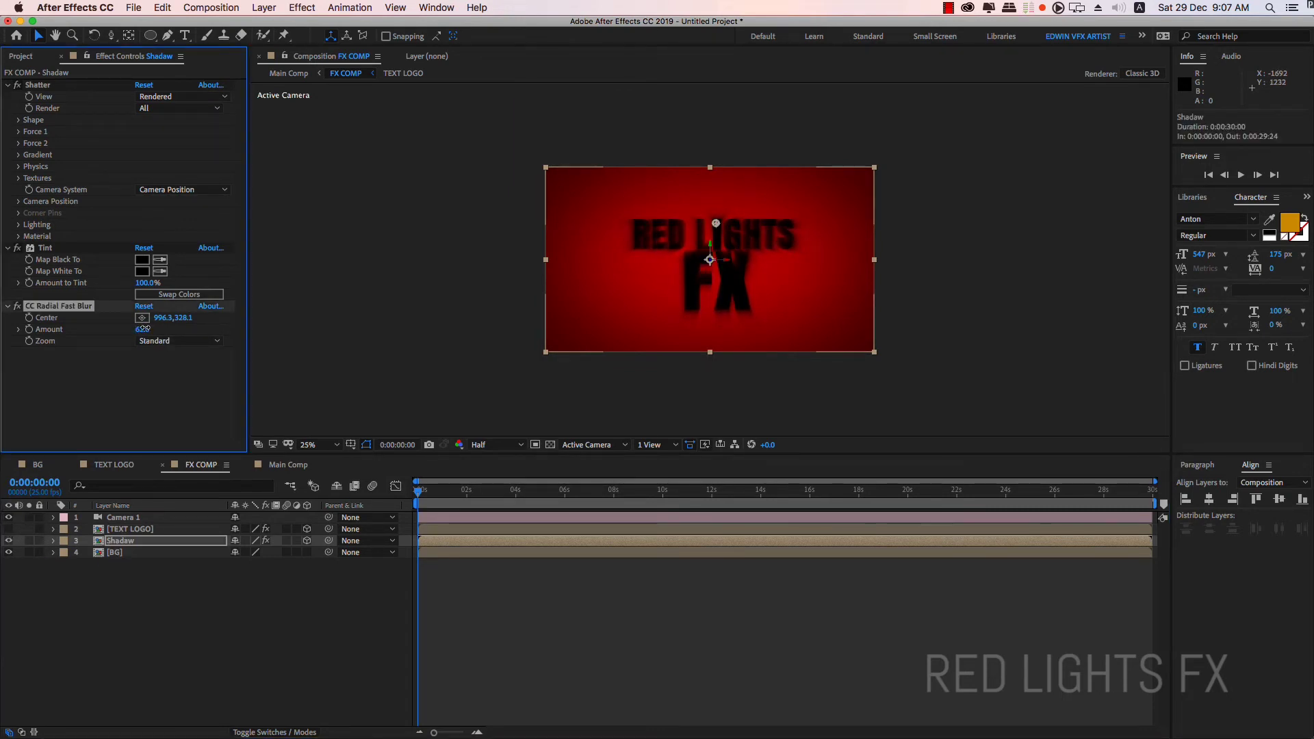
mouse_move(715, 223)
left_mouse_down()
mouse_move(705, 226)
mouse_move(719, 236)
mouse_move(715, 223)
left_mouse_up()
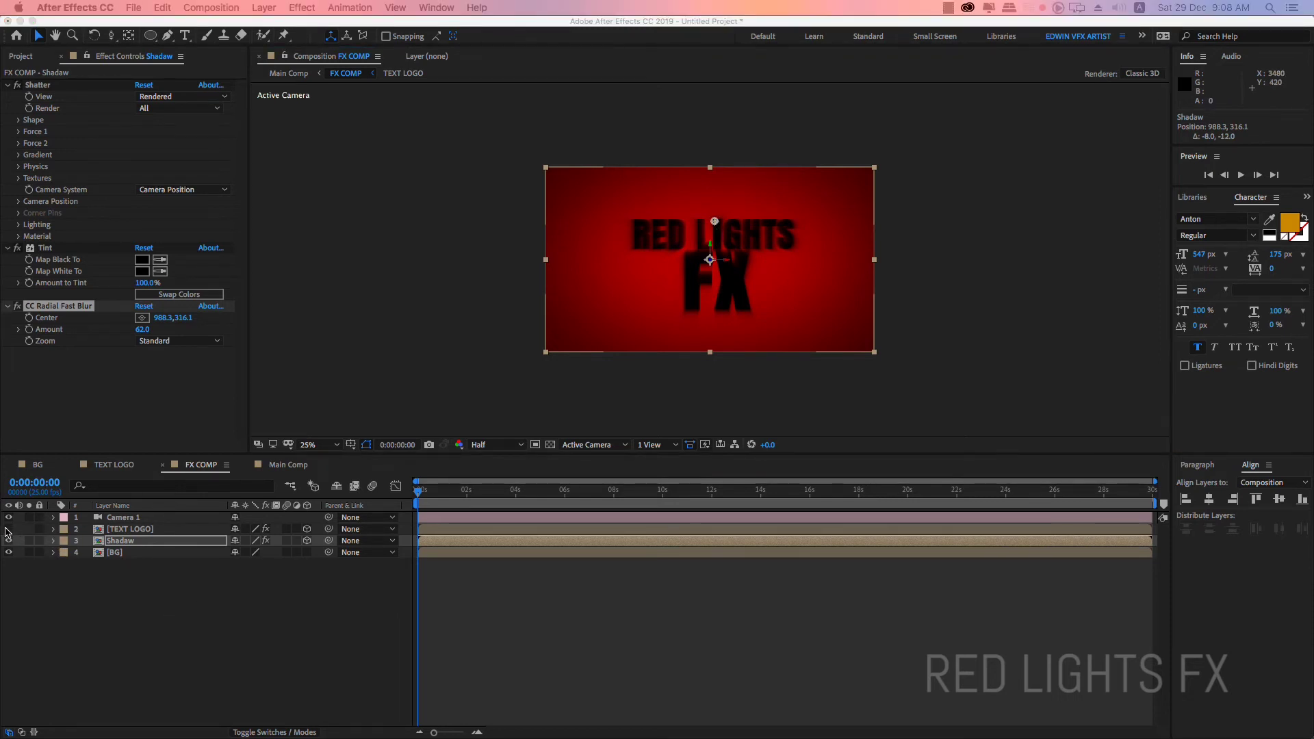
left_click(7, 533)
left_click(9, 529)
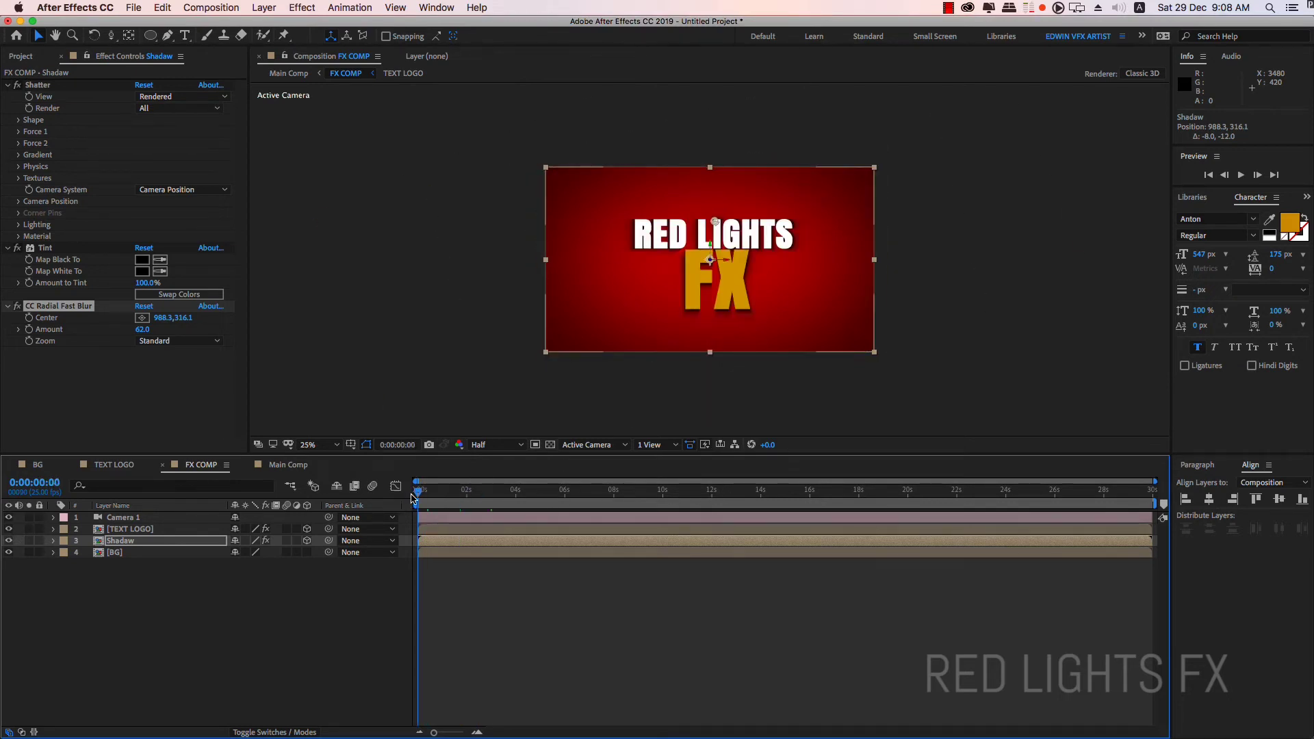
key("period")
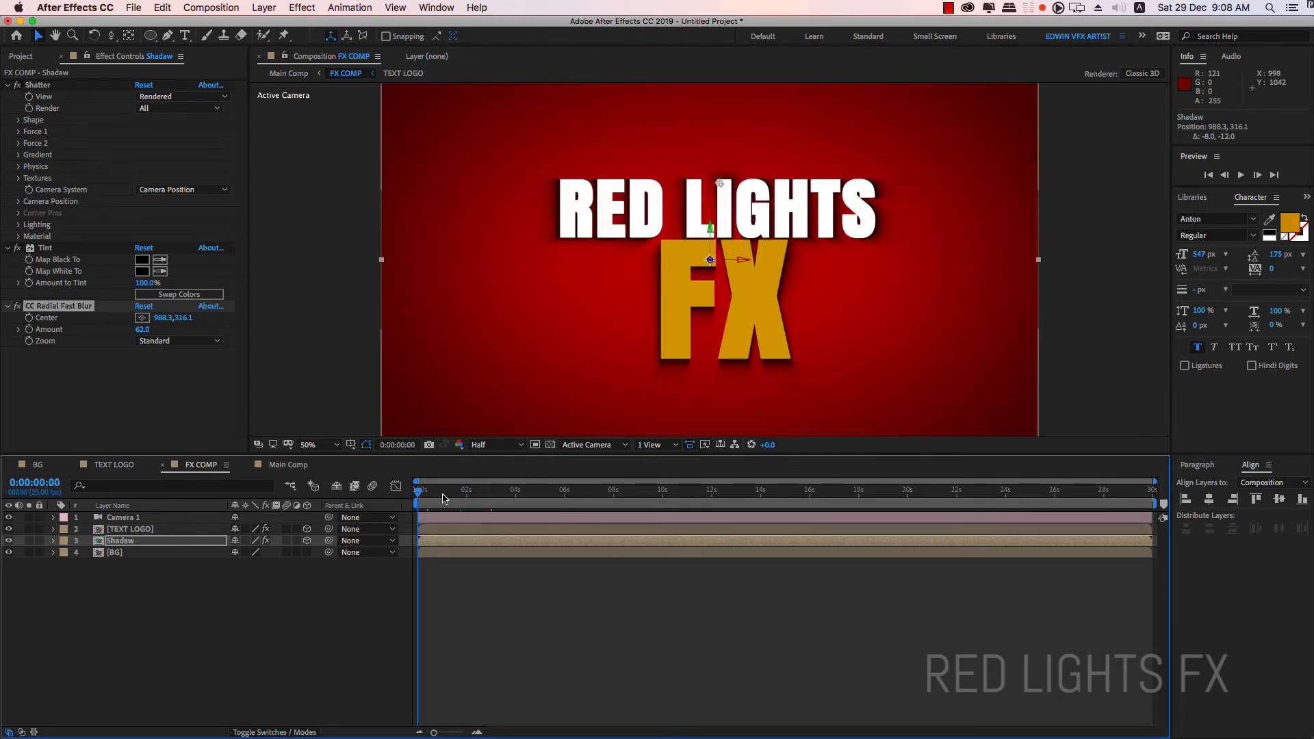
mouse_move(418, 490)
left_mouse_down()
mouse_move(439, 495)
mouse_move(414, 492)
left_mouse_up()
Step: Preview the Main Comp composition and add a 1920 x 1080 px black solid named LIGHTS to it
left_click(288, 465)
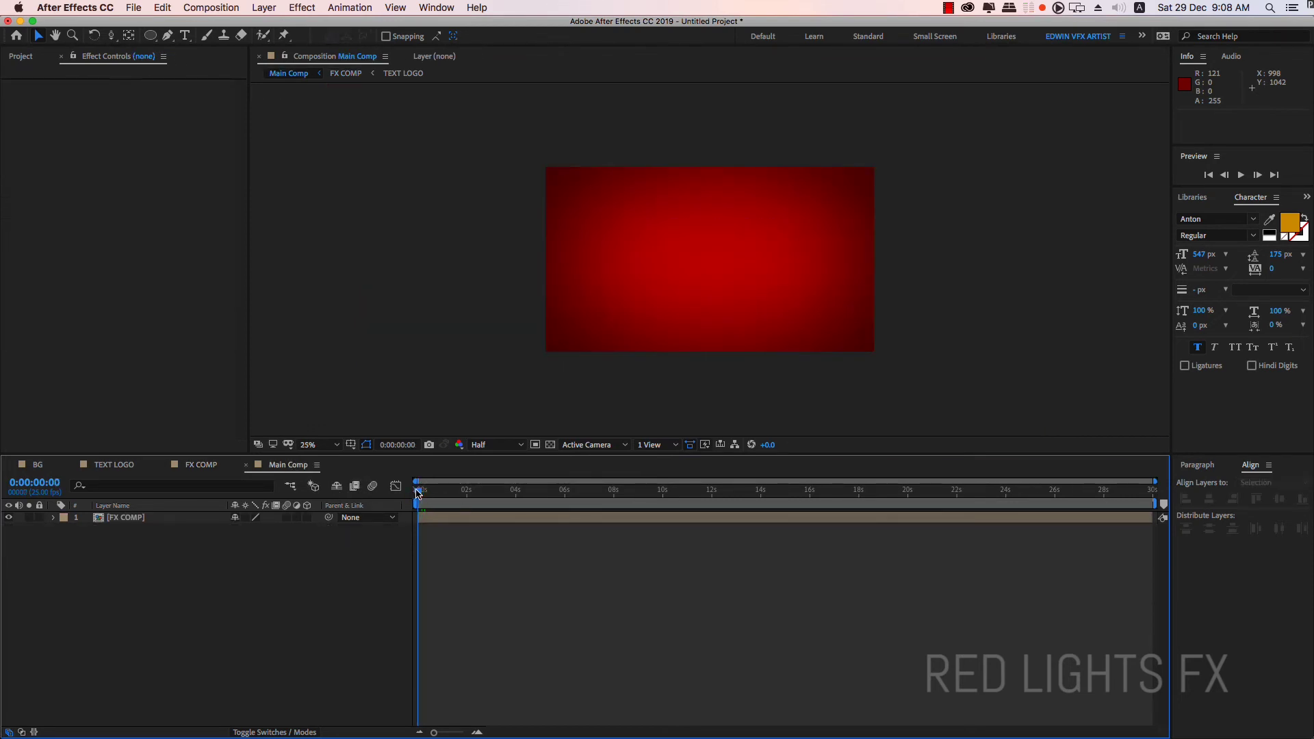
key("space")
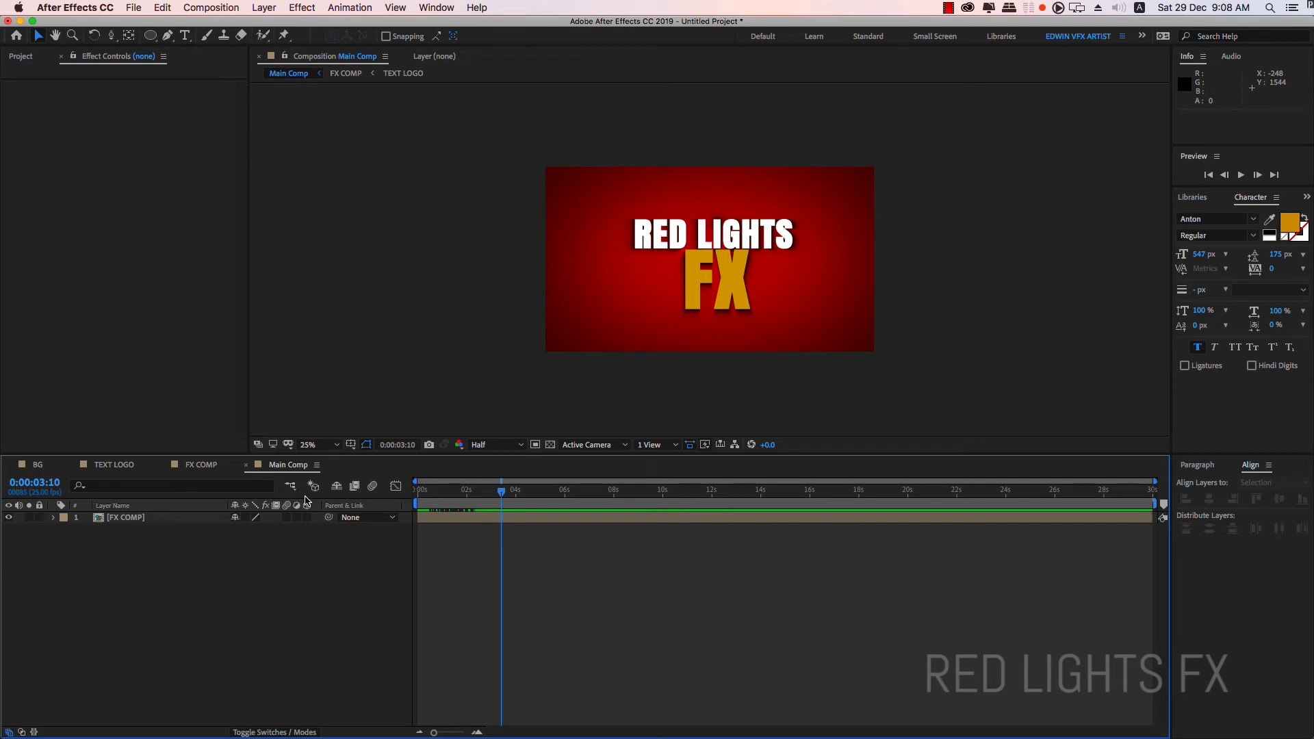
right_click(231, 582)
mouse_move(311, 586)
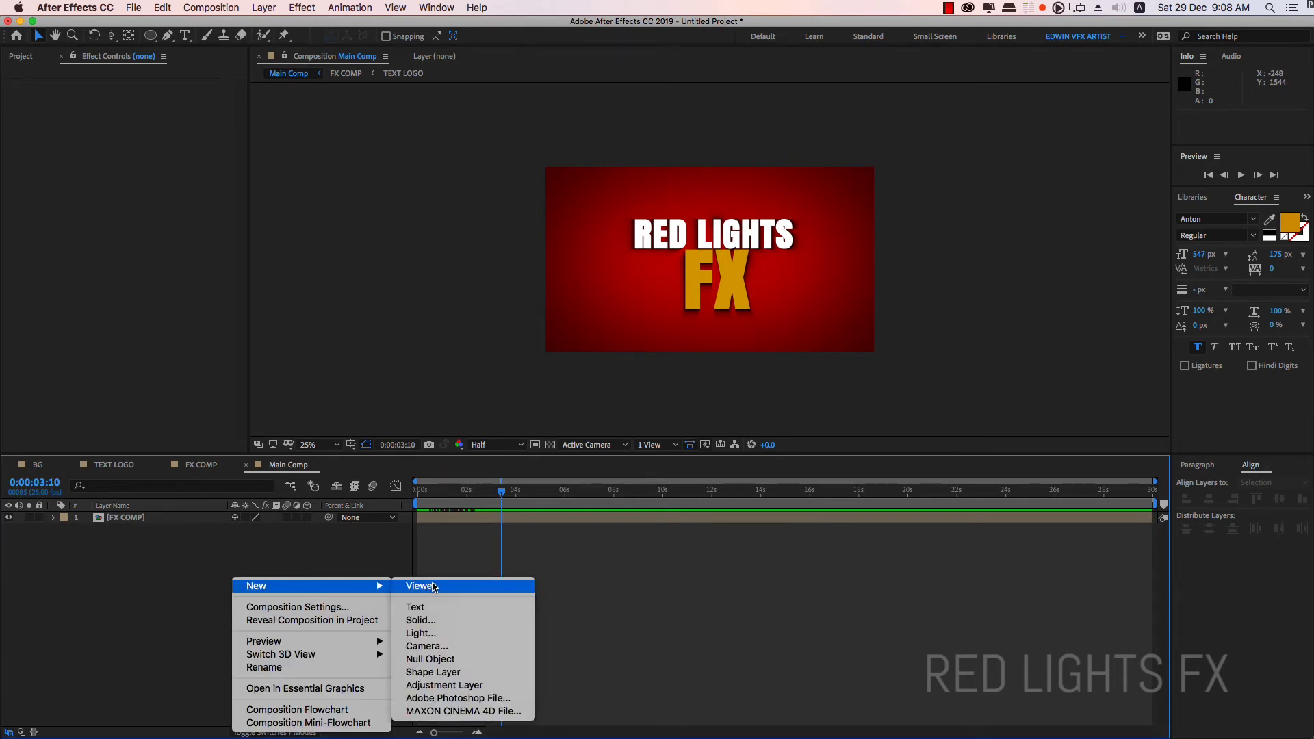
left_click(440, 619)
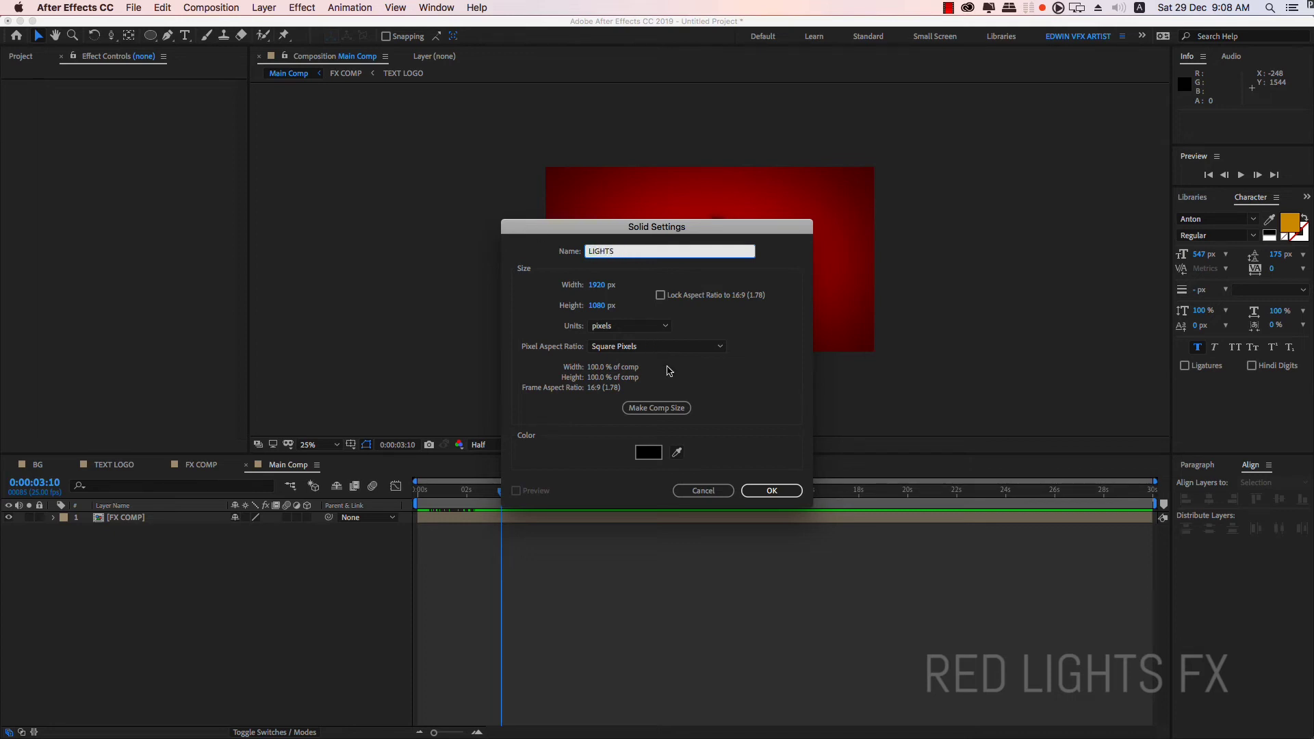
left_click(758, 488)
left_click(206, 575)
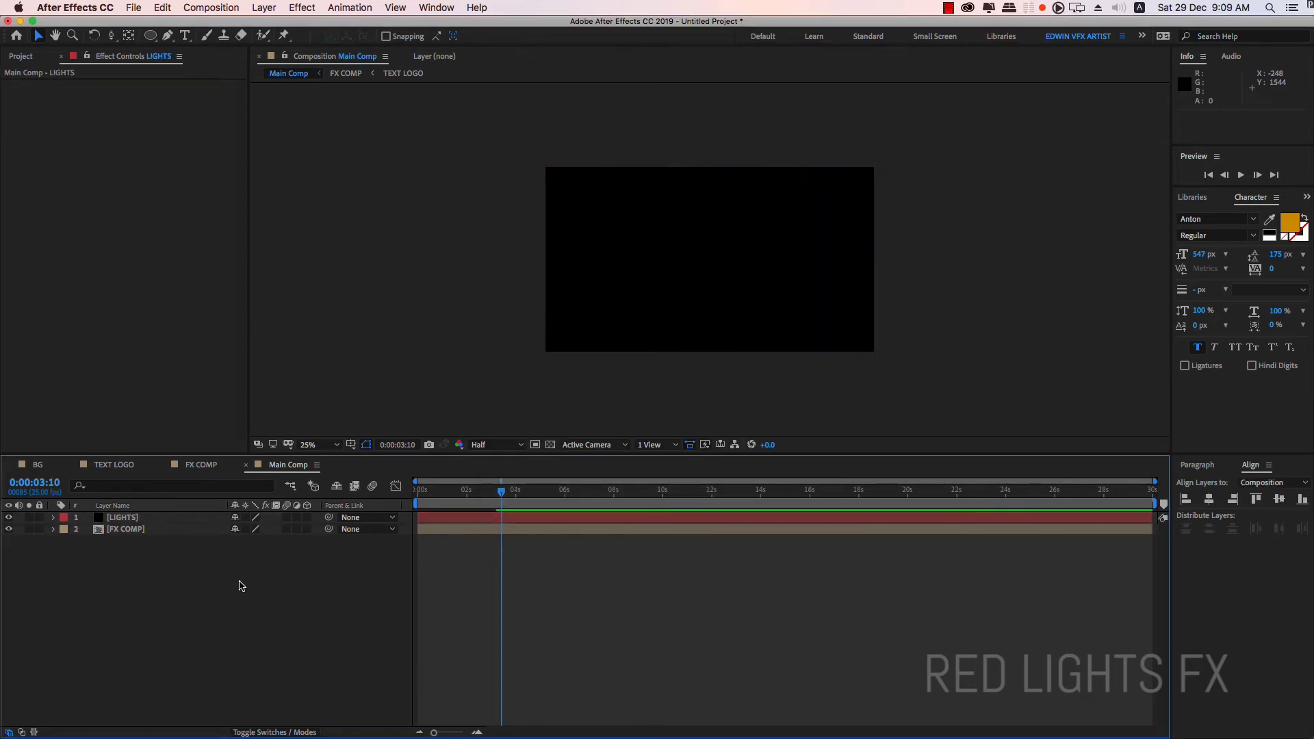
Step: Apply the Knoll Light Factory effect to the LIGHTS layer
left_click(199, 519)
right_click(193, 520)
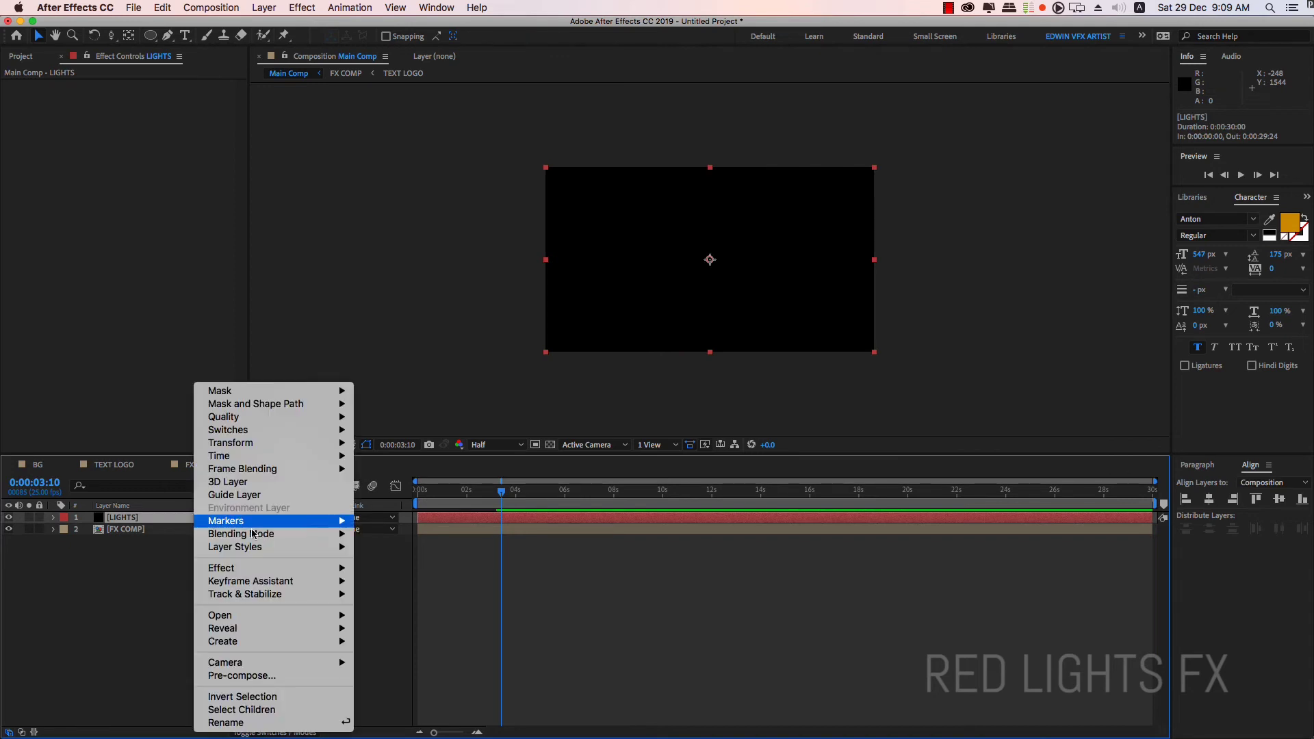
mouse_move(266, 572)
scroll(438, 397, "down", 5)
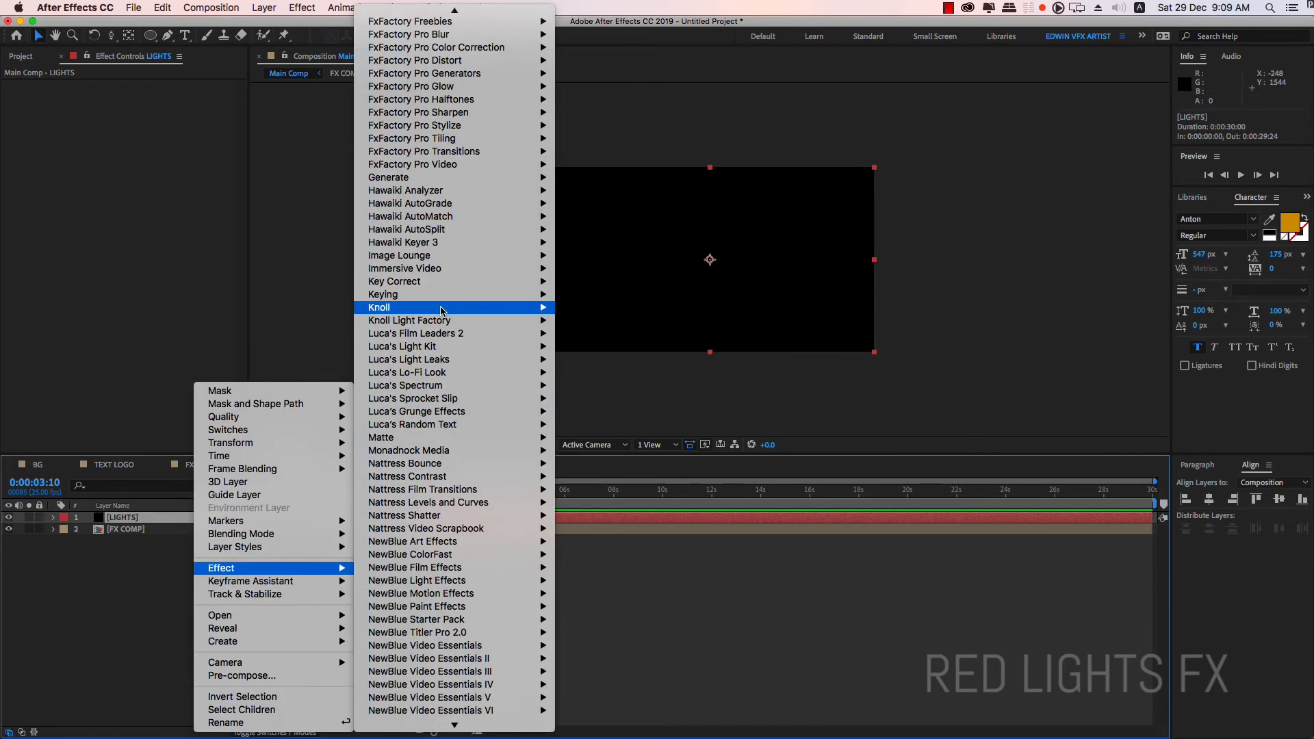
mouse_move(438, 324)
left_click(615, 322)
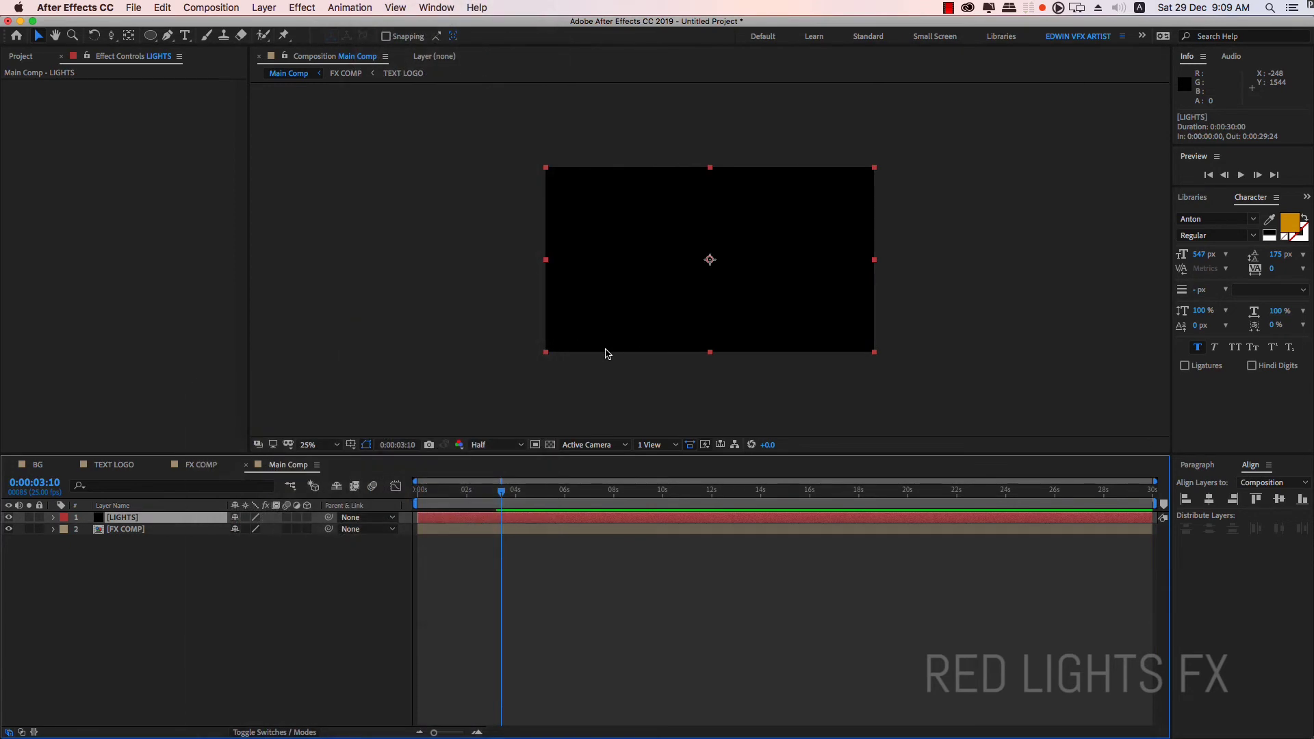
Step: Load the Laser Sight preset in Light Factory's lens designer, inspect its flare elements, and apply it to the LIGHTS layer
left_click(174, 85)
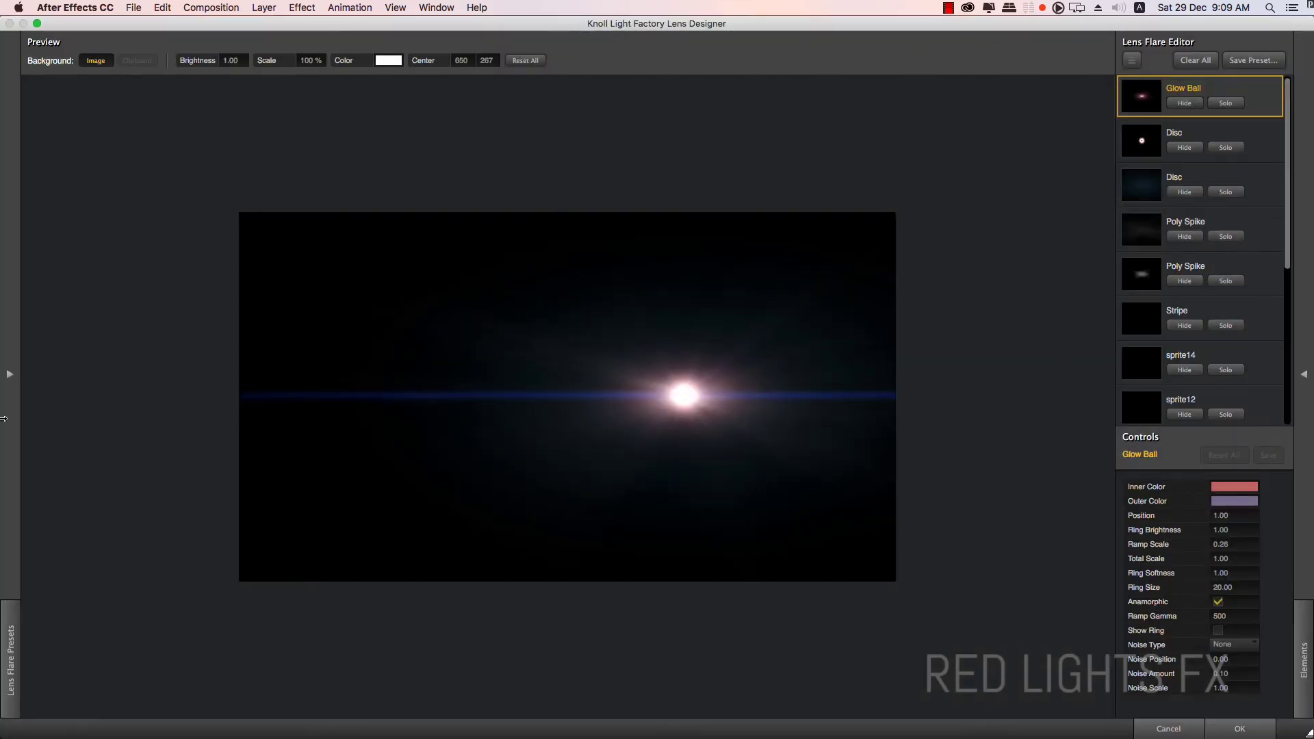
left_click(10, 374)
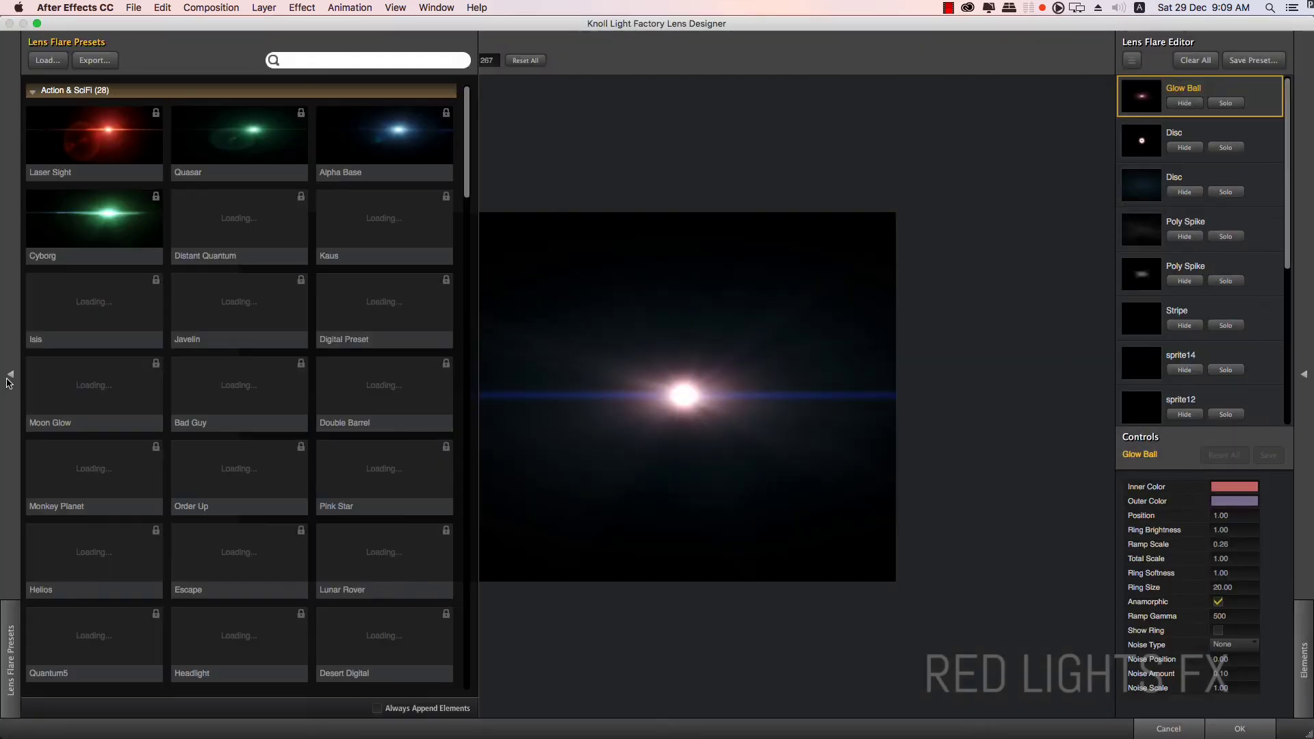
left_click(127, 132)
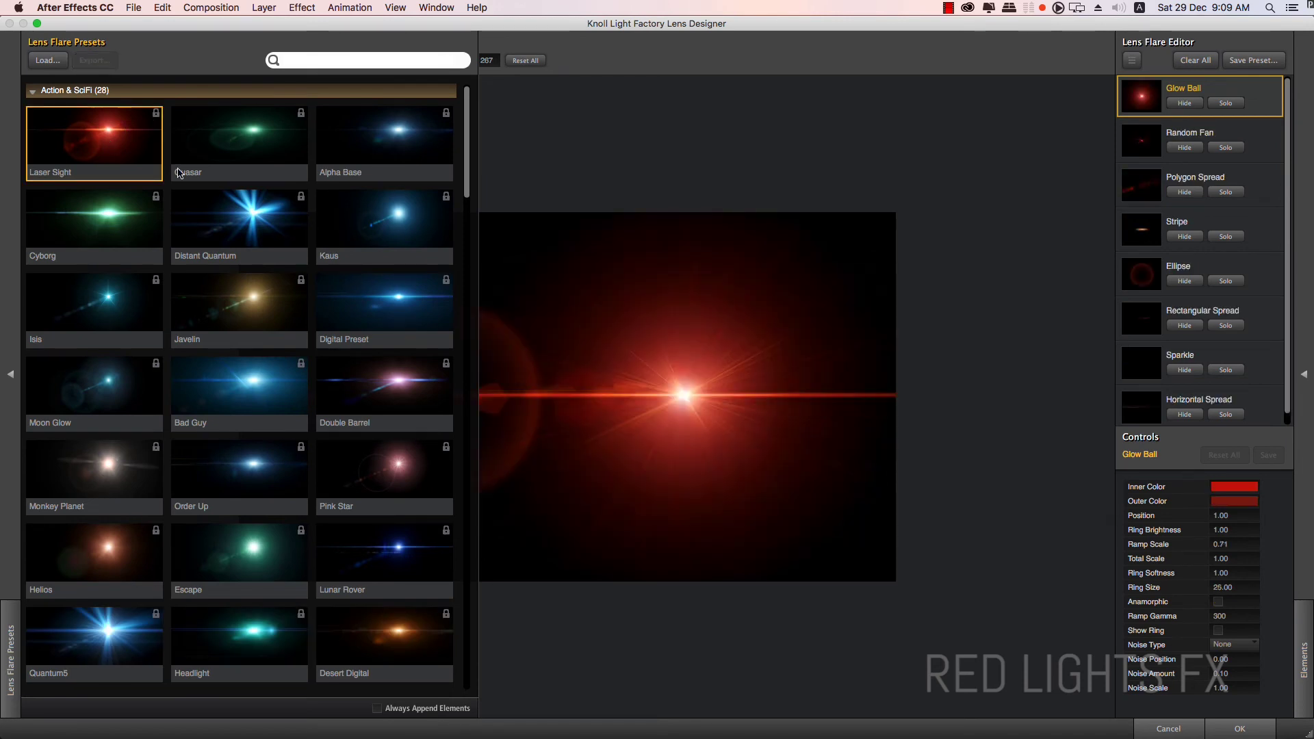
left_click(815, 372)
left_click_drag(787, 425, 659, 409)
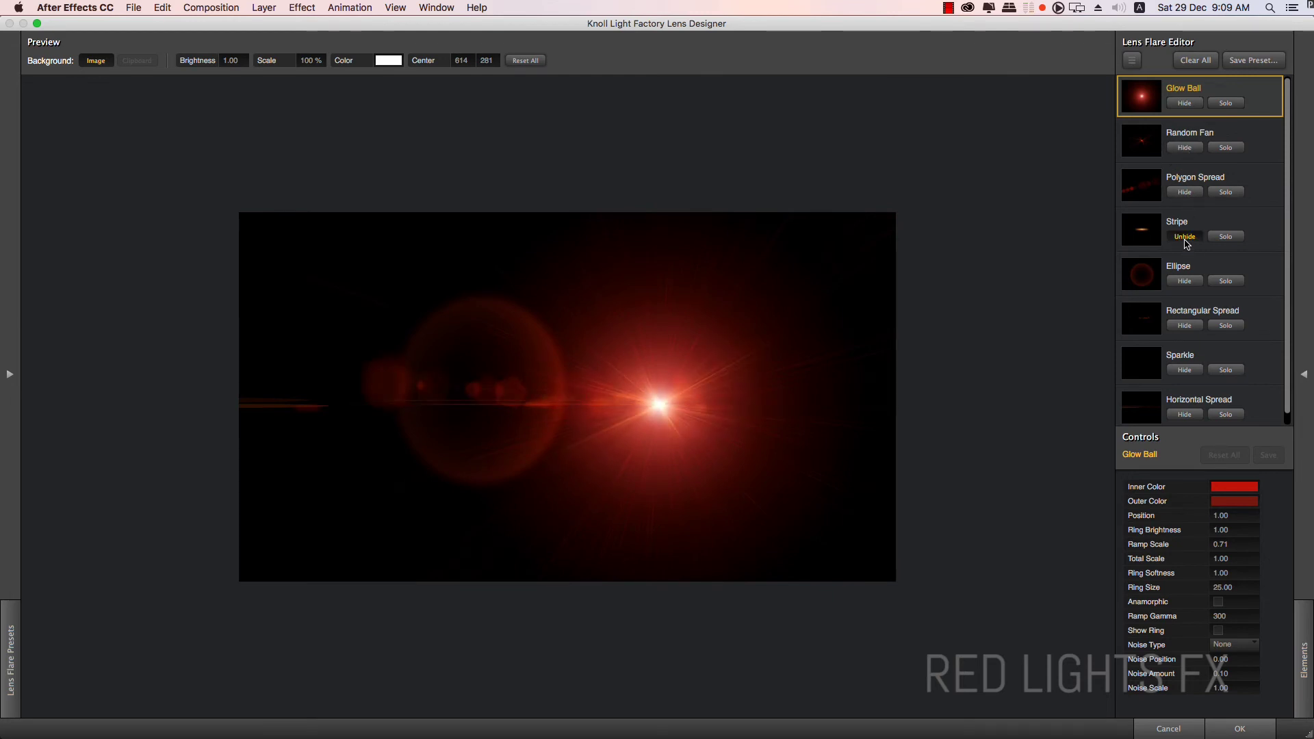
left_click(1187, 272)
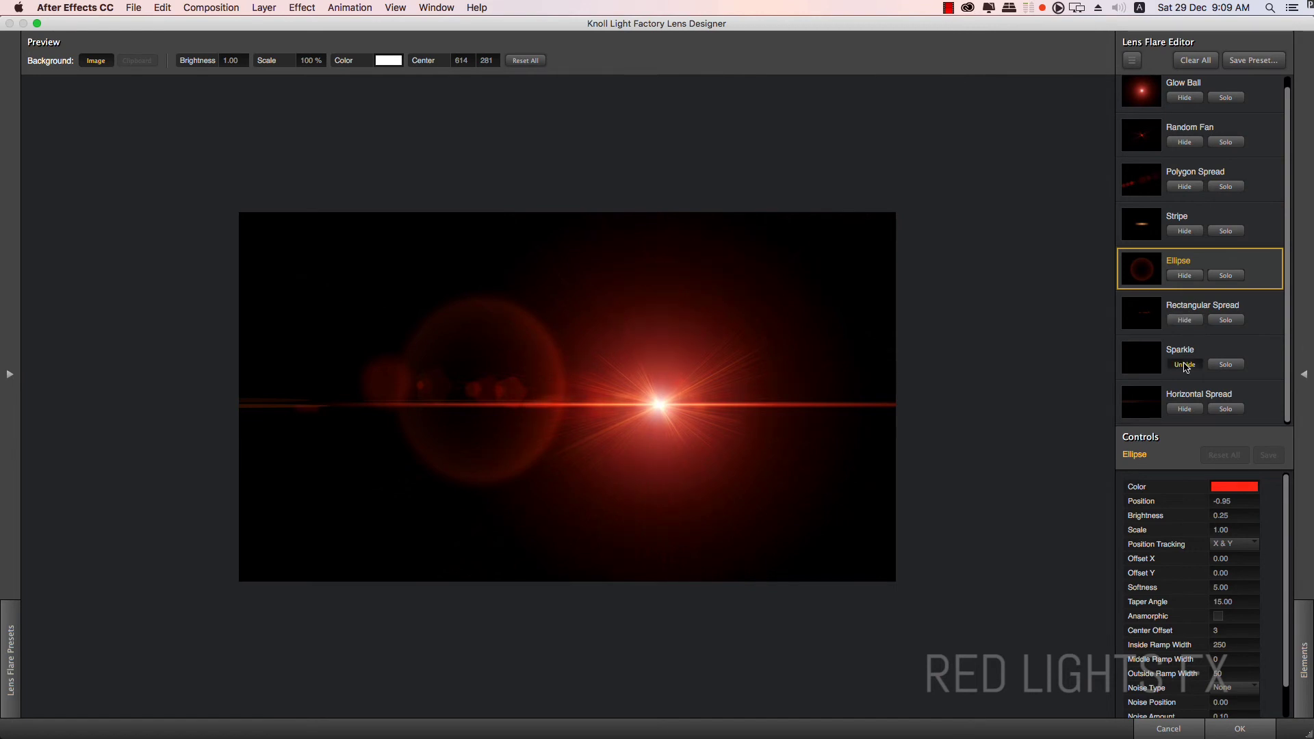
left_click(1244, 732)
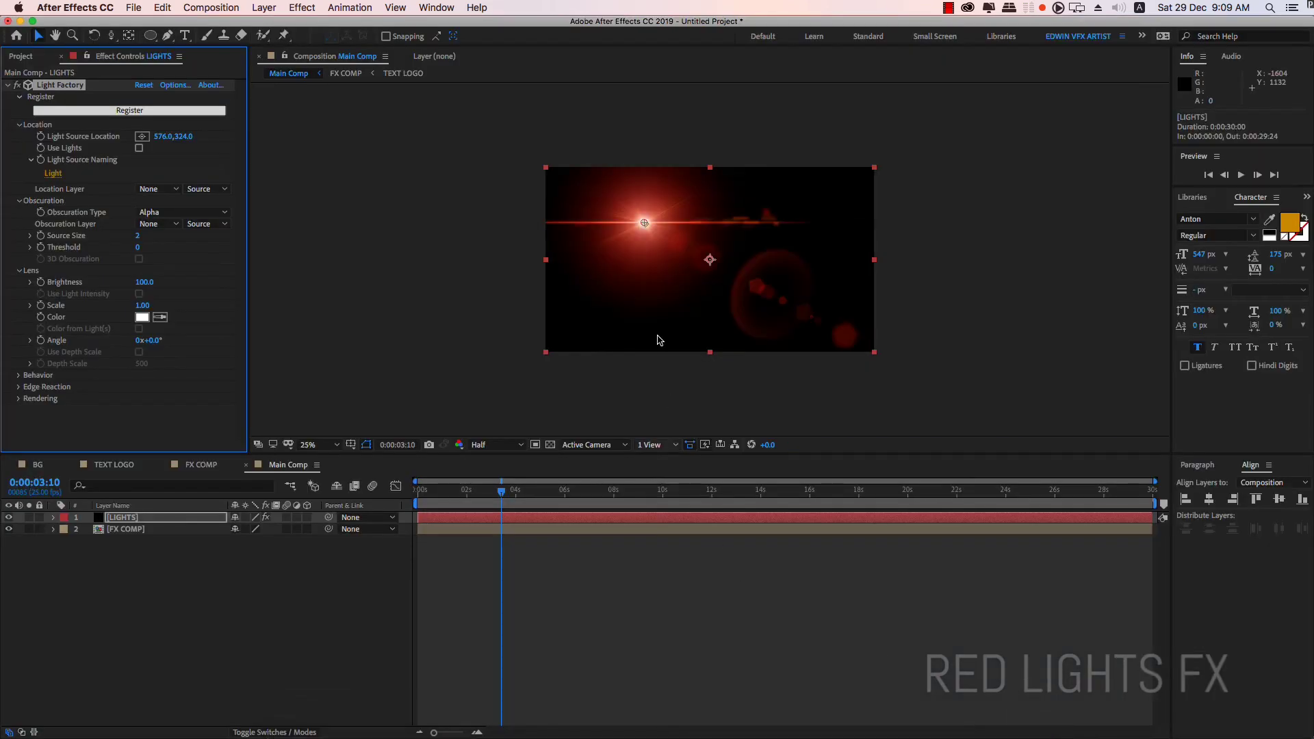
Step: Set the LIGHTS layer's blending mode to Add
left_click(277, 732)
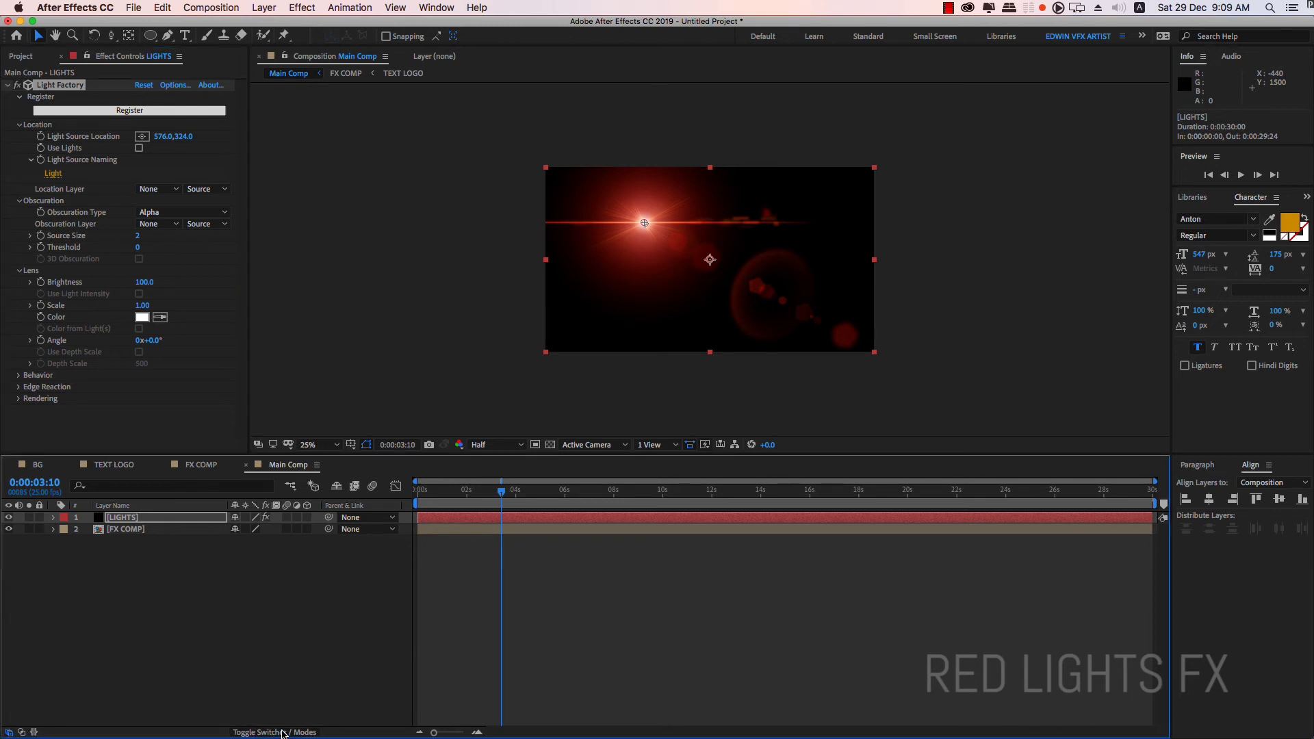
left_click(254, 518)
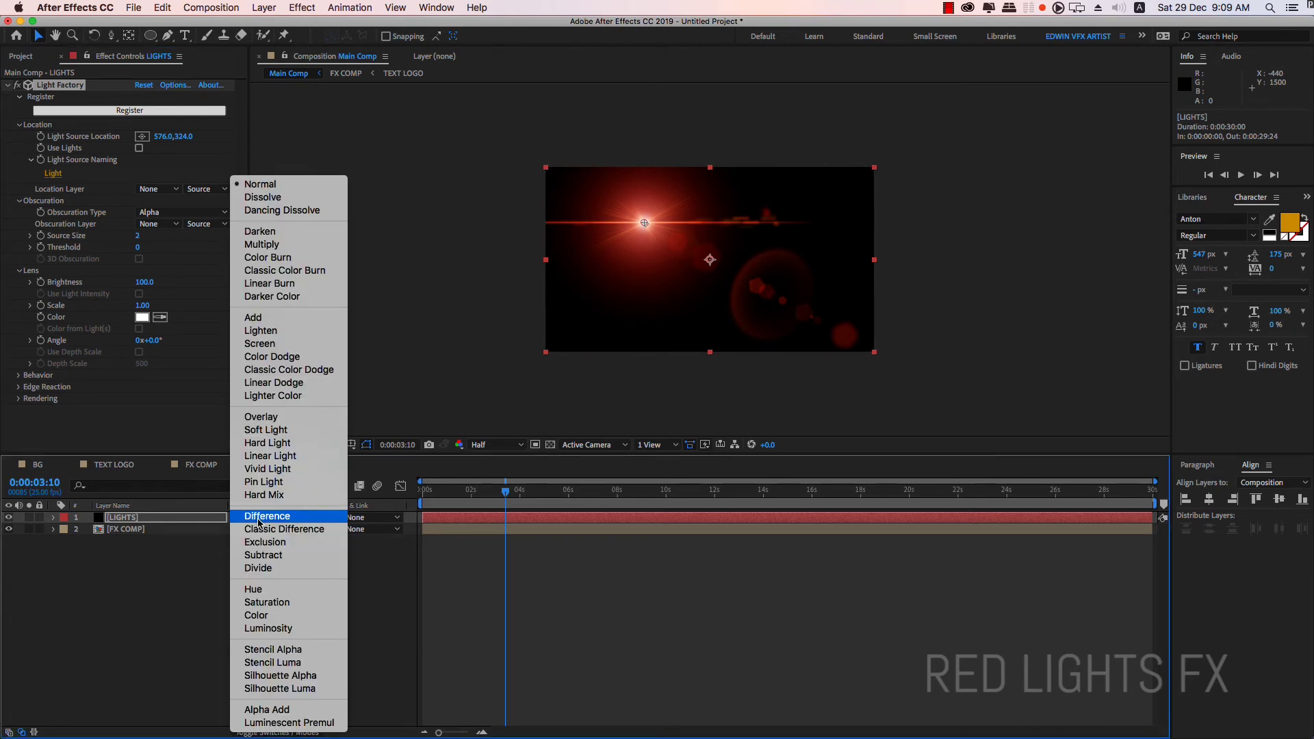
left_click(254, 318)
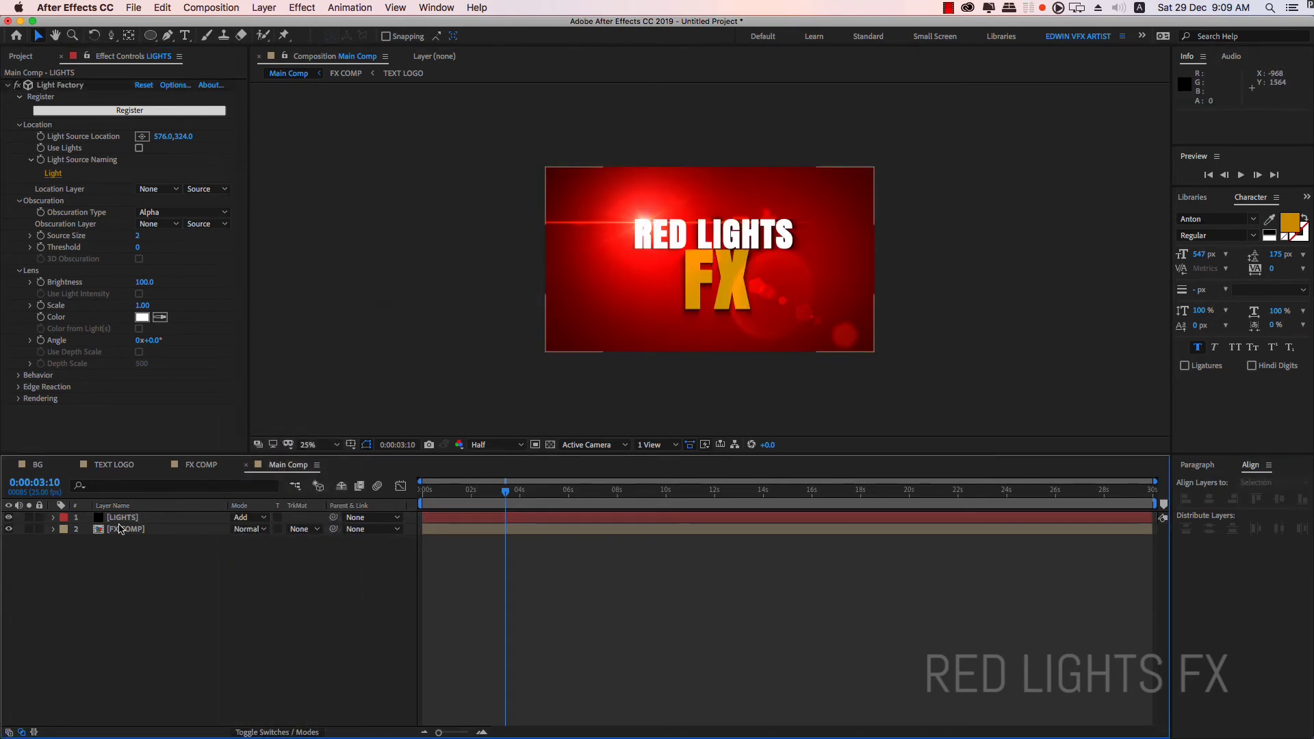
Step: Move the Light Factory light source to 824, 520 and set the lens Scale to 2.58
left_click(164, 517)
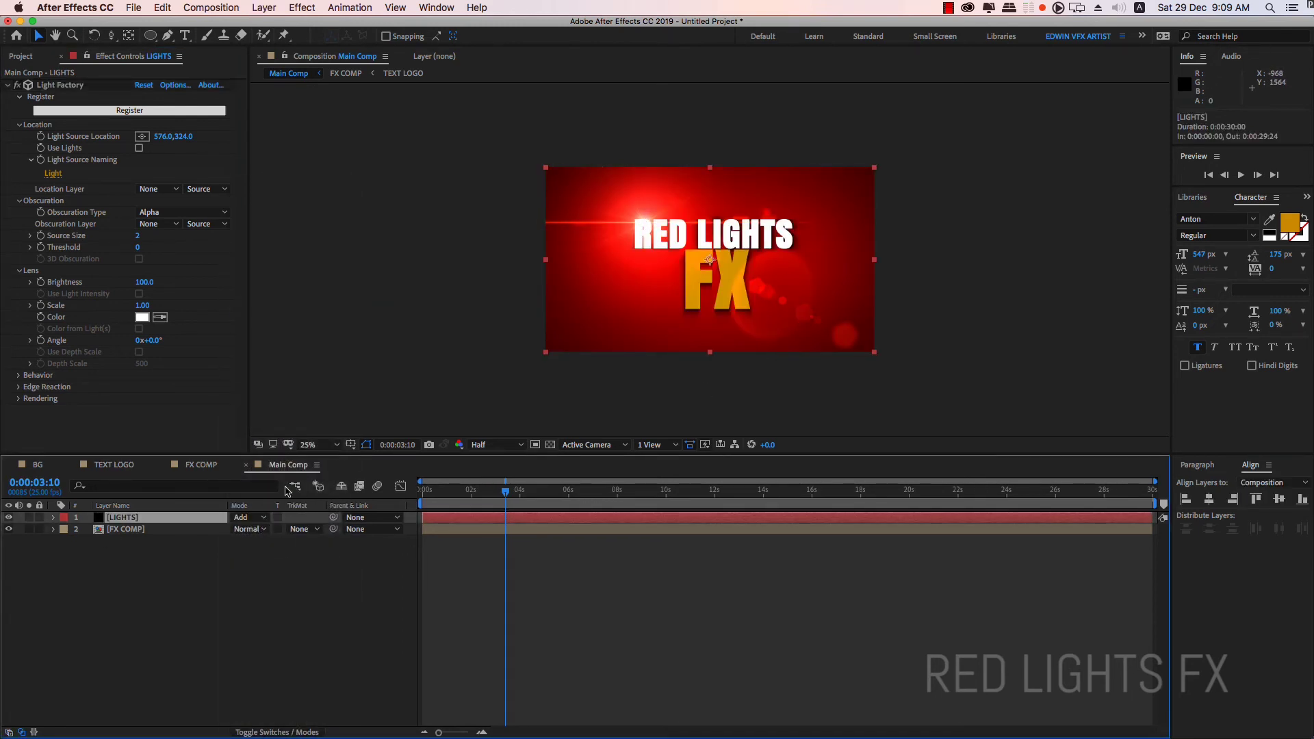
left_click(74, 87)
left_click_drag(643, 224, 684, 258)
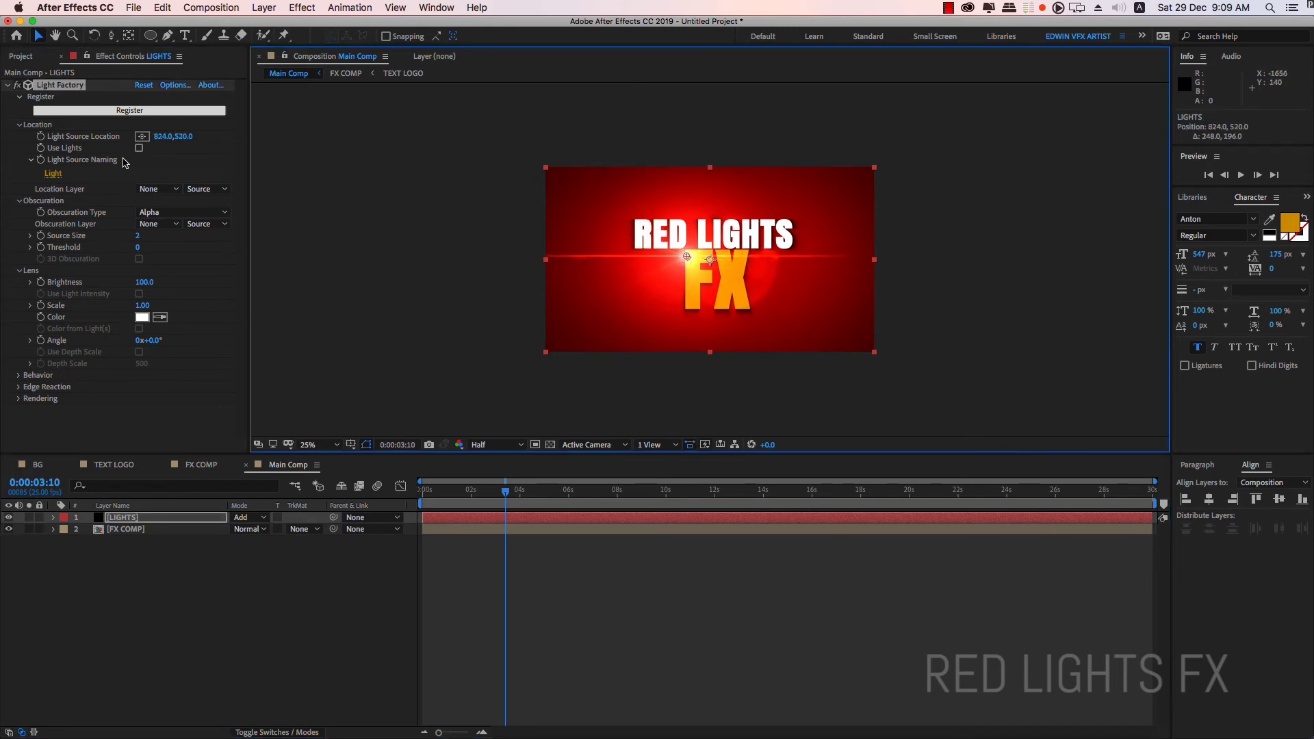
left_click_drag(142, 305, 243, 303)
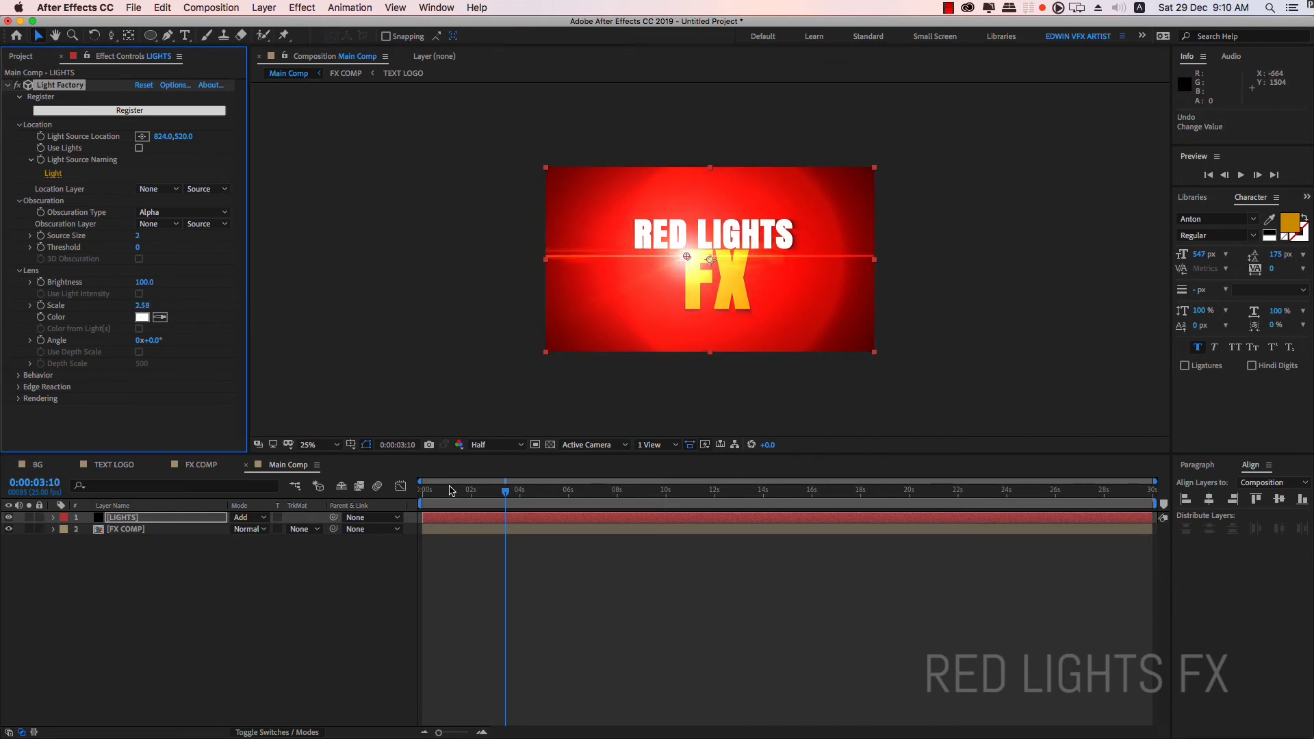
Step: At 0:00:00:00, move the light source off the frame to -452, 576 and start keyframing Light Source Location
left_click_drag(457, 490, 399, 503)
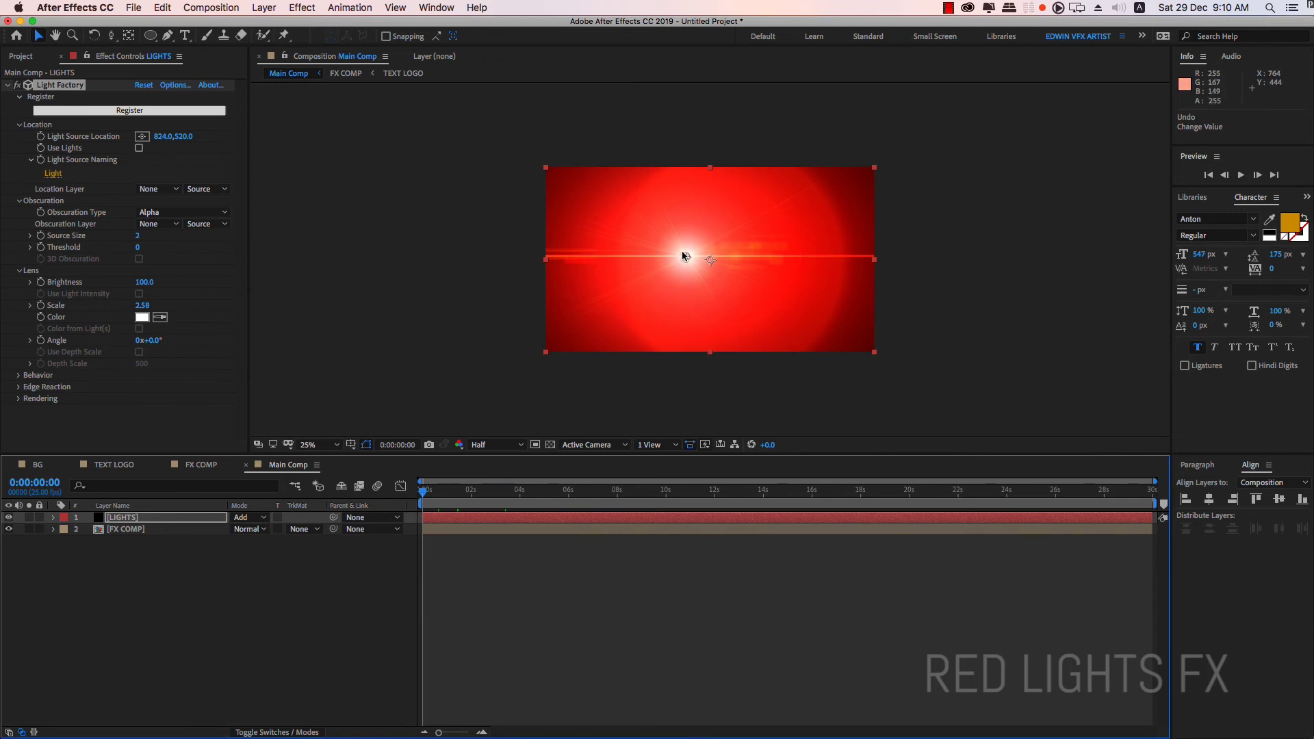
left_click_drag(685, 258, 467, 266)
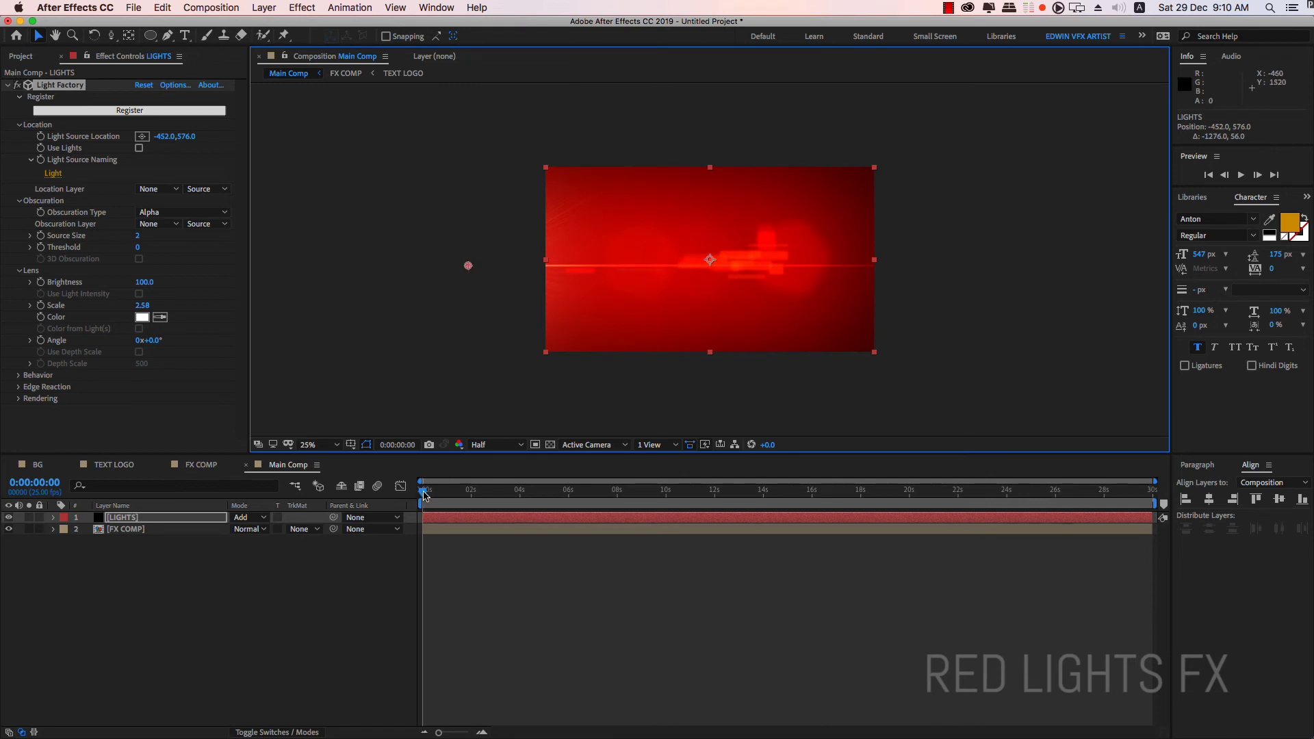
mouse_move(424, 494)
left_mouse_down()
mouse_move(472, 494)
mouse_move(414, 491)
left_mouse_up()
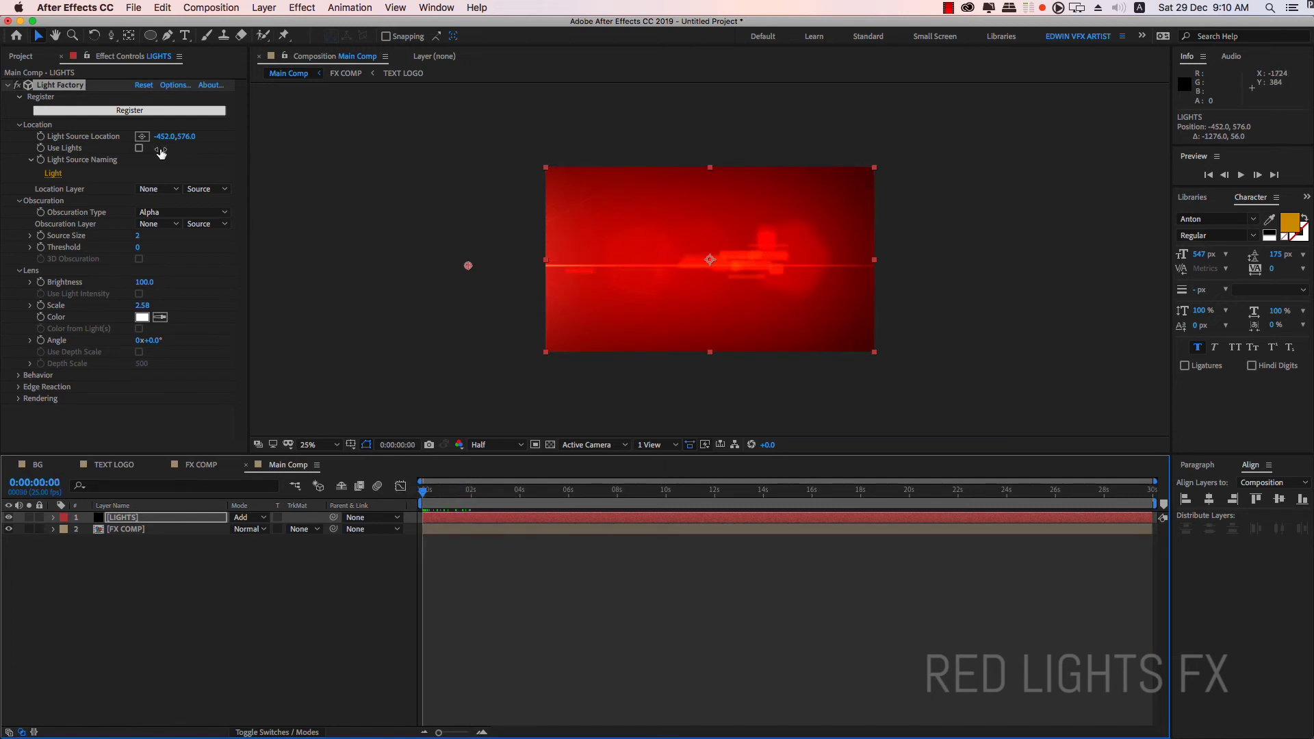
left_click(40, 137)
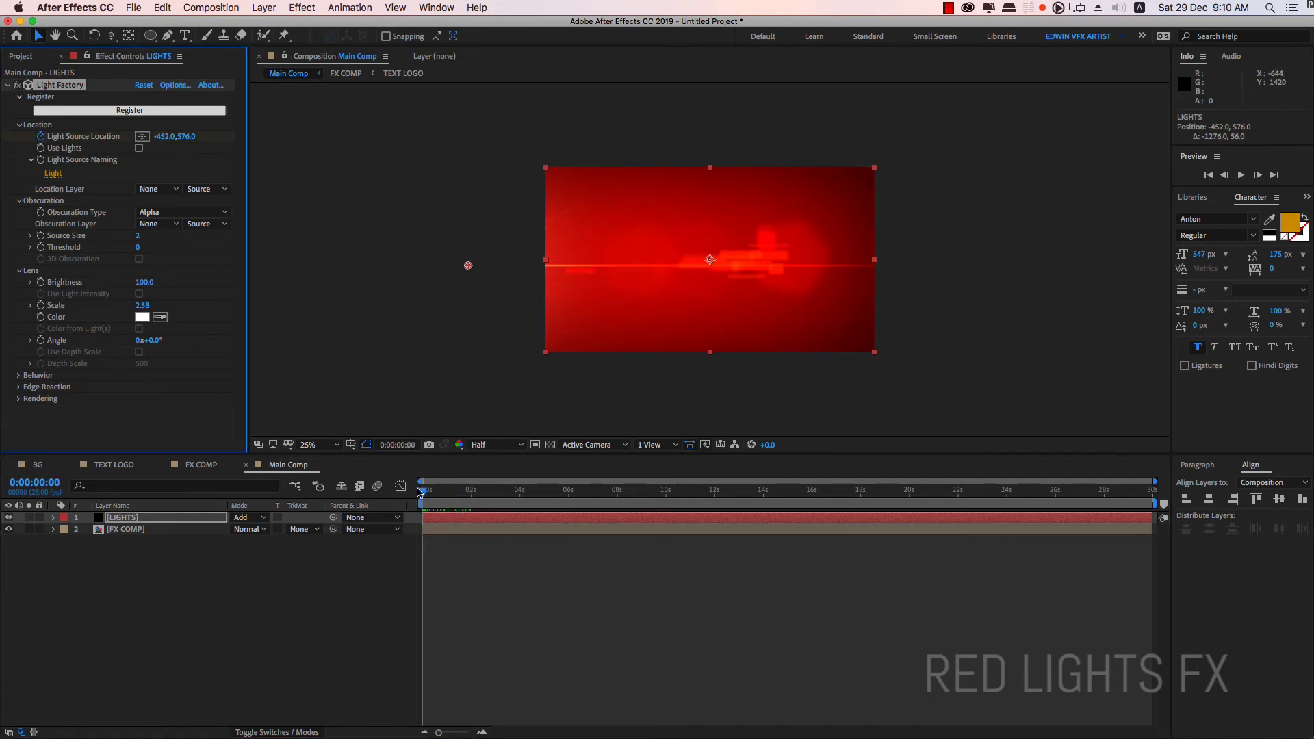
Step: Move the light source to -100, 568 at 0:00:02:04, preview the animation, and move it to 536, 464 at 0:00:03:04
left_click_drag(420, 492, 475, 495)
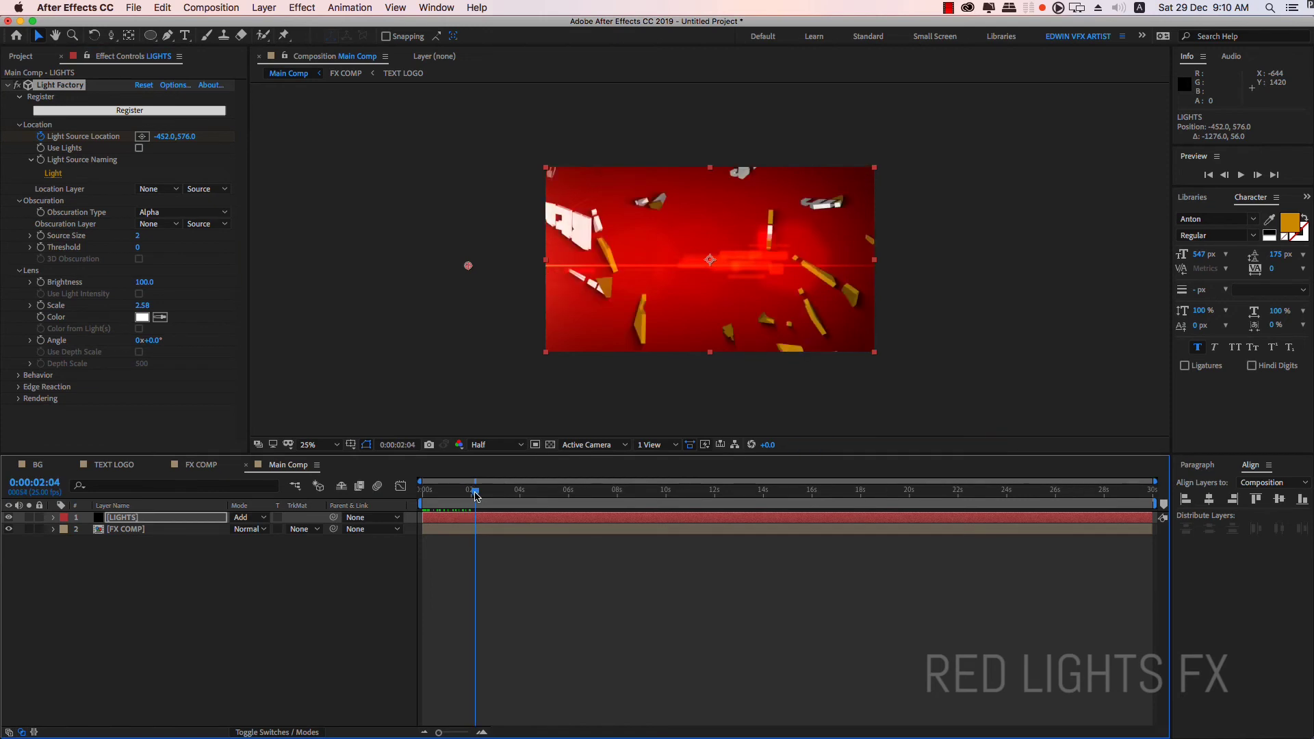
left_click_drag(472, 271, 530, 267)
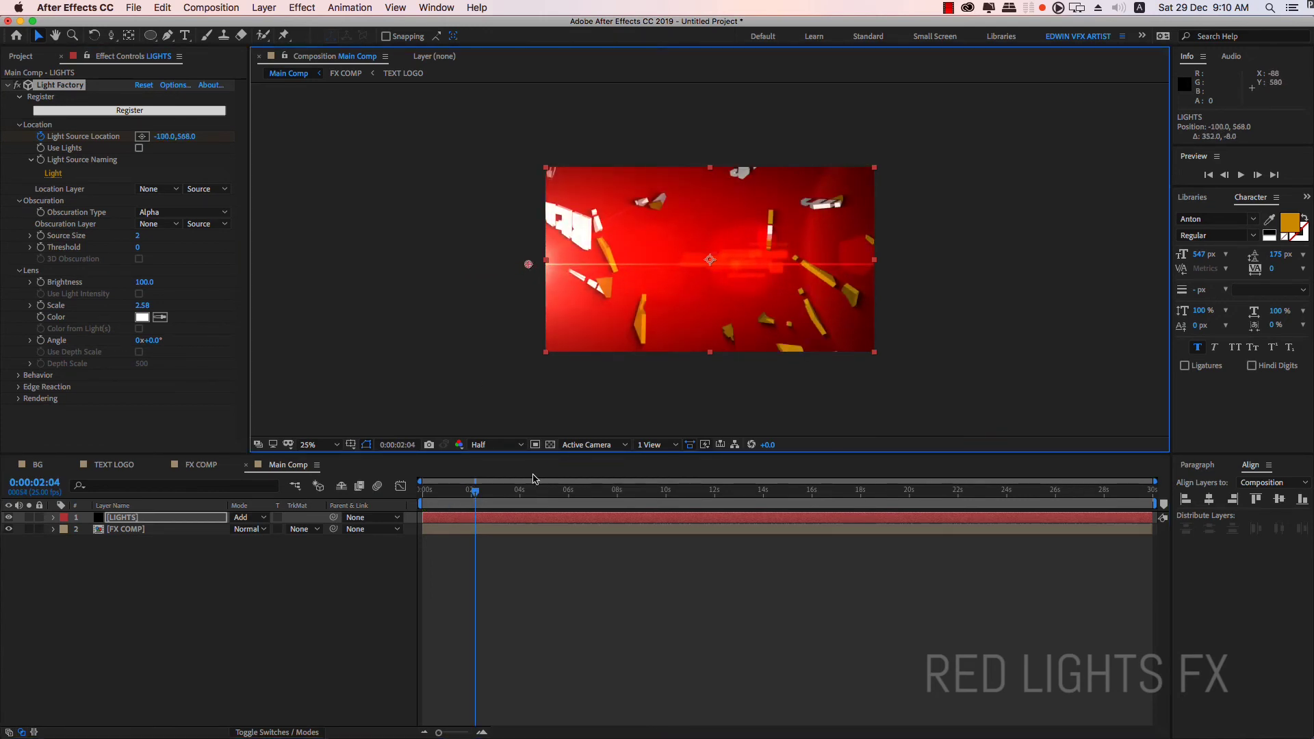
key("space")
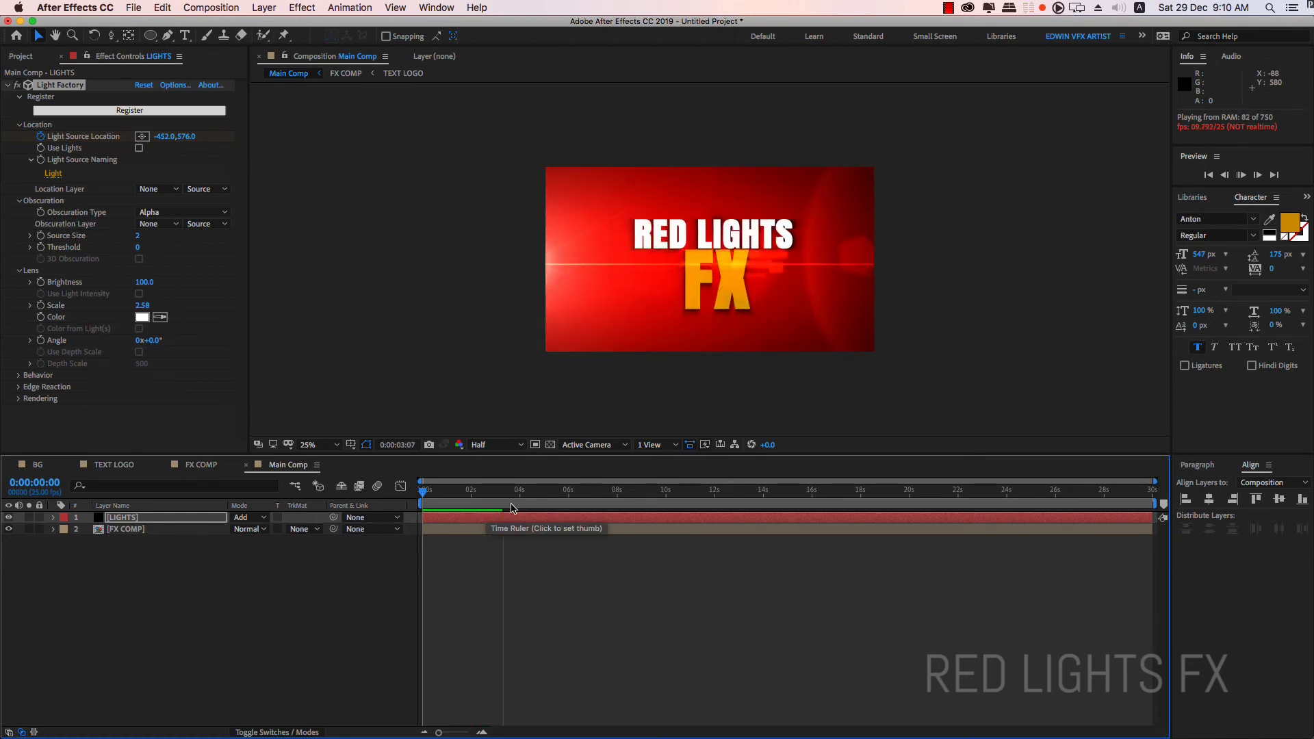
left_click(536, 258)
left_click_drag(537, 258, 638, 244)
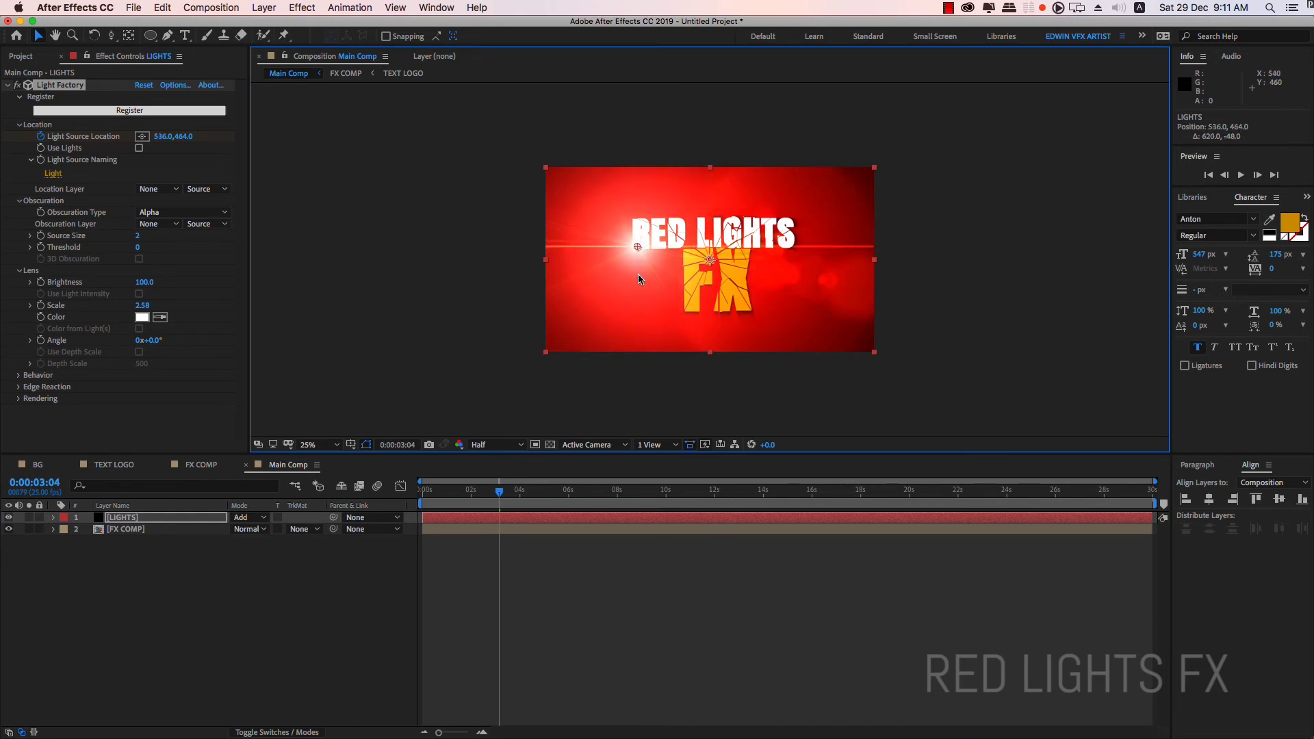
Step: Preview the flare from 0:00:01:23, and move the light source to 1388, 464 at 0:00:04:08
left_click_drag(499, 491, 470, 491)
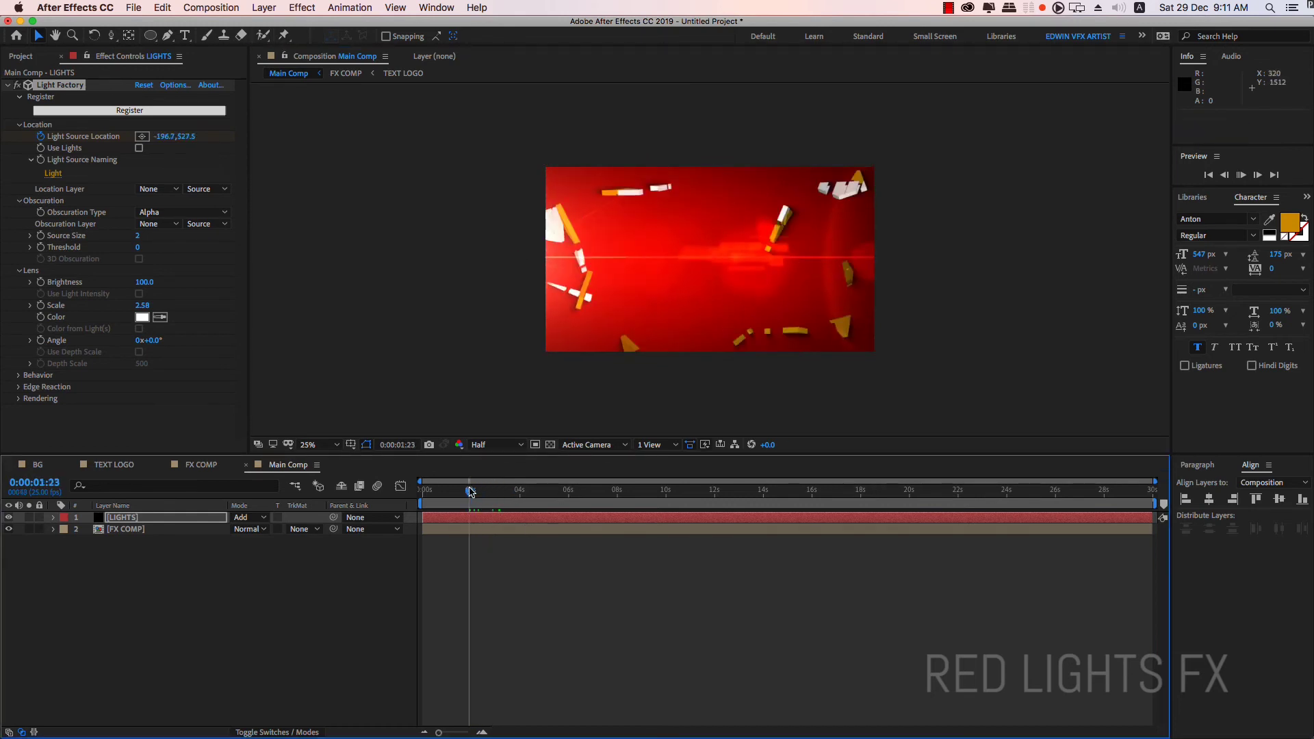
key("space")
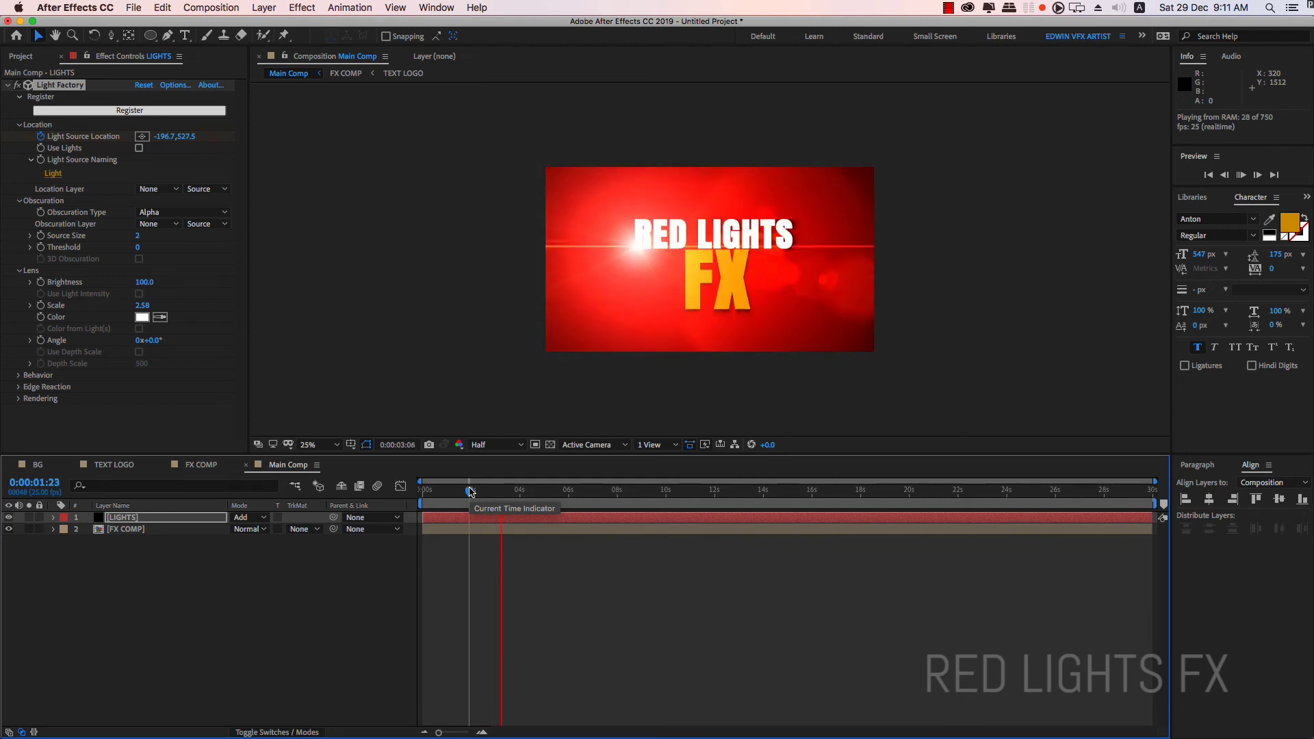
key("space")
left_click_drag(503, 491, 528, 492)
left_click_drag(639, 245, 867, 248)
left_click_drag(788, 252, 782, 247)
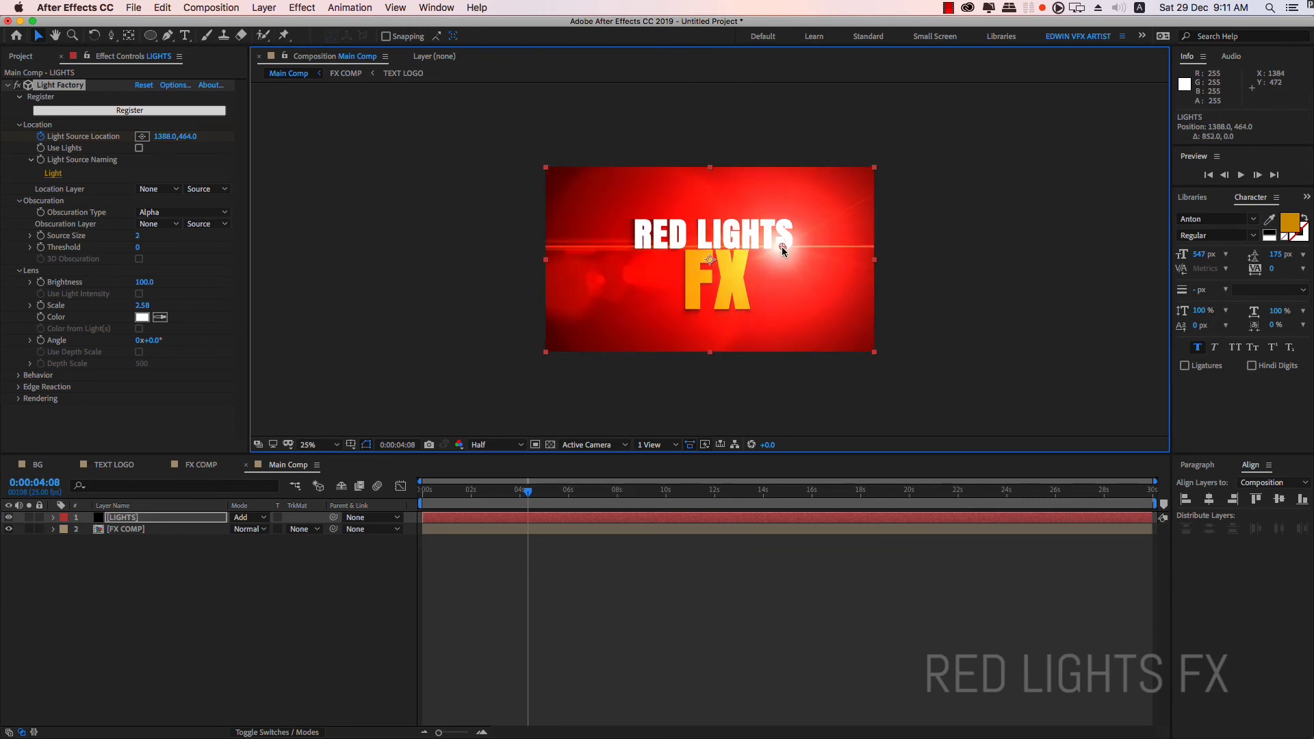
Step: Preview the light flare's sweep across the logo from 0:00:02:02
left_click_drag(534, 497, 477, 494)
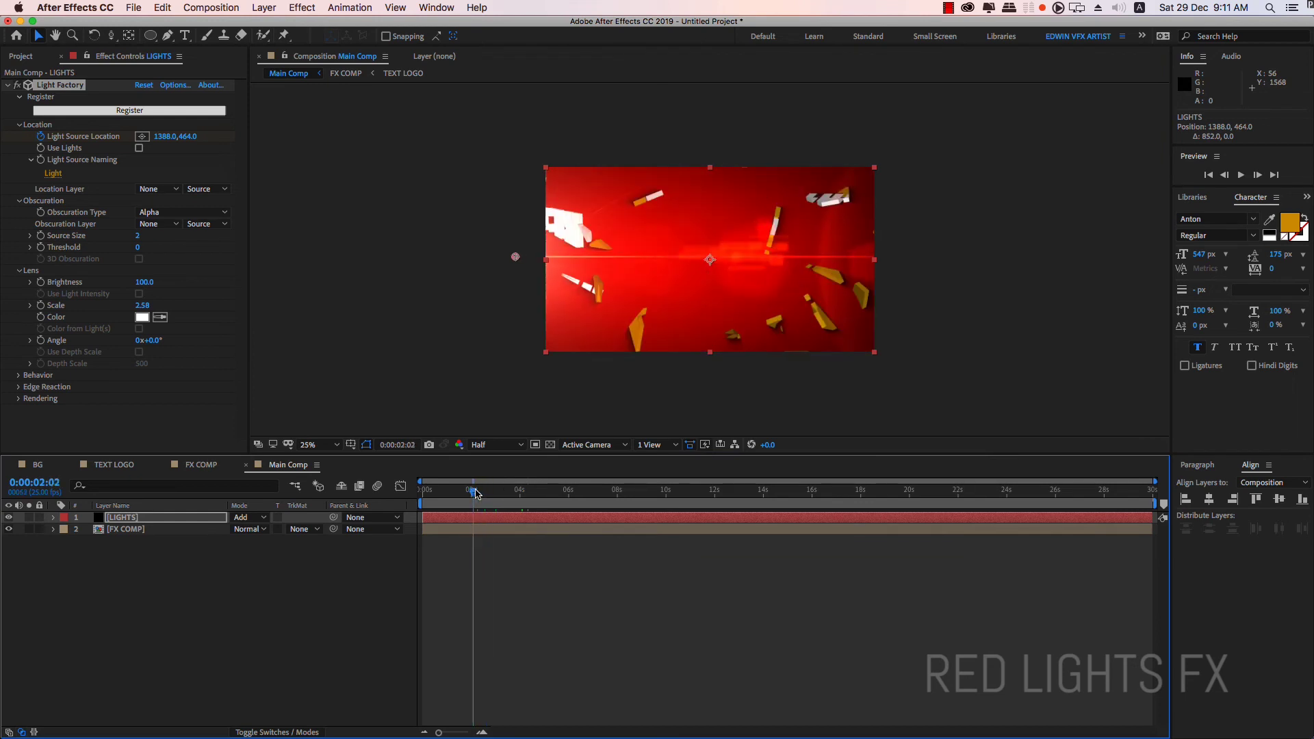
key("space")
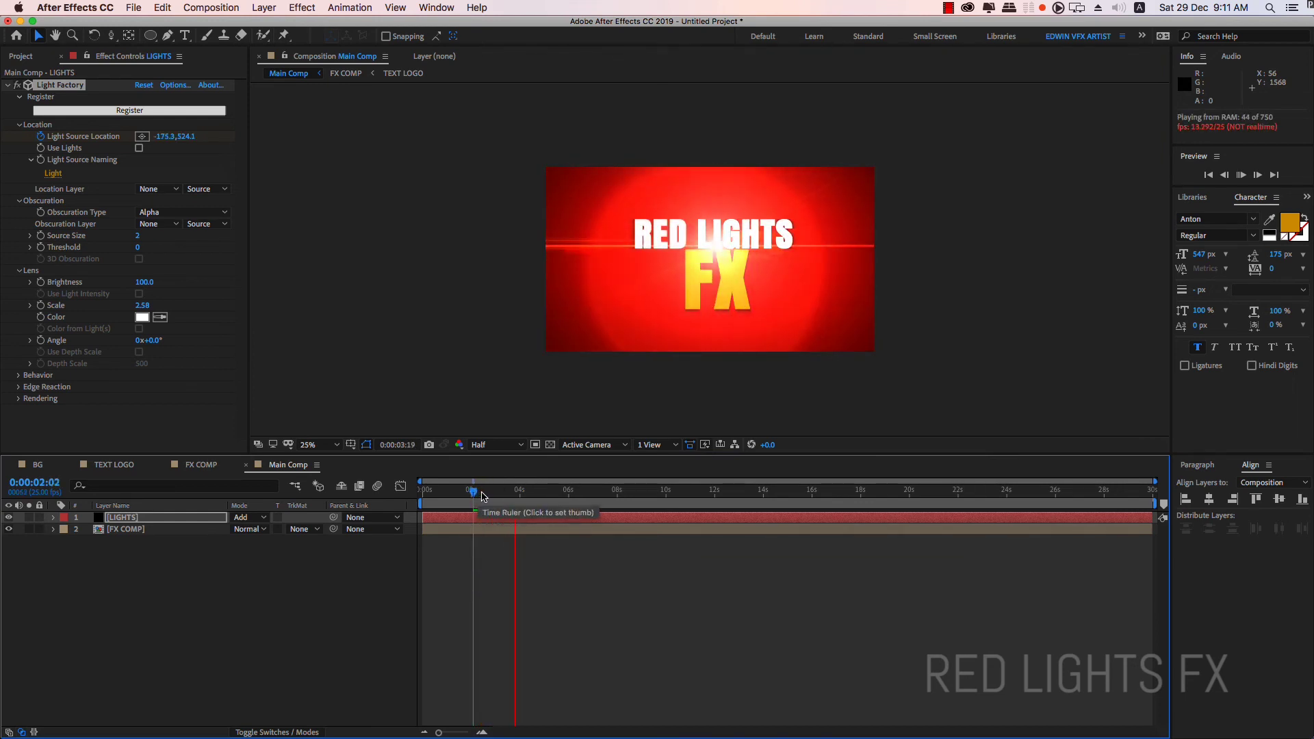
left_click_drag(528, 494, 490, 495)
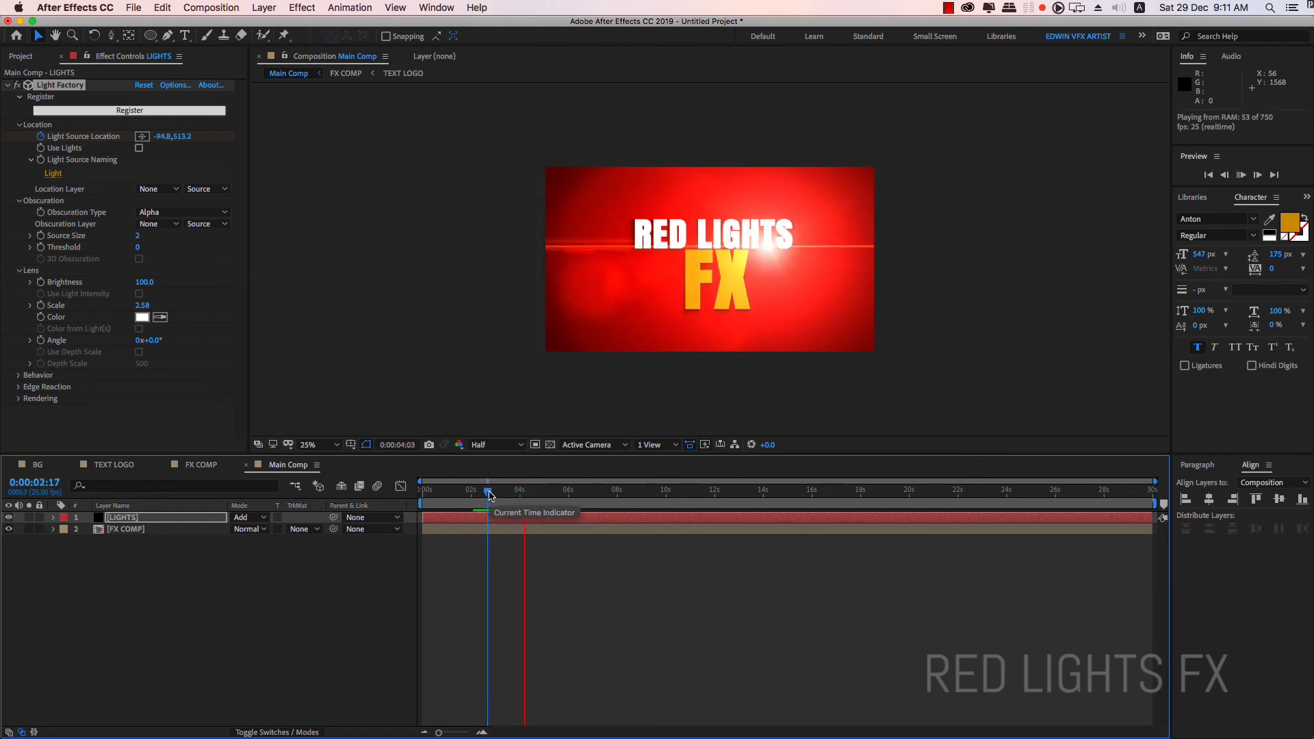
Step: Start keyframing the Light Factory lens Brightness at 0:00:04:05, and lower it to 2.0 at 0:00:04:22
left_click(524, 492)
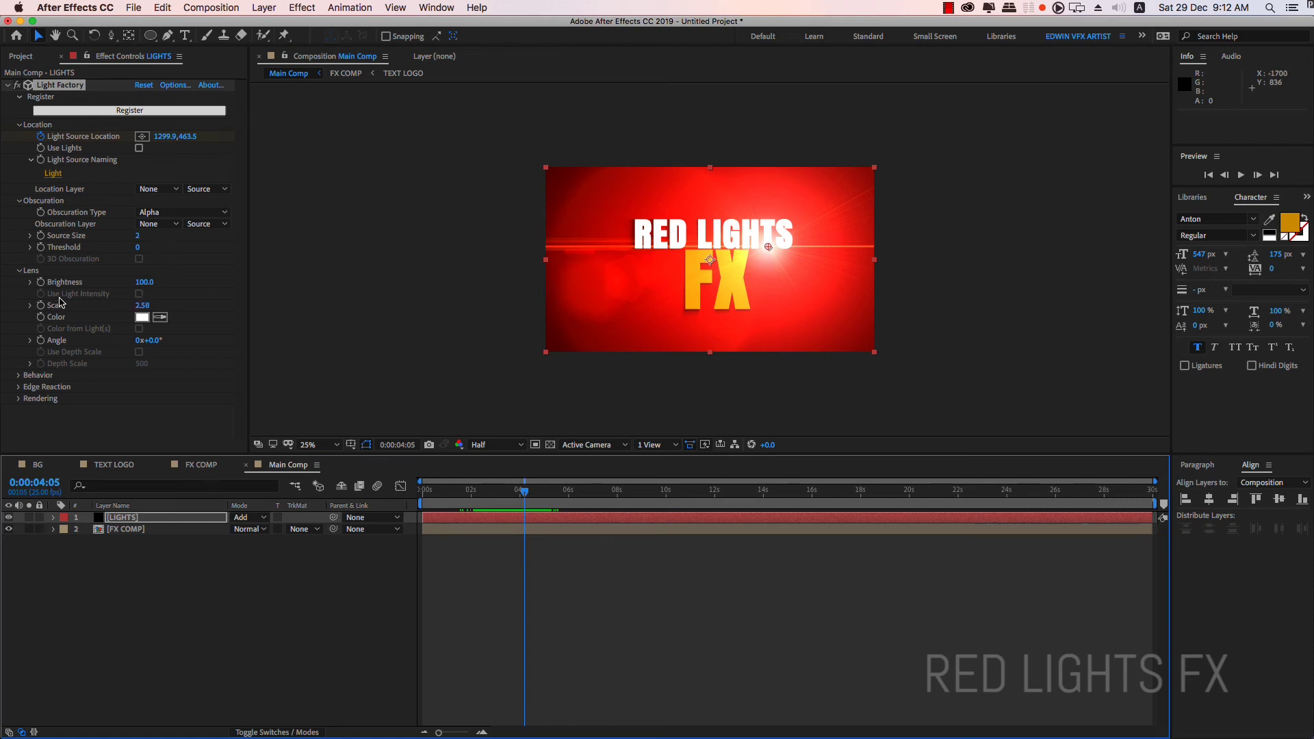
left_click(542, 493)
left_click_drag(146, 282, 87, 282)
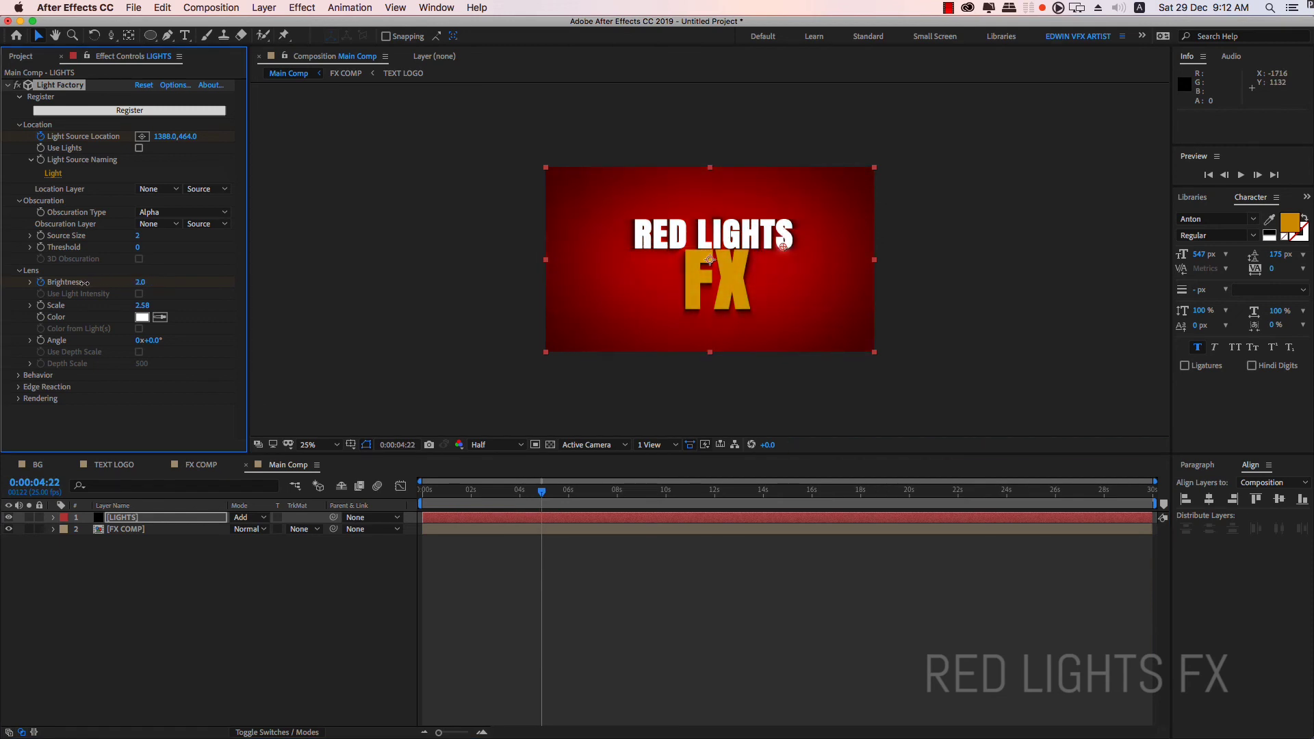
Step: Preview the whole logo animation from the start to check the flare's fade-out
left_click_drag(541, 494, 423, 490)
key("space")
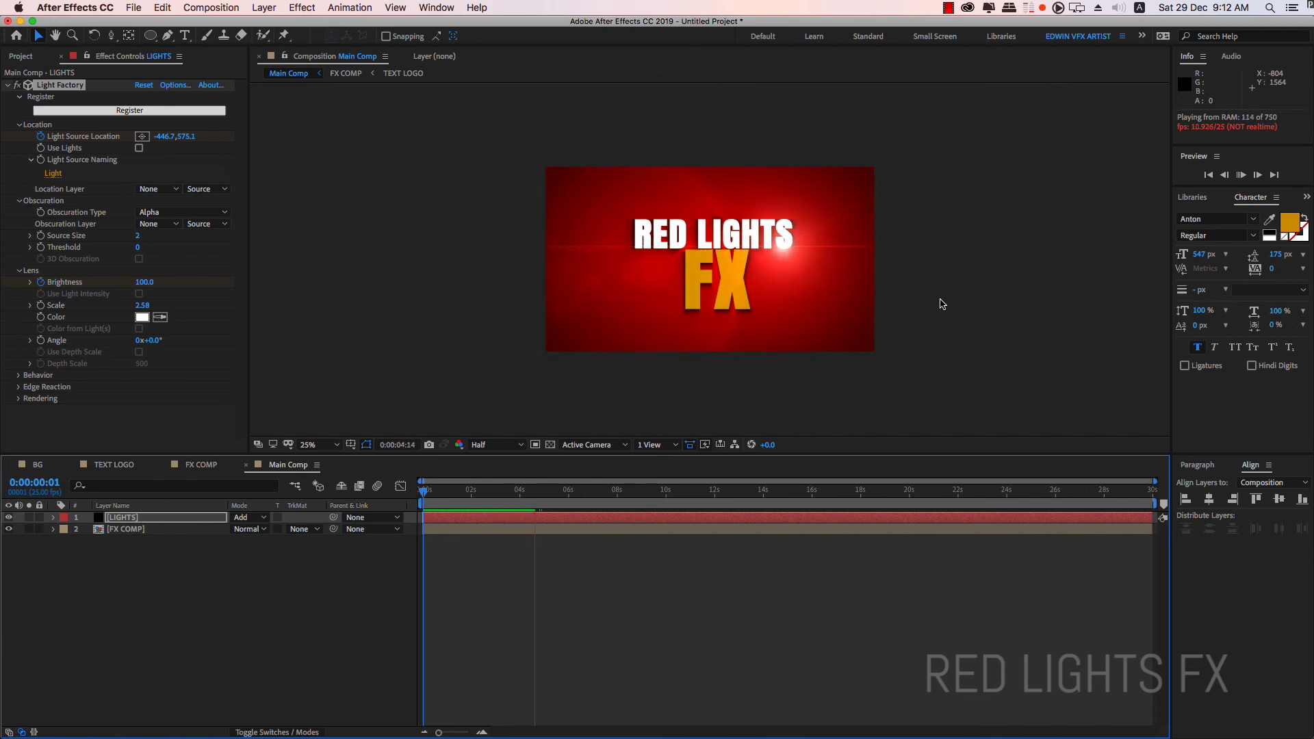
key("space")
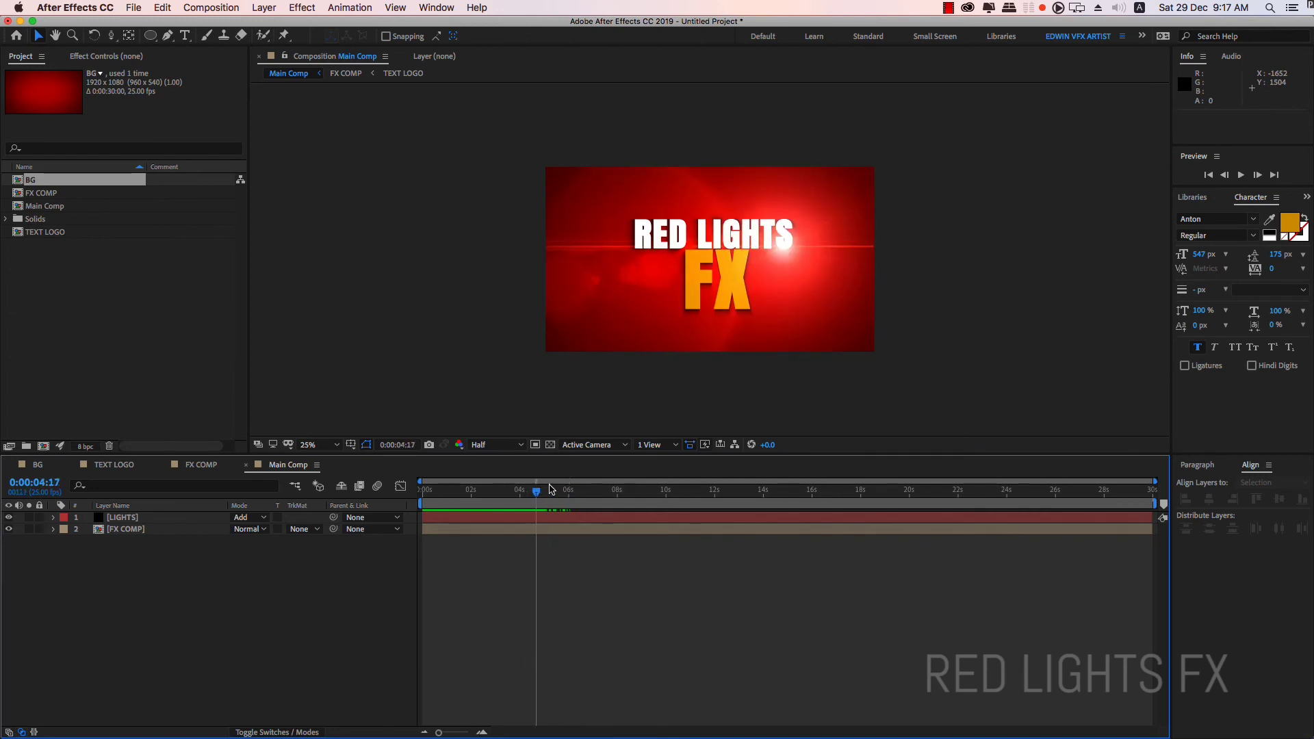
Step: Apply the CC Light Sweep effect to the FX COMP layer and move its Center to 1068, 470
left_click(126, 529)
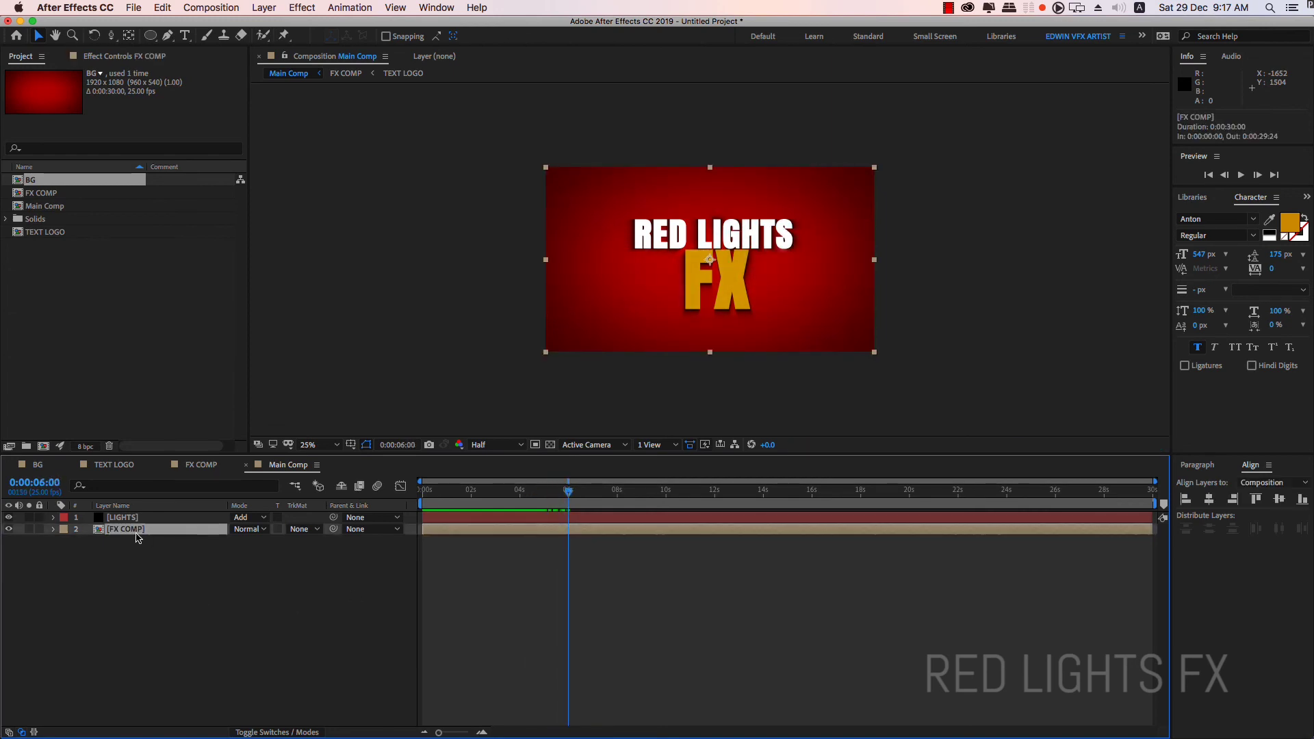
right_click(138, 533)
mouse_move(231, 574)
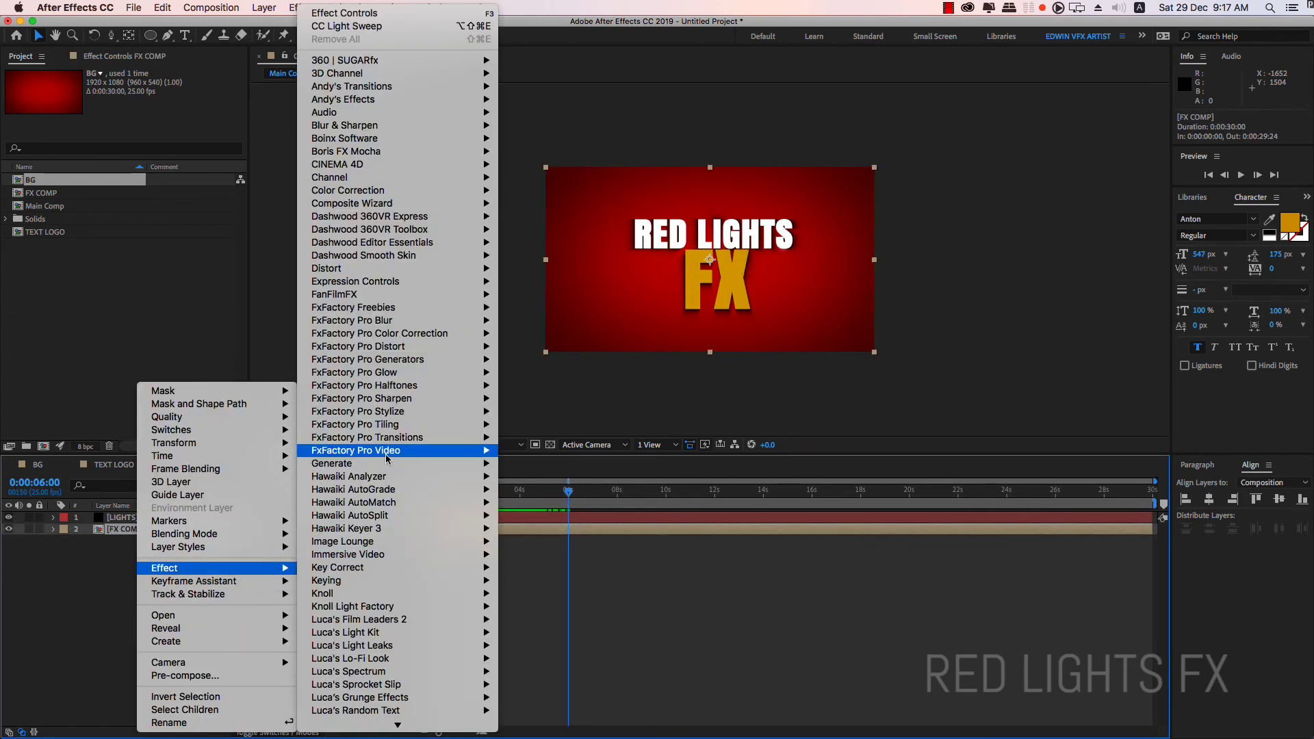
mouse_move(437, 463)
left_click(585, 502)
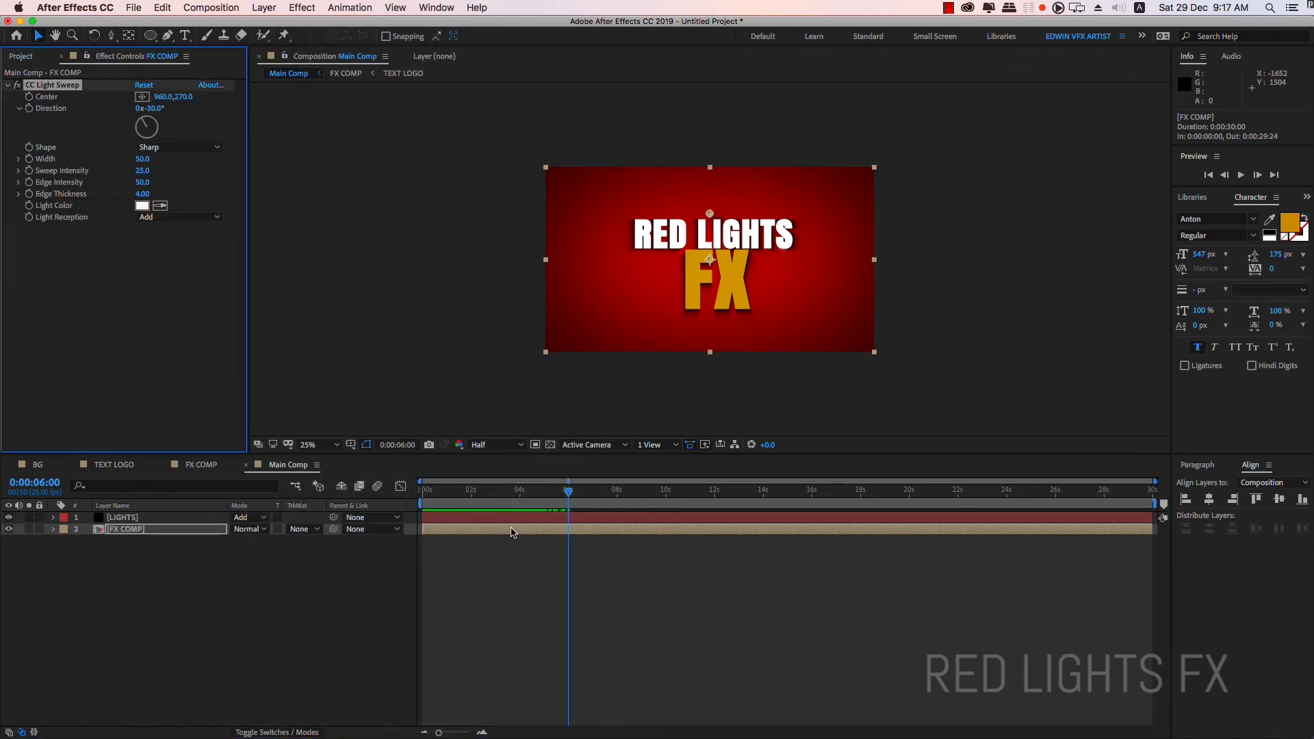
mouse_move(709, 213)
left_mouse_down()
mouse_move(643, 226)
mouse_move(859, 240)
mouse_move(684, 253)
mouse_move(728, 248)
left_mouse_up()
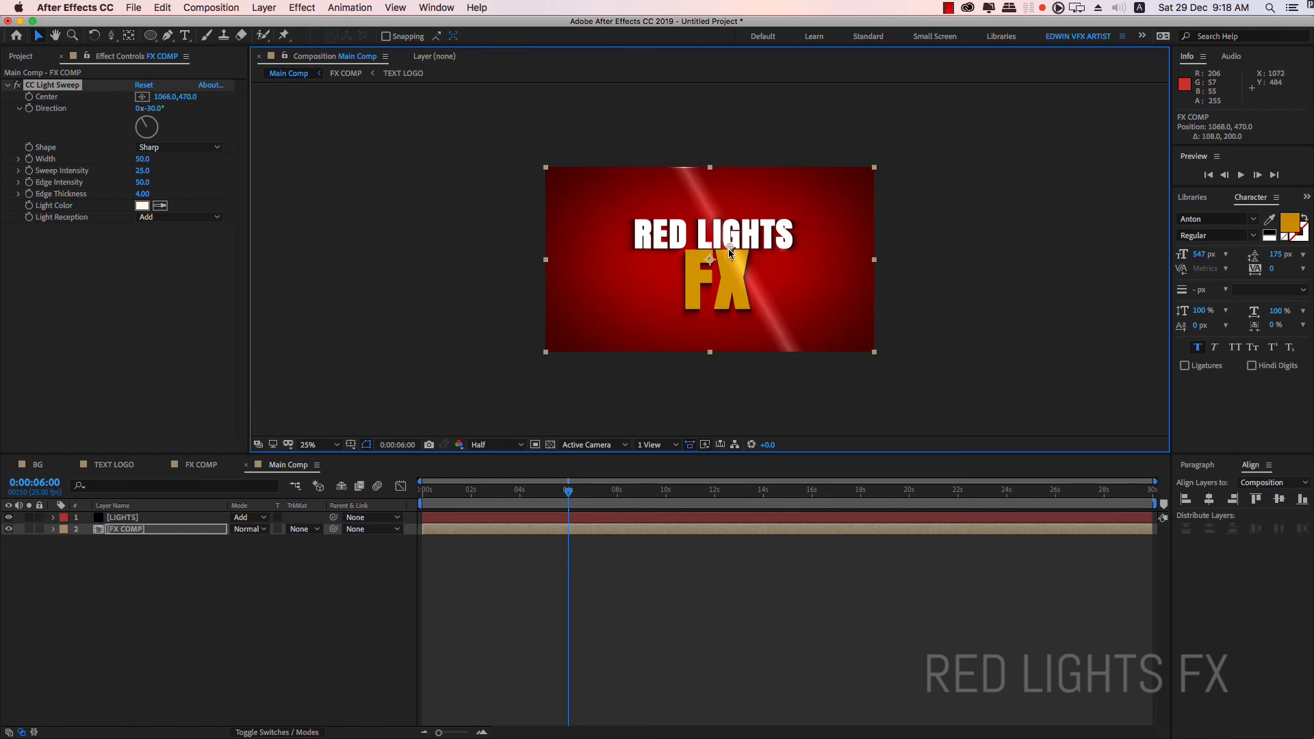
Step: Delete the BG layer from FX COMP and add the BG composition beneath the FX COMP layer in Main Comp
double_click(142, 531)
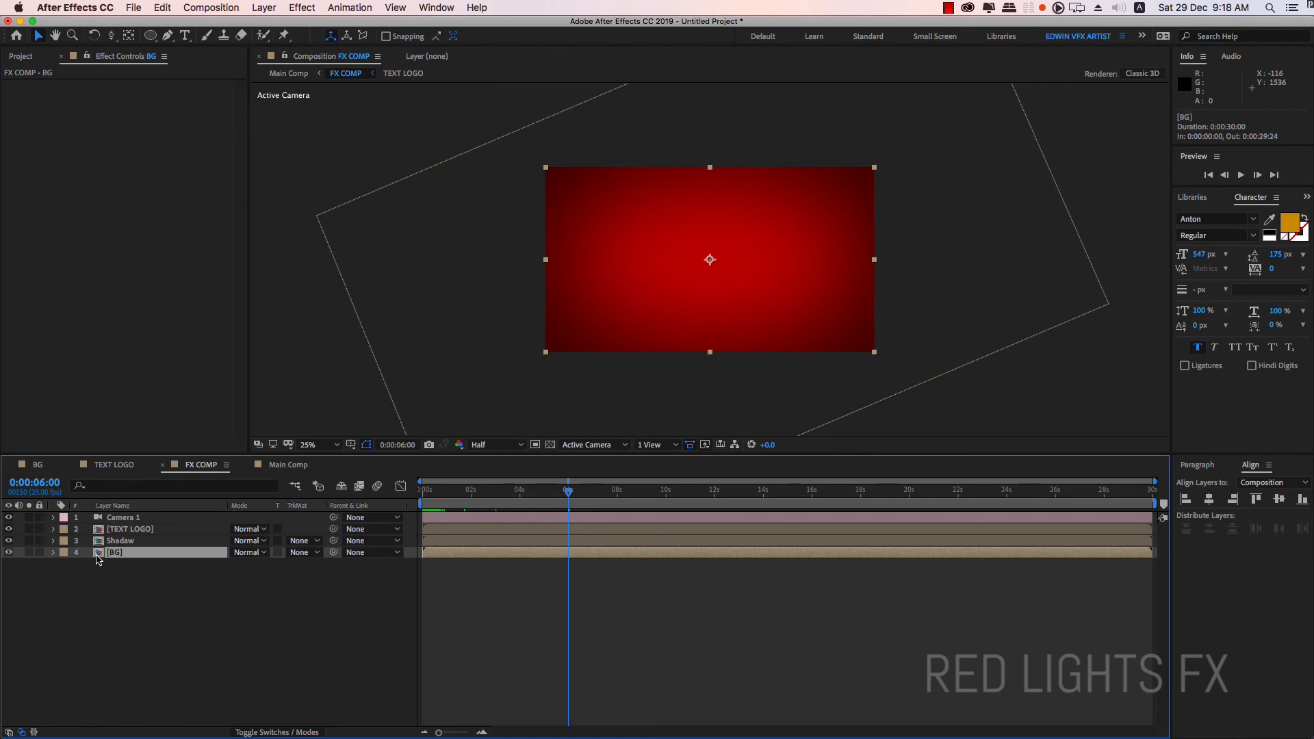
key("Delete")
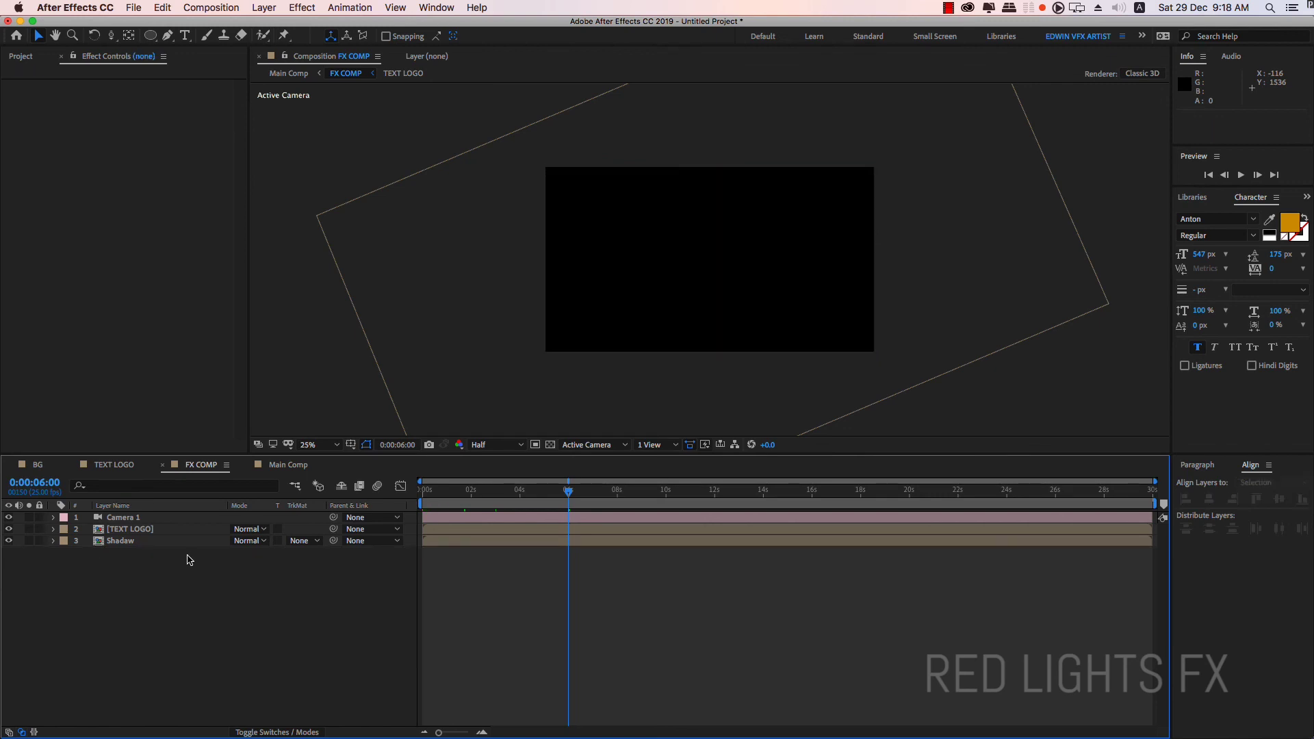
left_click(20, 56)
left_click(268, 464)
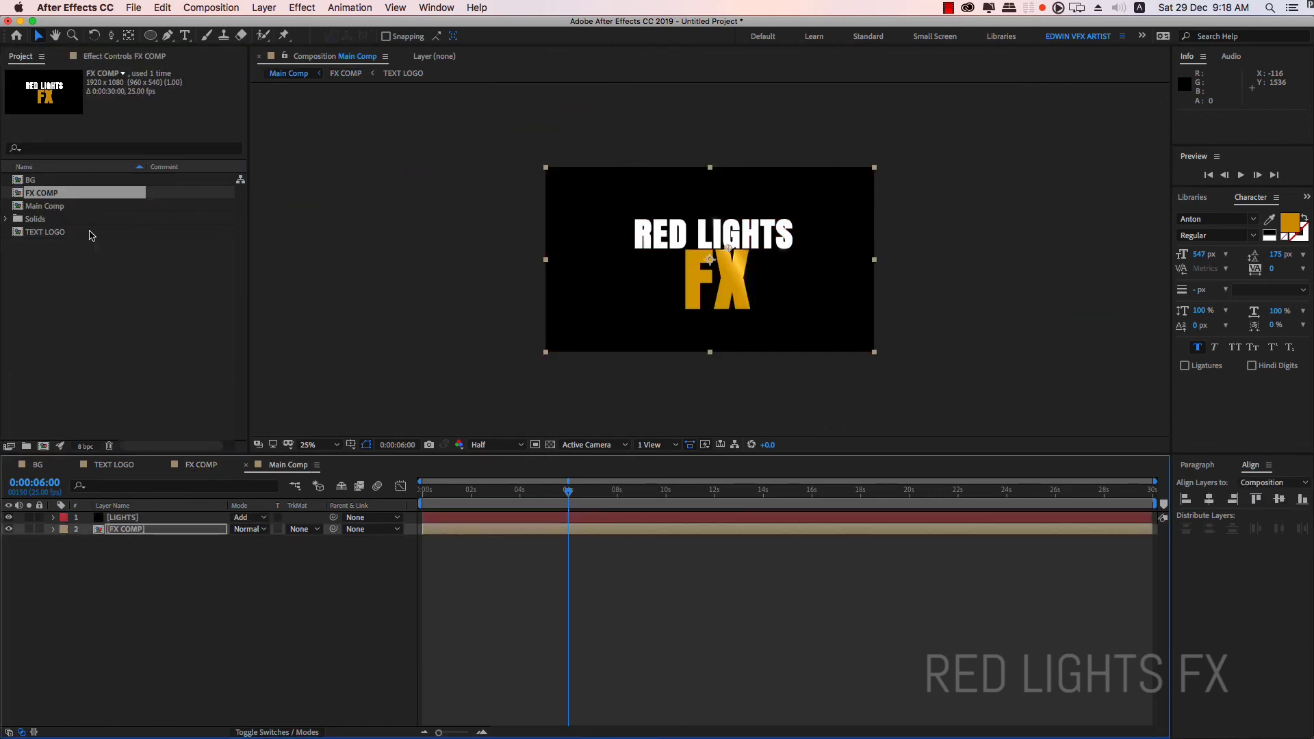
left_click_drag(20, 182, 184, 571)
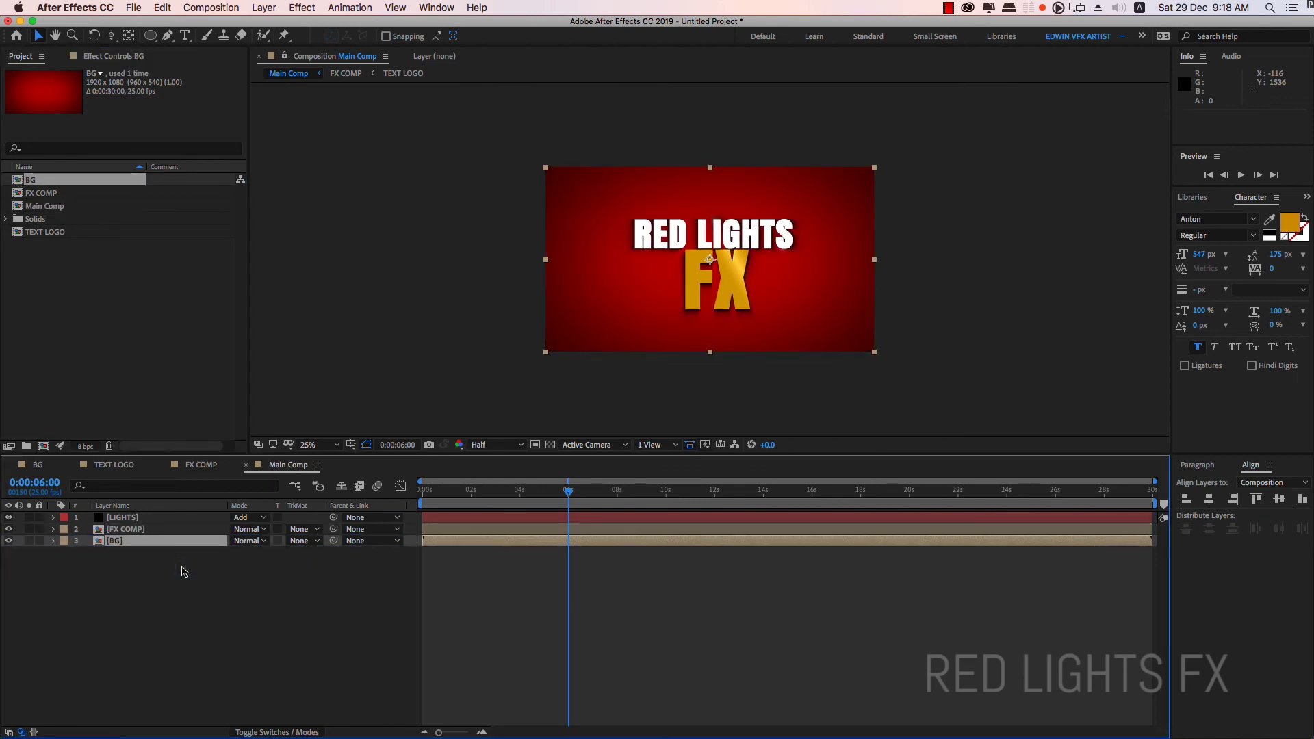
Step: Start keyframing the FX COMP light sweep's Center at 480, 542, and move it to 1492, 378 at 0:00:07:13
left_click(125, 531)
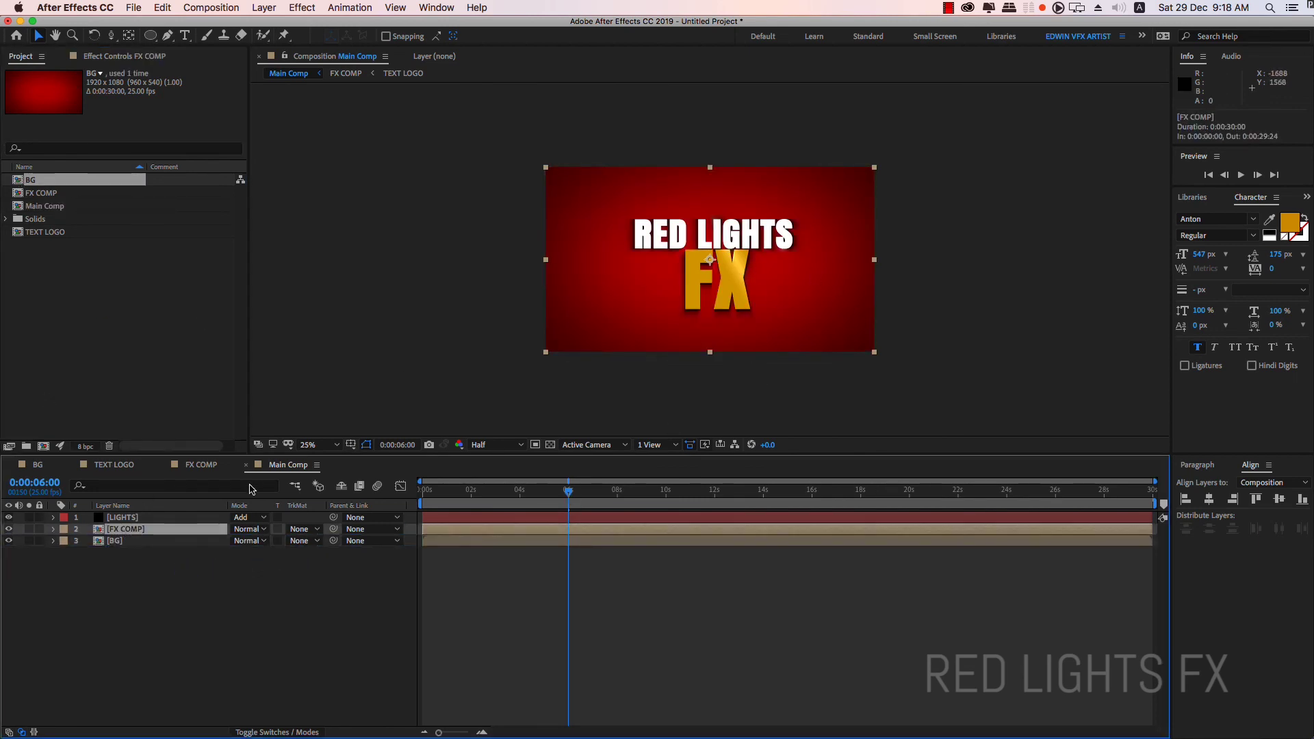
left_click(111, 58)
left_click(70, 86)
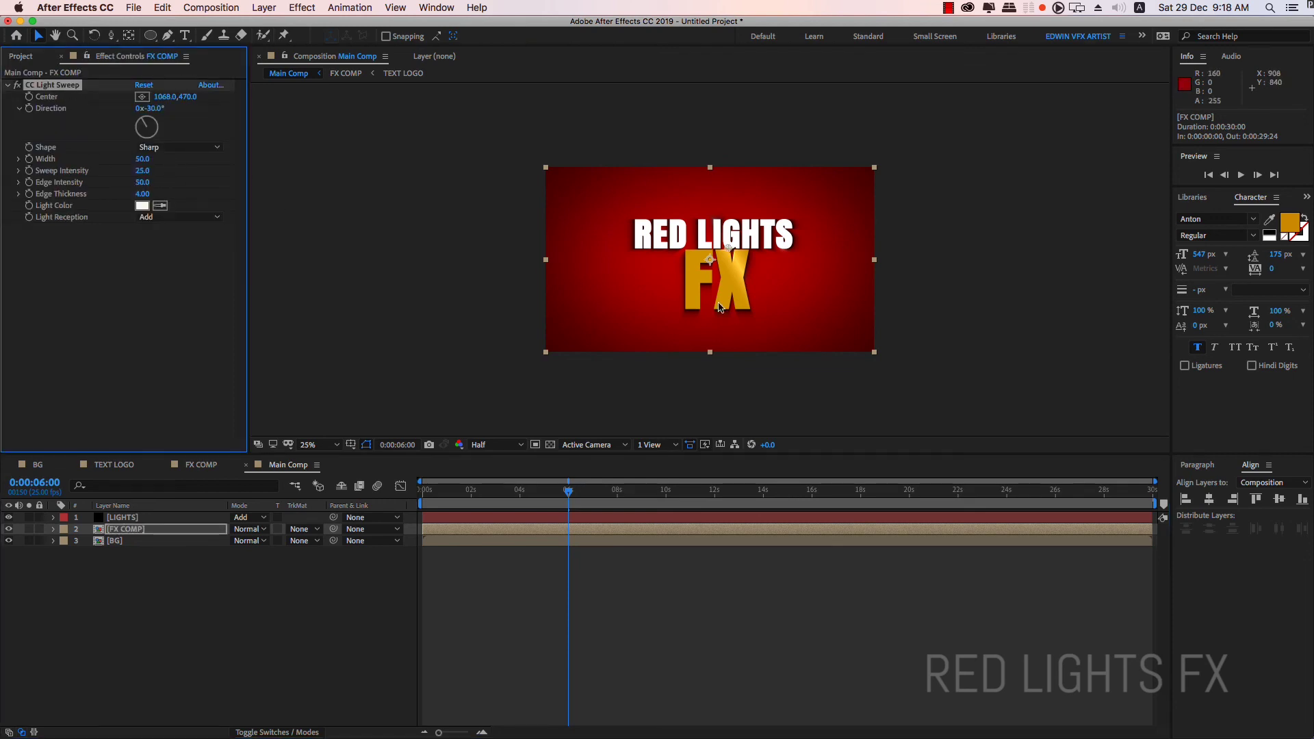
left_click_drag(728, 256, 640, 256)
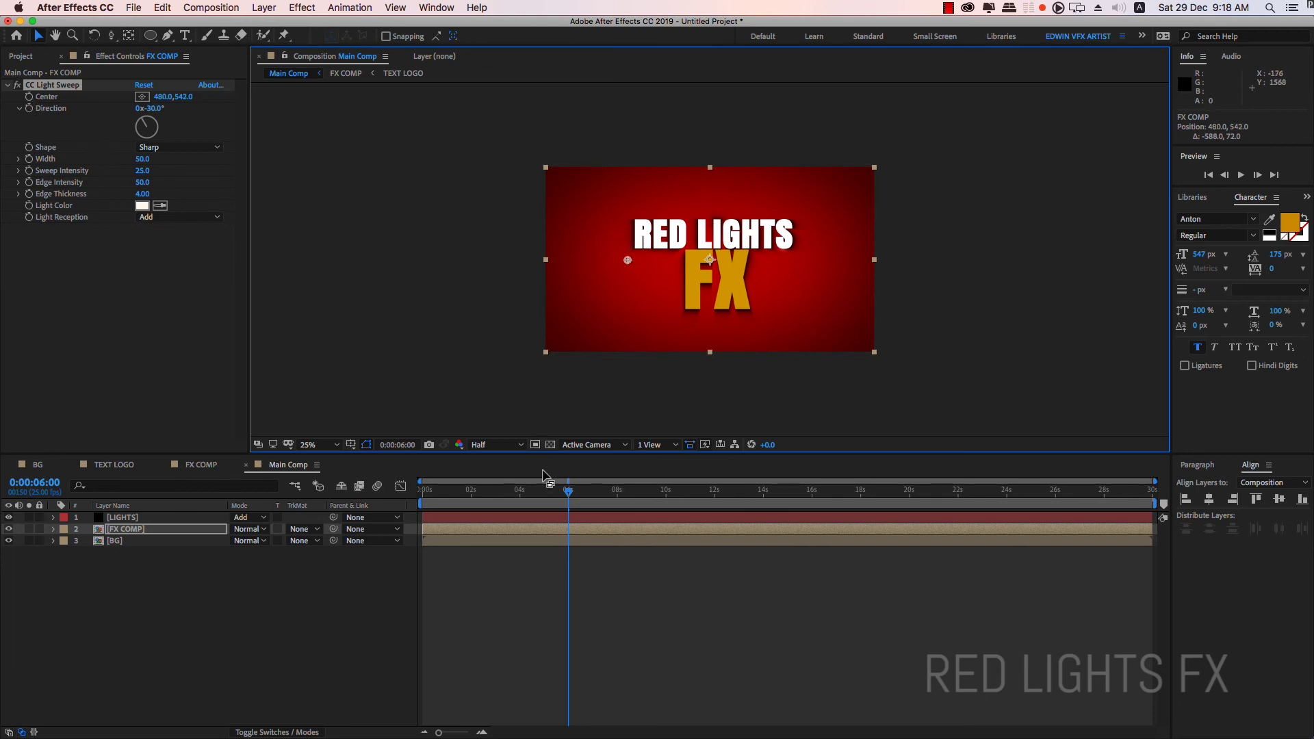
left_click_drag(574, 493, 604, 491)
left_click(29, 97)
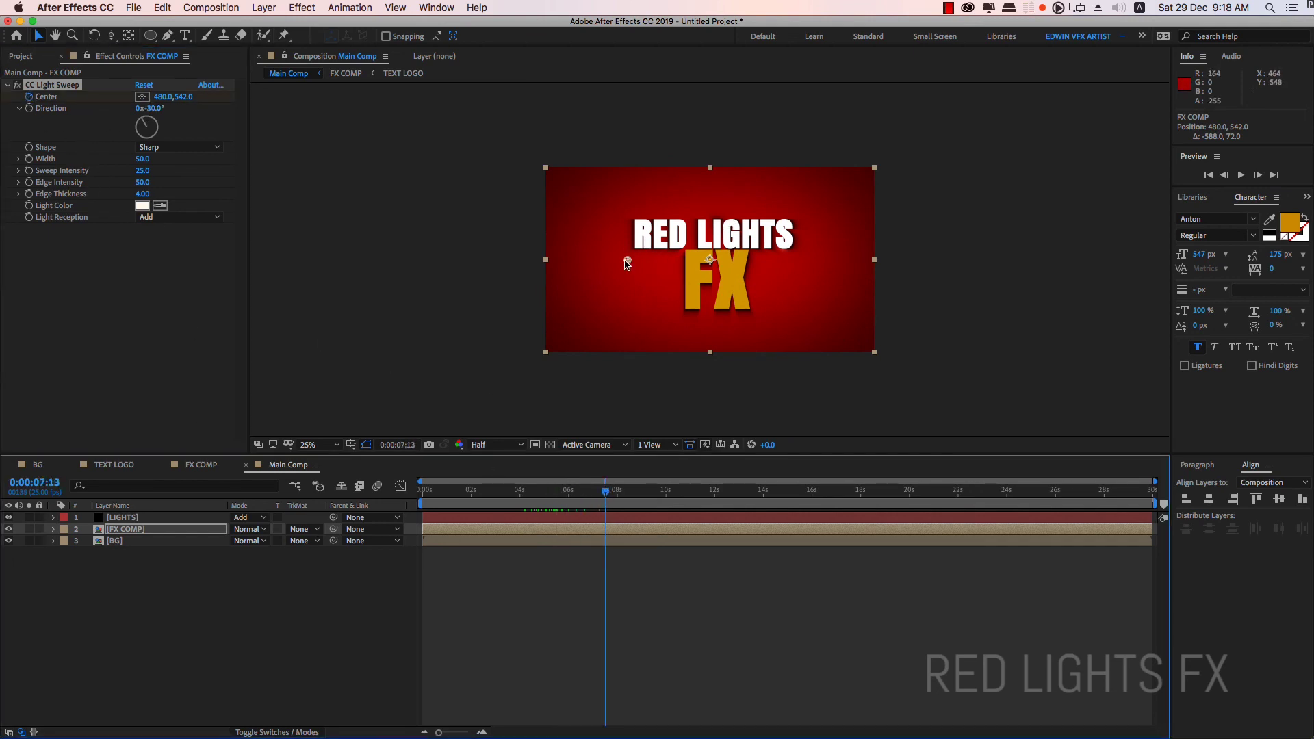
left_click_drag(627, 262, 780, 239)
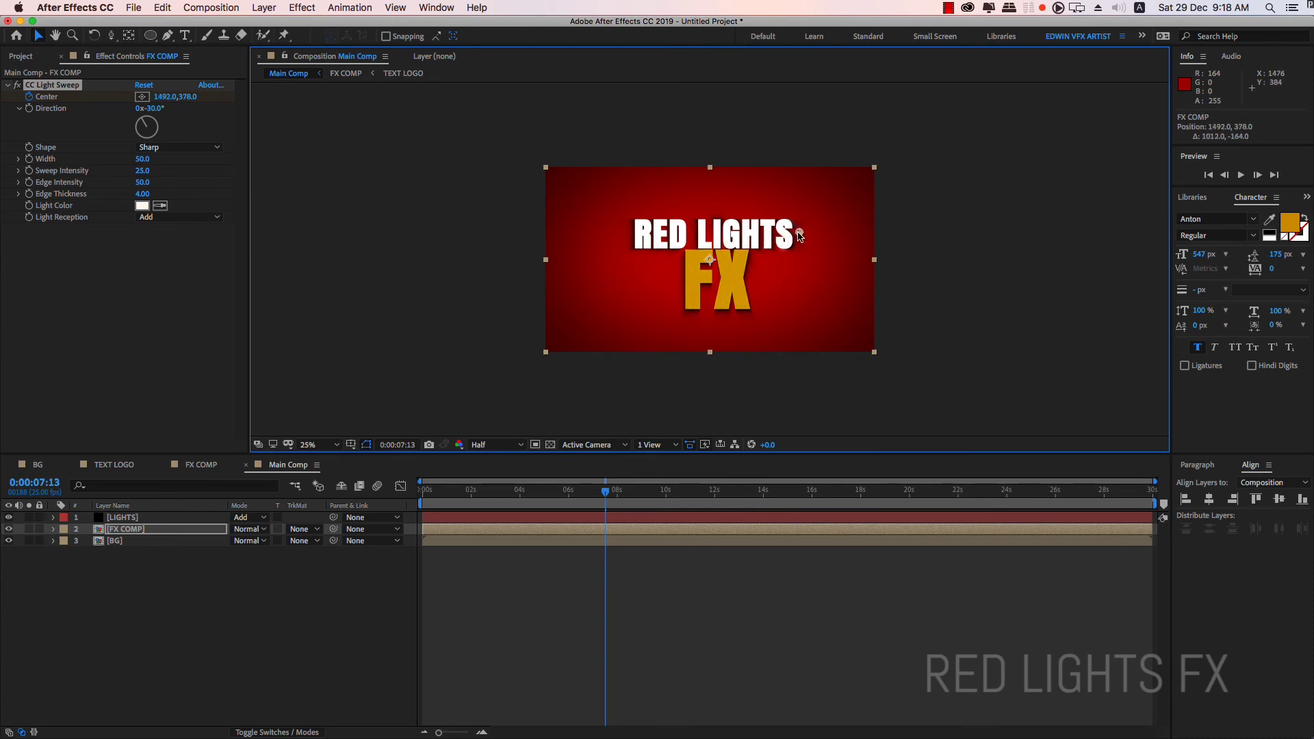
Step: Preview the light sweep over the logo from 0:00:05:09
left_click_drag(608, 488, 552, 491)
key("space")
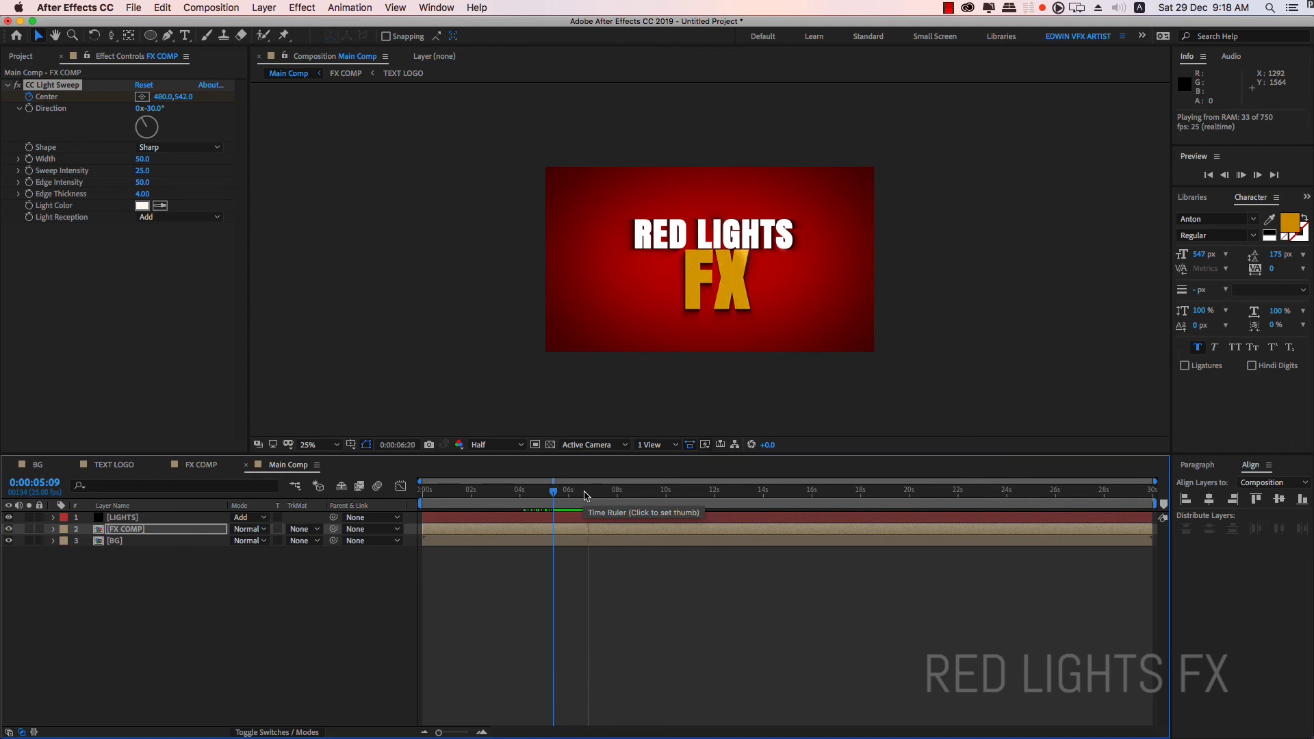
key("space")
key("space")
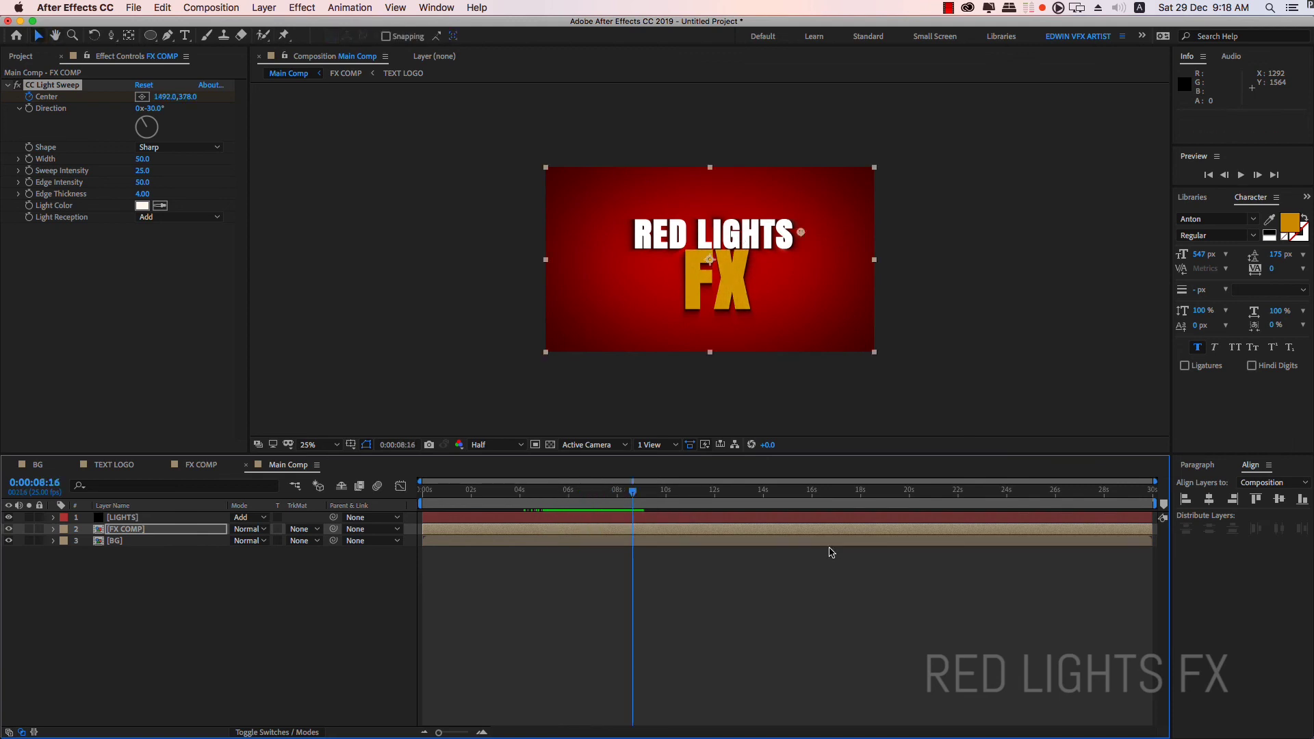
Step: End the work area at 0:00:08:16 and preview the composition from the start at Full resolution
key("n")
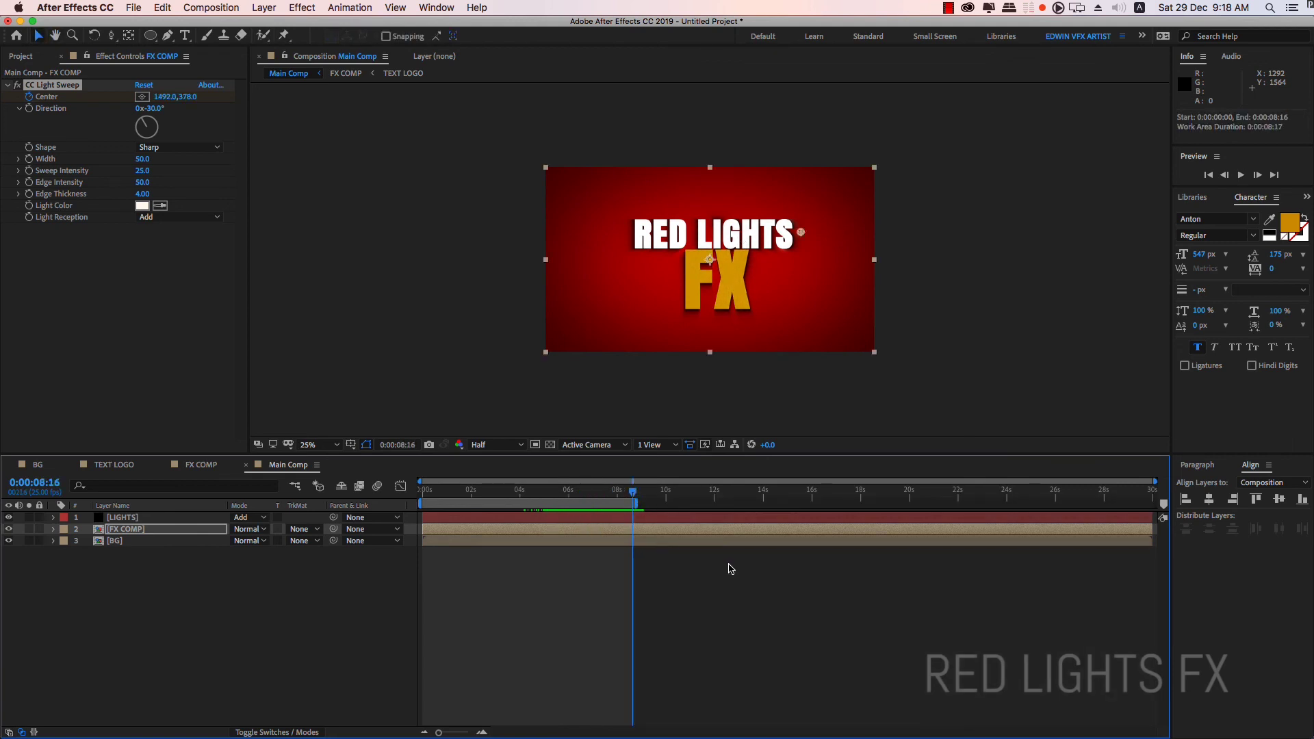
left_click_drag(622, 495, 416, 513)
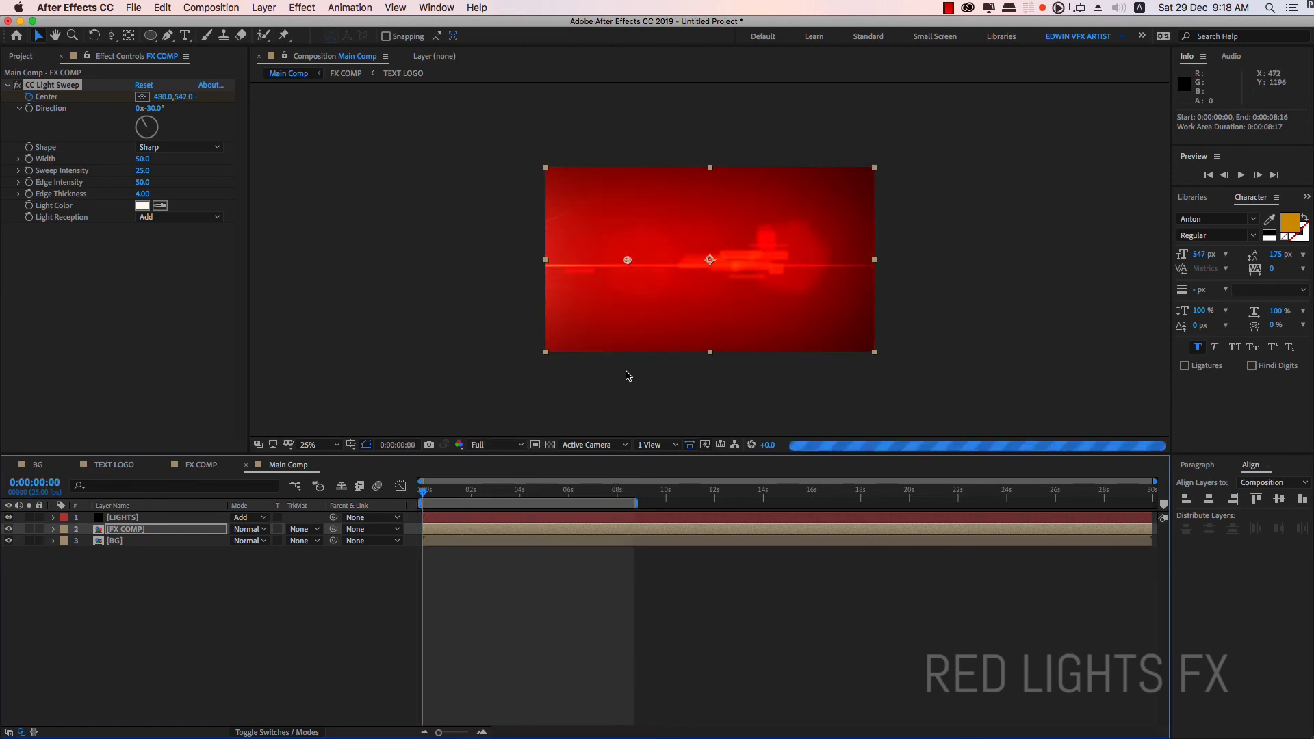
key("period")
key("comma")
key("period")
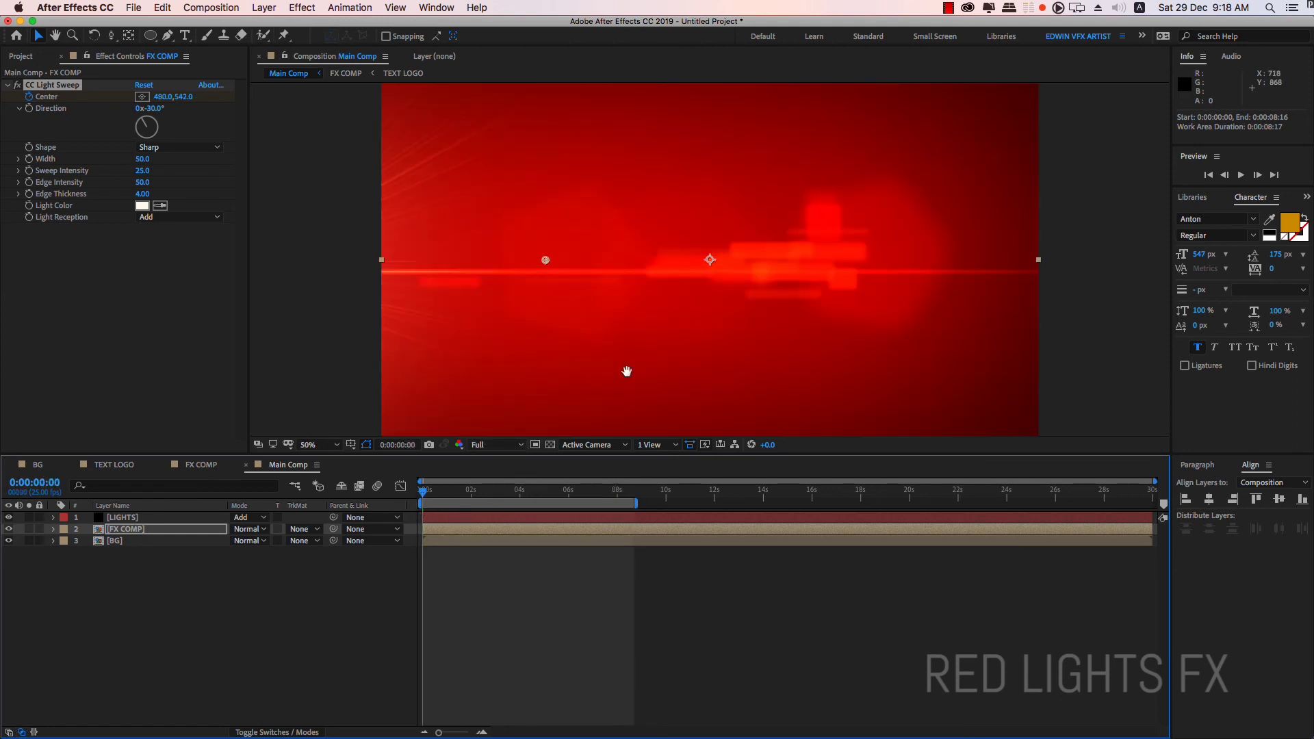
key("space")
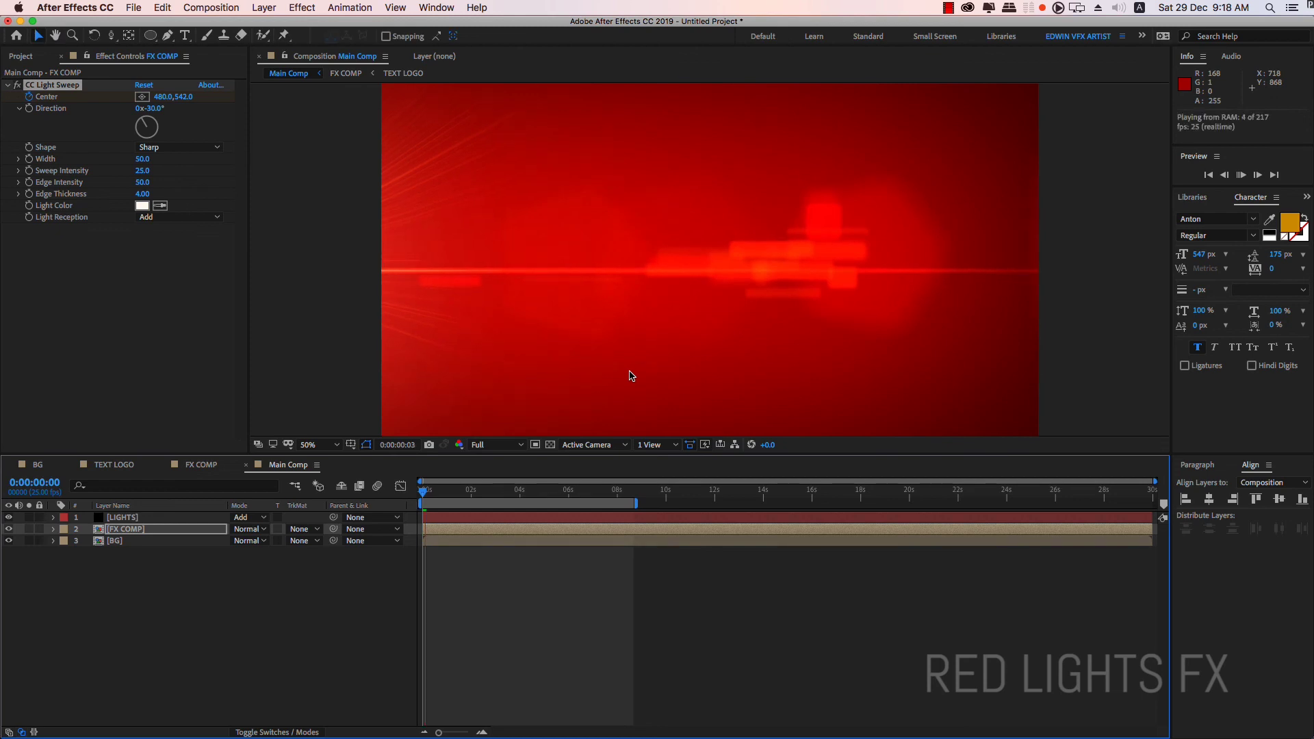
key("space")
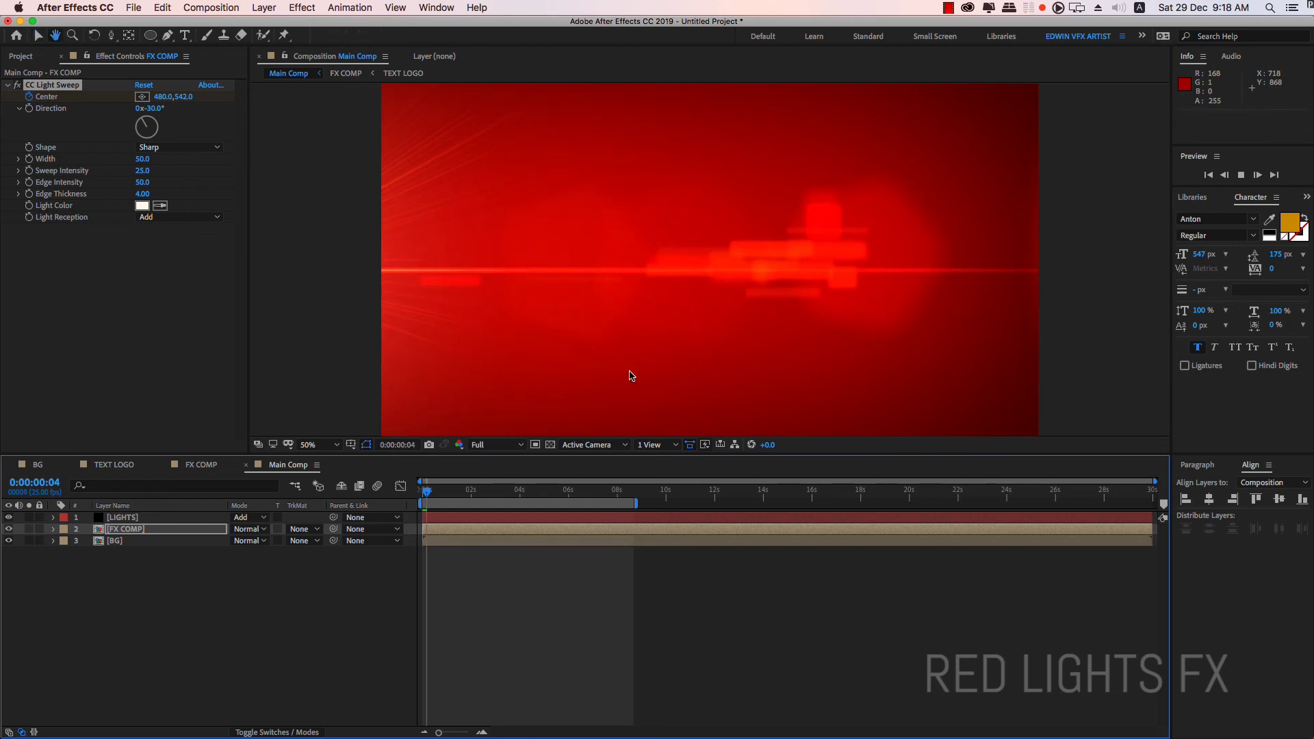